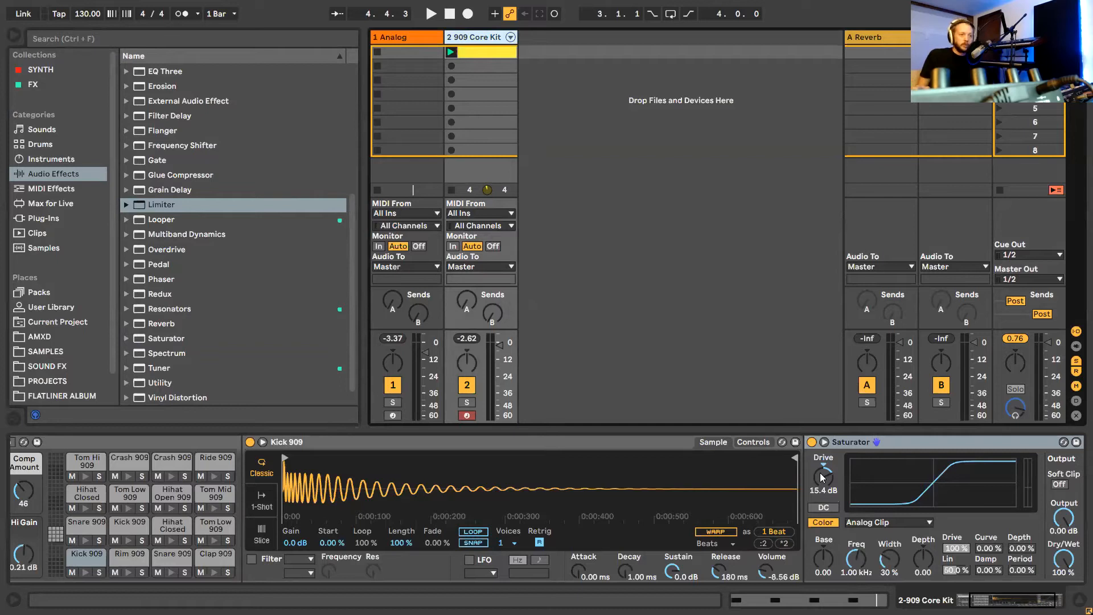
Keep Analog Clip as the Saturator's curve and switch the Kick 909 sample to 1-Shot mode while the loop plays.
left_click(935, 523)
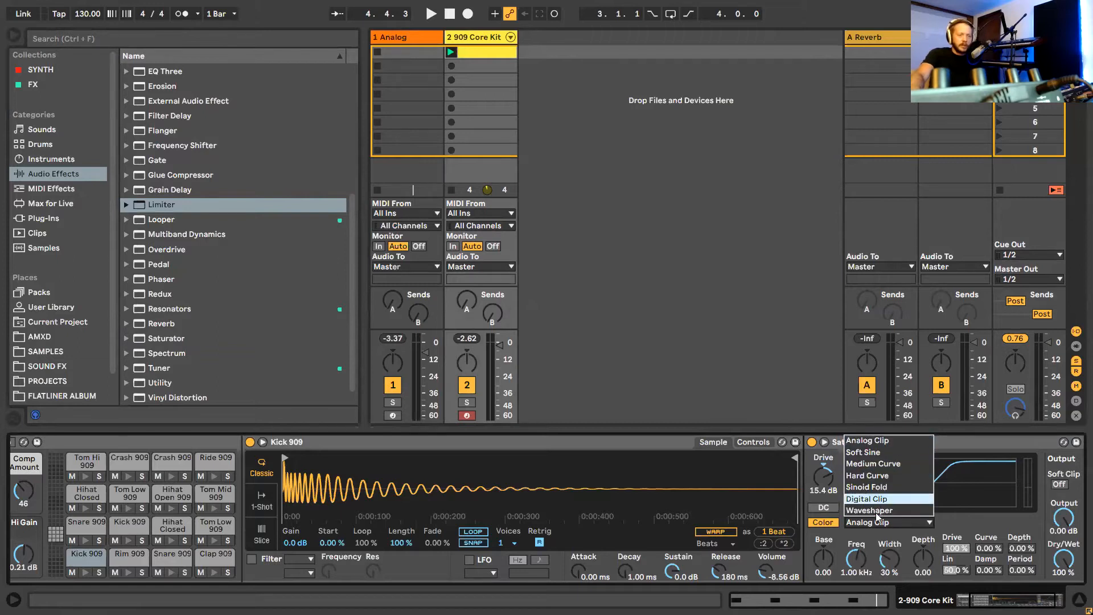
left_click(882, 443)
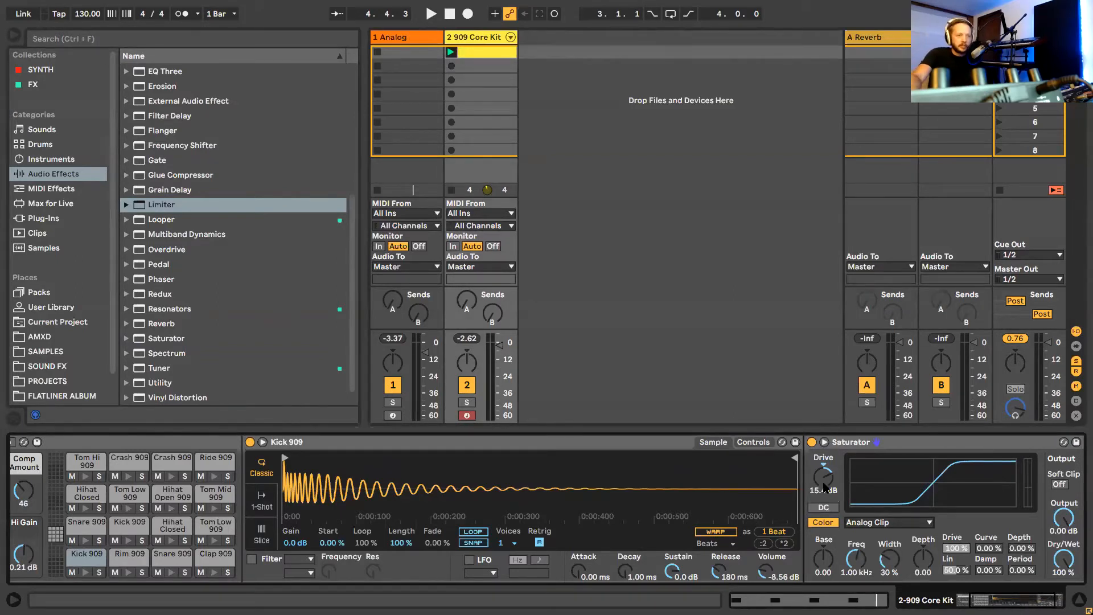
key("space")
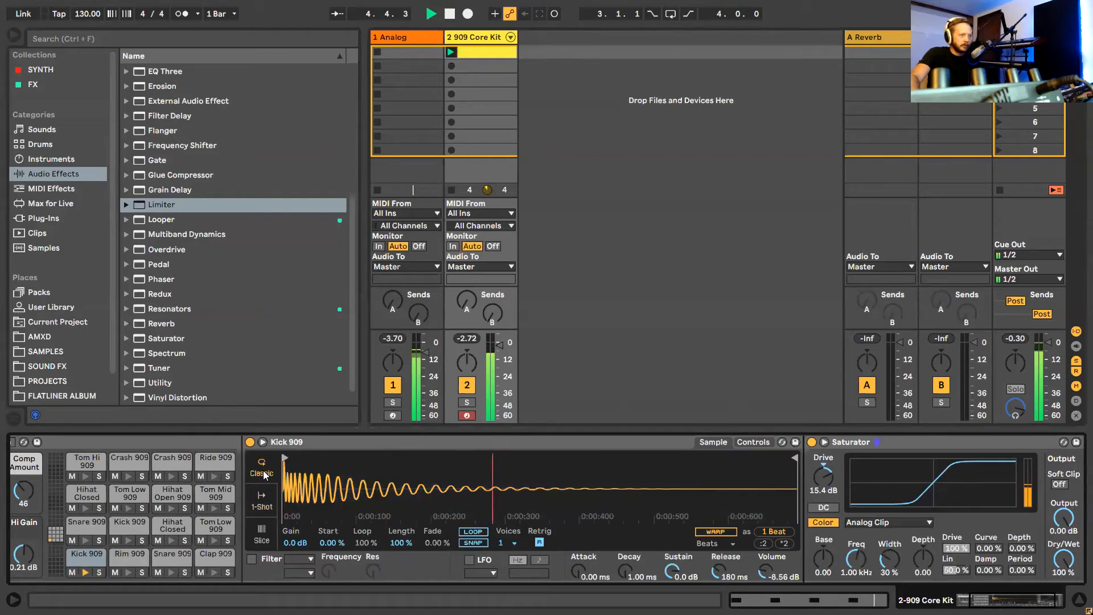
left_click(265, 502)
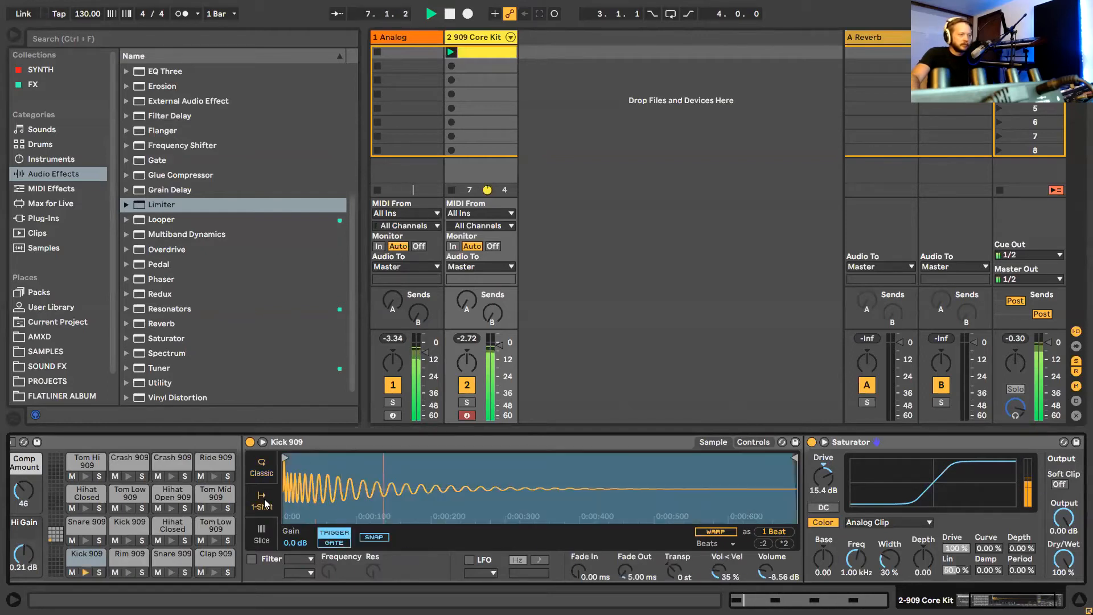
key("space")
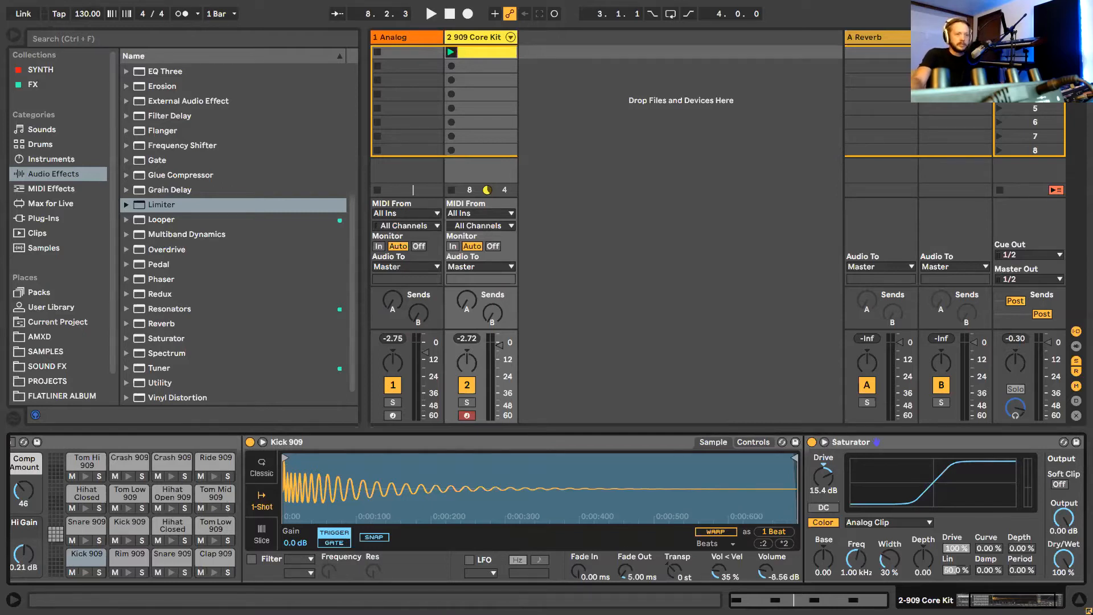
Play the loop to audition the kick in 1-Shot mode, and stop playback.
scroll(547, 509, "right", 3)
key("space")
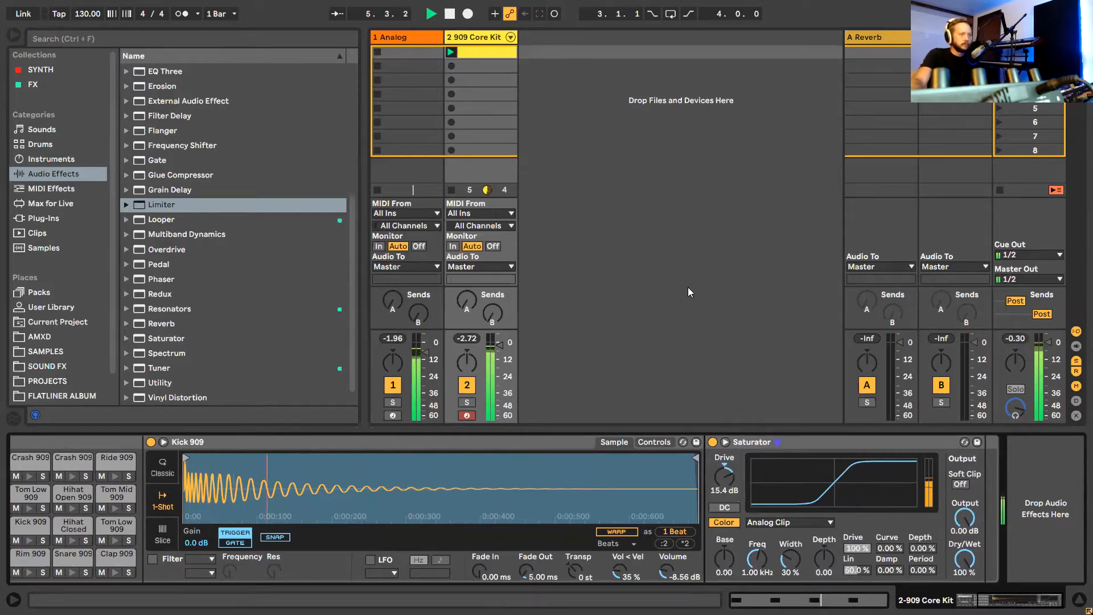
key("space")
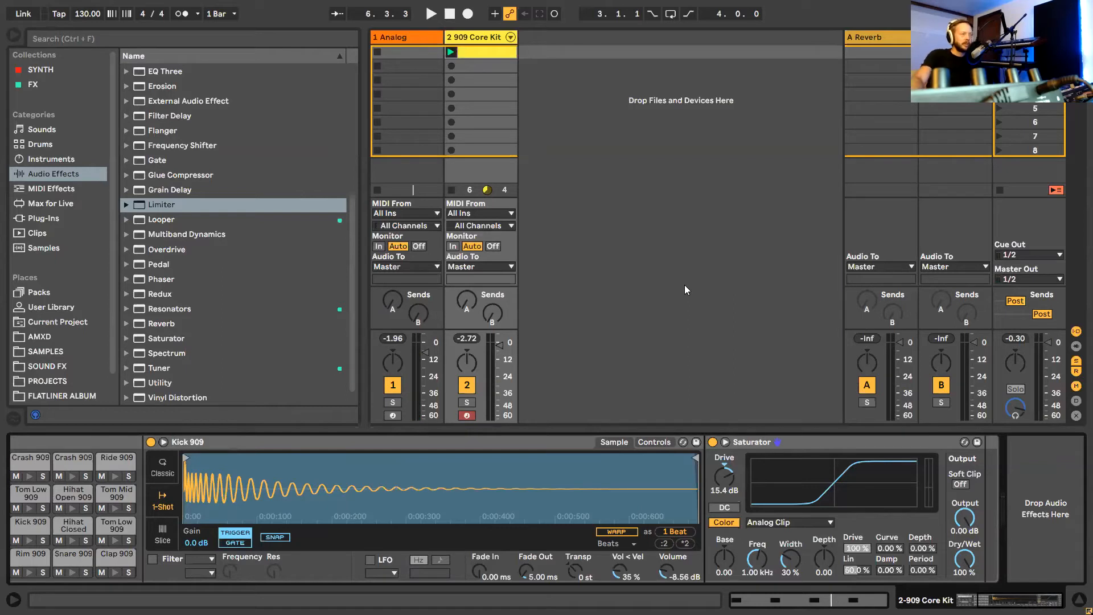
Add sixteenth Clap 909 notes at 1.2 and 1.4.2 in the 909 Core Kit clip and audition the pattern.
double_click(476, 50)
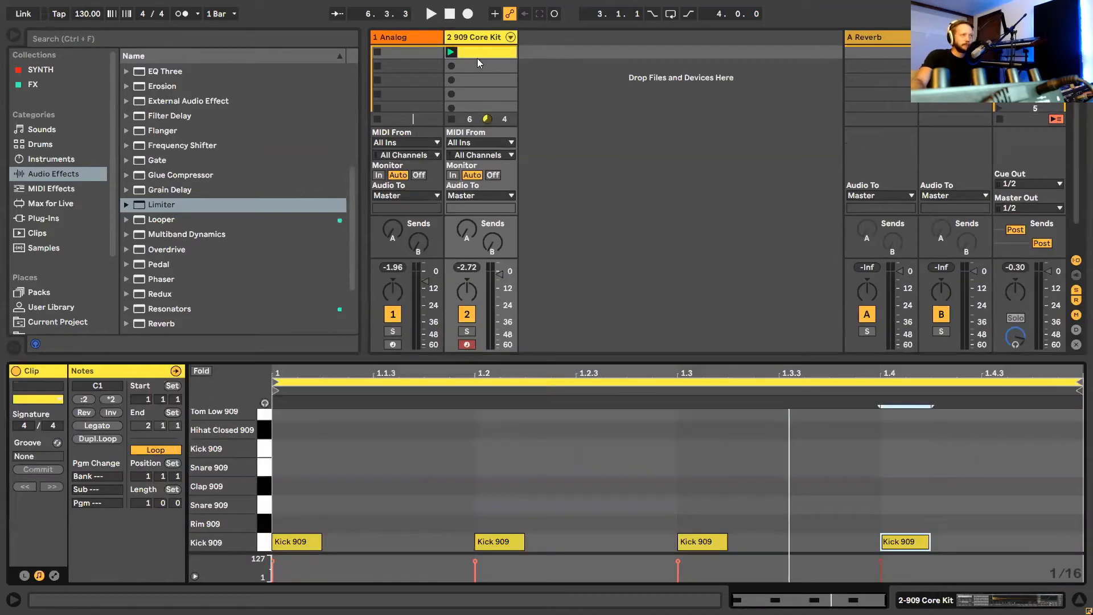
double_click(484, 490)
double_click(945, 486)
key("space")
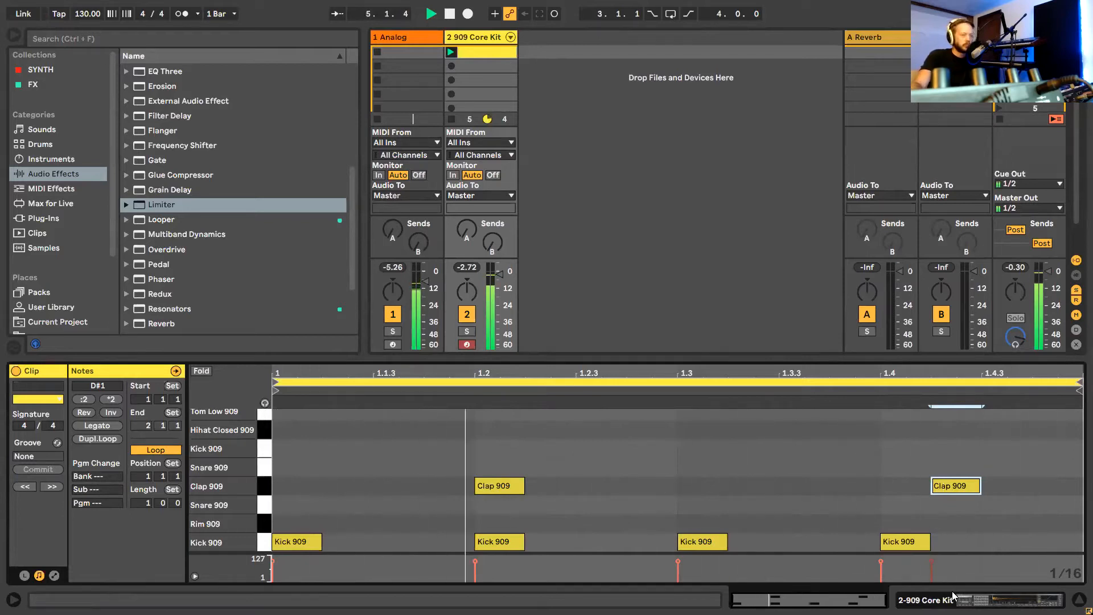
key("space")
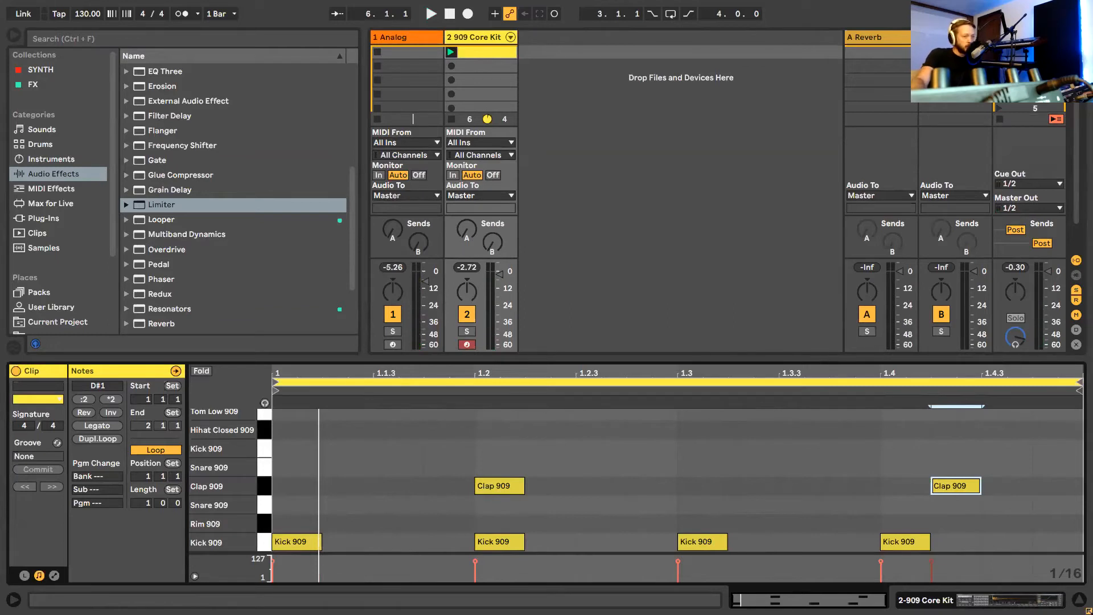
Add an Auto Filter to the Clap 909 pad's chain in the drum rack.
key("shift+Tab")
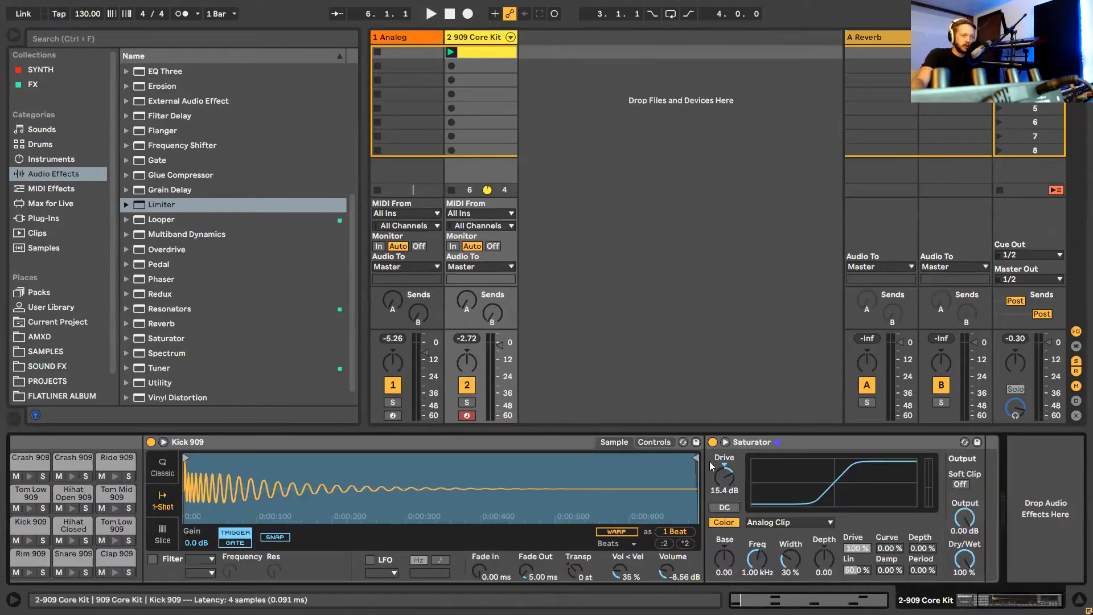
scroll(688, 511, "left", 5)
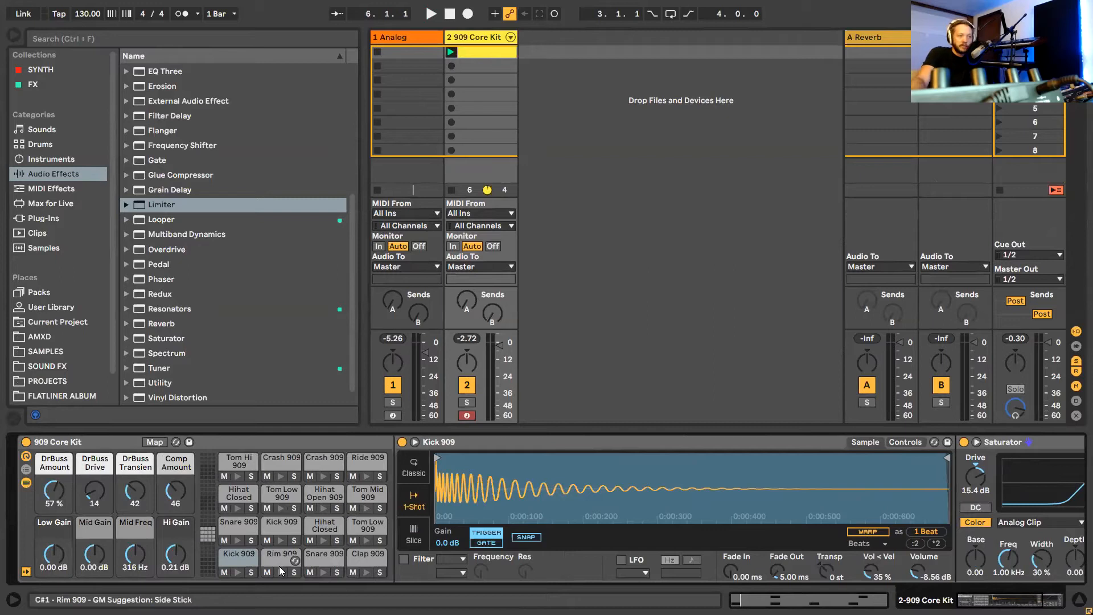
left_click(363, 556)
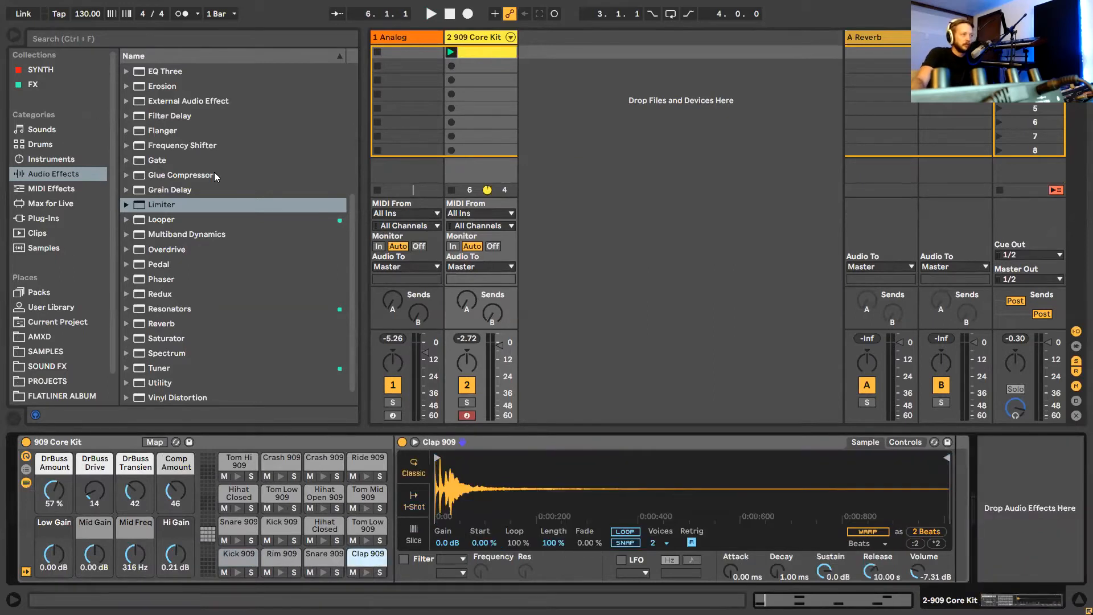
scroll(234, 193, "up", 3)
scroll(165, 165, "up", 4)
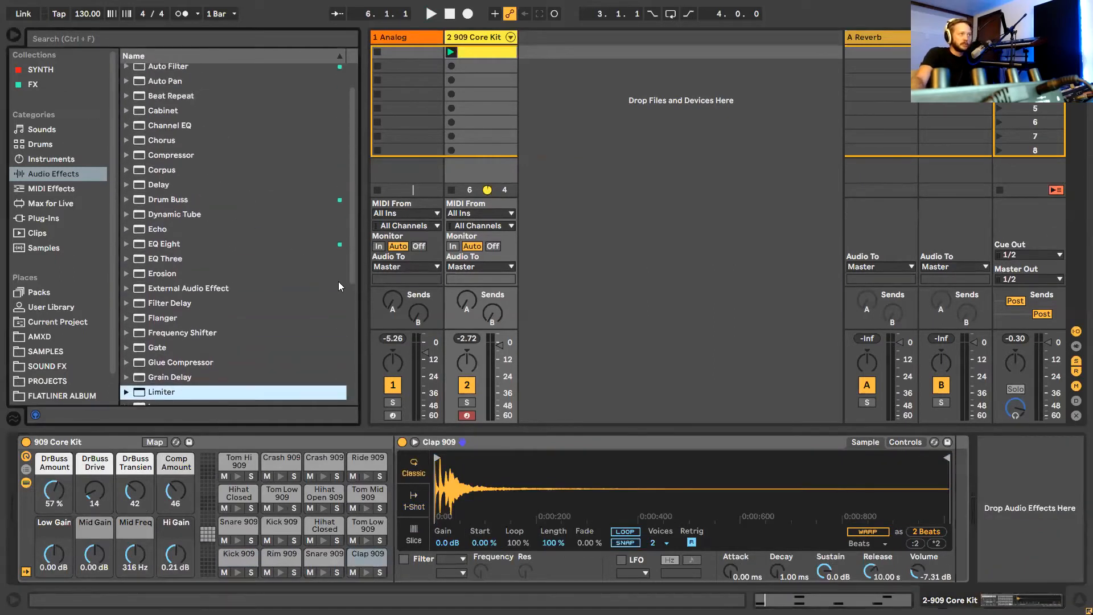
left_click_drag(159, 102, 957, 535)
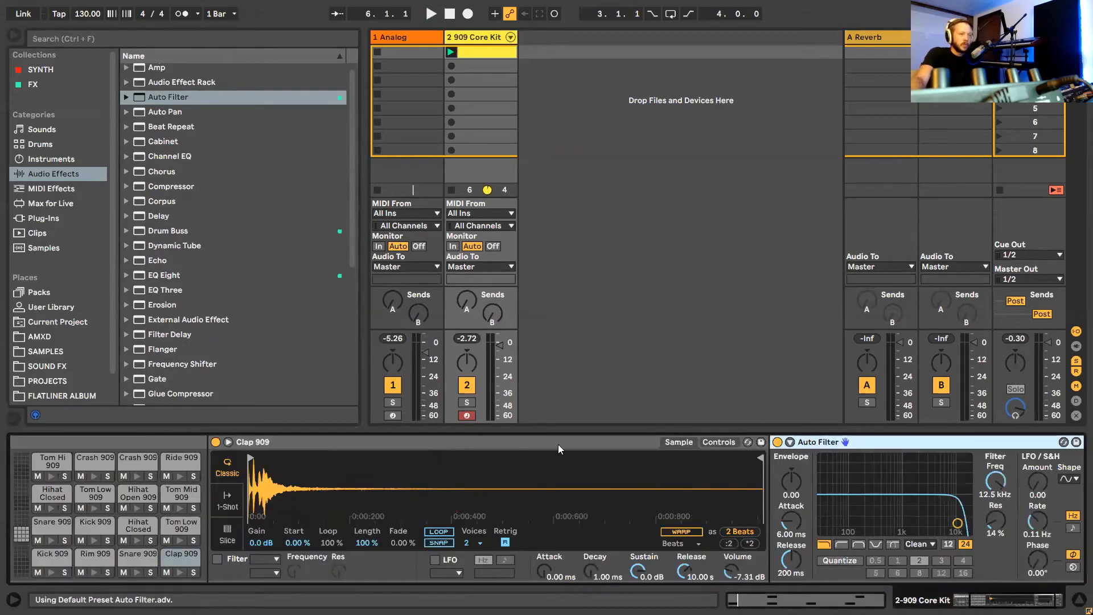
Set the clap's Auto Filter to the MS2 circuit with 8.19 kHz frequency, 43 % resonance and 8.57 dB drive while auditioning the loop.
left_click(919, 543)
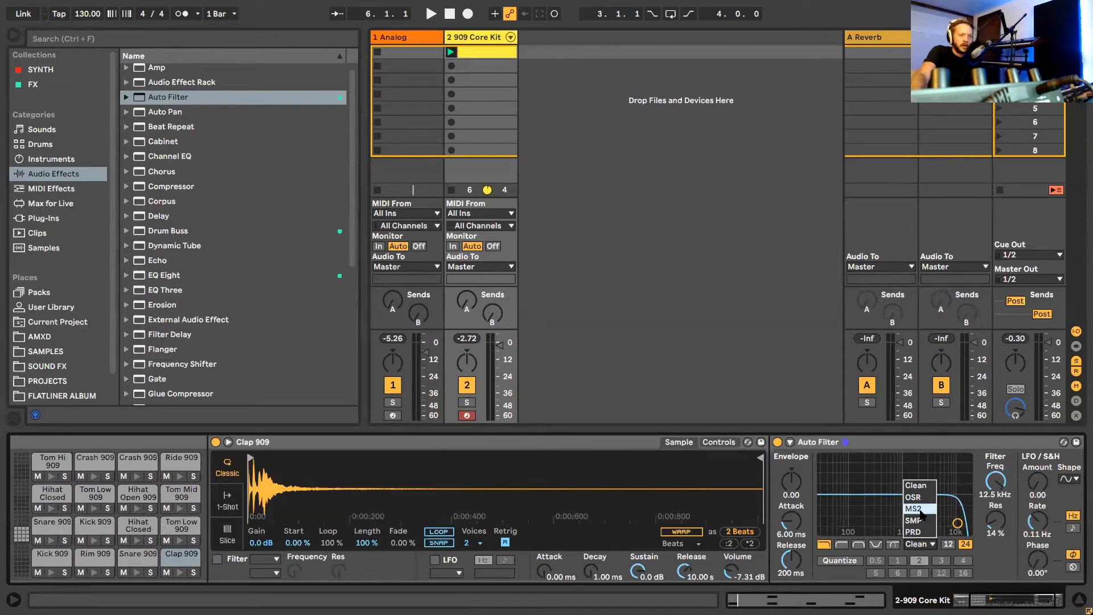
left_click(920, 509)
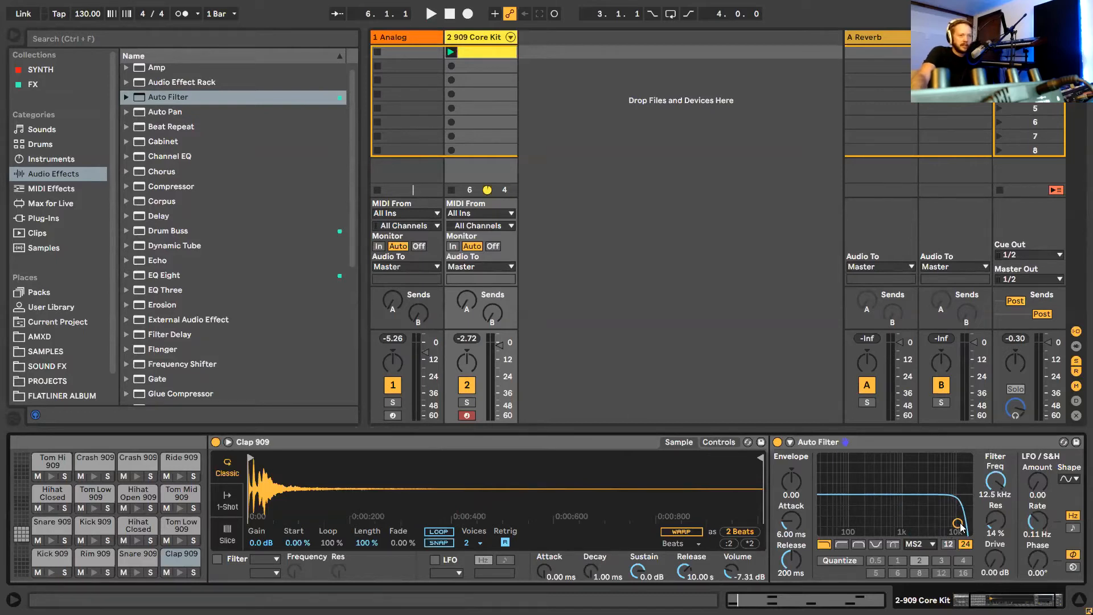
key("space")
left_click_drag(958, 523, 938, 501)
left_click_drag(995, 559, 995, 533)
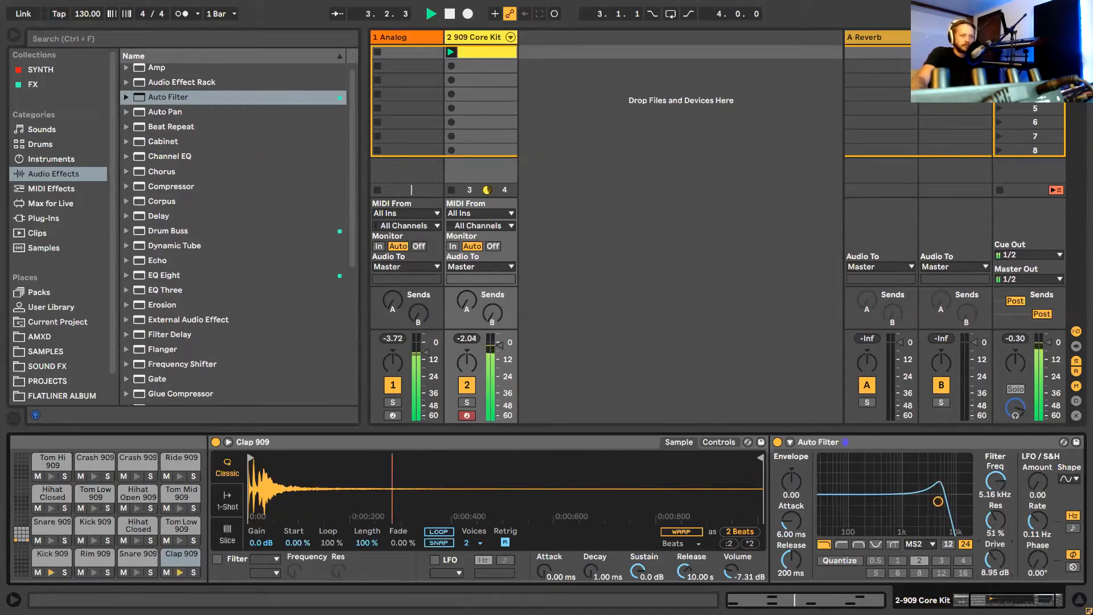
left_click_drag(938, 502, 948, 506)
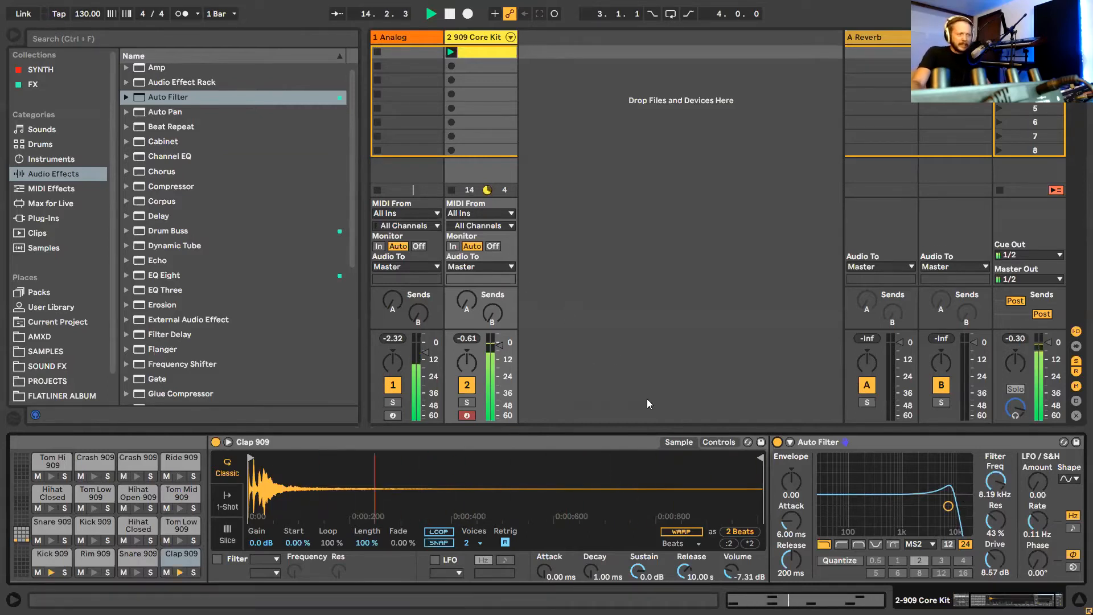
key("space")
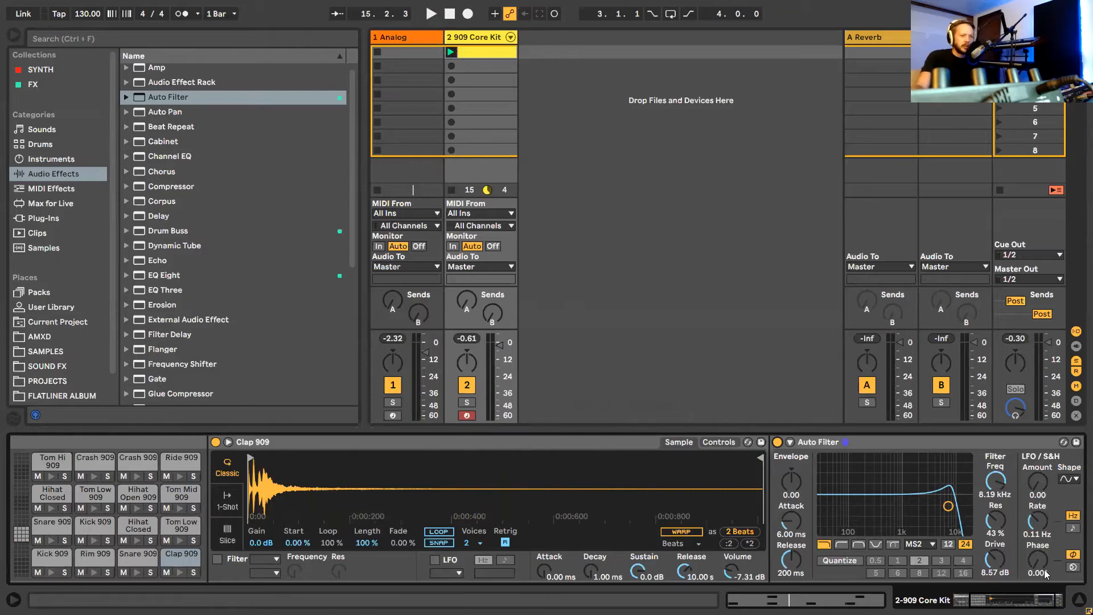
scroll(547, 509, "right", 2)
scroll(547, 509, "left", 3)
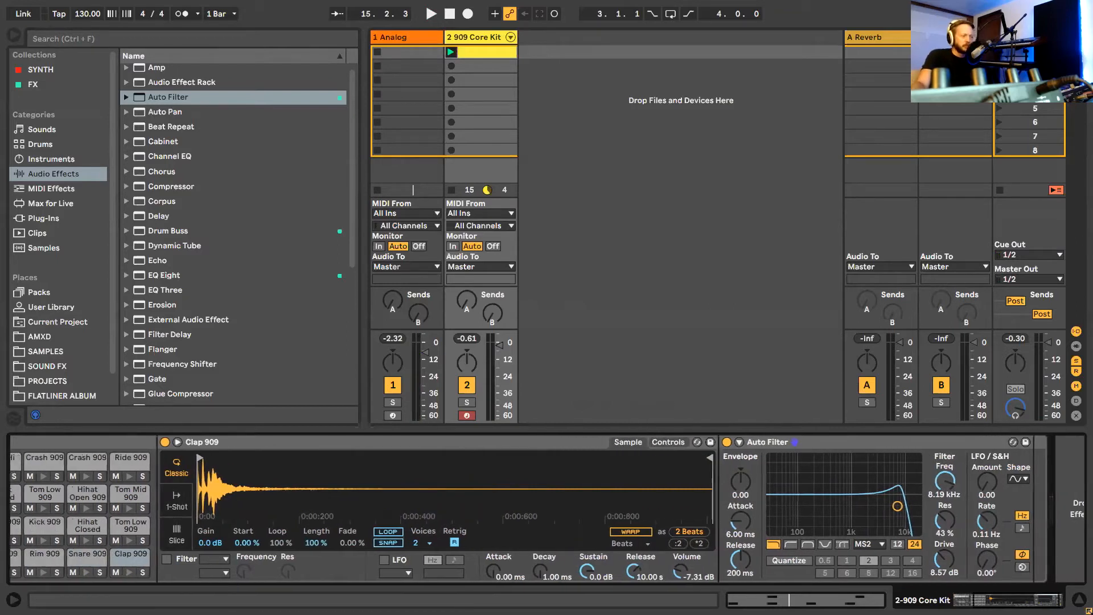
scroll(547, 510, "right", 1)
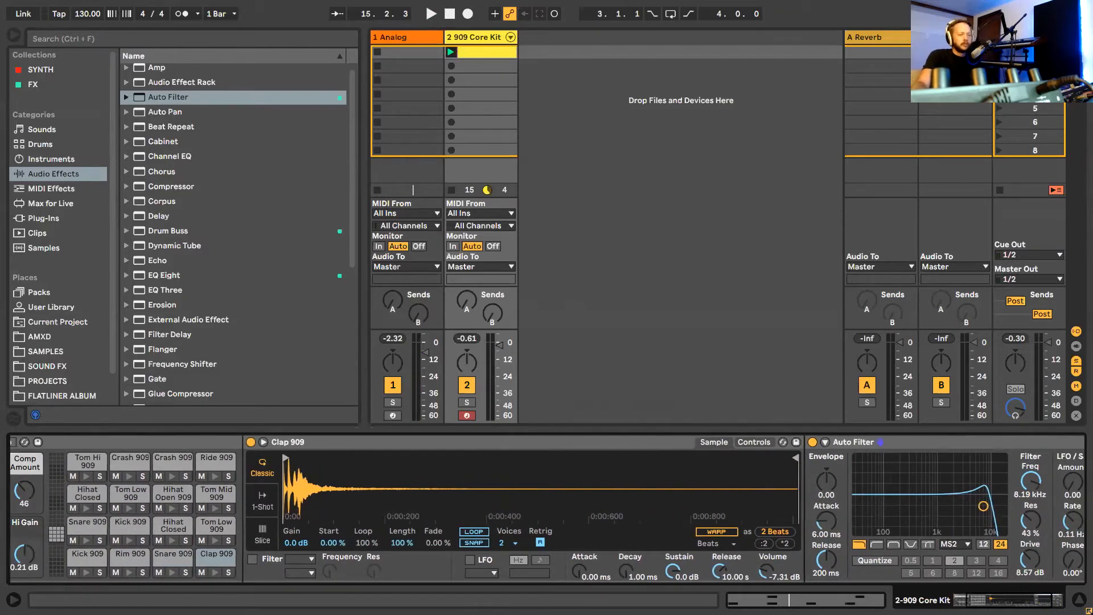
scroll(546, 510, "right", 3)
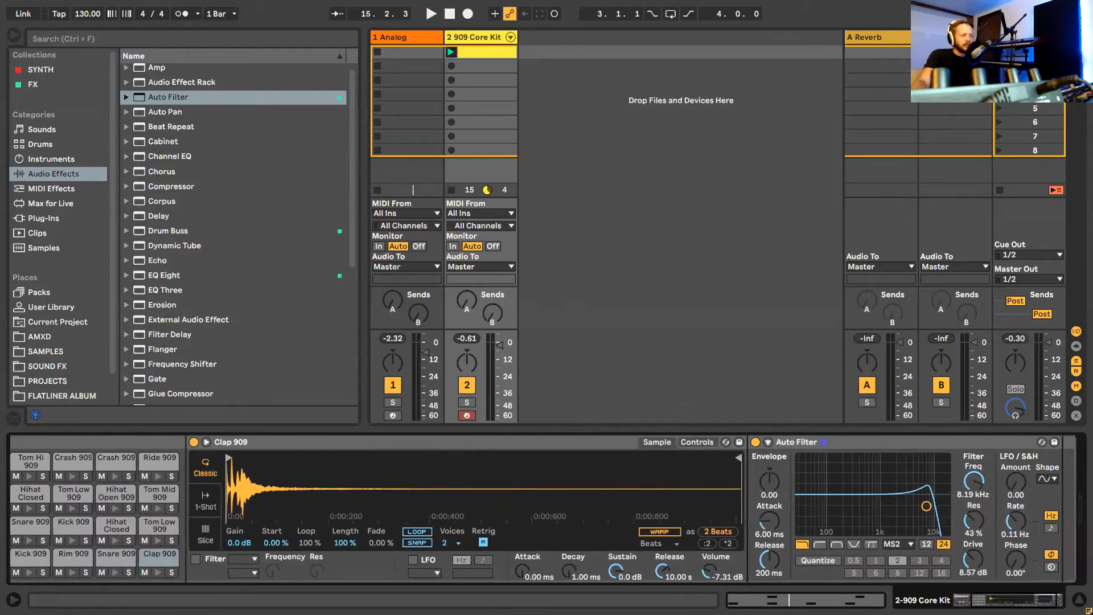
scroll(547, 510, "right", 1)
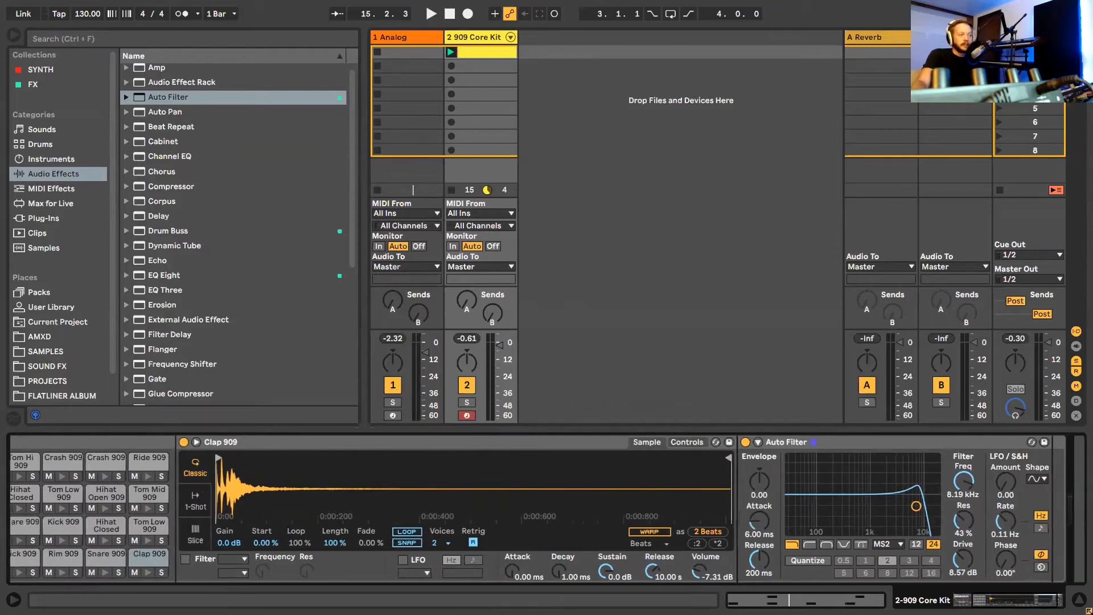
scroll(547, 510, "right", 1)
Save the set and hide the mixer's input/output routing section.
key("ctrl+s")
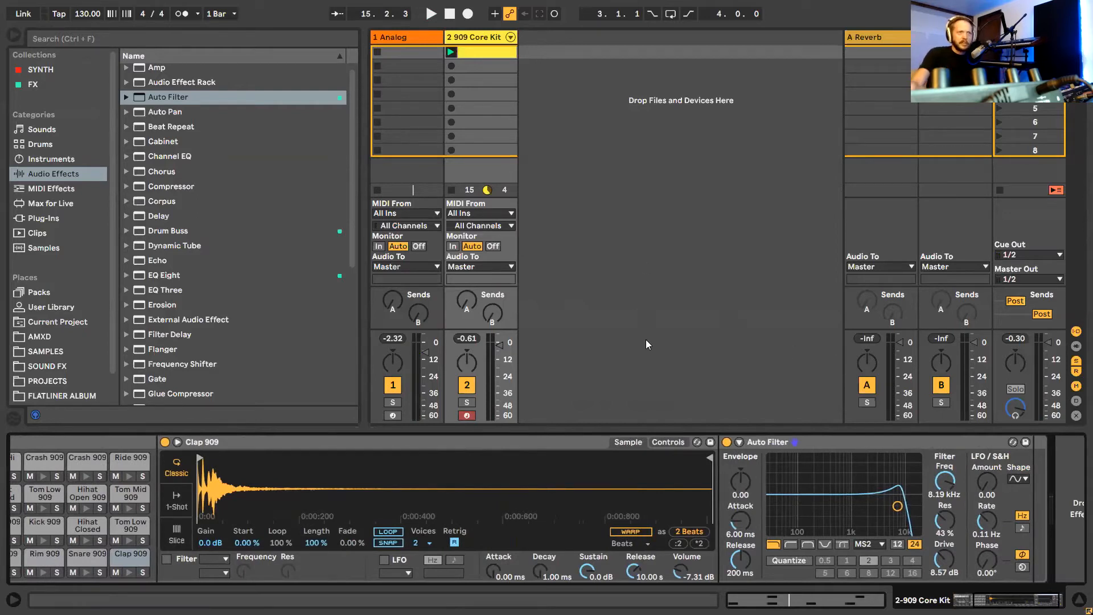
left_click(1076, 332)
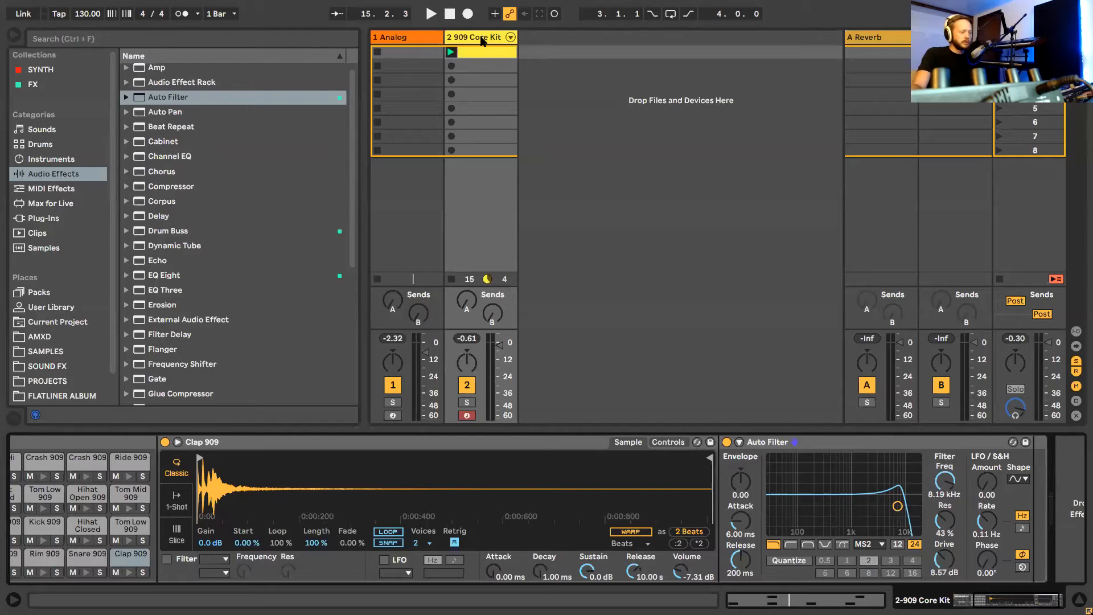
Insert a new MIDI track after the 909 Core Kit track and load the Wavetable instrument on it.
key("ctrl+shift+t")
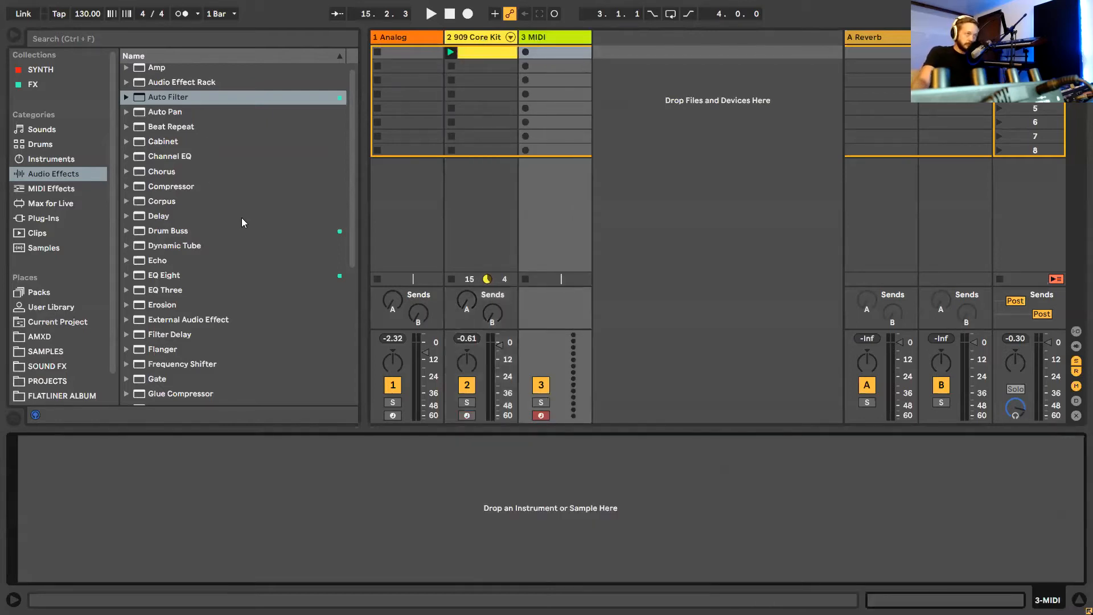
left_click(51, 161)
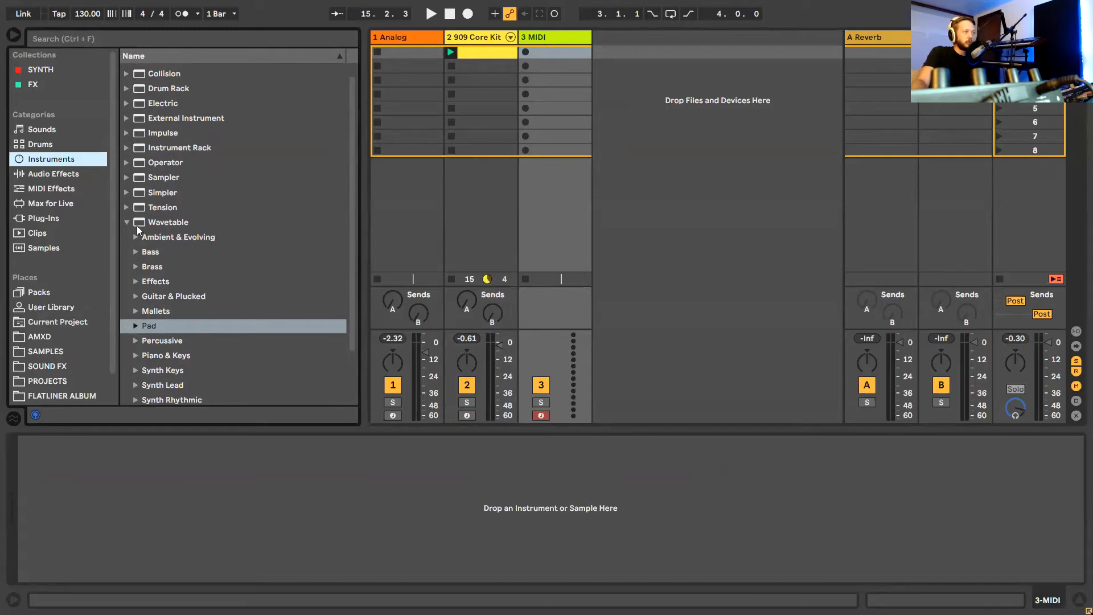
left_click(142, 223)
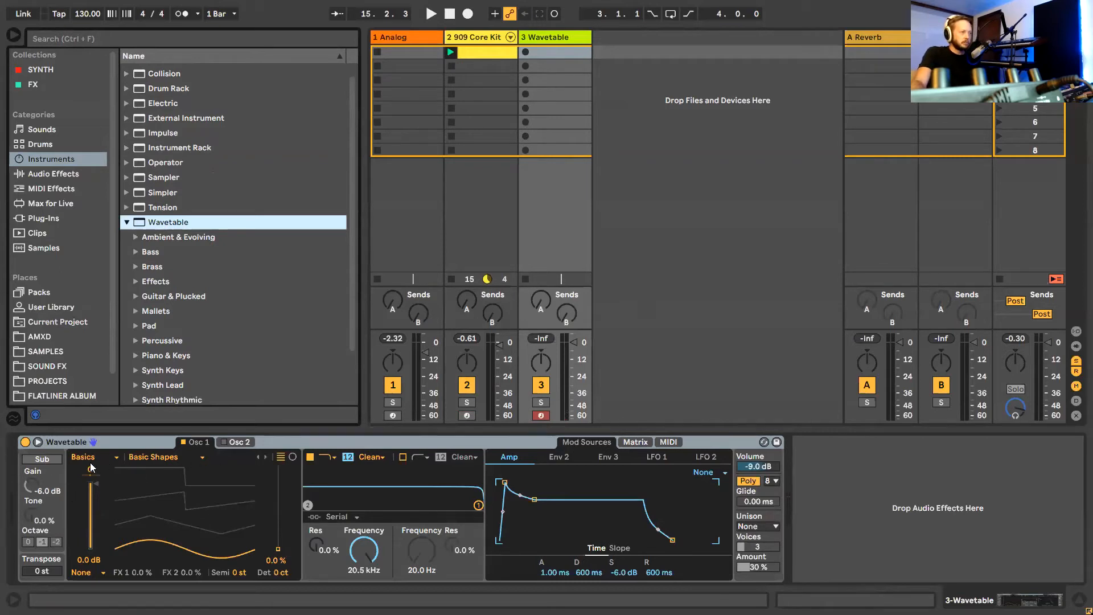
Set Wavetable's oscillator 1 to the Formant category with the AEIOU wavetable.
left_click(164, 458)
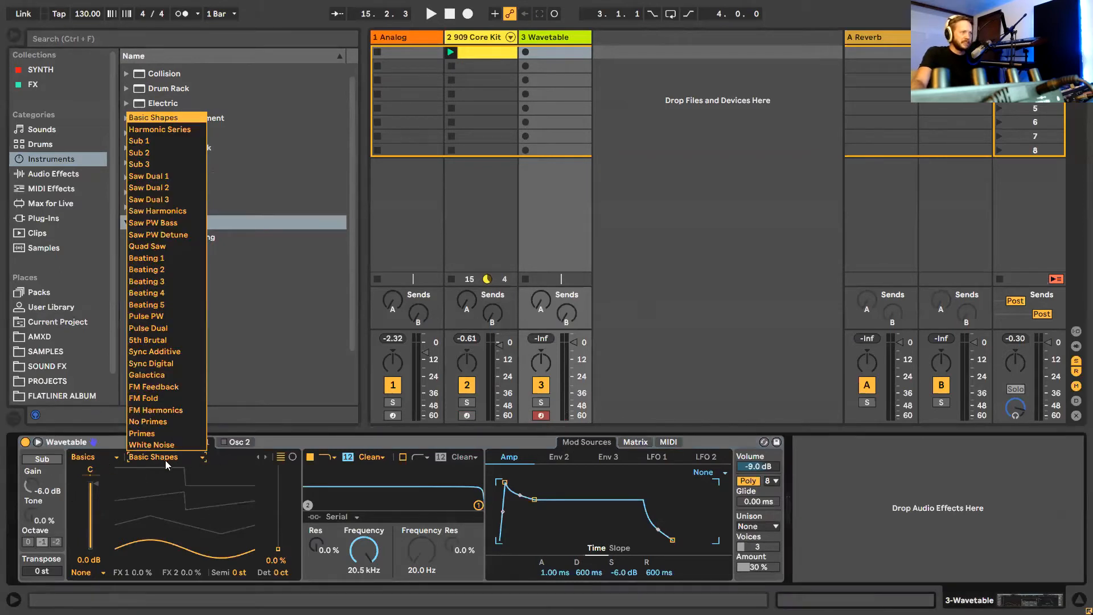
left_click(165, 460)
left_click(103, 461)
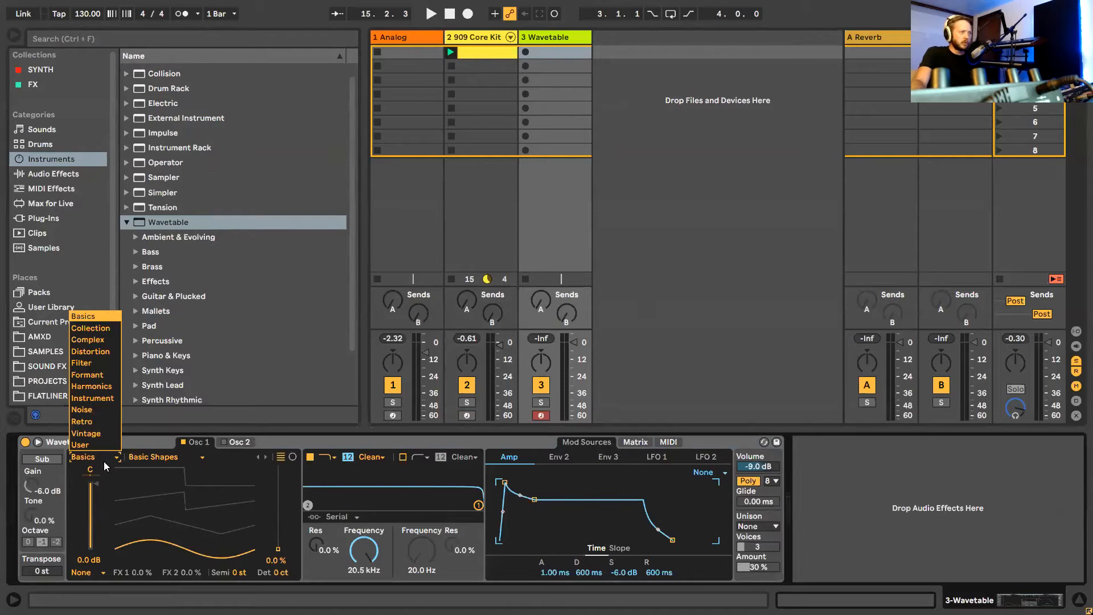
left_click(95, 376)
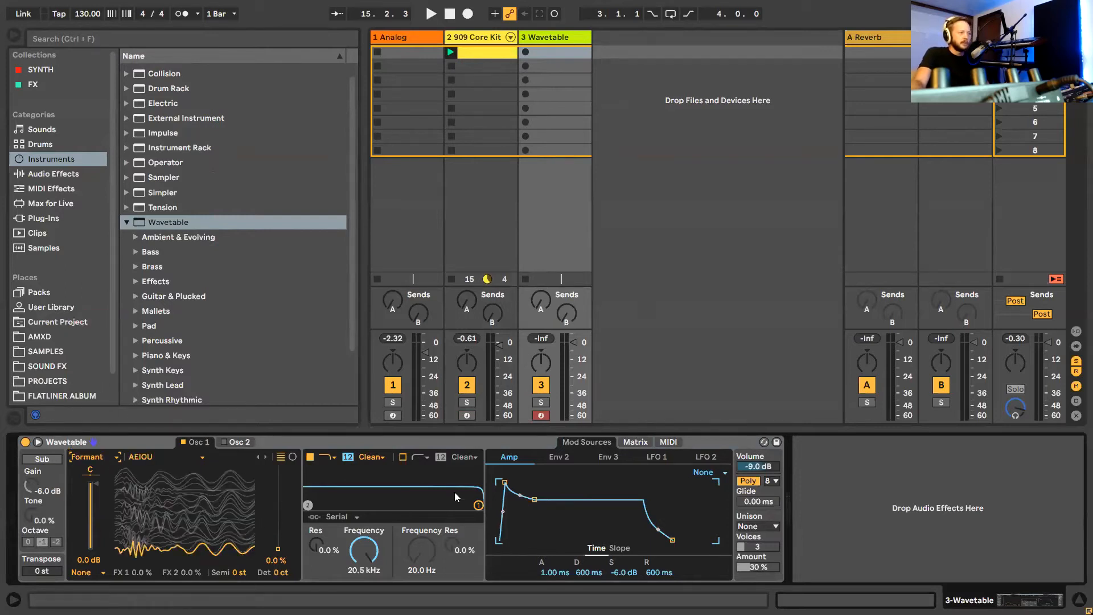
Create a MIDI clip in the Wavetable track's first slot and add a sixteenth A1 note at 1.1.1.
double_click(549, 53)
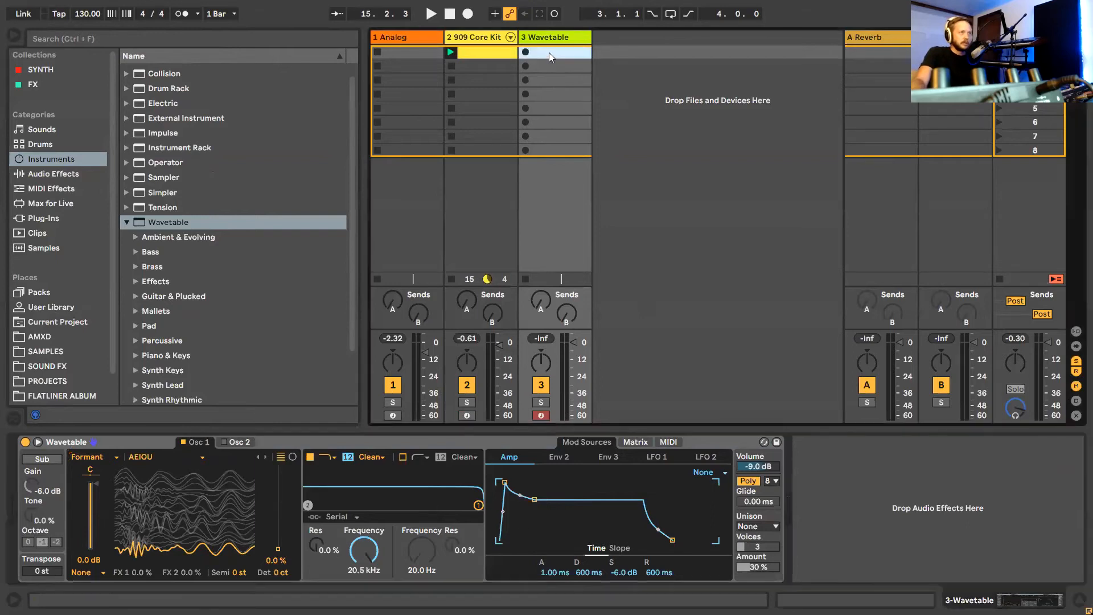
scroll(361, 467, "down", 5)
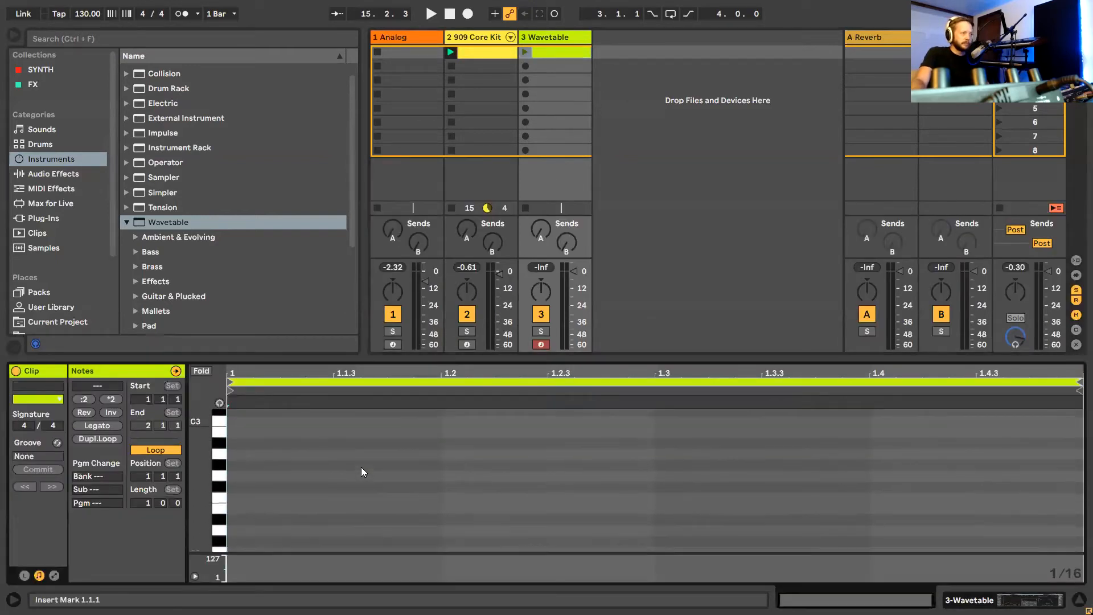
double_click(235, 523)
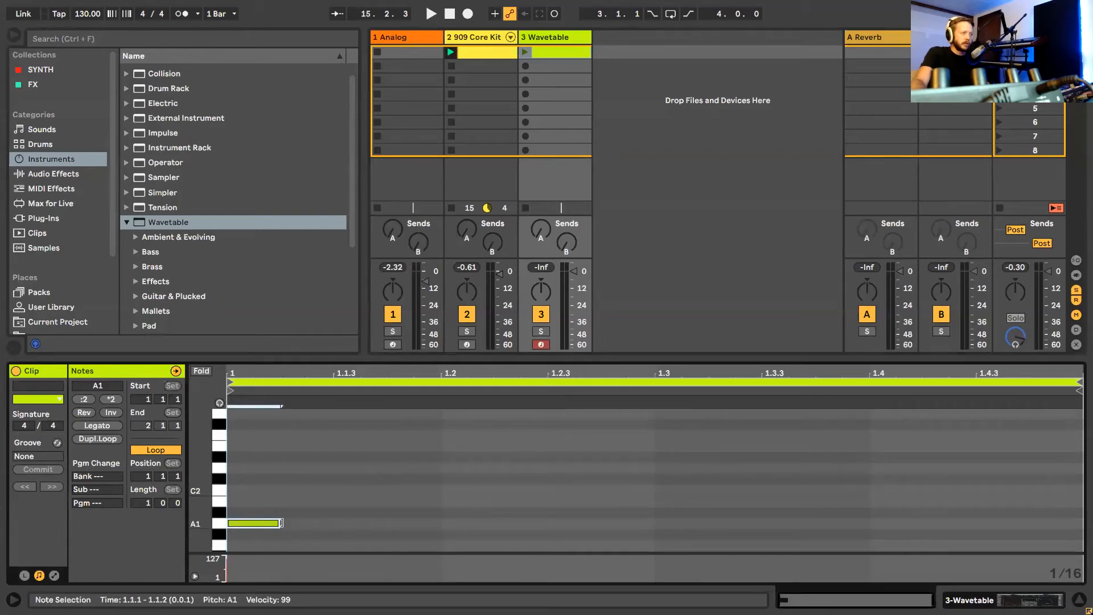
Lengthen the A1 note to fill the whole bar and play the Wavetable clip along with the loop.
left_click_drag(277, 522, 1078, 524)
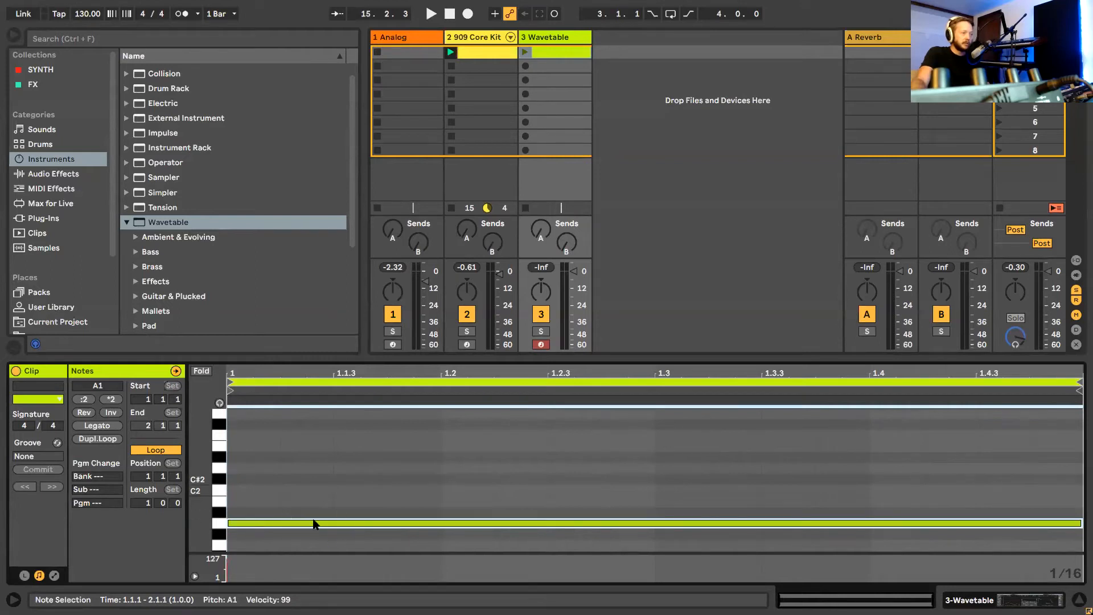
key("space")
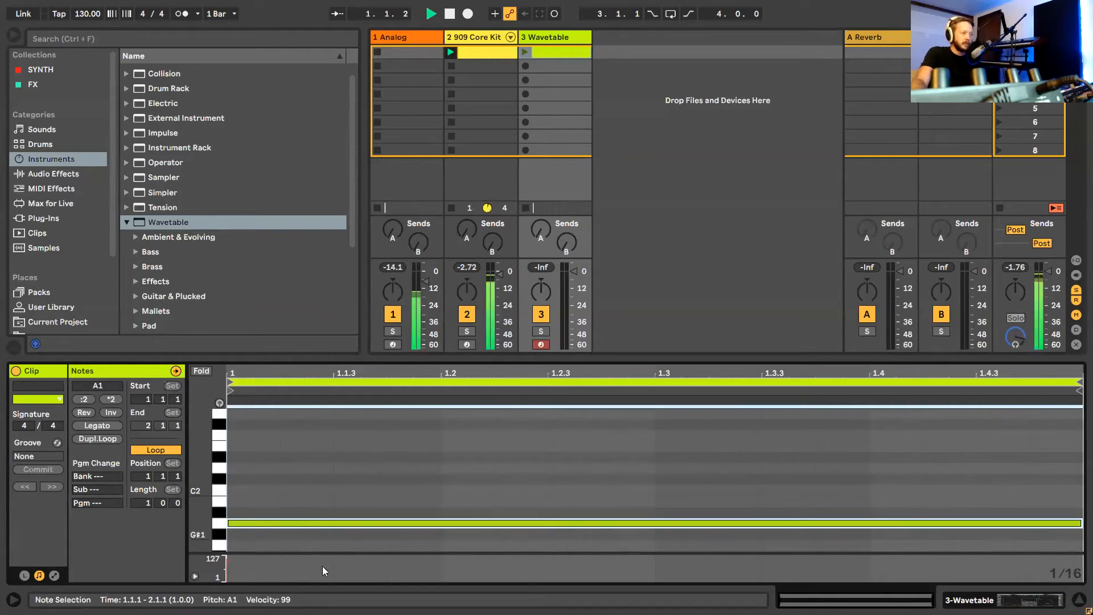
left_click(523, 52)
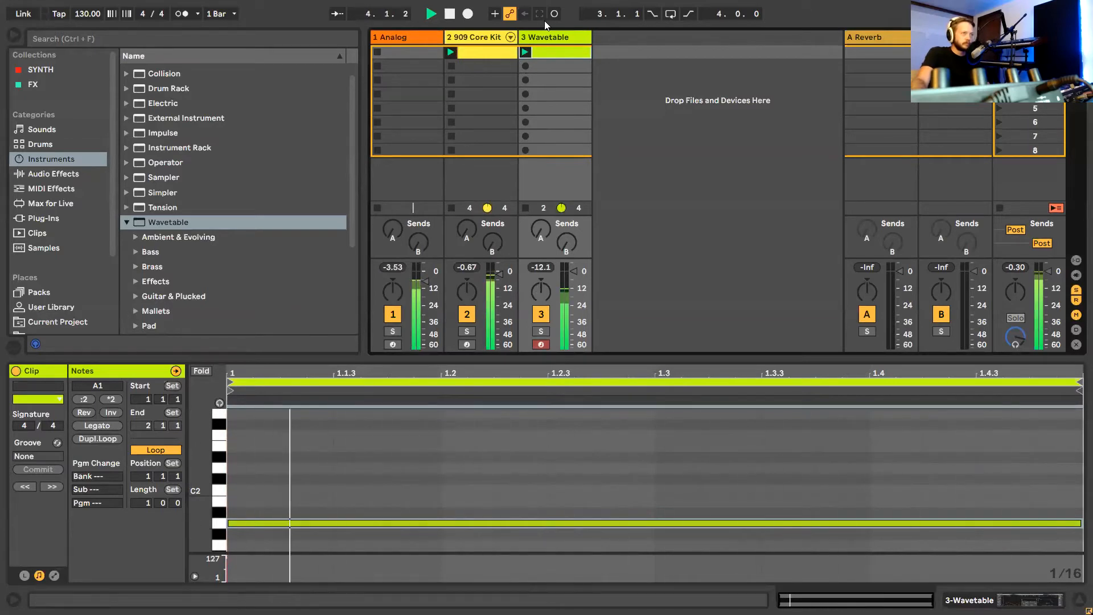
Set oscillator 1's wavetable position to 54% and show Wavetable in its expanded view with the browser hidden.
left_click(546, 40)
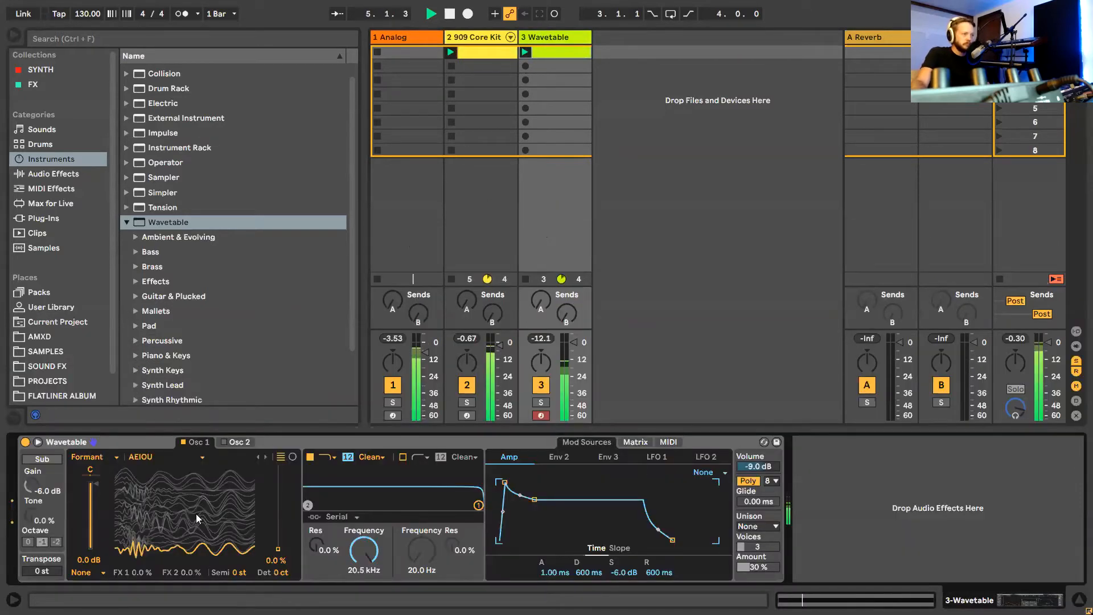
left_click_drag(278, 550, 279, 503)
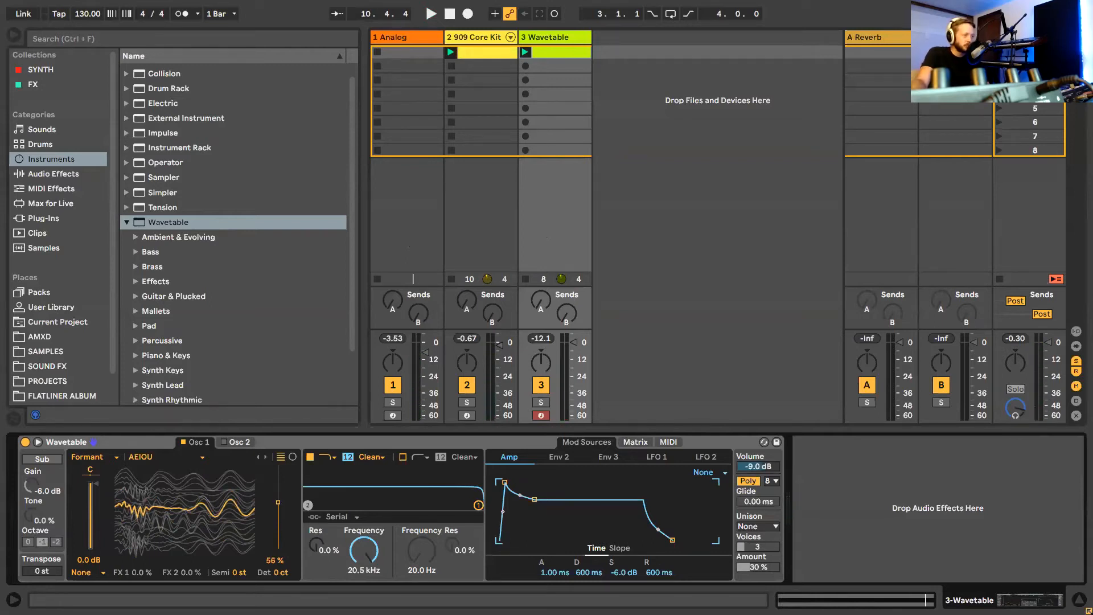
mouse_move(278, 496)
left_mouse_down()
mouse_move(278, 513)
mouse_move(278, 497)
left_mouse_up()
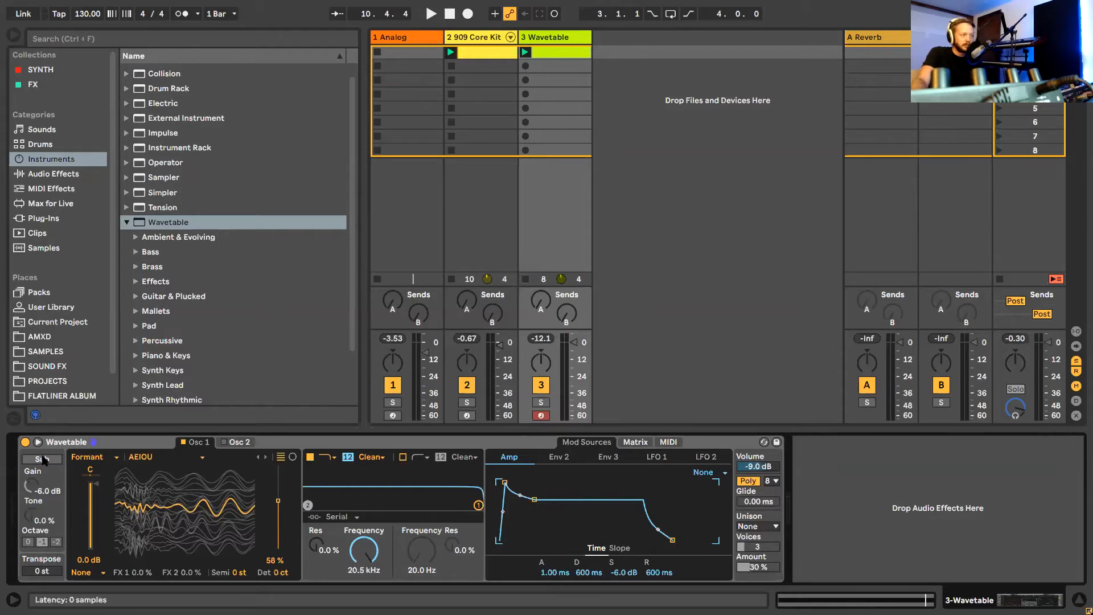
left_click(19, 36)
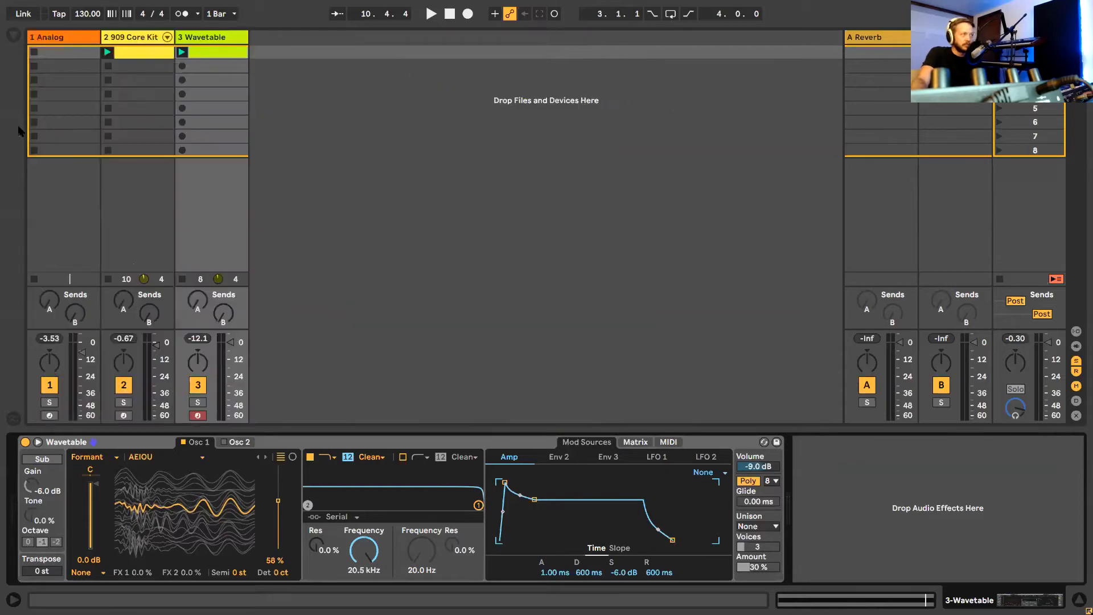
left_click(40, 442)
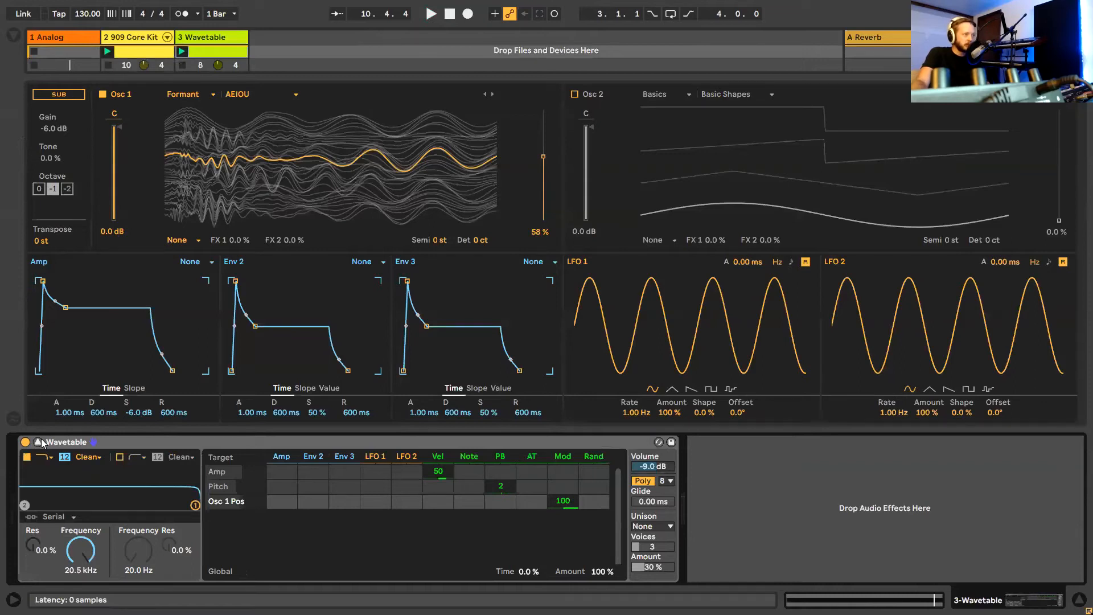
mouse_move(541, 167)
left_mouse_down()
mouse_move(540, 179)
mouse_move(544, 165)
left_mouse_up()
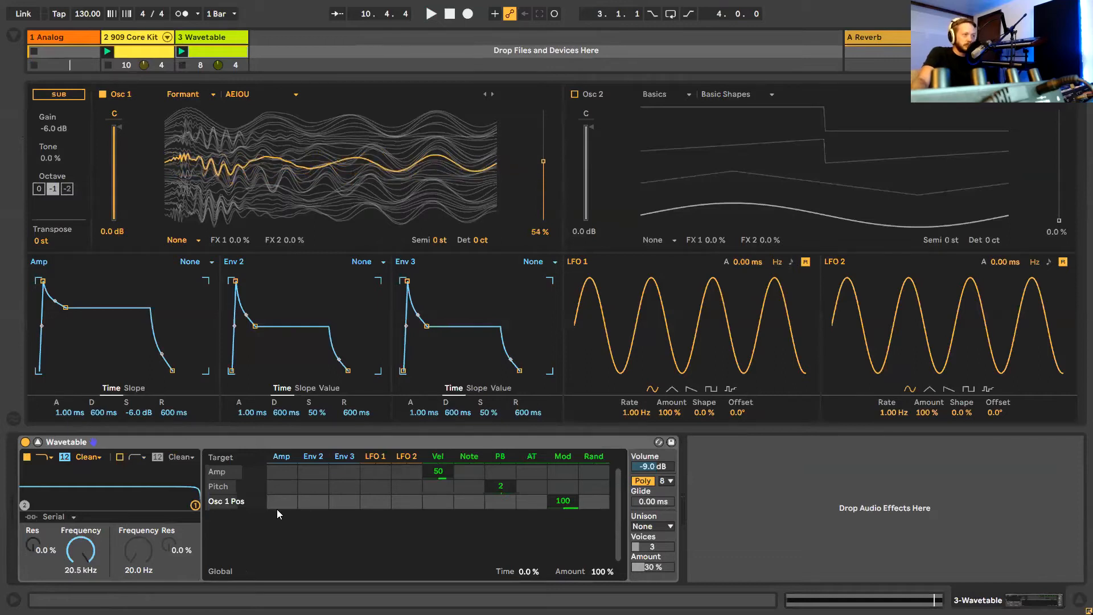
Modulate oscillator 1's wavetable position with LFO 1 at an amount of 23 in the modulation matrix.
left_click_drag(386, 500, 386, 489)
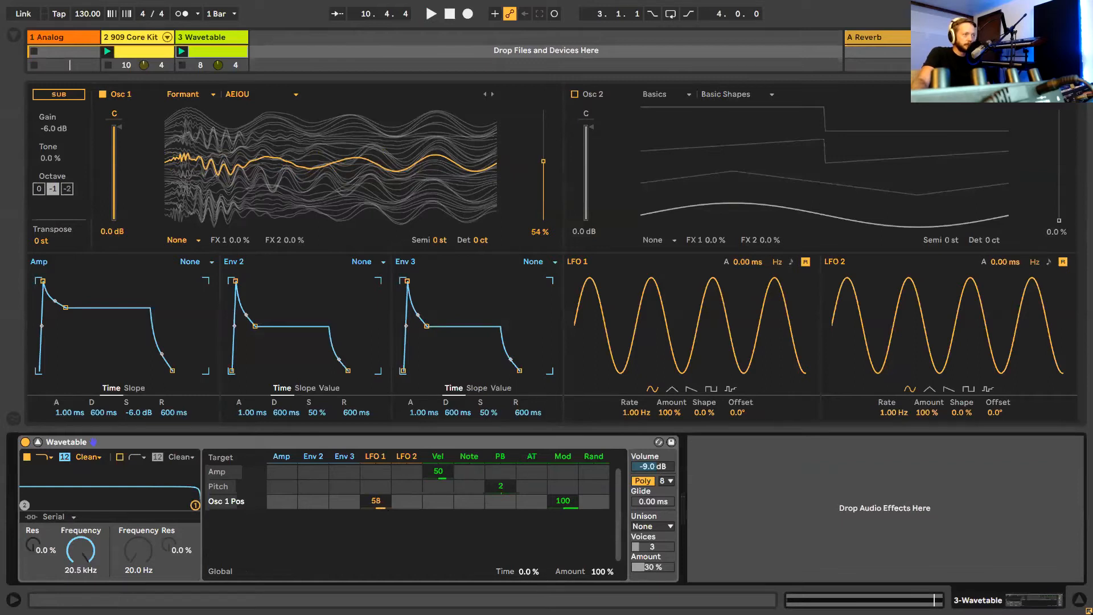
key("space")
left_click_drag(379, 502, 378, 512)
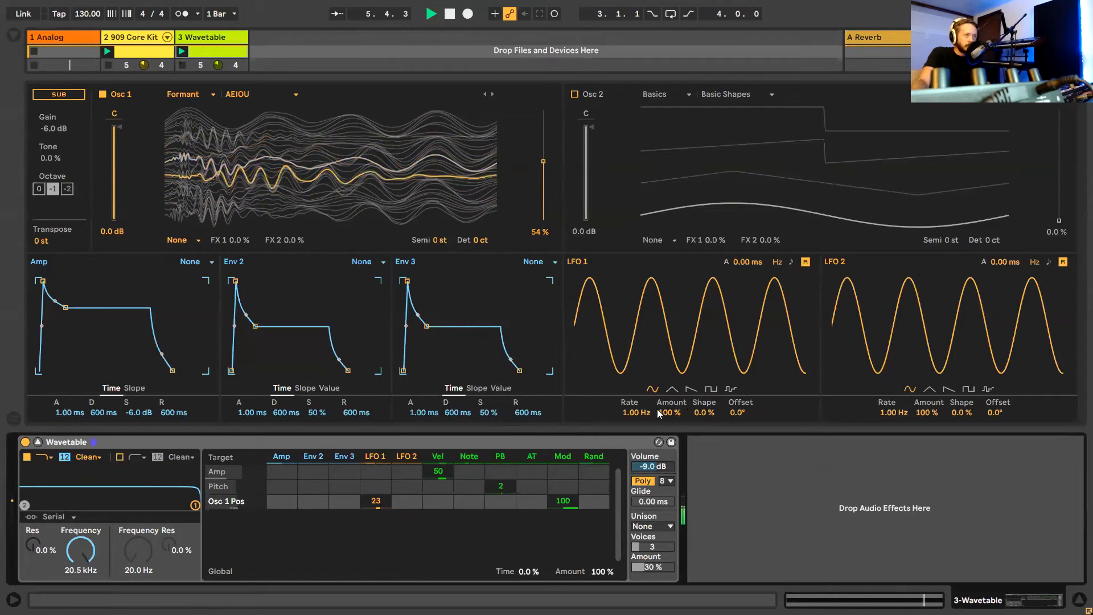
Slow LFO 1 to a rate of 0.12 Hz and set its amount to 98%.
mouse_move(639, 417)
left_mouse_down()
mouse_move(639, 455)
mouse_move(638, 434)
left_mouse_up()
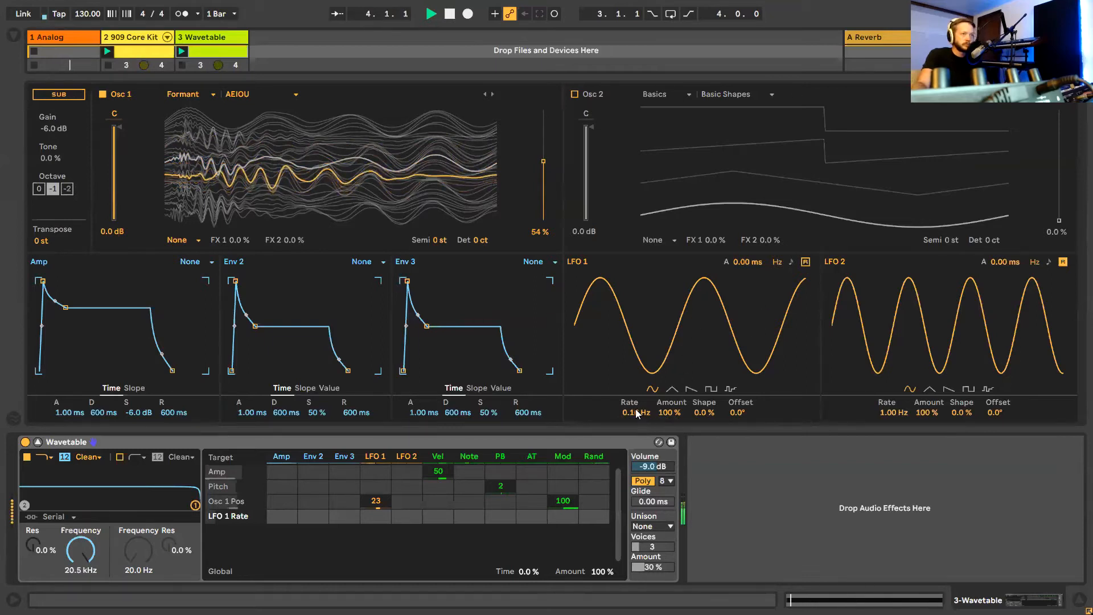
left_click_drag(637, 414, 670, 415)
key("space")
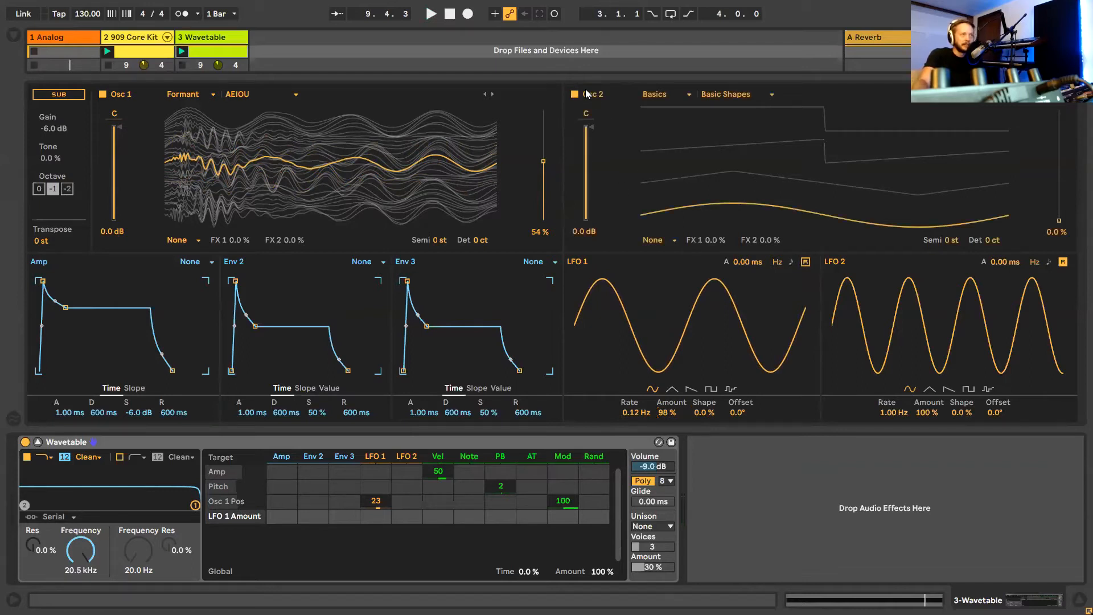
Set oscillator 2 to the Formant category's AhOhOoh wavetable and raise its position to 91%.
left_click(670, 101)
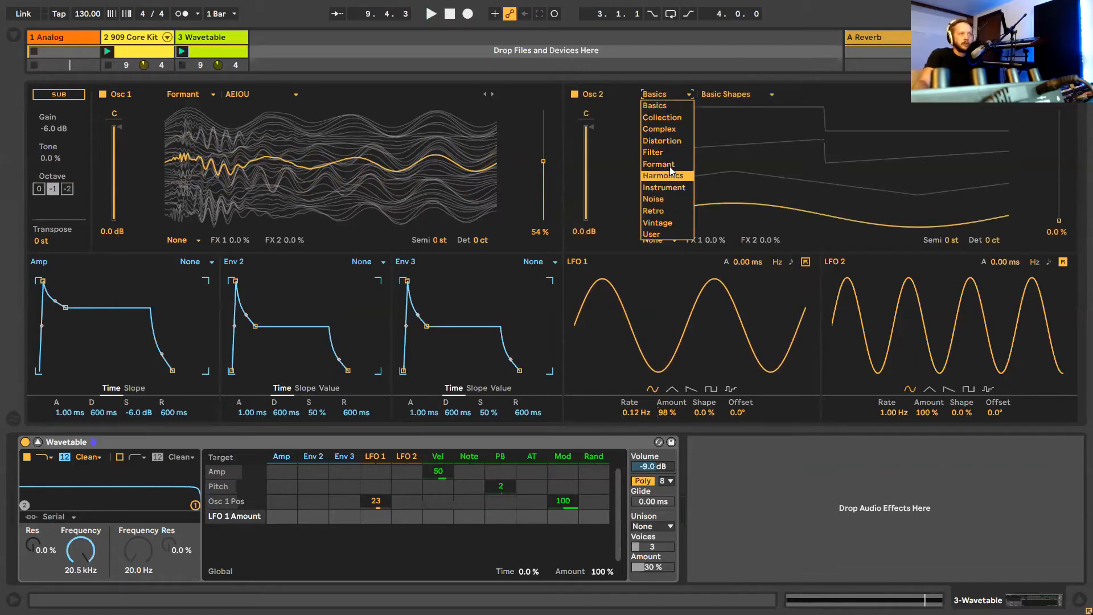
left_click(671, 163)
left_click(722, 97)
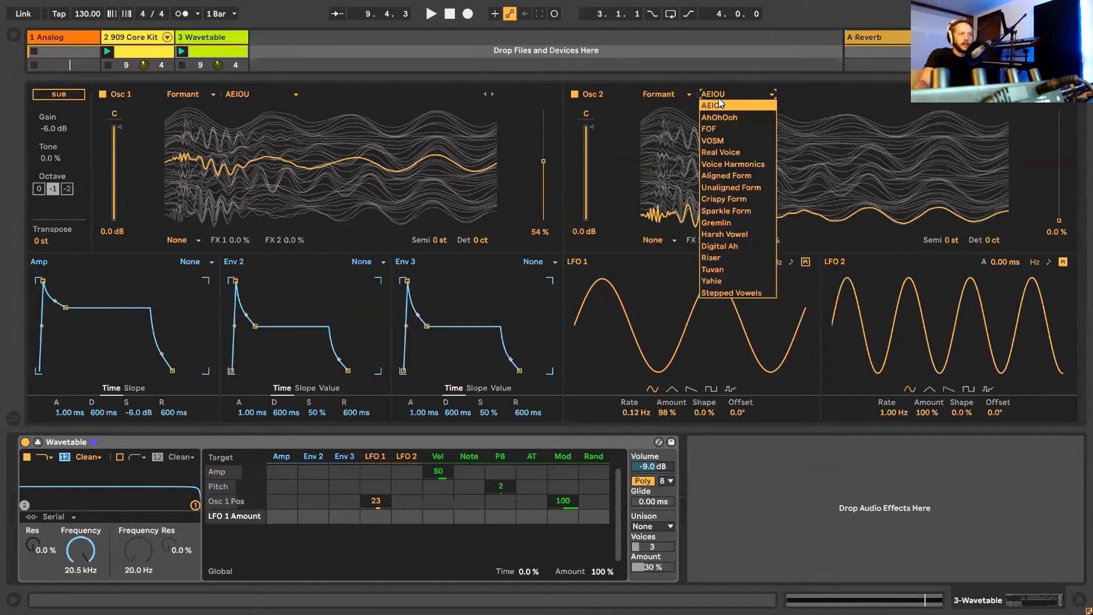
left_click(726, 118)
left_click_drag(1060, 226, 1059, 121)
key("space")
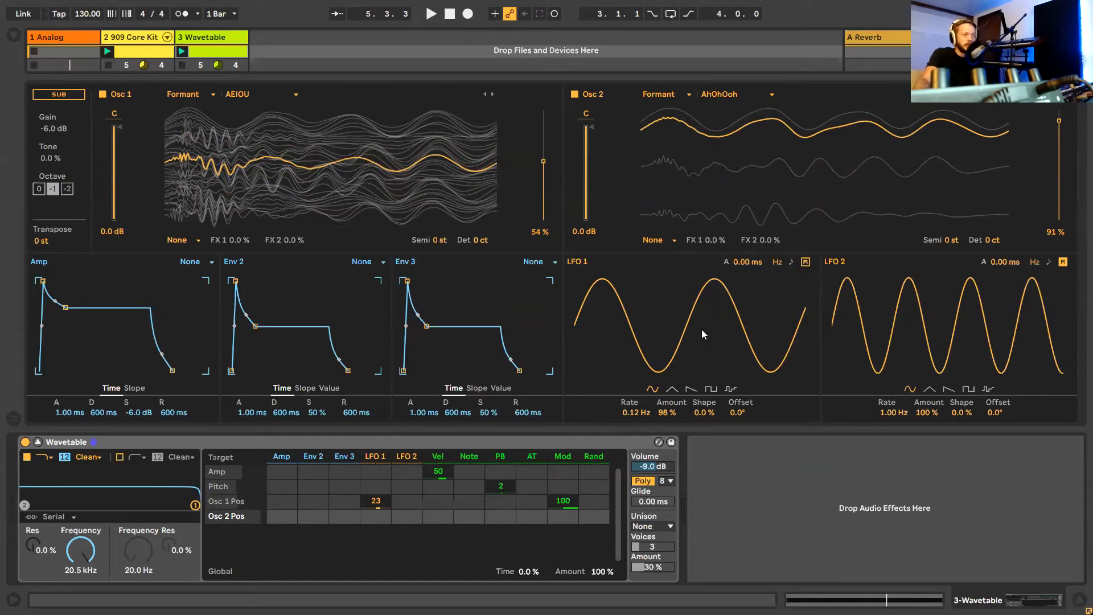
Modulate oscillator 2's position with LFO 2 by 67 around 48%, with LFO 2 at 0.18 Hz and 72% amount.
left_click_drag(403, 517, 404, 512)
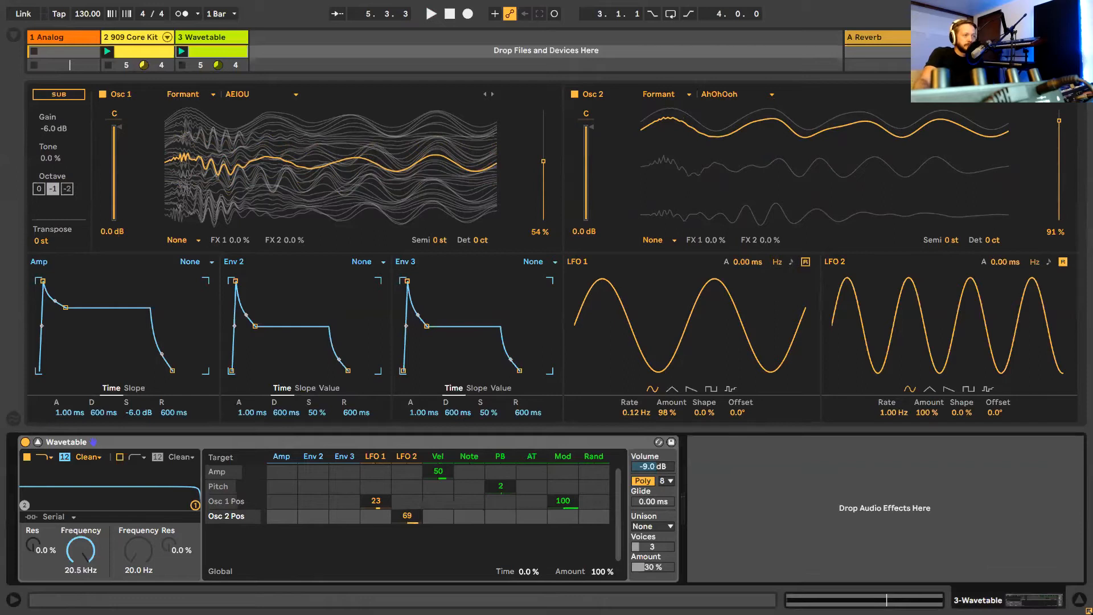
left_click_drag(895, 412, 927, 429)
key("space")
left_click_drag(1059, 121, 1059, 167)
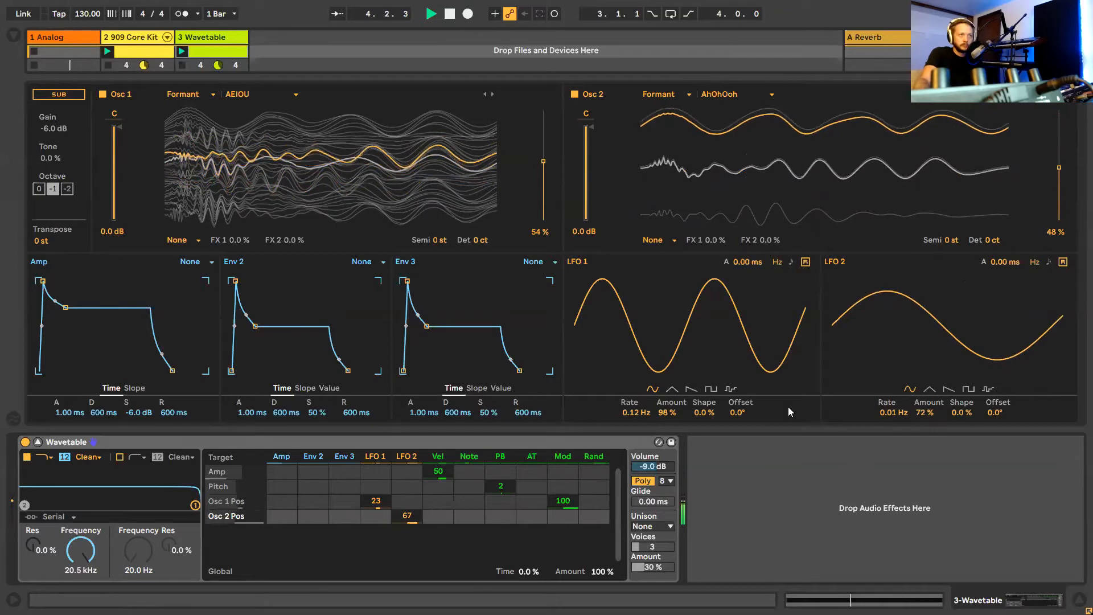
left_click_drag(894, 412, 894, 391)
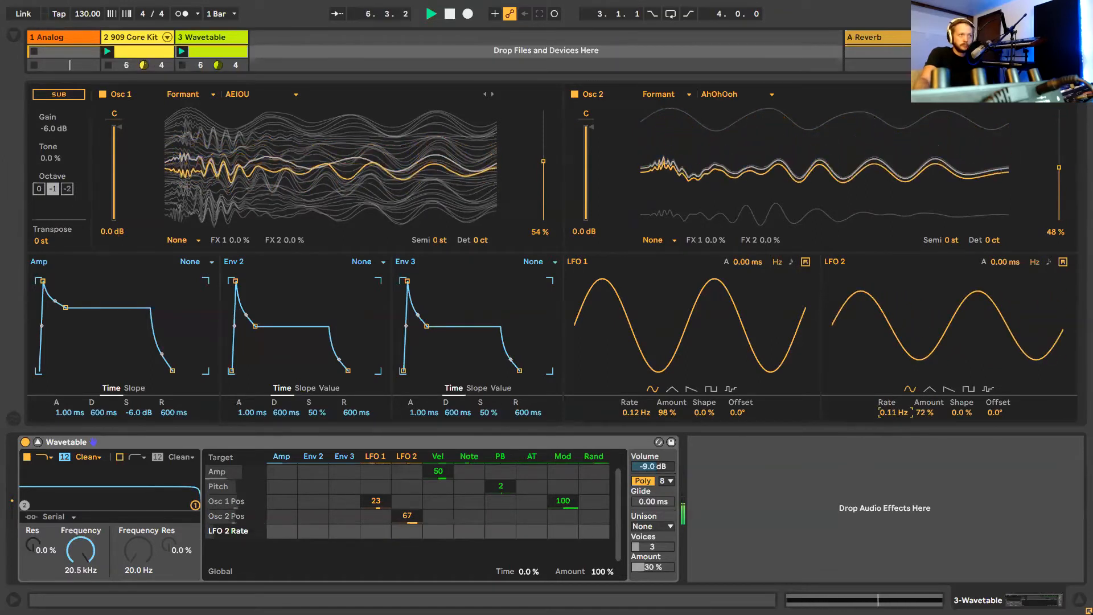
left_click_drag(894, 390, 894, 382)
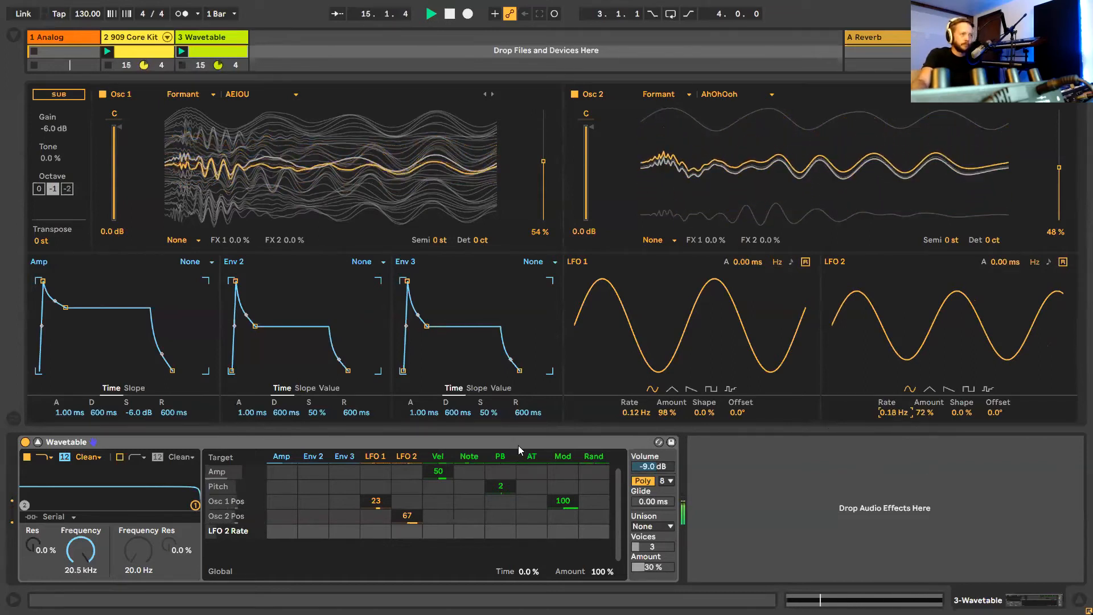
Switch filter 1 to the MS2 circuit with a 4.34 kHz cutoff, 31% resonance and 0.00 dB drive.
left_click(88, 457)
left_click(90, 497)
left_click_drag(195, 505, 157, 489)
left_click(40, 572)
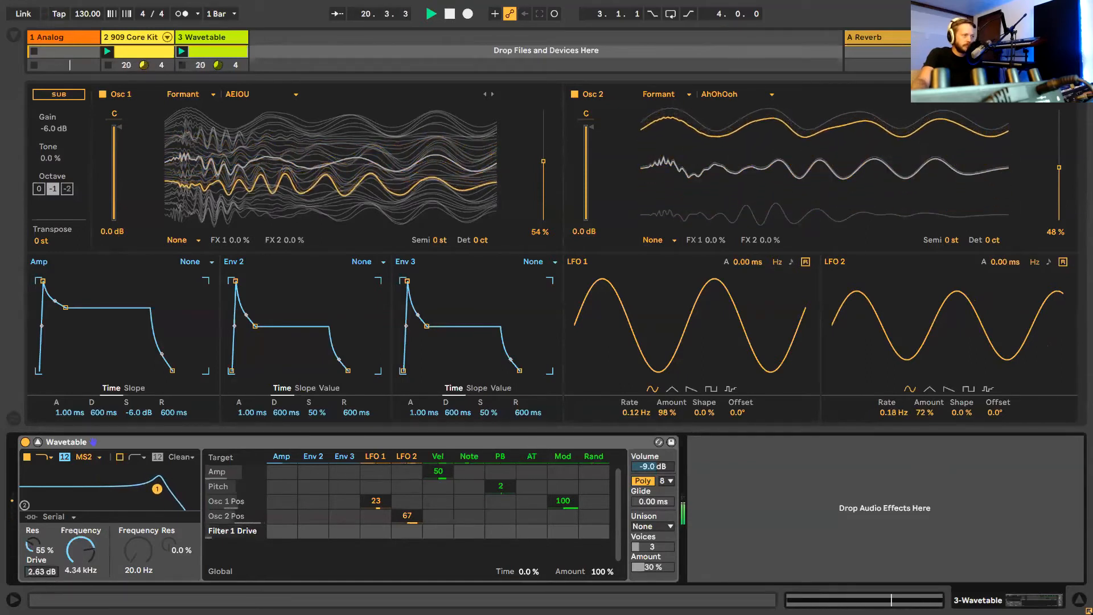
left_click_drag(158, 489, 158, 496)
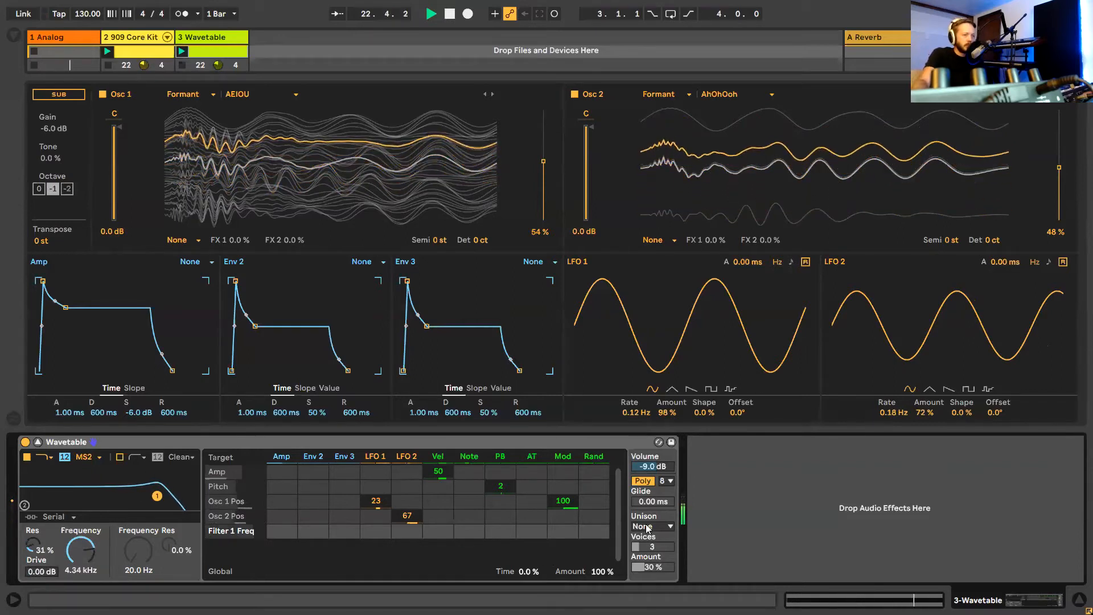
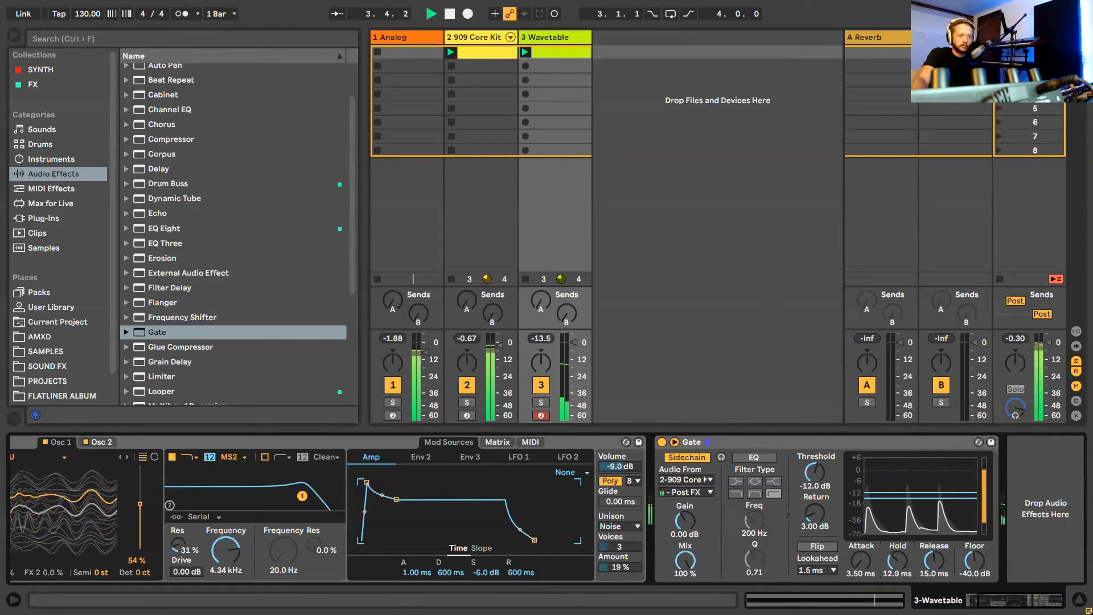
Set the sidechained Gate's release to 158 ms and its hold to 17.2 ms.
left_click_drag(924, 572, 924, 561)
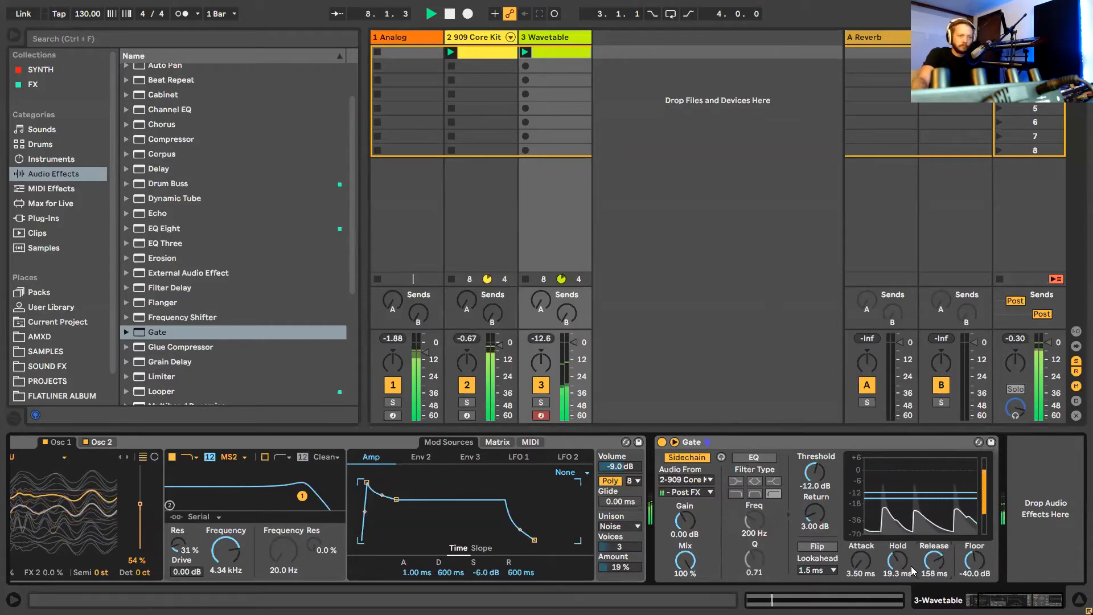
left_click_drag(897, 561, 897, 566)
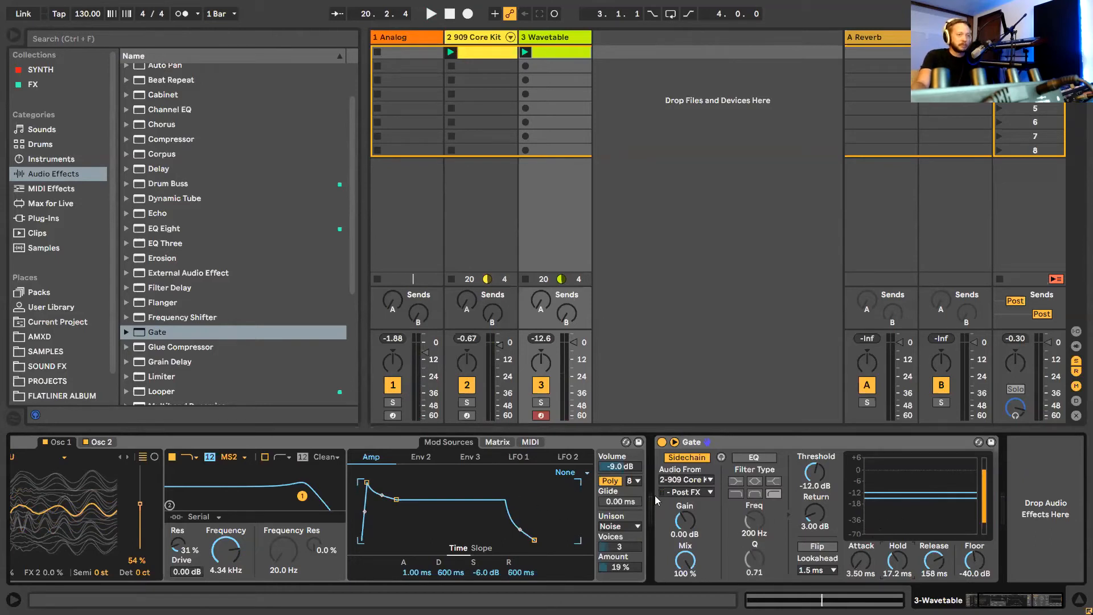
Add Grain Delay's Grains preset after the Gate on the Wavetable track.
scroll(216, 268, "down", 3)
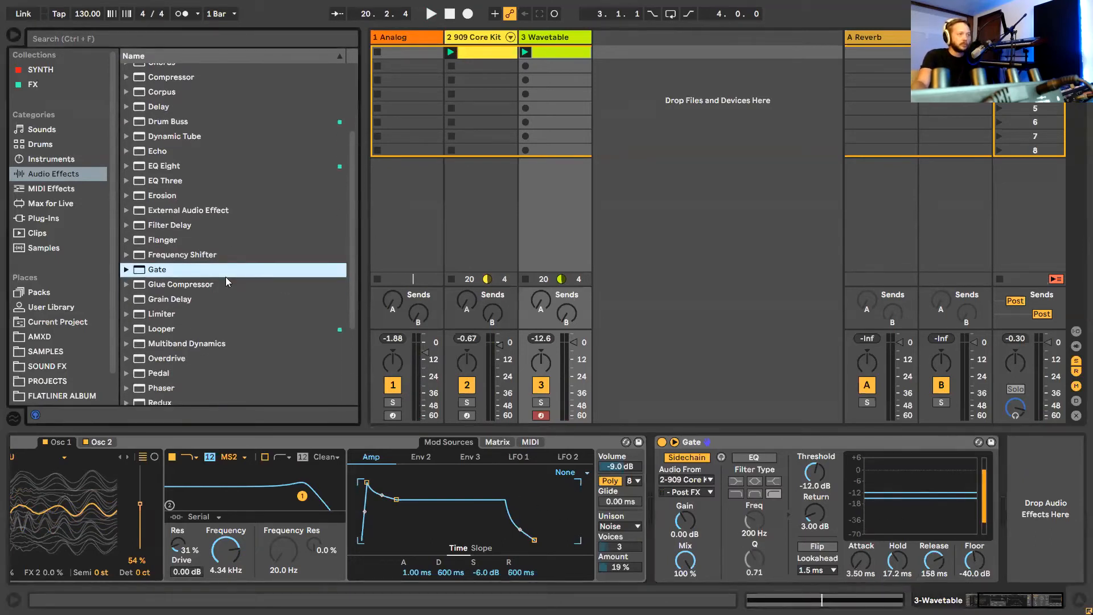
left_click(128, 300)
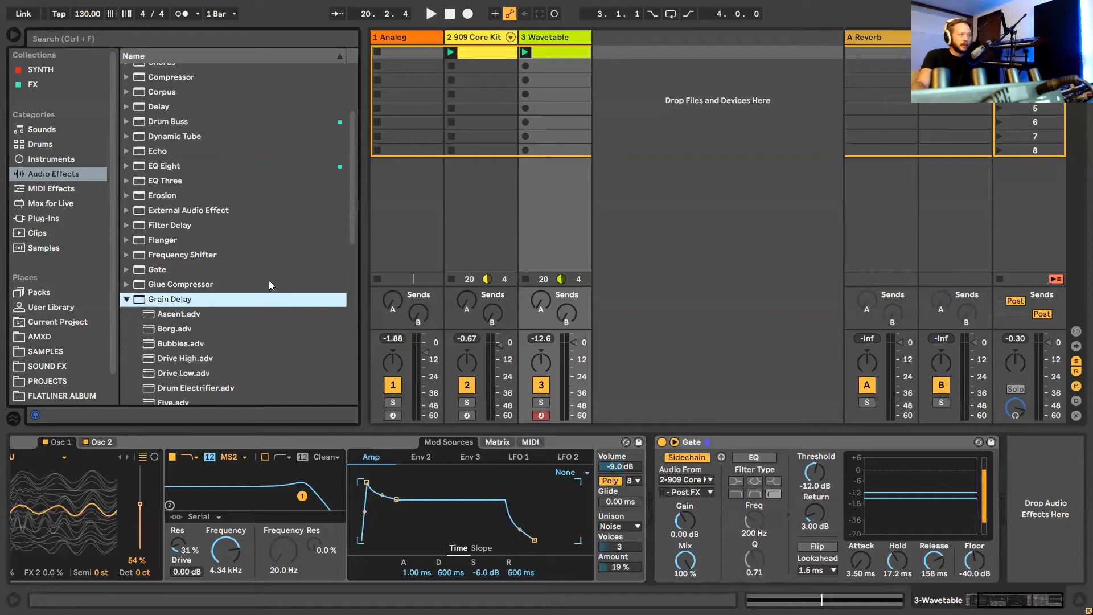
scroll(269, 285, "down", 5)
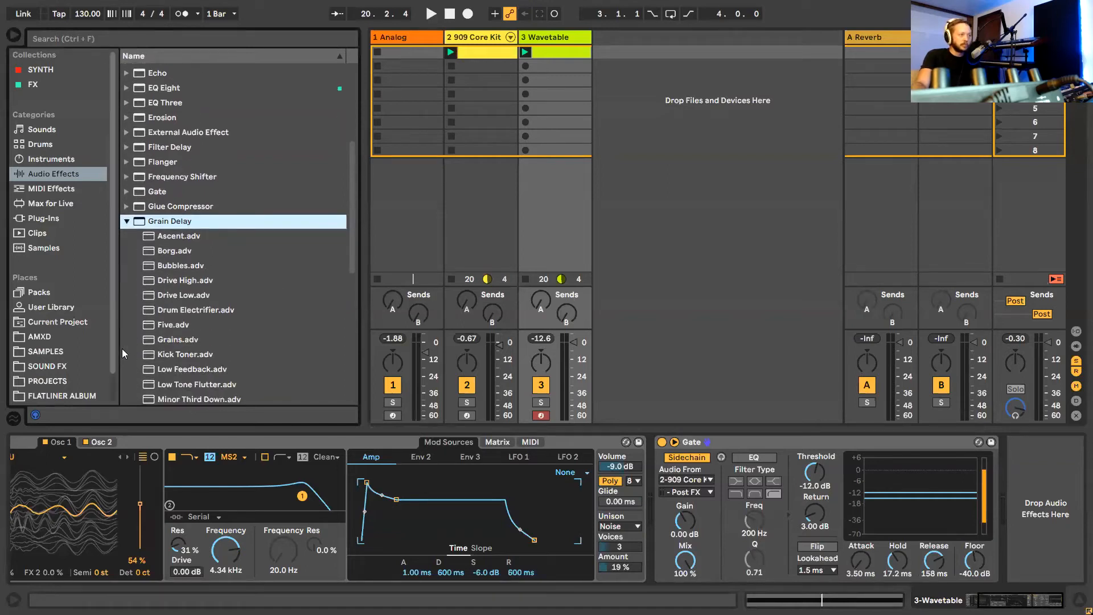
left_click_drag(160, 341, 1053, 556)
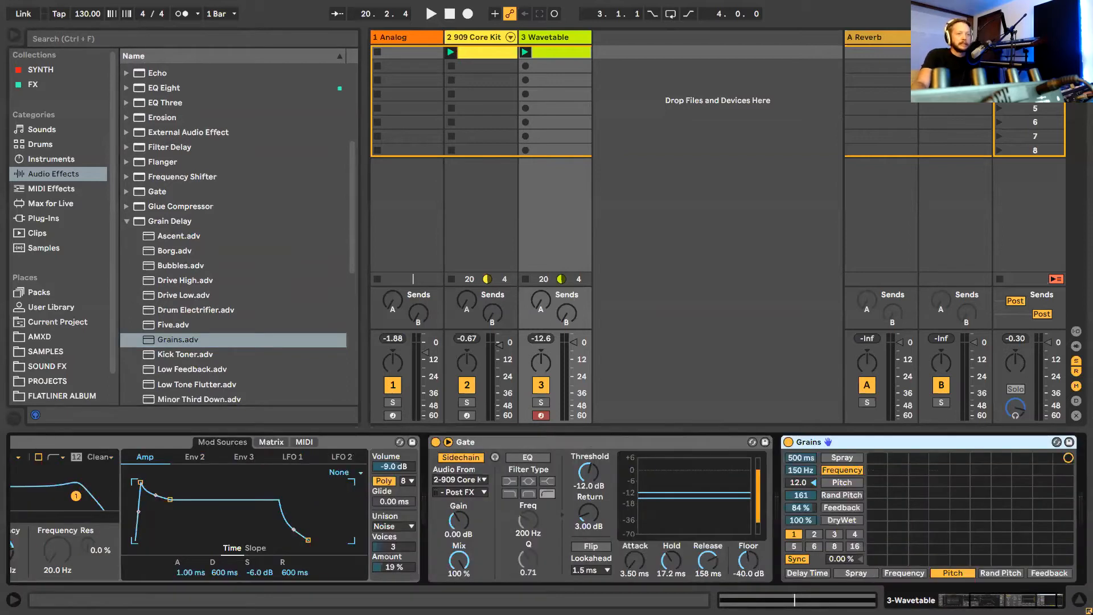
scroll(852, 531, "right", 2)
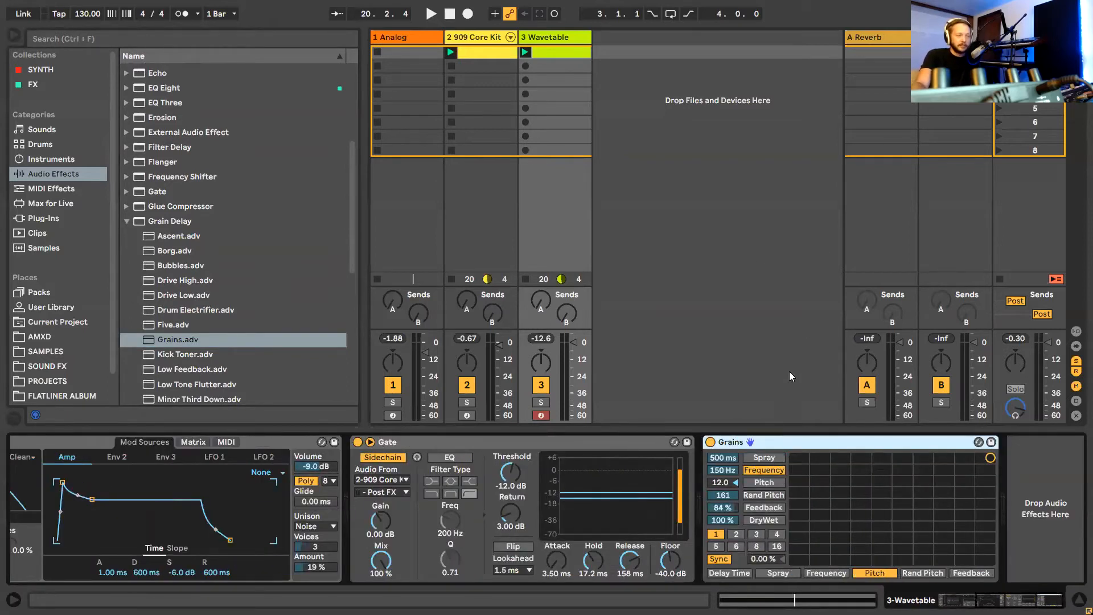
Audition the Grains delay and reduce it to 30% dry/wet and 59% feedback.
key("space")
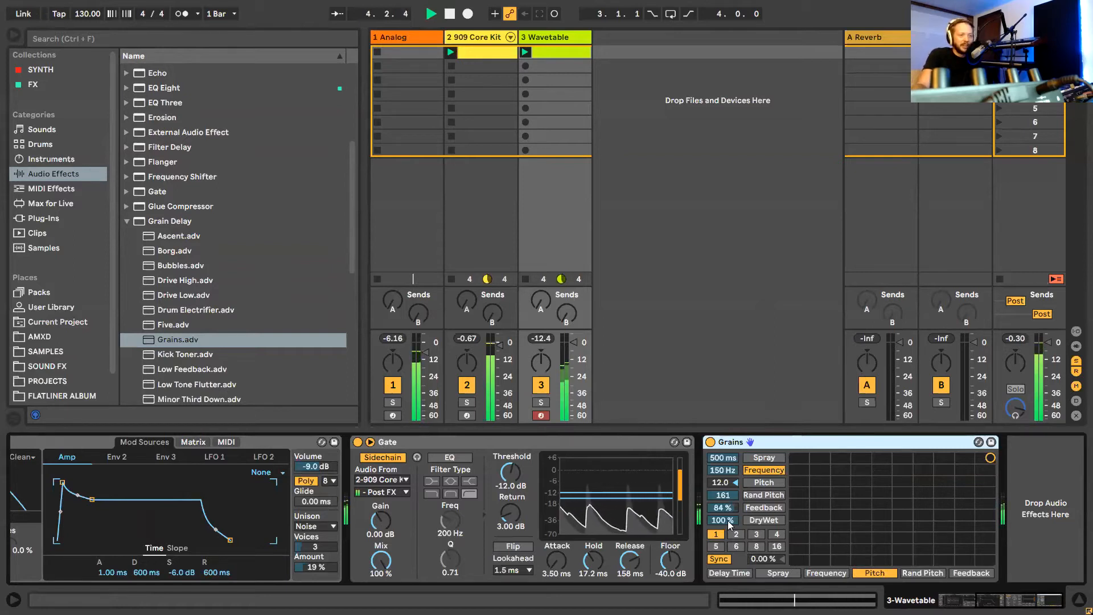
key("space")
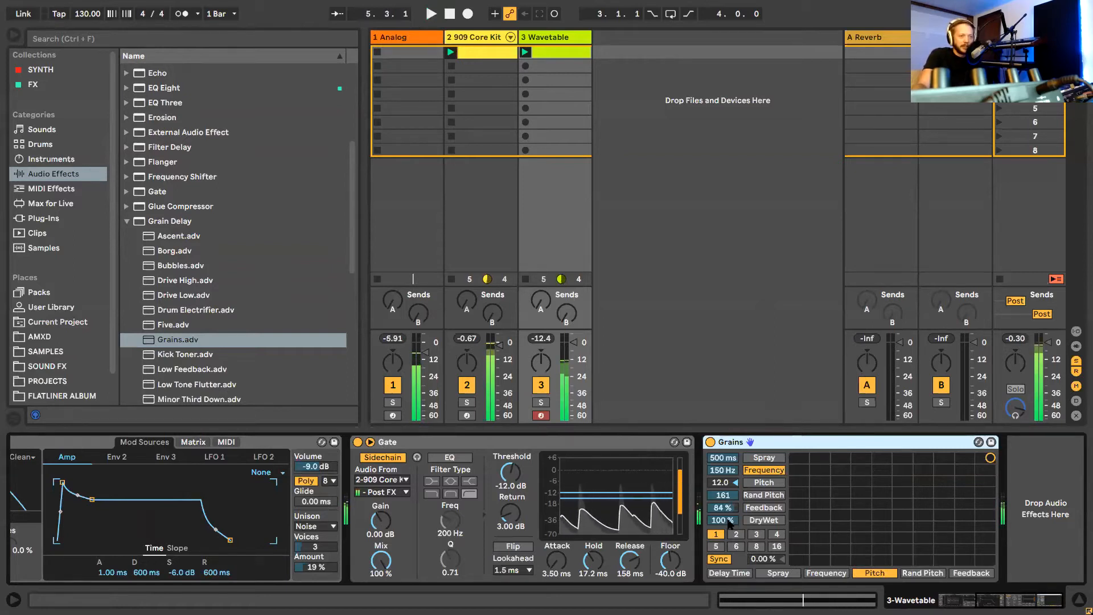
mouse_move(719, 523)
left_mouse_down()
mouse_move(719, 547)
mouse_move(722, 529)
left_mouse_up()
key("space")
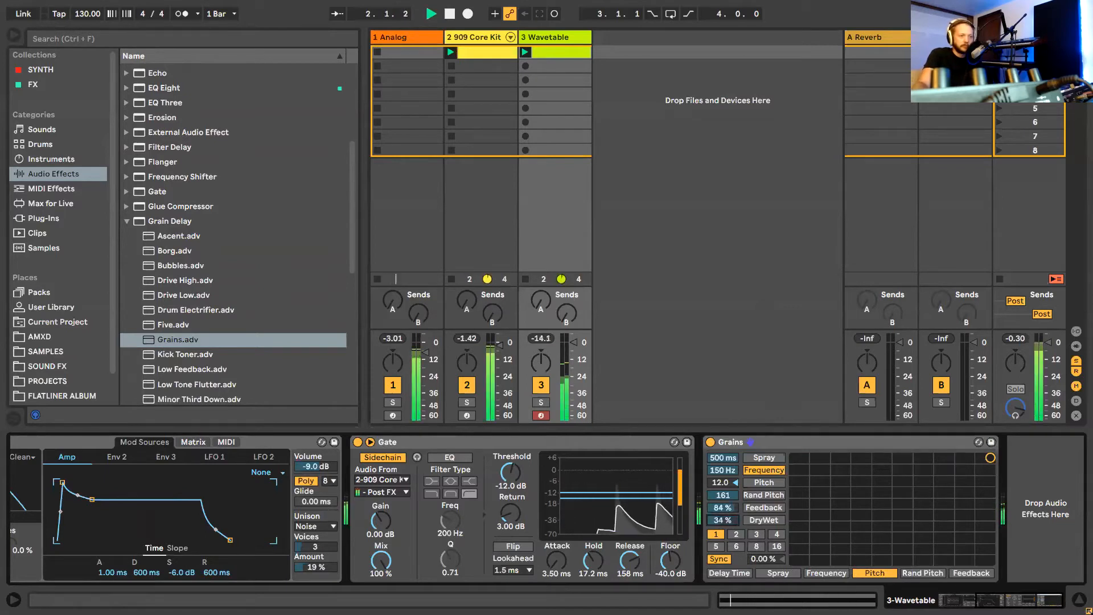
left_click_drag(722, 519, 724, 511)
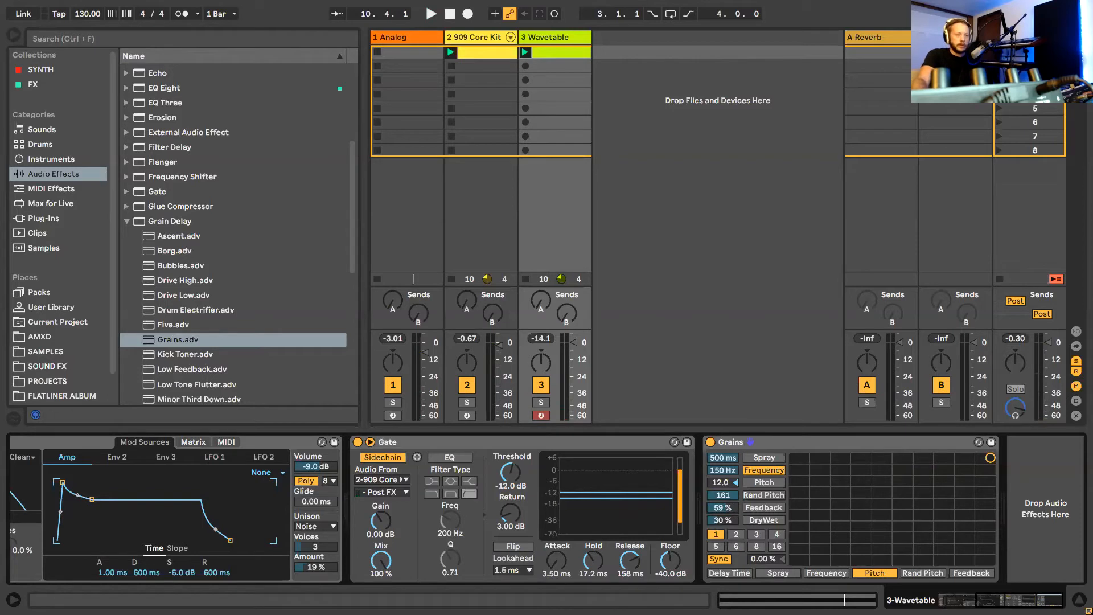
scroll(548, 509, "left", 2)
scroll(548, 510, "right", 2)
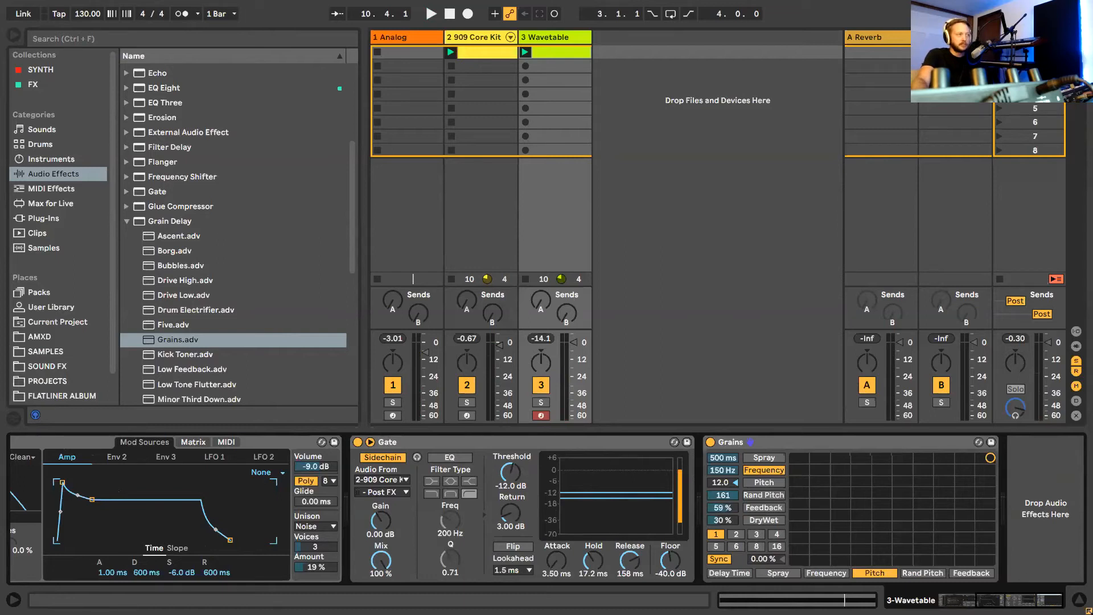
Add a Compressor after the Grains delay on the Wavetable track and set its threshold to -18.7 dB during playback.
left_click(126, 221)
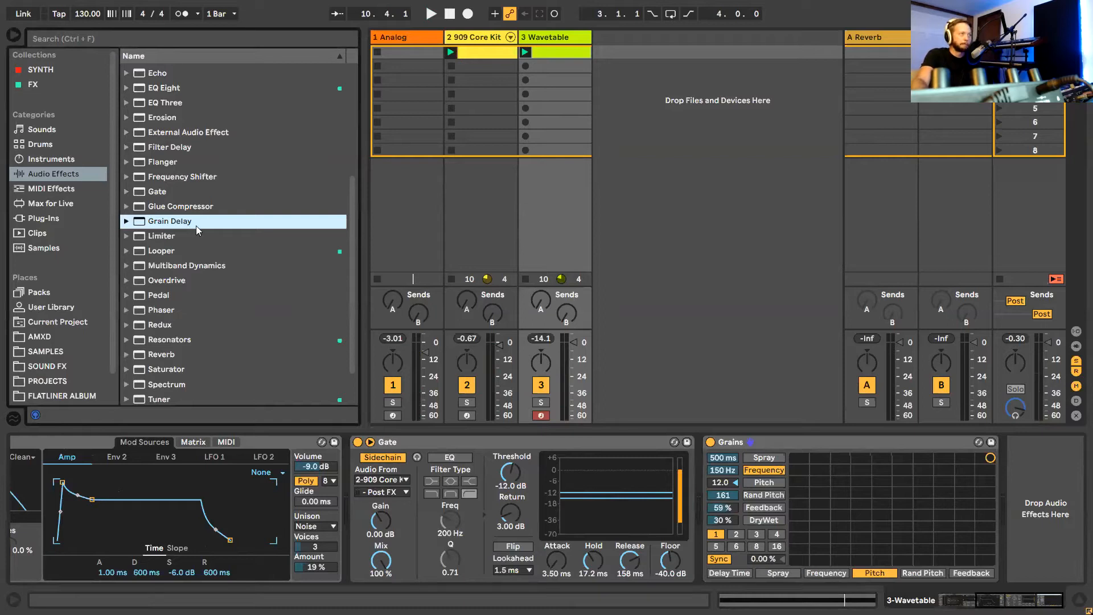
scroll(229, 221, "up", 5)
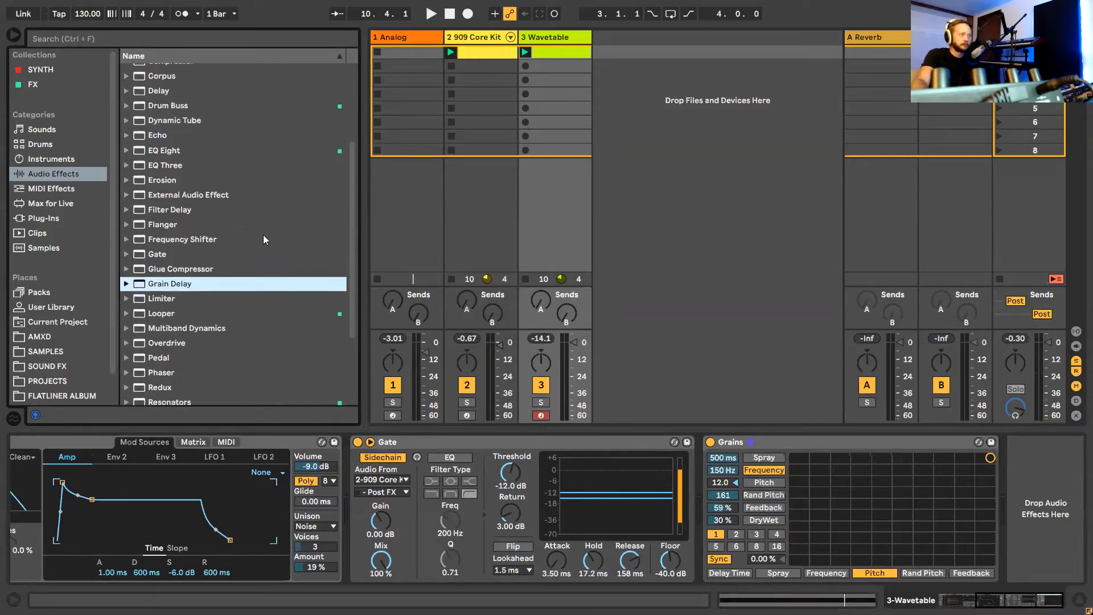
left_click_drag(182, 123, 1040, 498)
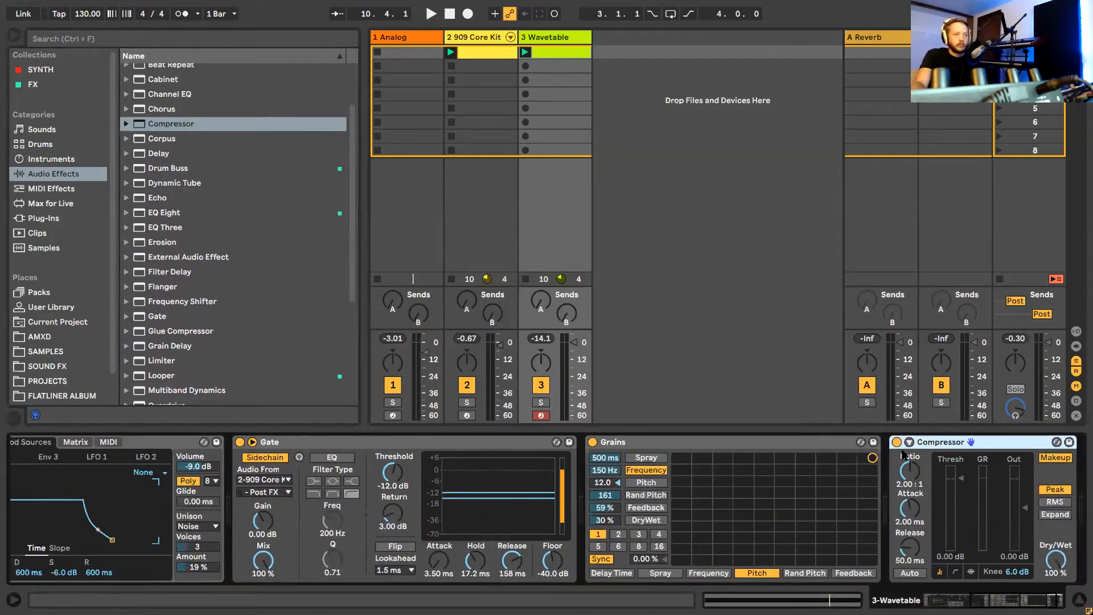
key("space")
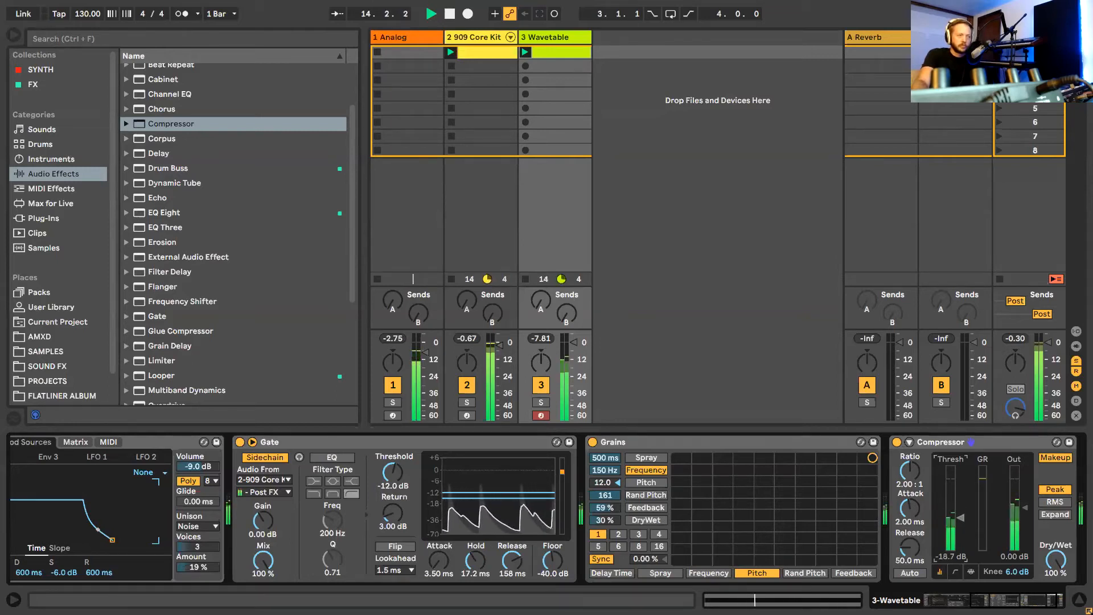
key("space")
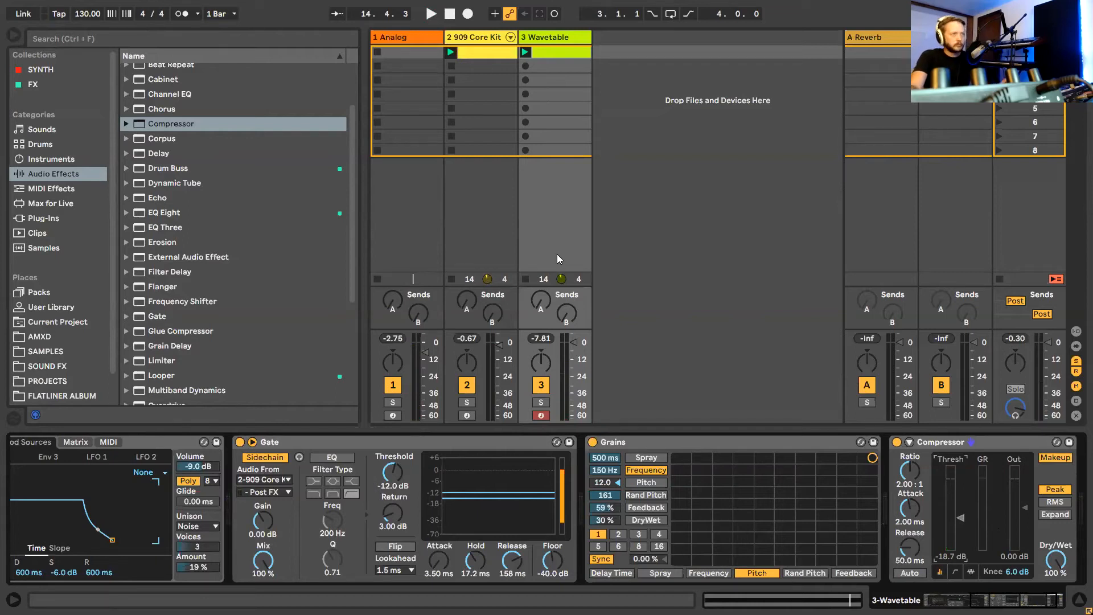
Draw closed 909 hi-hats on every eighth note of the 909 Core Kit clip, from 1.1.1 to 1.4.3.
double_click(479, 53)
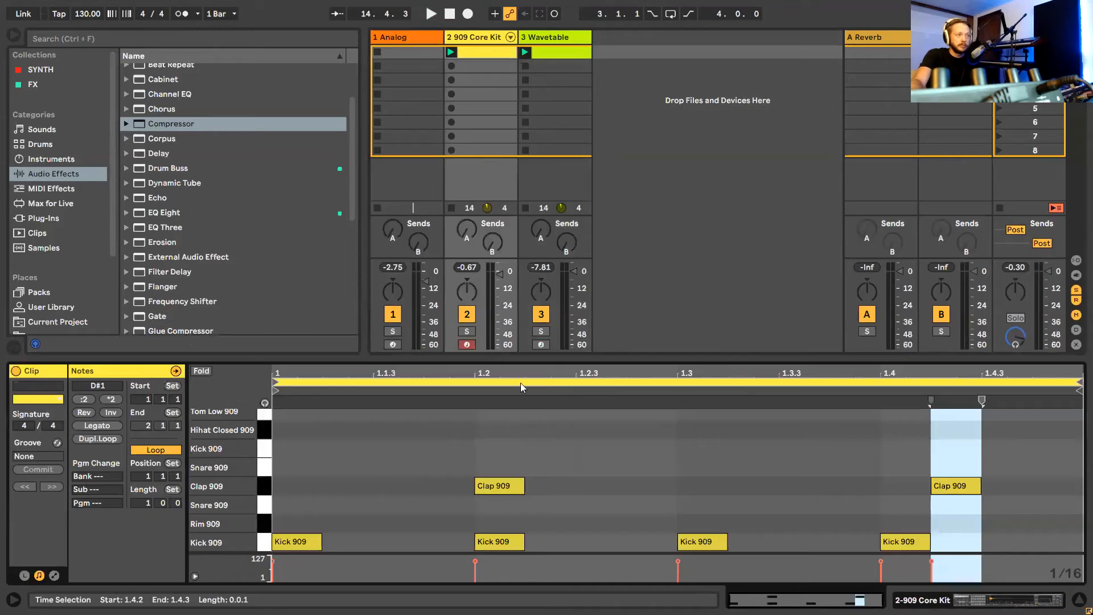
key("b")
left_click(303, 430)
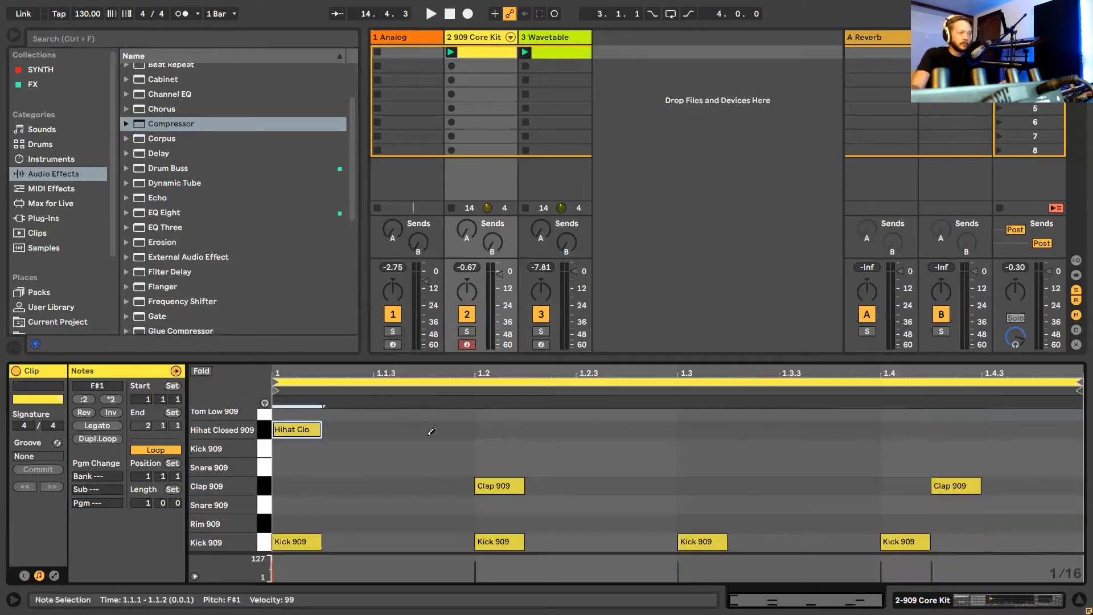
left_click(399, 430)
left_click(496, 430)
left_click(586, 430)
left_click(706, 430)
left_click(797, 431)
left_click(911, 430)
left_click(1002, 430)
Add an open 909 hi-hat at 1.3.4 and fold the note editor to the used drum rows.
scroll(868, 489, "up", 1)
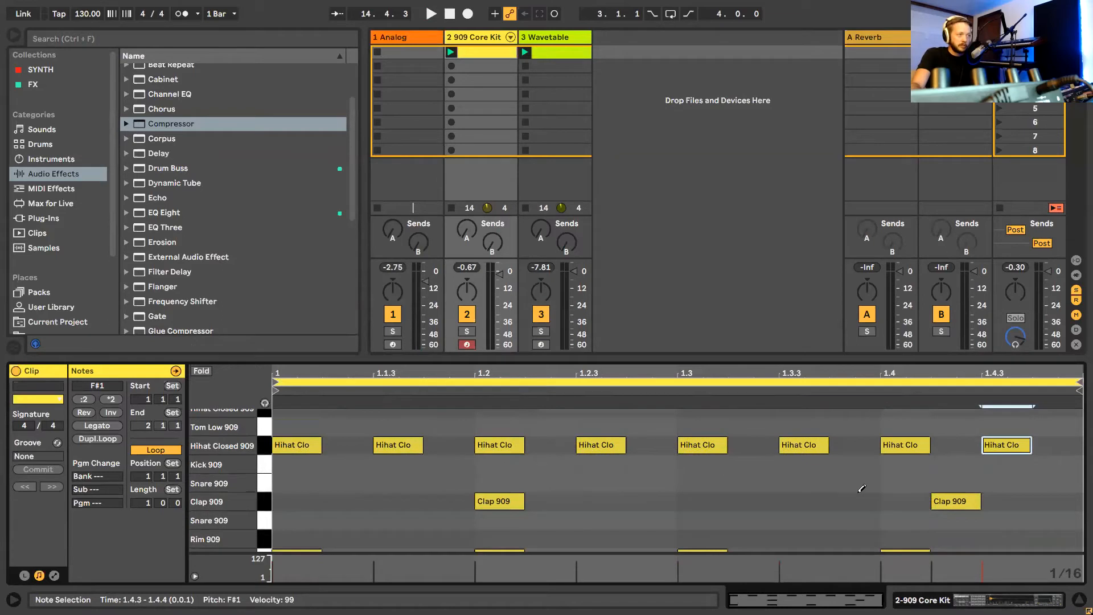
scroll(857, 487, "up", 1)
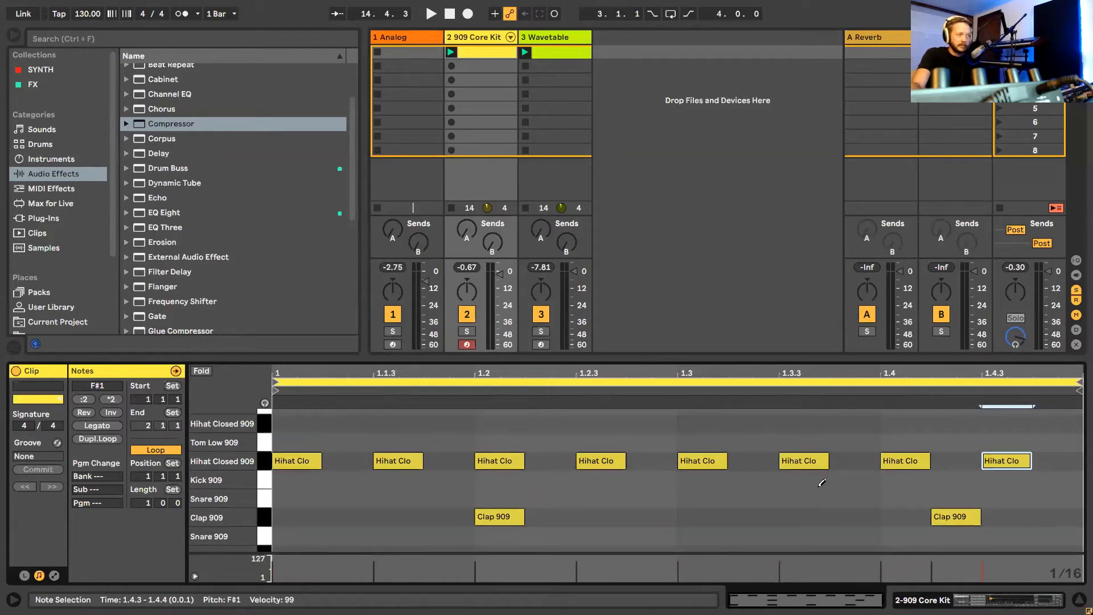
scroll(821, 484, "up", 1)
scroll(823, 487, "up", 1)
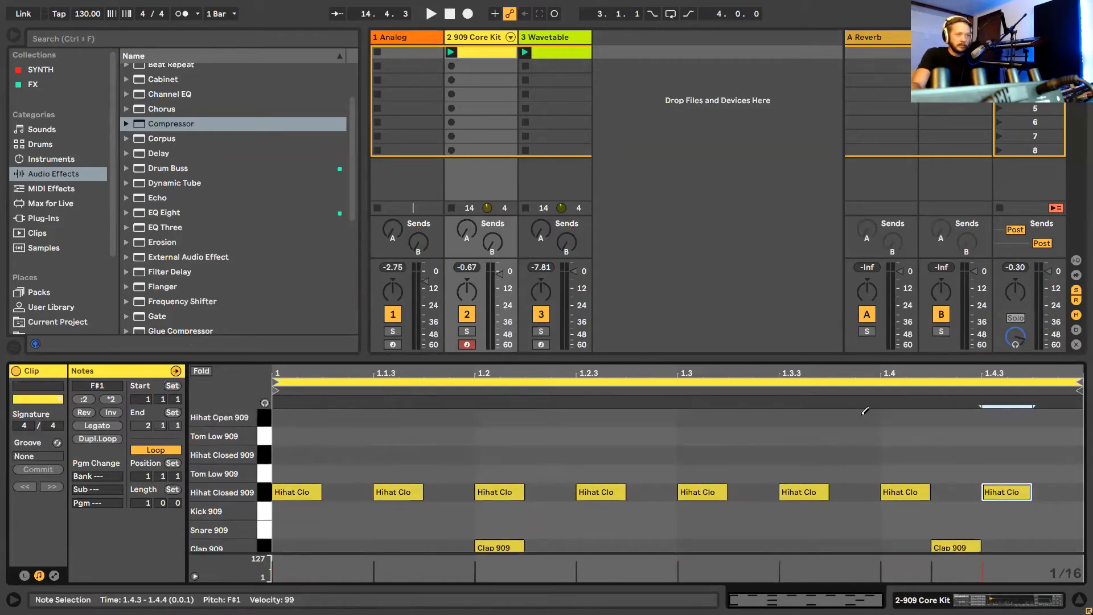
left_click(866, 416)
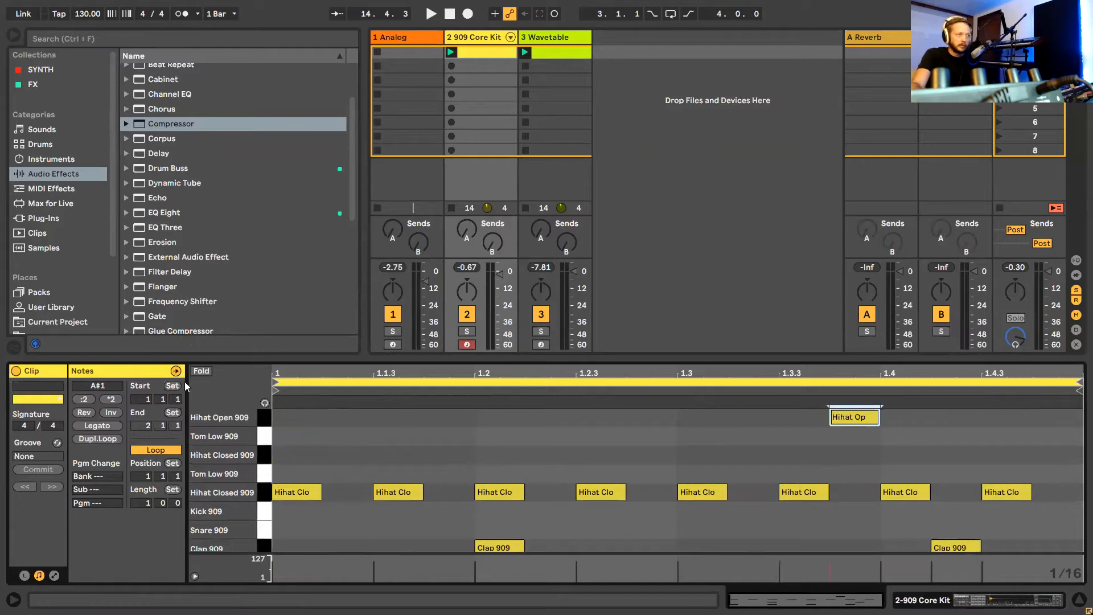
left_click(201, 370)
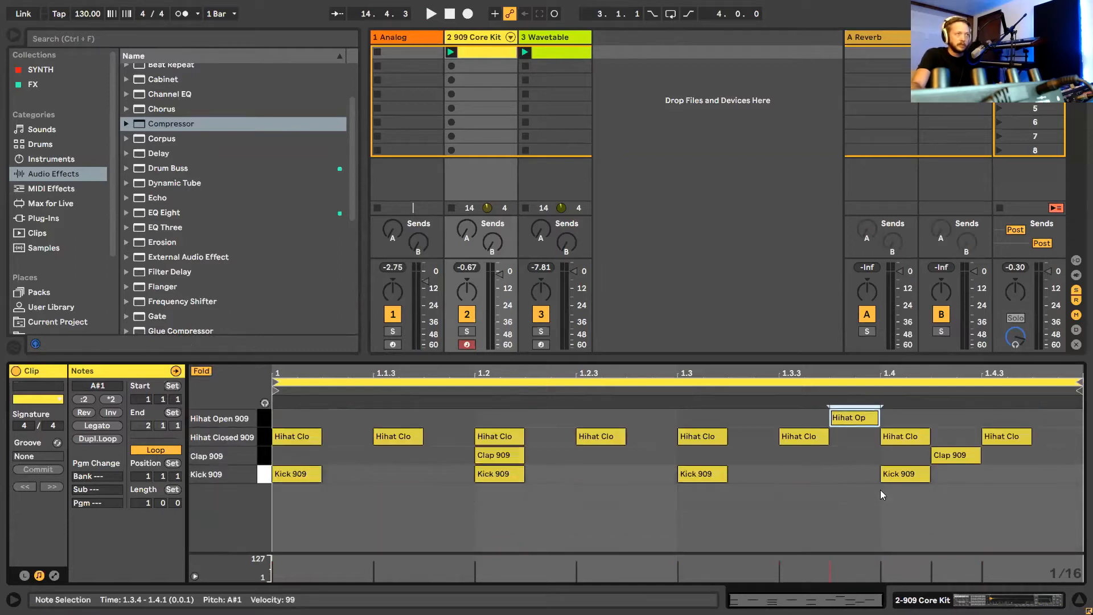
Audition the loop, try an extra open hi-hat at 1.3.2, and replace the open hats with one at 1.4.4.
key("space")
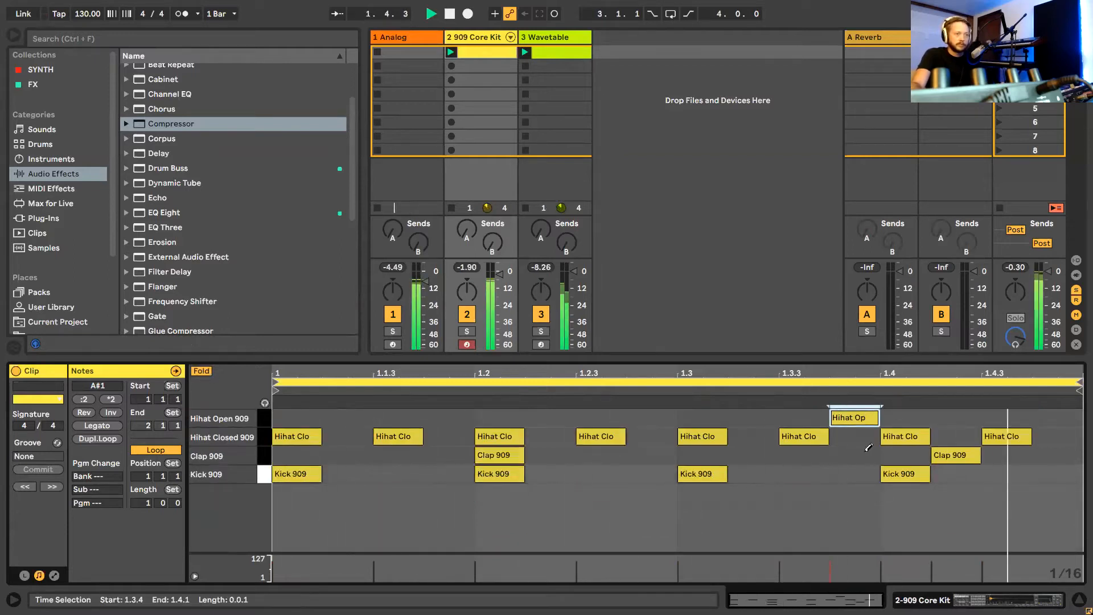
left_click(766, 414)
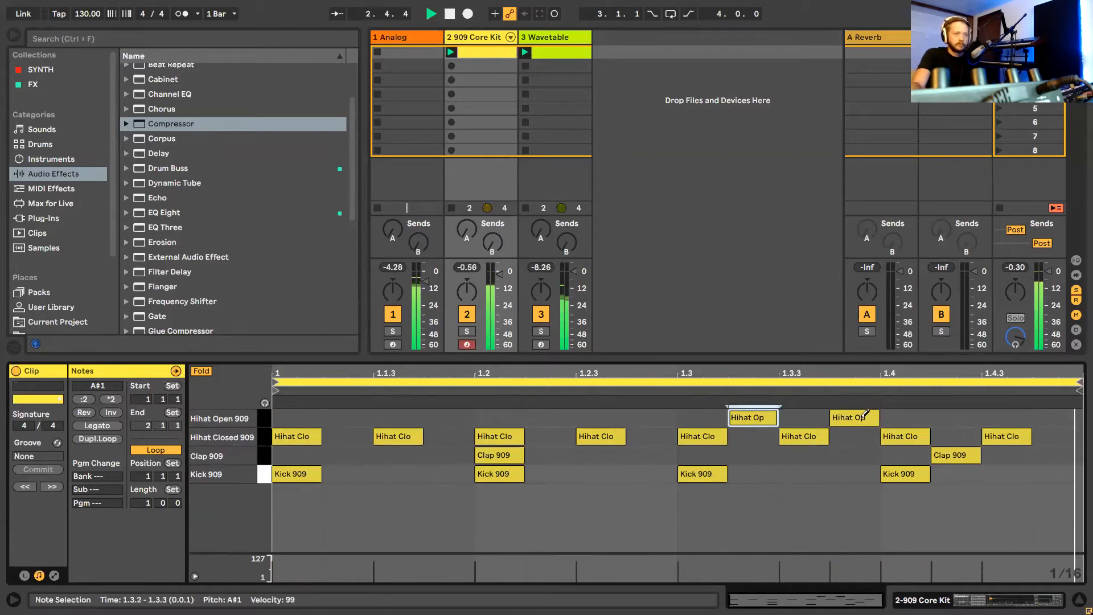
left_click(865, 415)
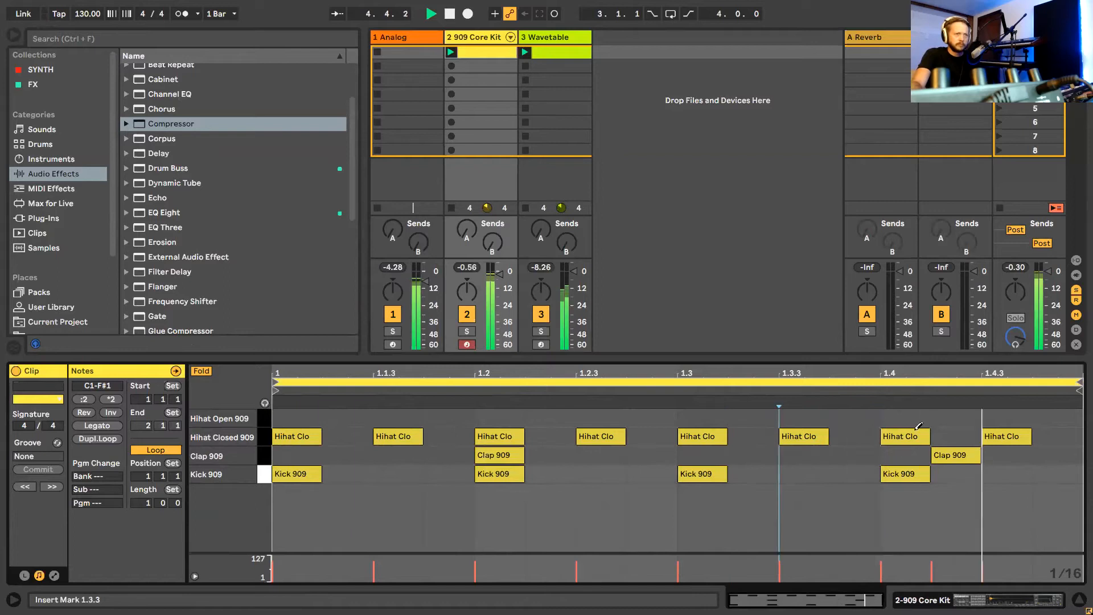
left_click(1045, 418)
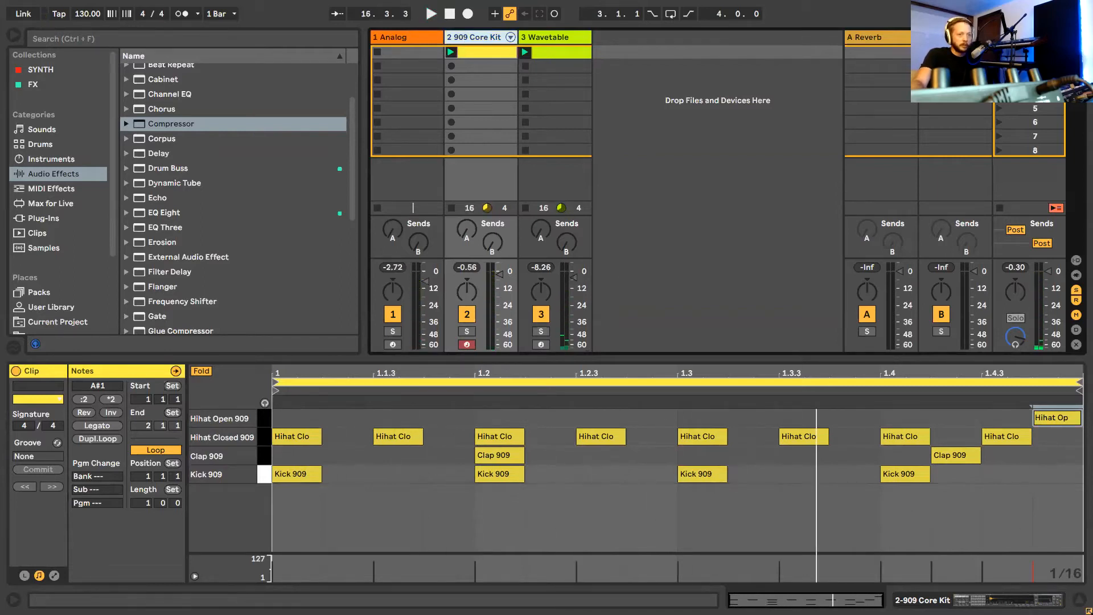
Add Drum Buss at the end of the 909 Core Kit track, reduce its Drive to 15%, and audition the loop.
key("shift+Tab")
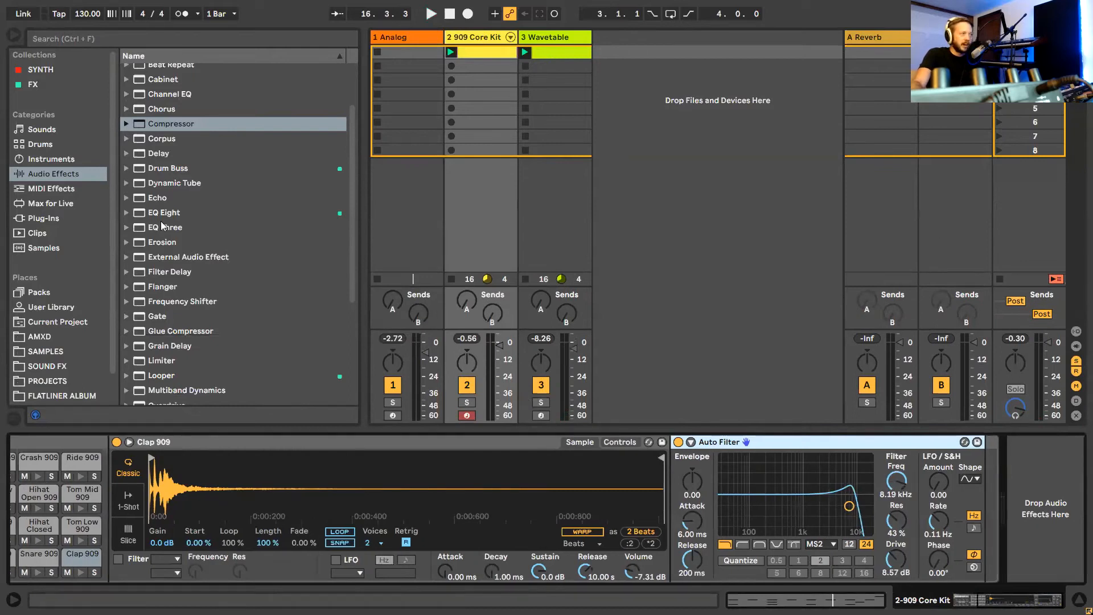
mouse_move(142, 169)
left_mouse_down()
mouse_move(604, 323)
mouse_move(1039, 525)
mouse_move(1028, 528)
left_mouse_up()
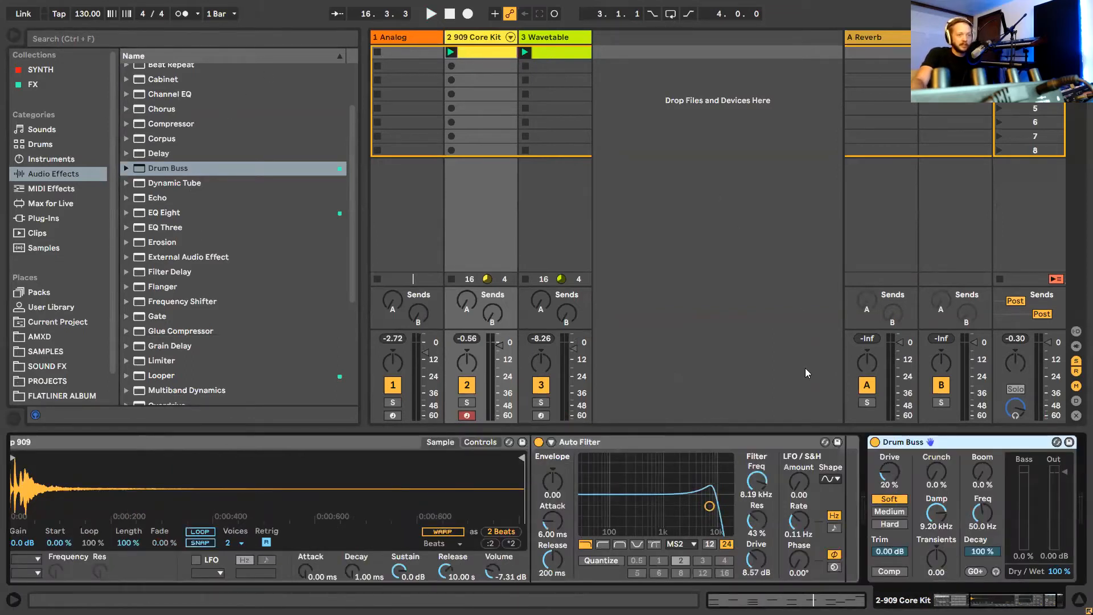
key("space")
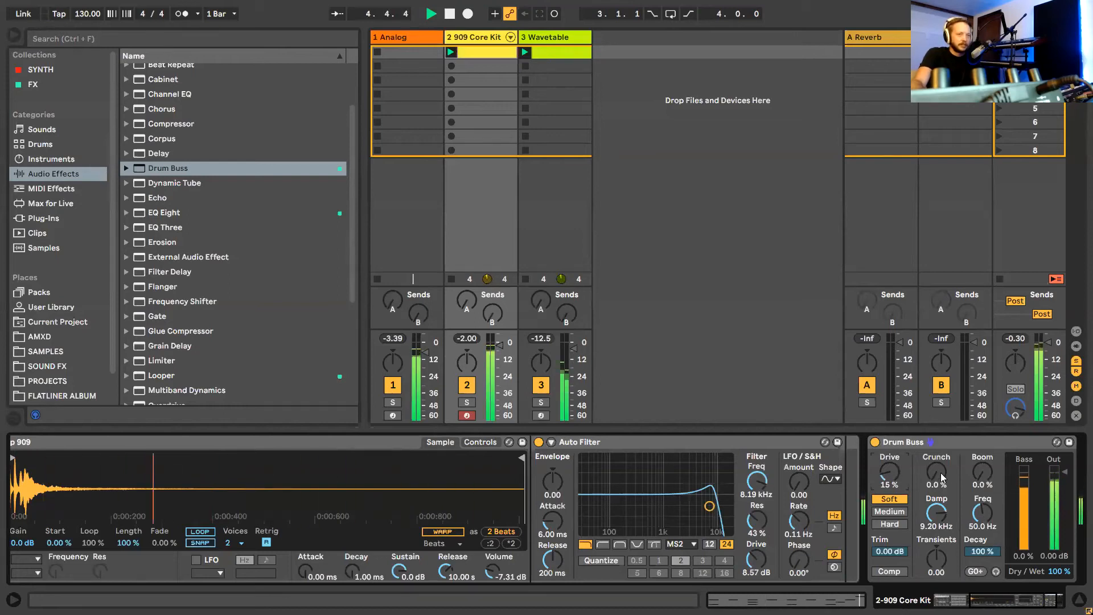
key("space")
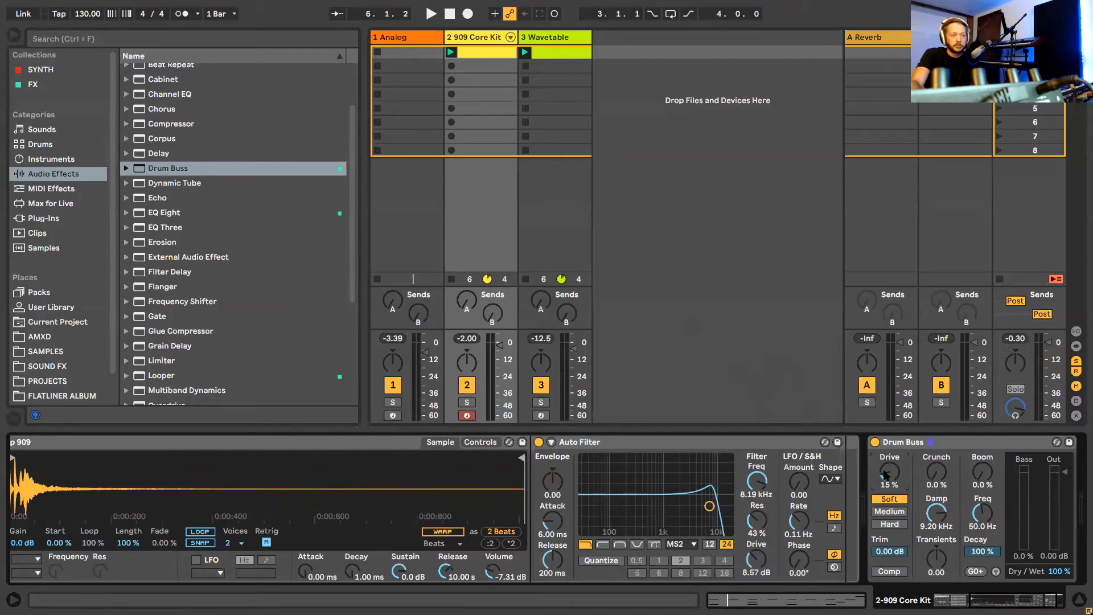
left_click(959, 443)
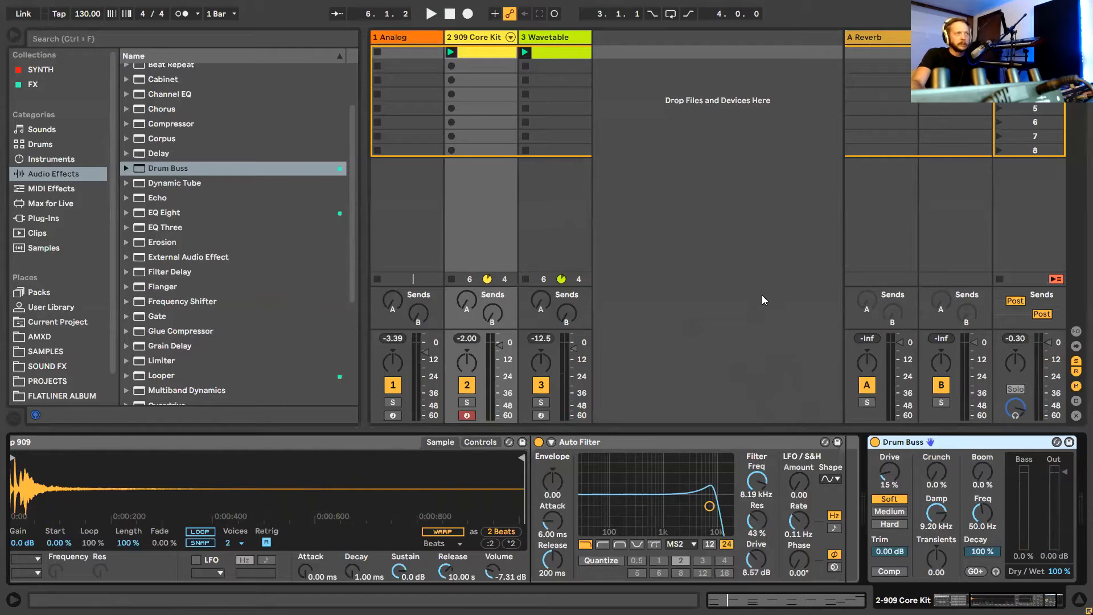
key("space")
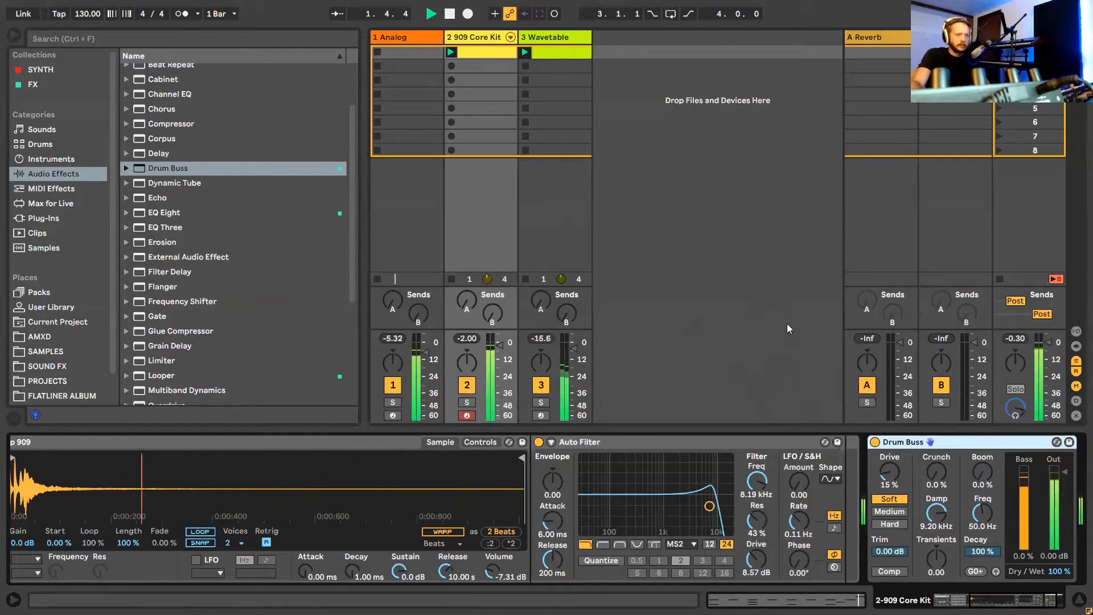
key("space")
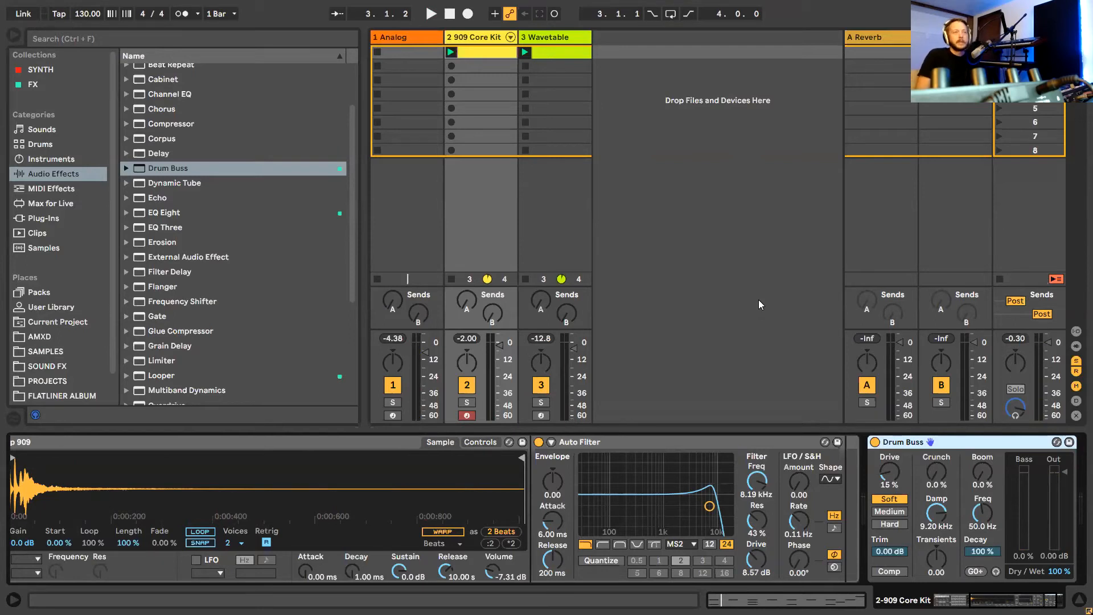
Create empty MIDI clips in the first two slots of the Analog track and select the first one.
left_click(408, 37)
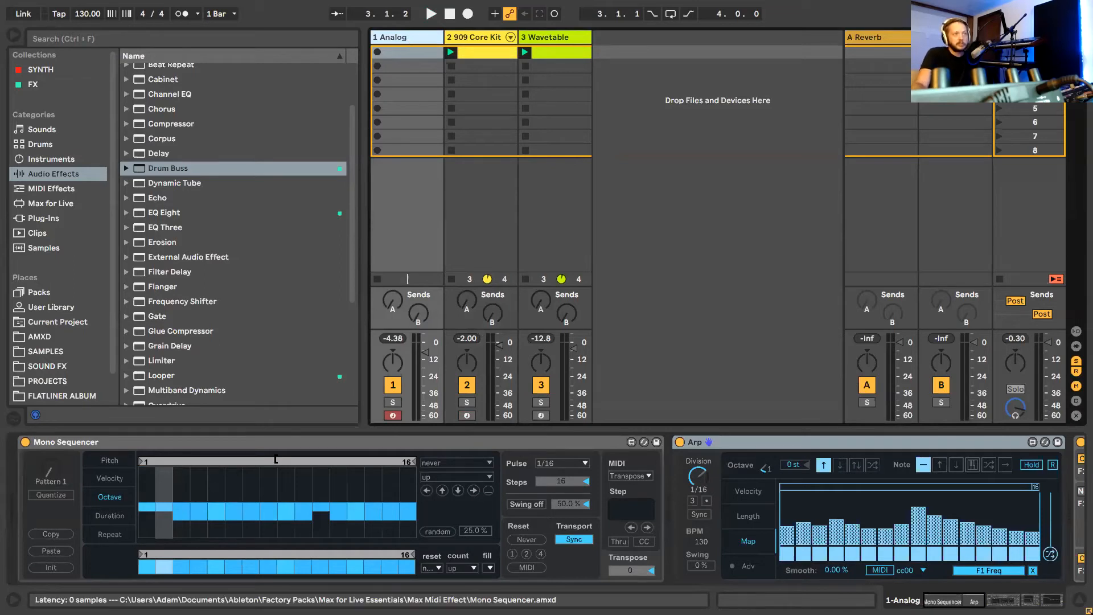
double_click(399, 53)
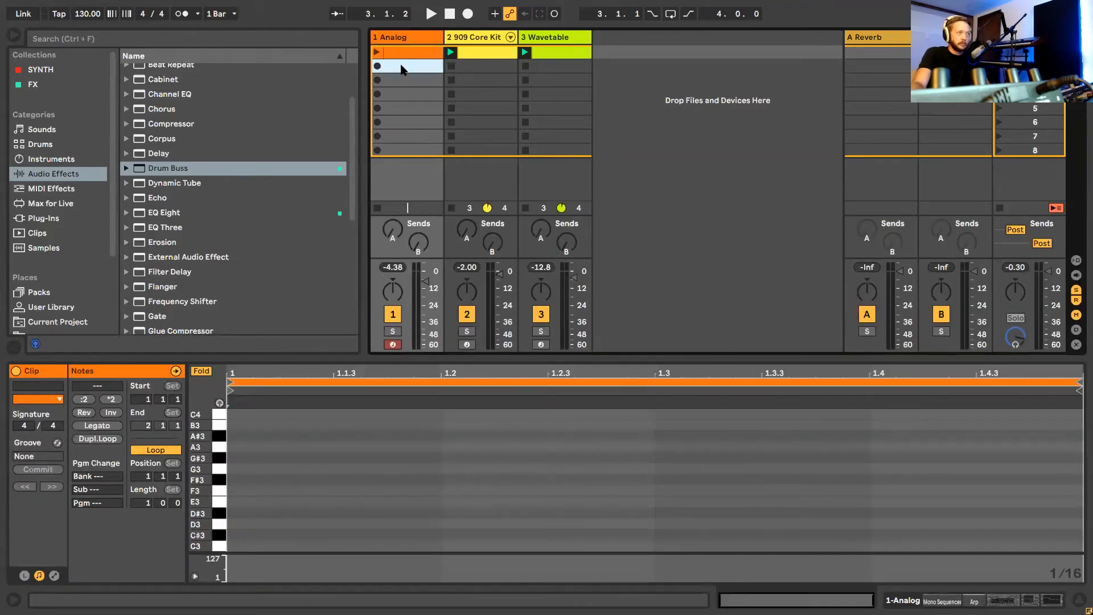
double_click(401, 66)
left_click(419, 50)
left_click(426, 39)
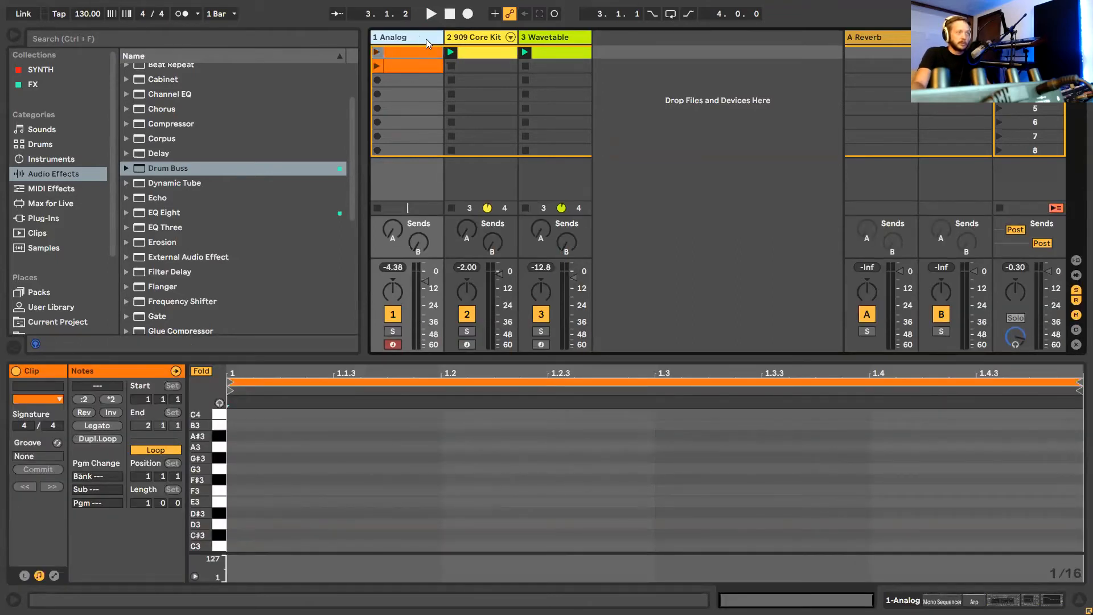
left_click(414, 52)
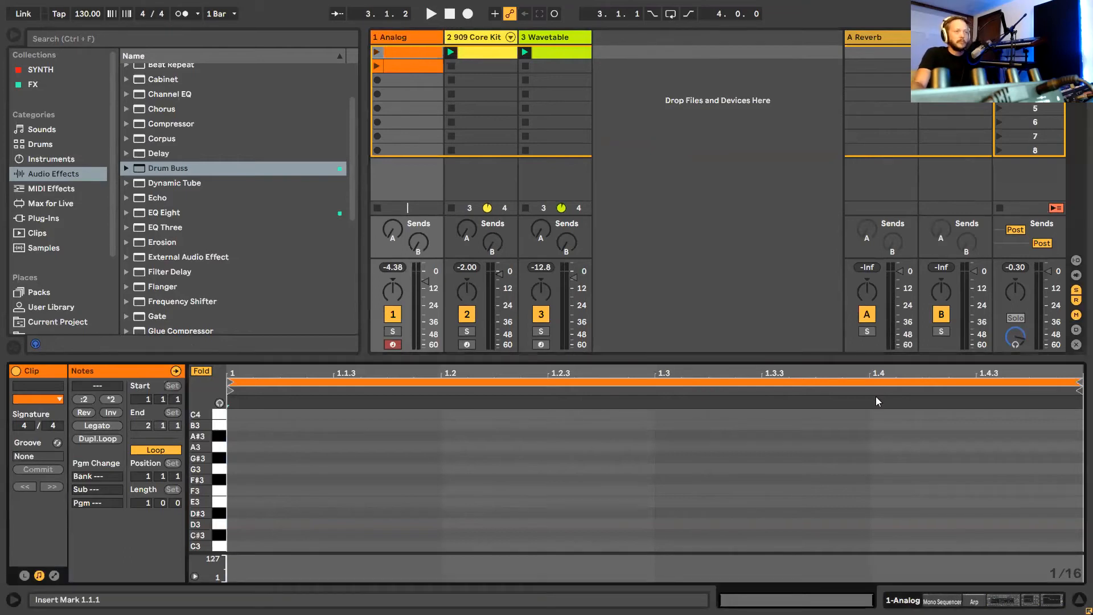
Display the first Analog clip's envelopes and choose Mono Sequencer's Transpose as the parameter to automate.
left_click(975, 601)
mouse_move(962, 600)
left_mouse_down()
mouse_move(1036, 601)
mouse_move(962, 601)
left_mouse_up()
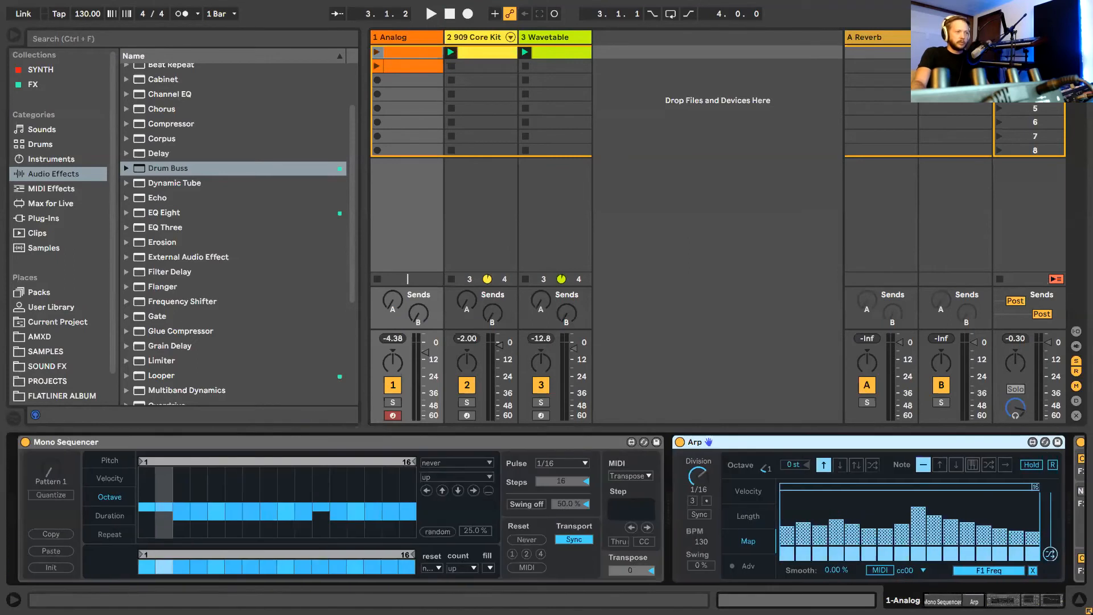
left_click(638, 570)
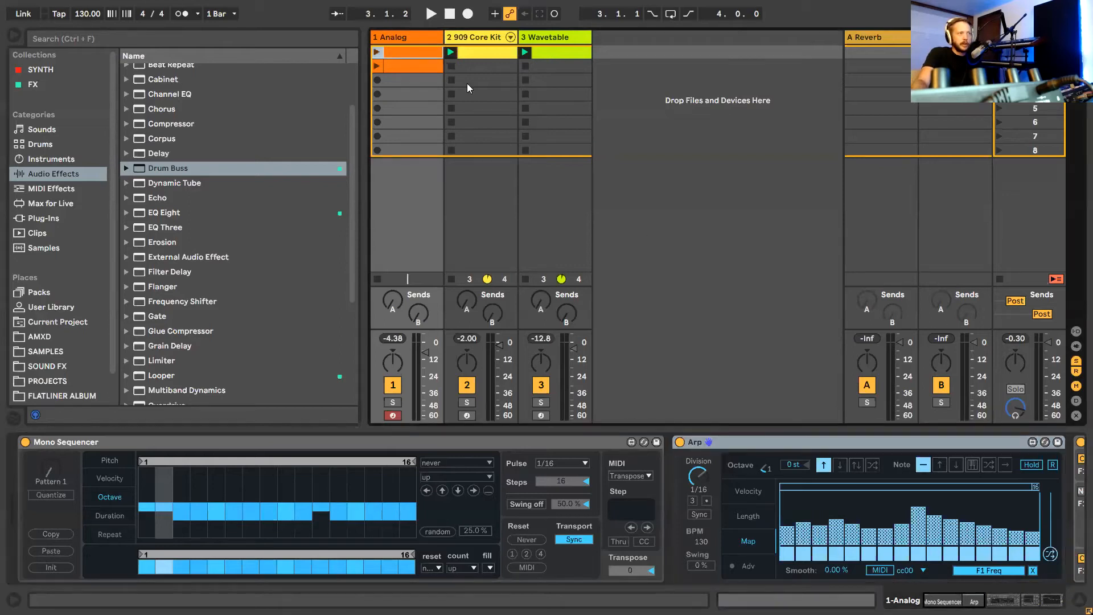
key("shift+Tab")
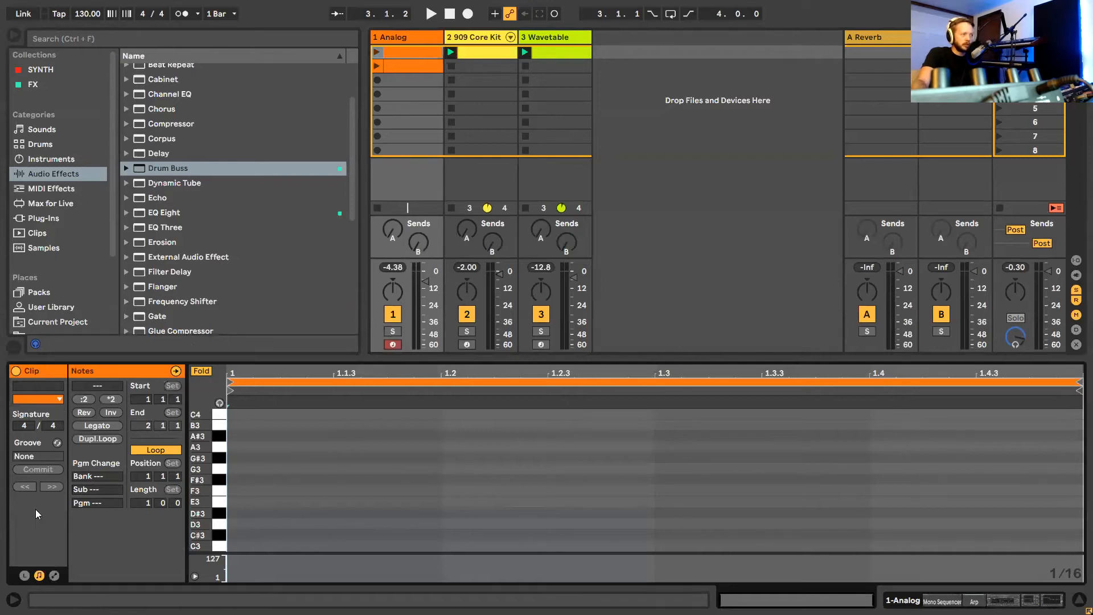
left_click(54, 575)
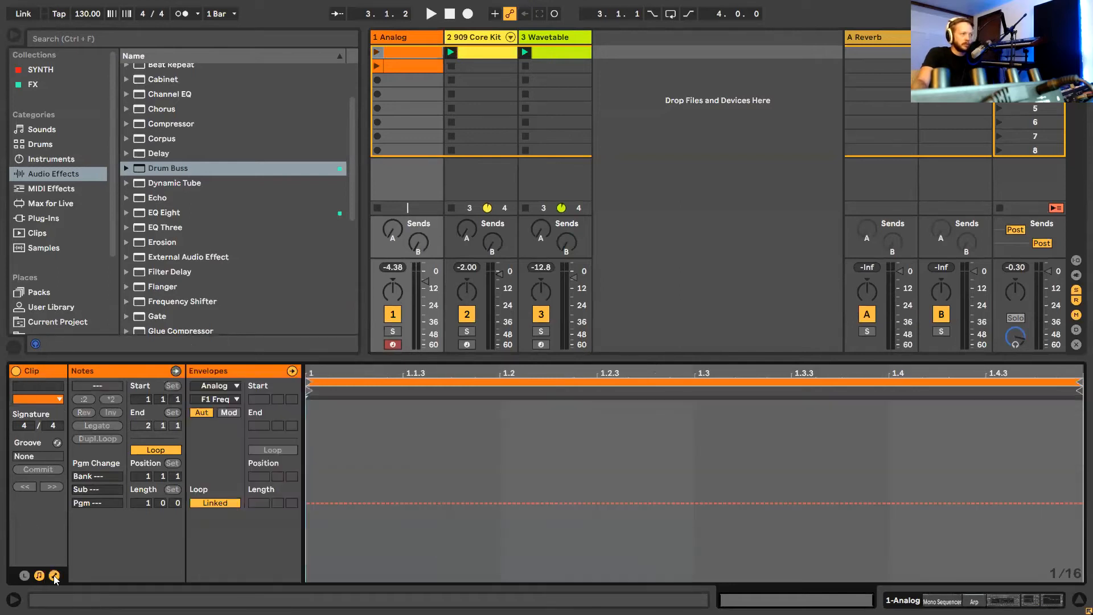
left_click(237, 400)
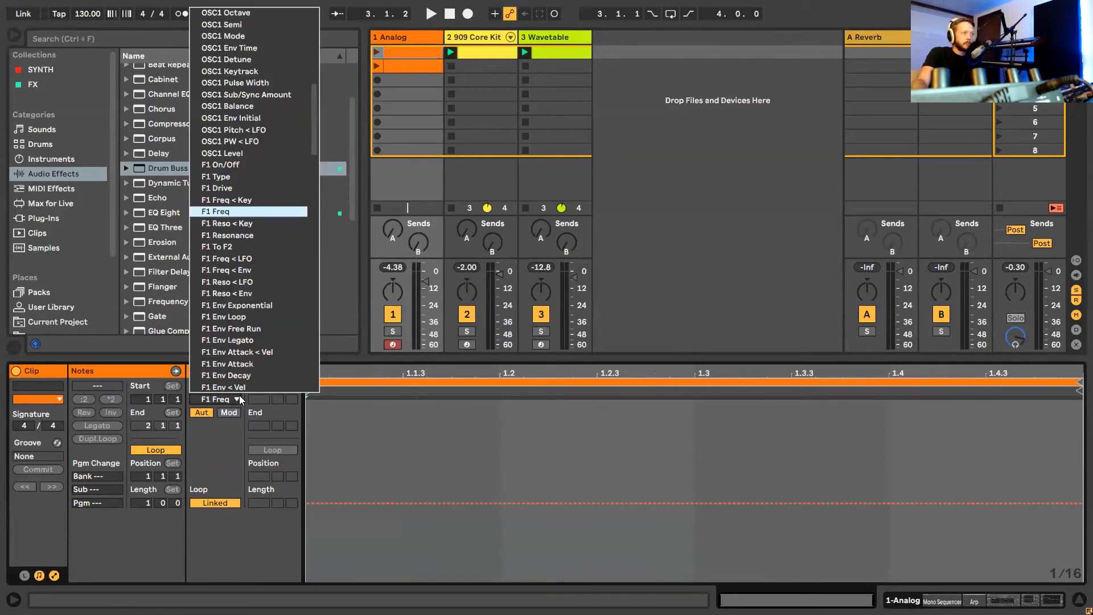
left_click(239, 395)
left_click(237, 387)
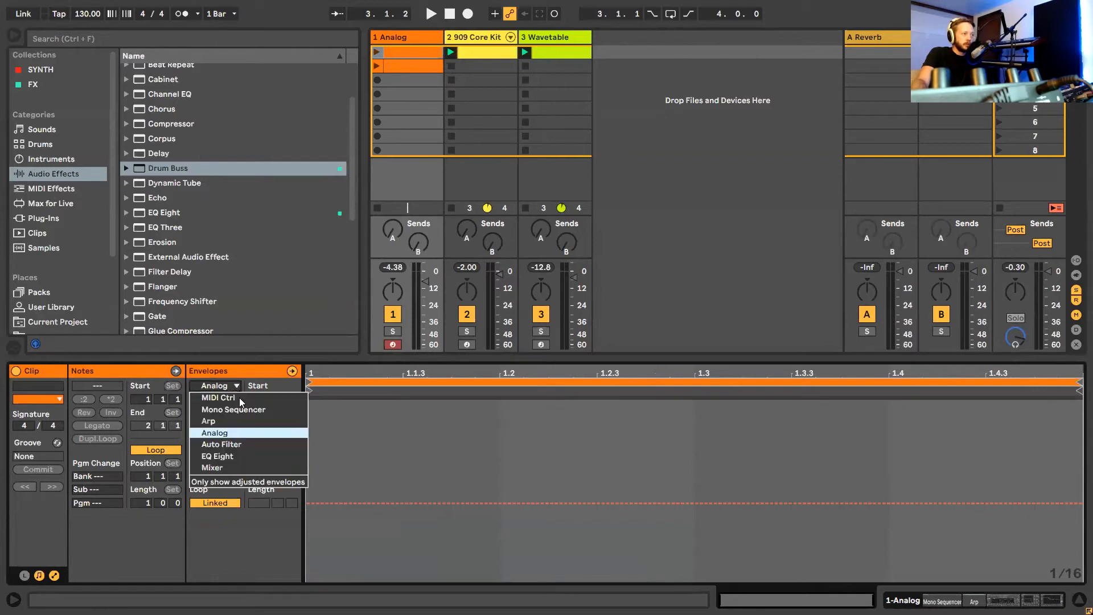
left_click(239, 409)
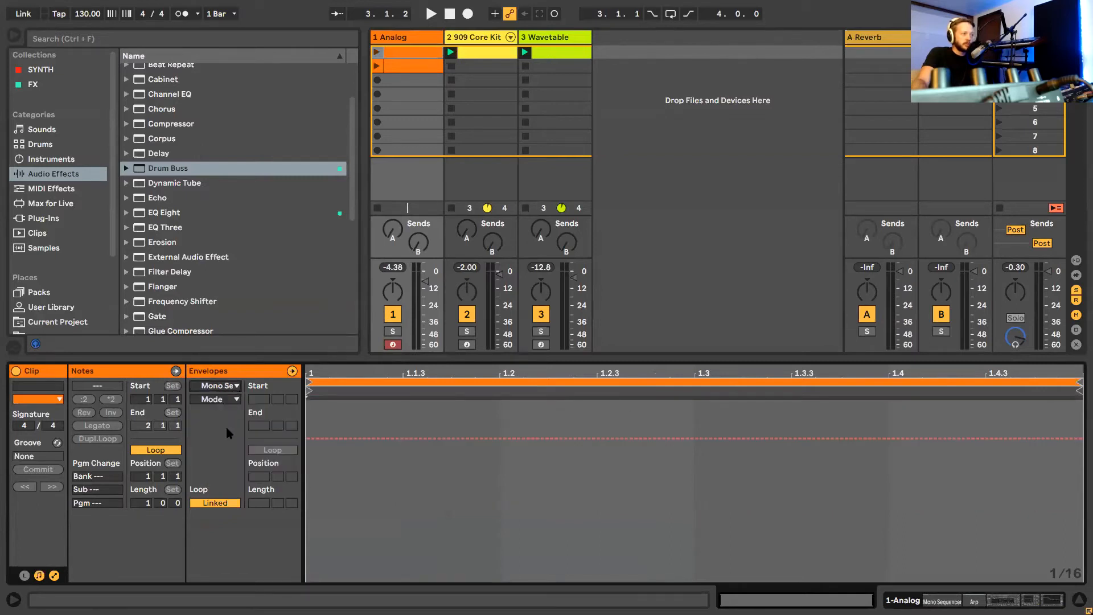
left_click(237, 399)
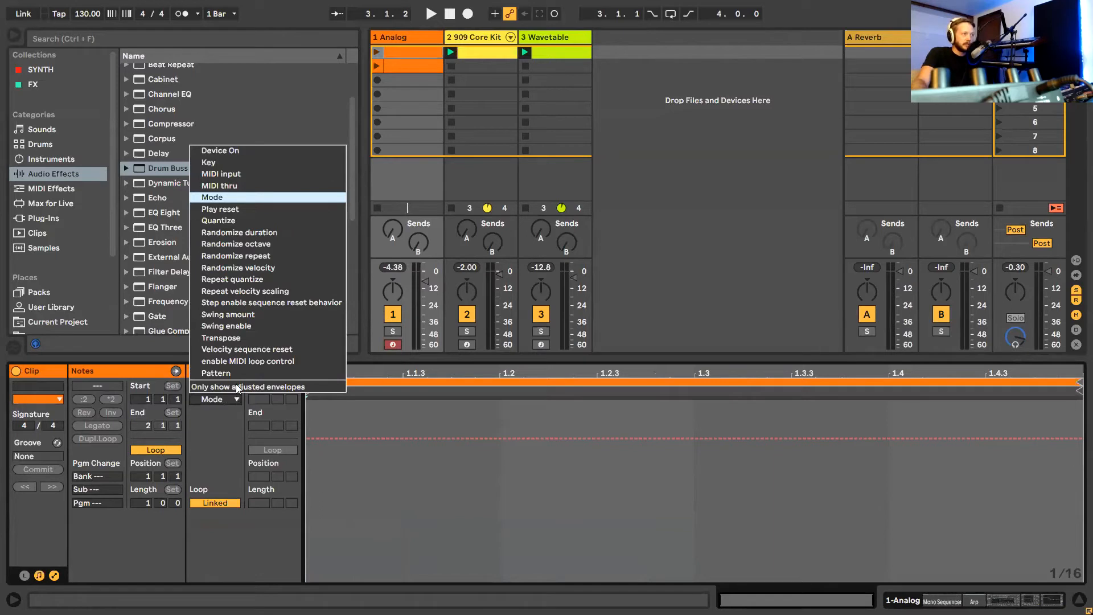
left_click(241, 338)
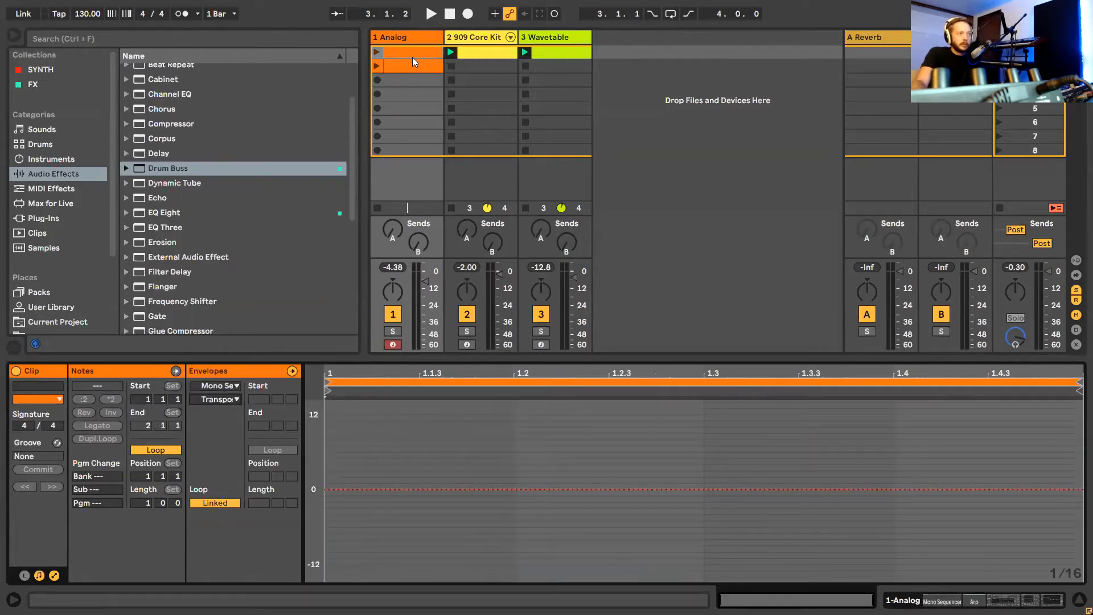
Lower the second Analog clip's Transpose envelope to about -3 semitones and audition it in alternation with the first clip.
left_click(424, 64)
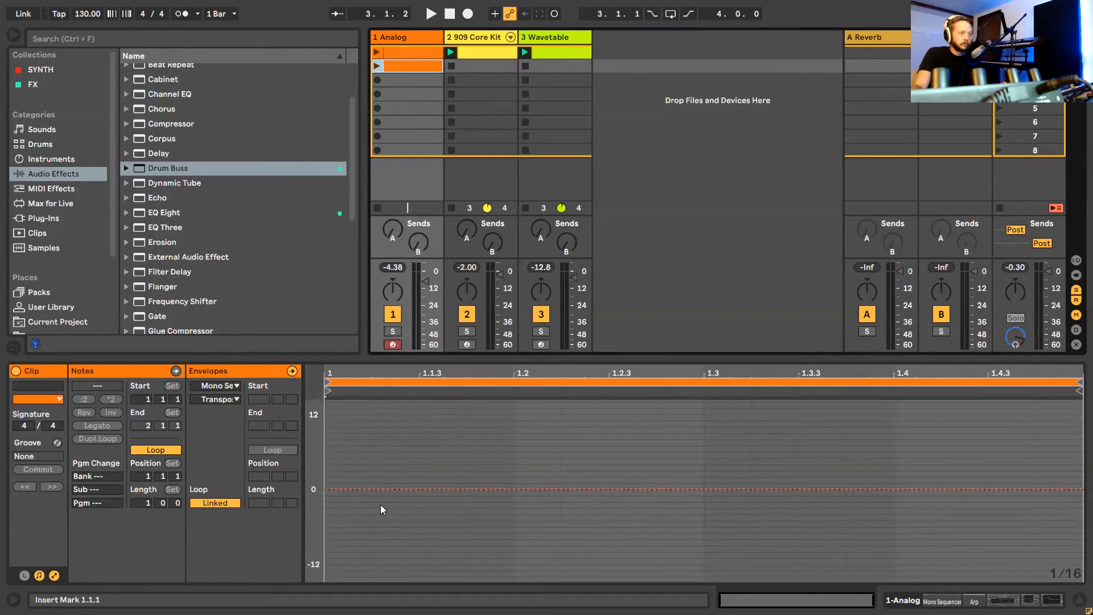
left_click_drag(373, 496, 371, 514)
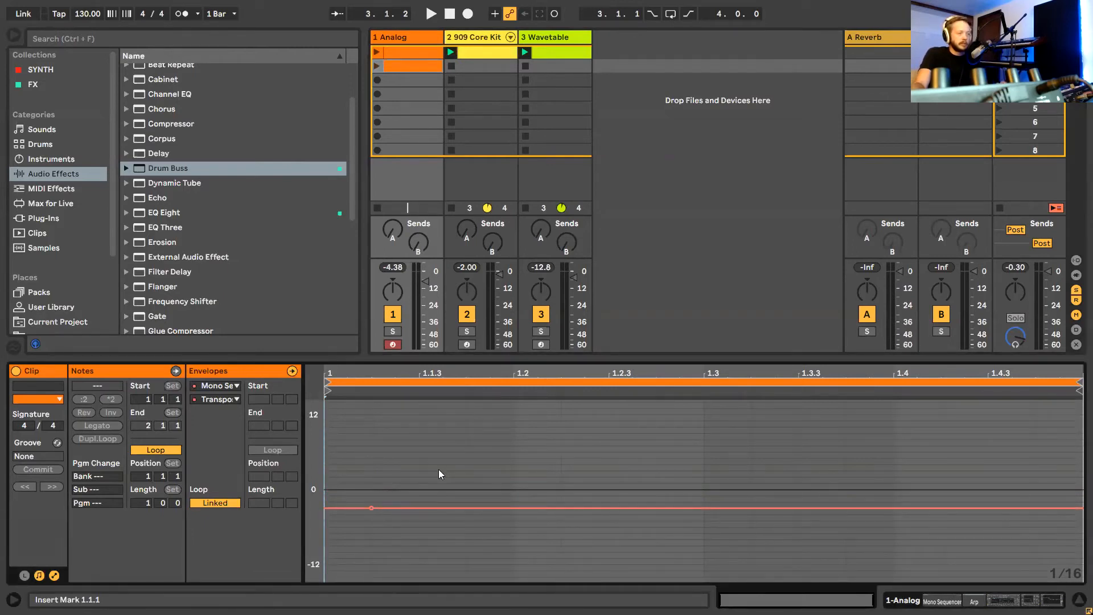
key("space")
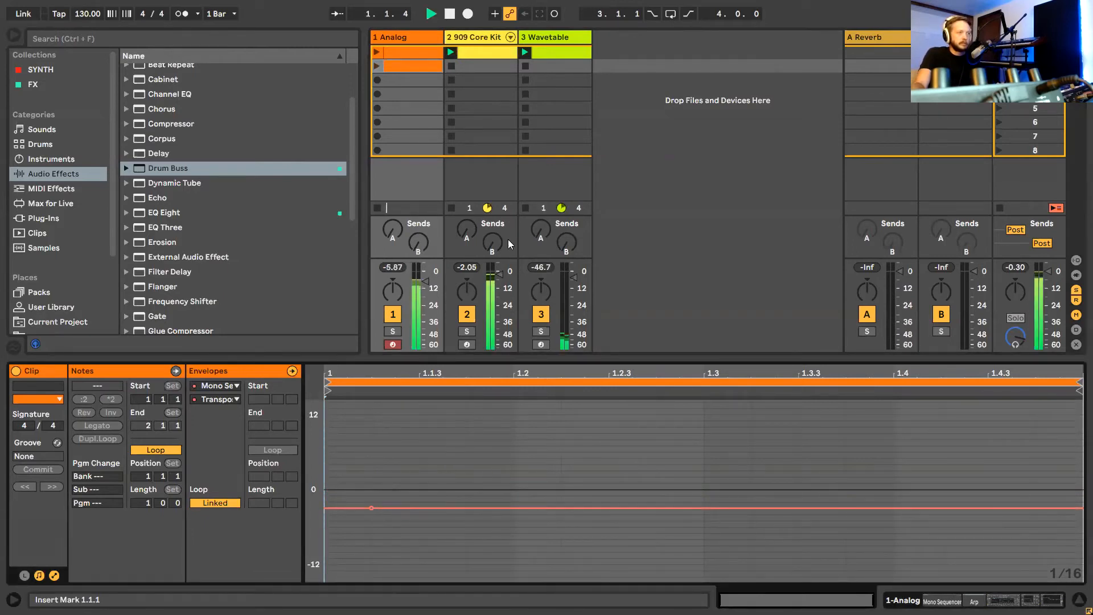
left_click(376, 67)
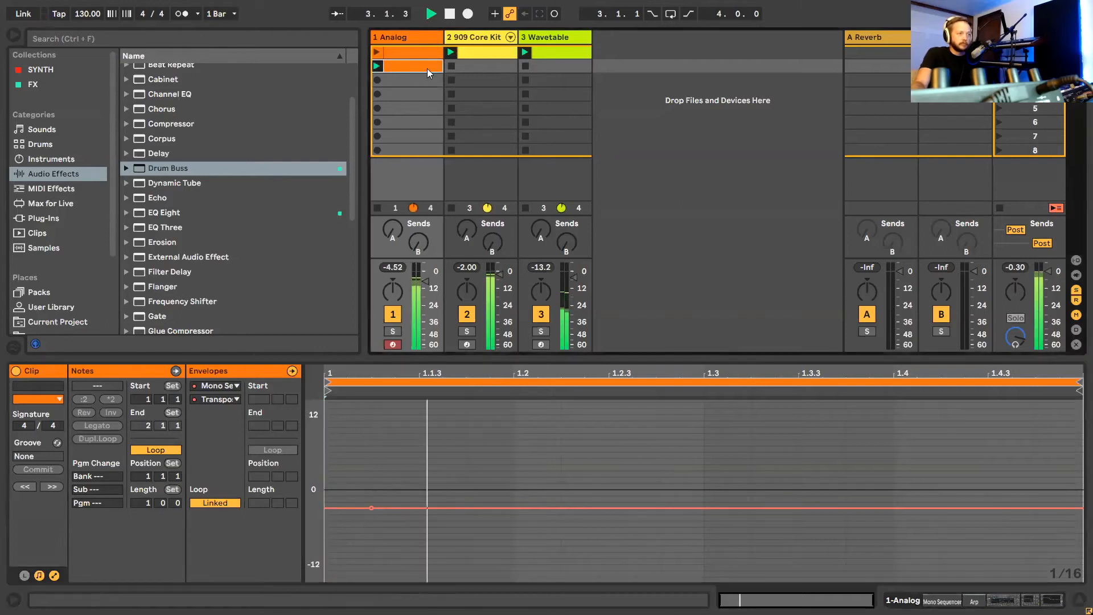
left_click(377, 52)
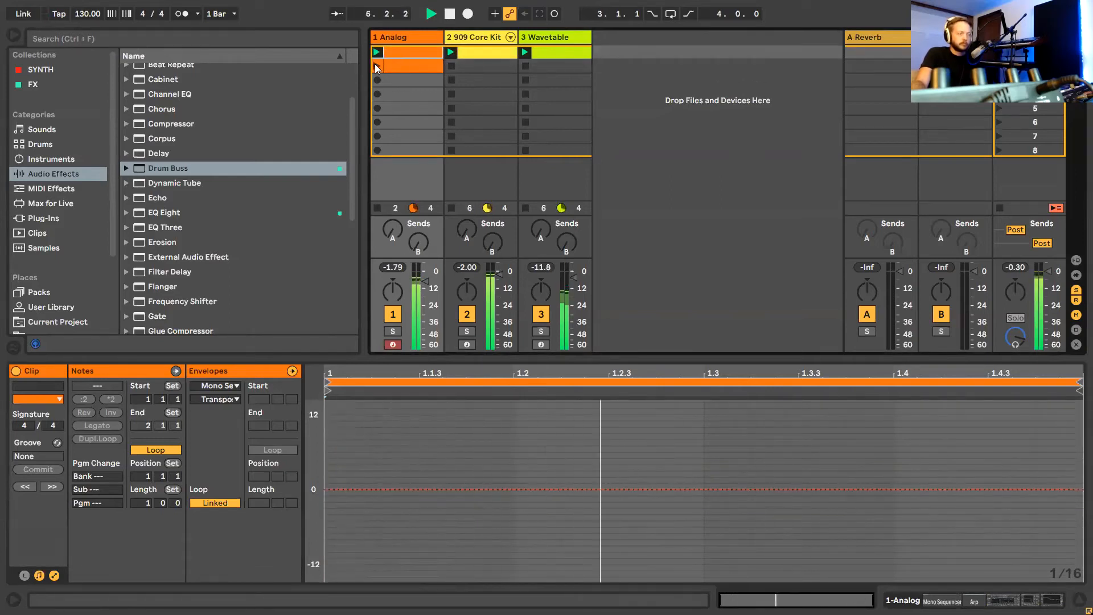
left_click(376, 66)
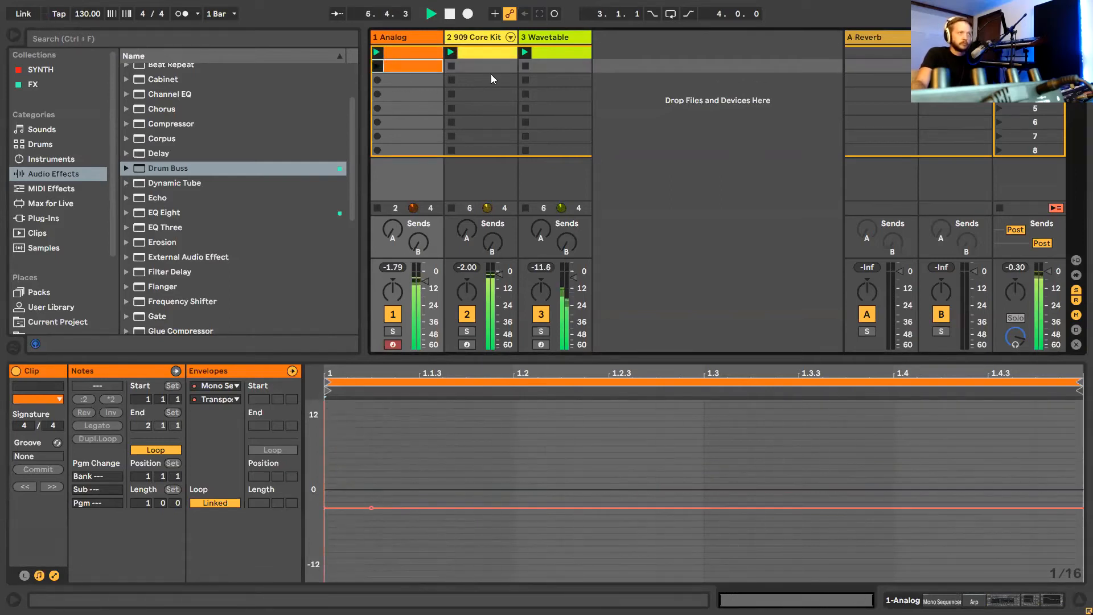
left_click(377, 52)
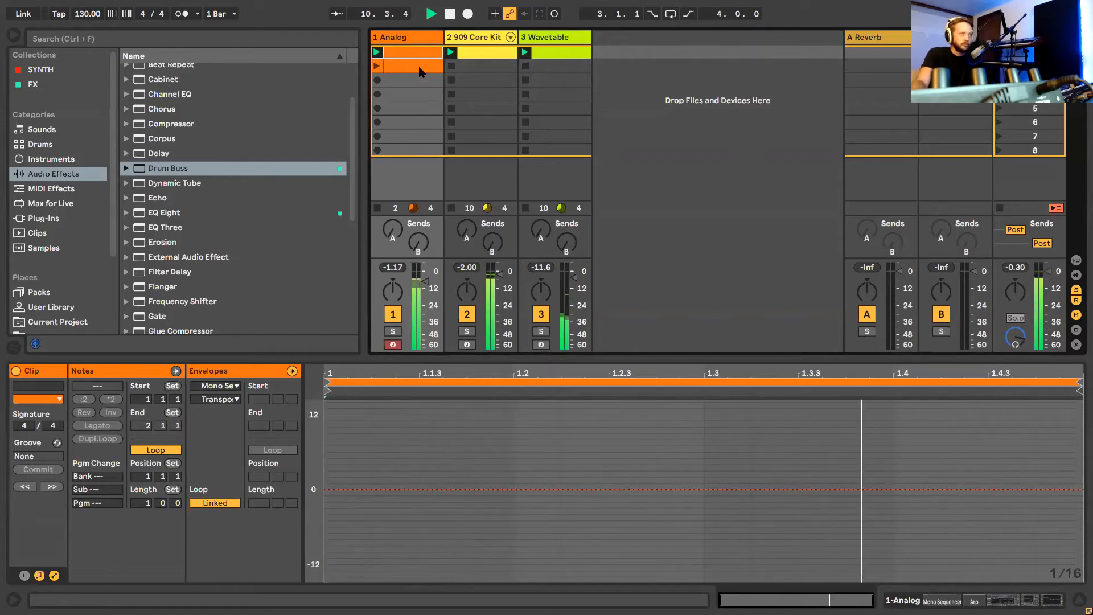
key("space")
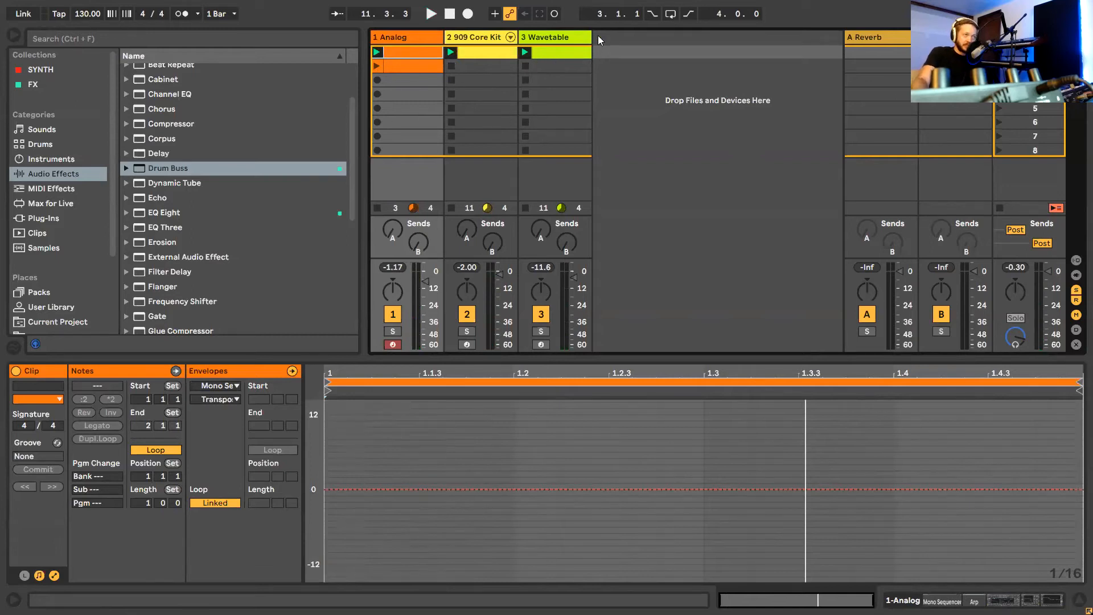
Duplicate the Wavetable clip into the second slot, unfold its note editor and move the copy's note from A1 to F#1.
left_click(564, 53)
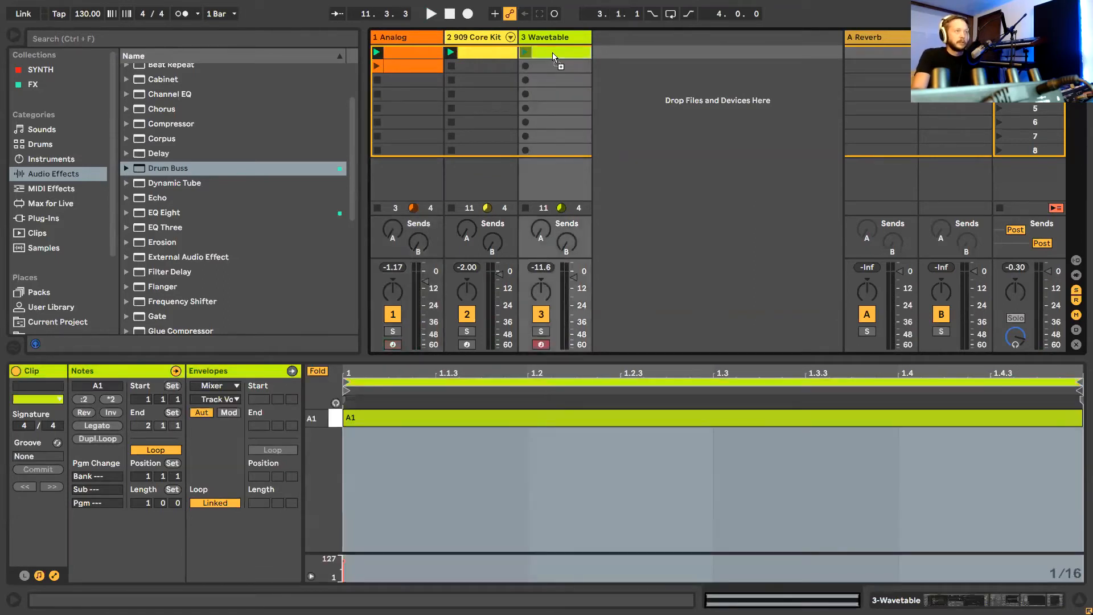
key("ctrl+d")
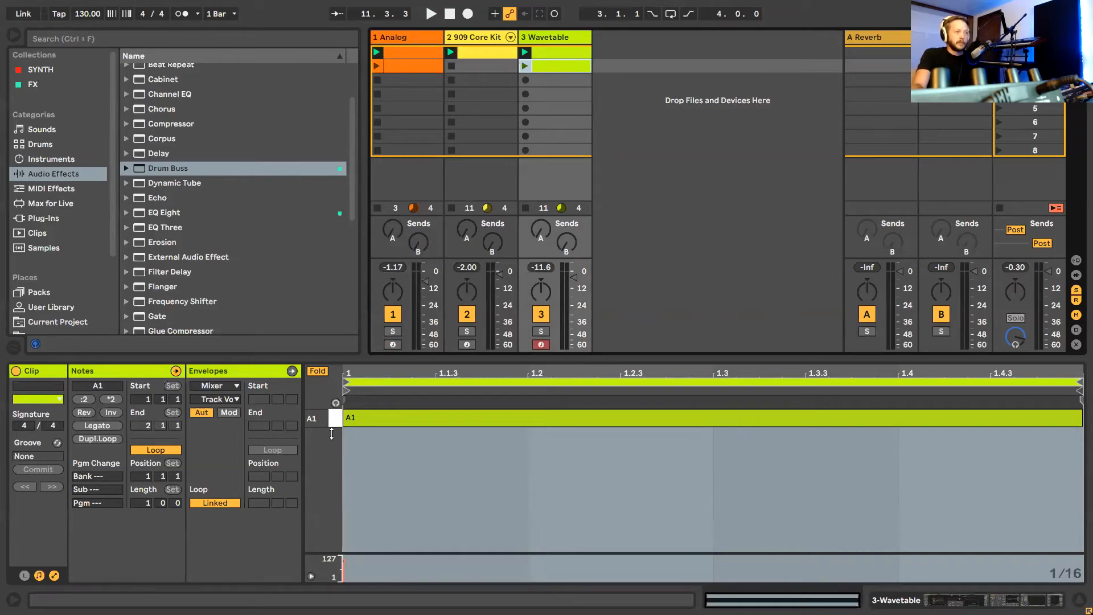
left_click(317, 371)
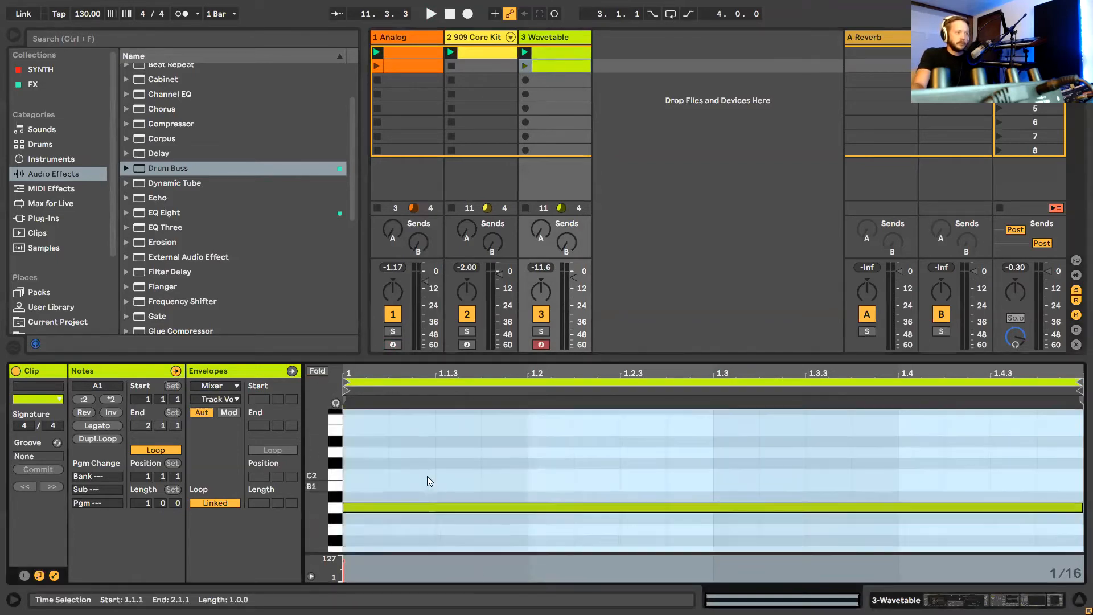
left_click_drag(366, 492, 365, 524)
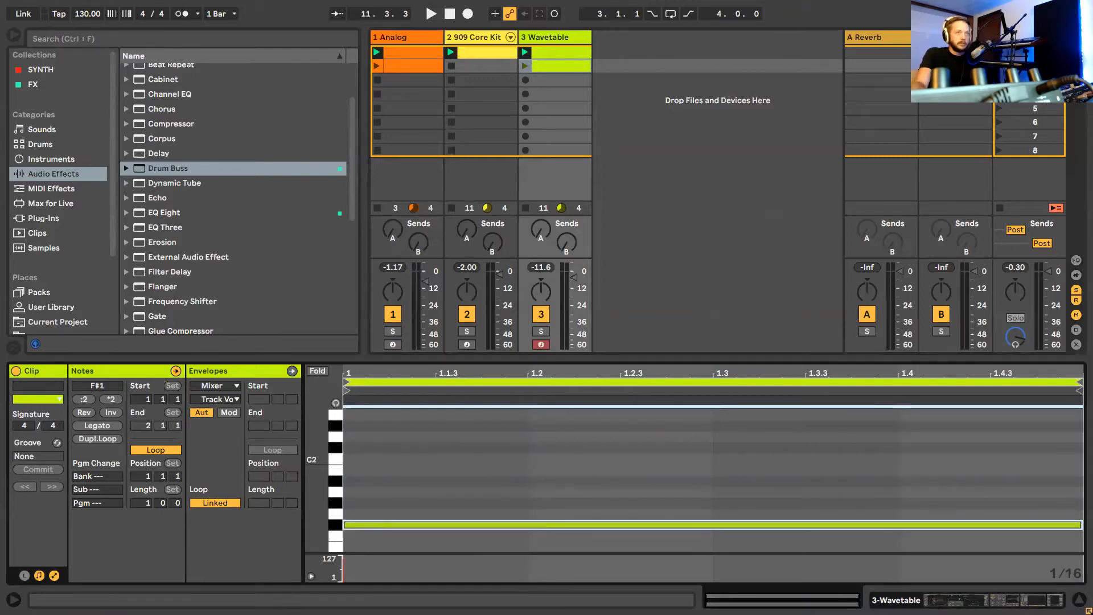
Start playback and duplicate the 909 Core Kit clip into the second slot.
left_click(450, 53)
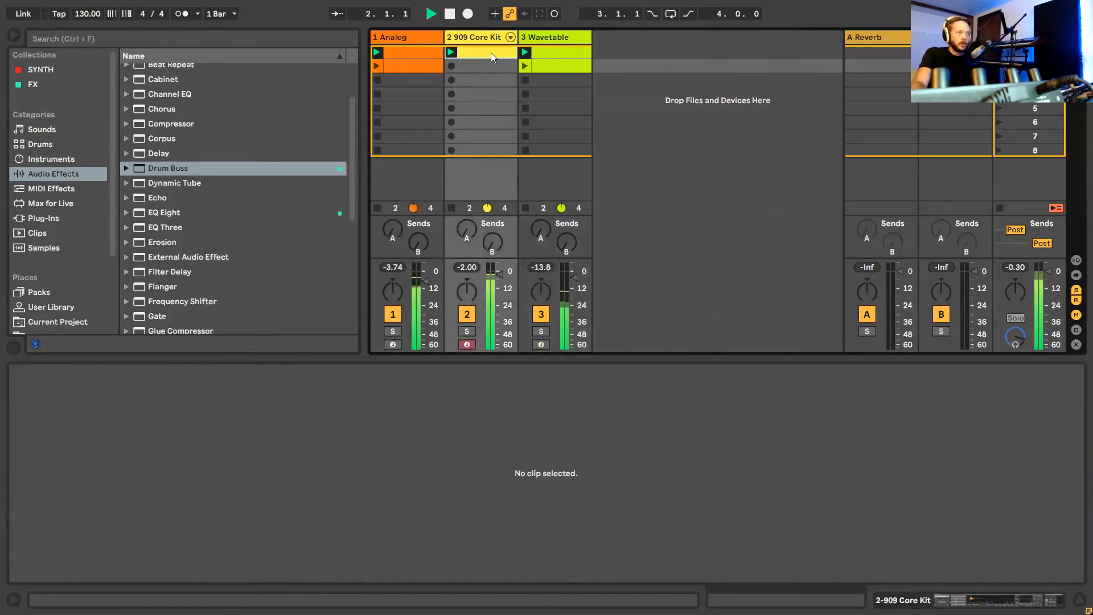
left_click(491, 52)
key("ctrl+d")
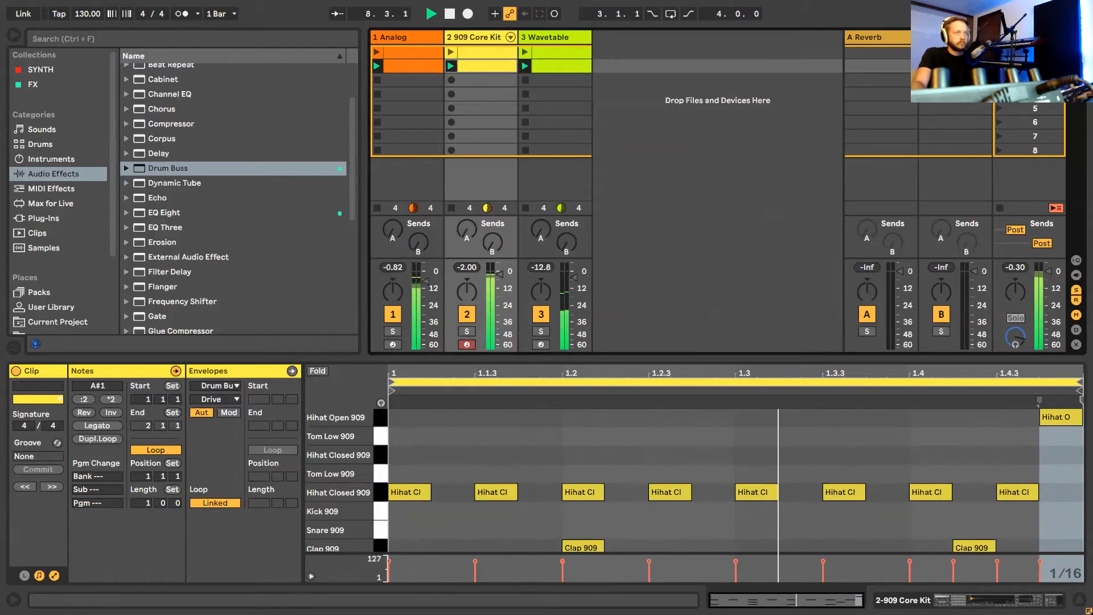
Audition the loop by launching scenes 1 and 2 in alternation.
left_click(1000, 52)
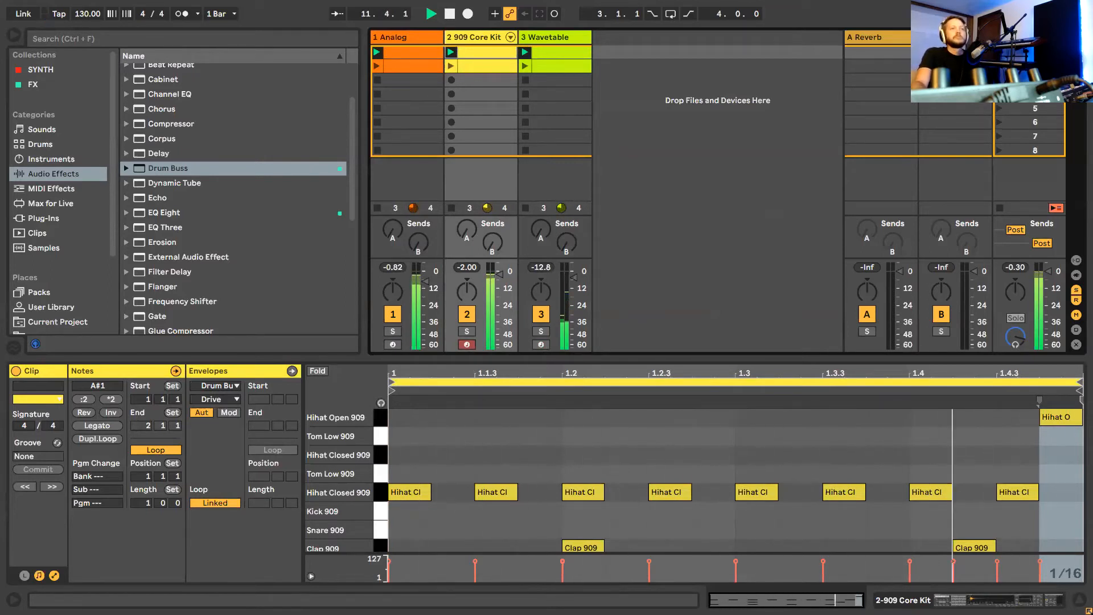
left_click(999, 66)
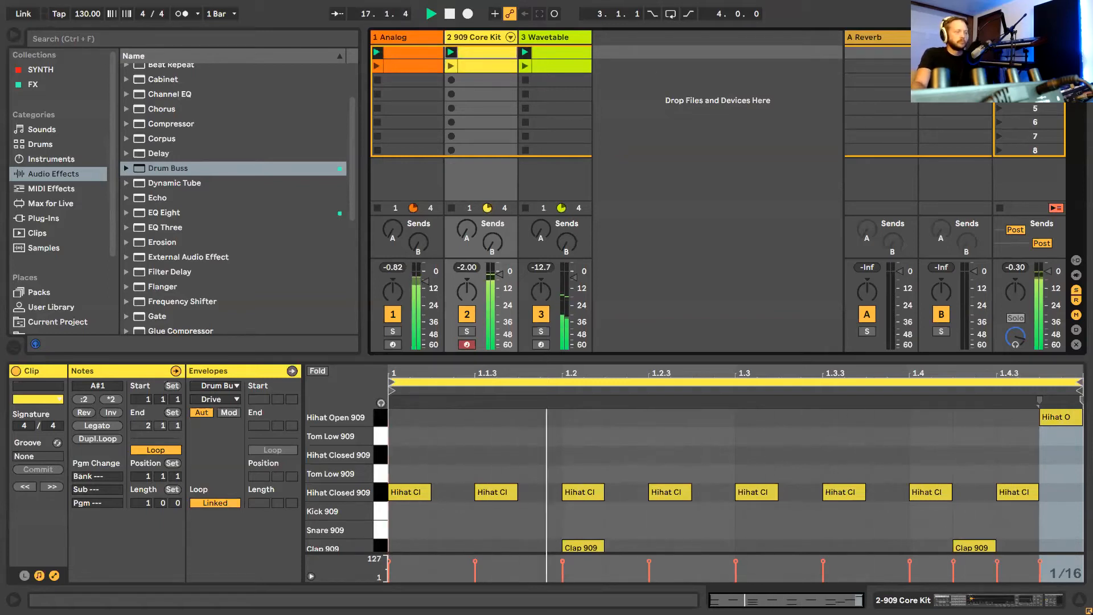
key("space")
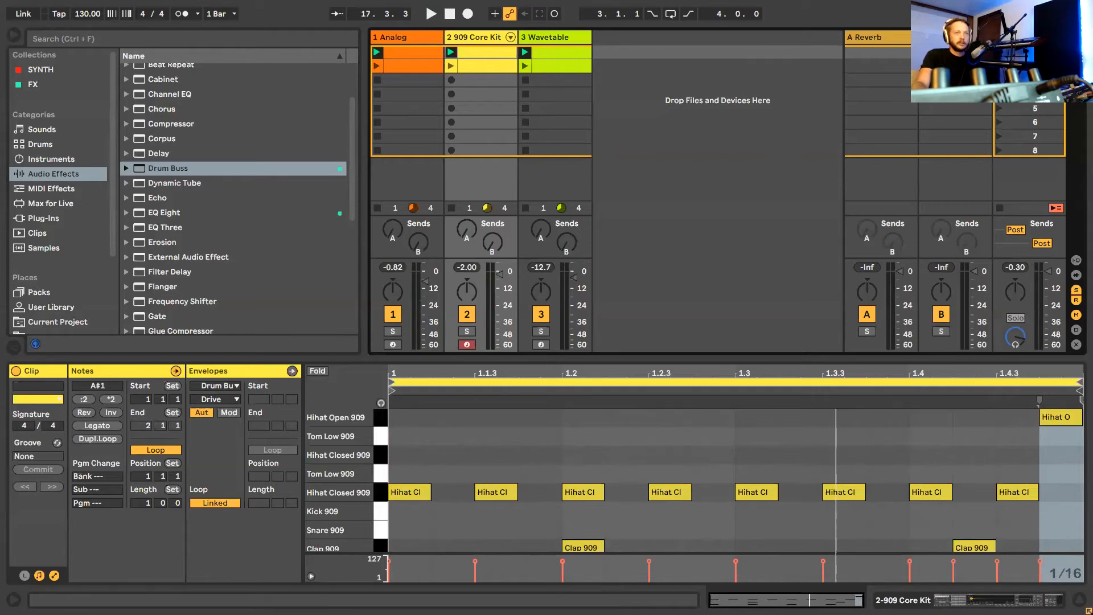
left_click(487, 66)
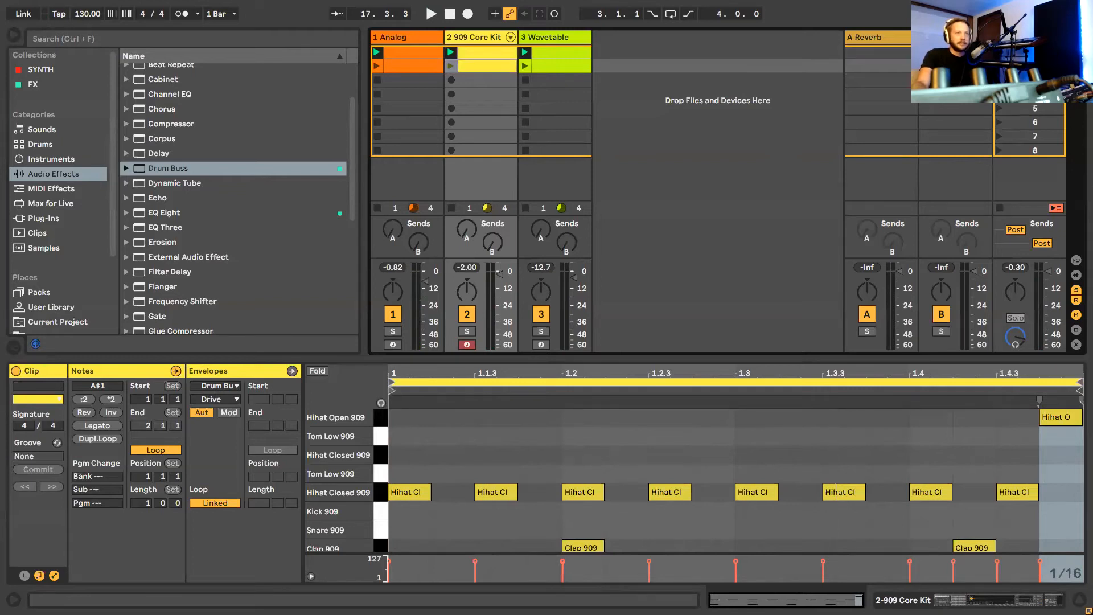
left_click(999, 66)
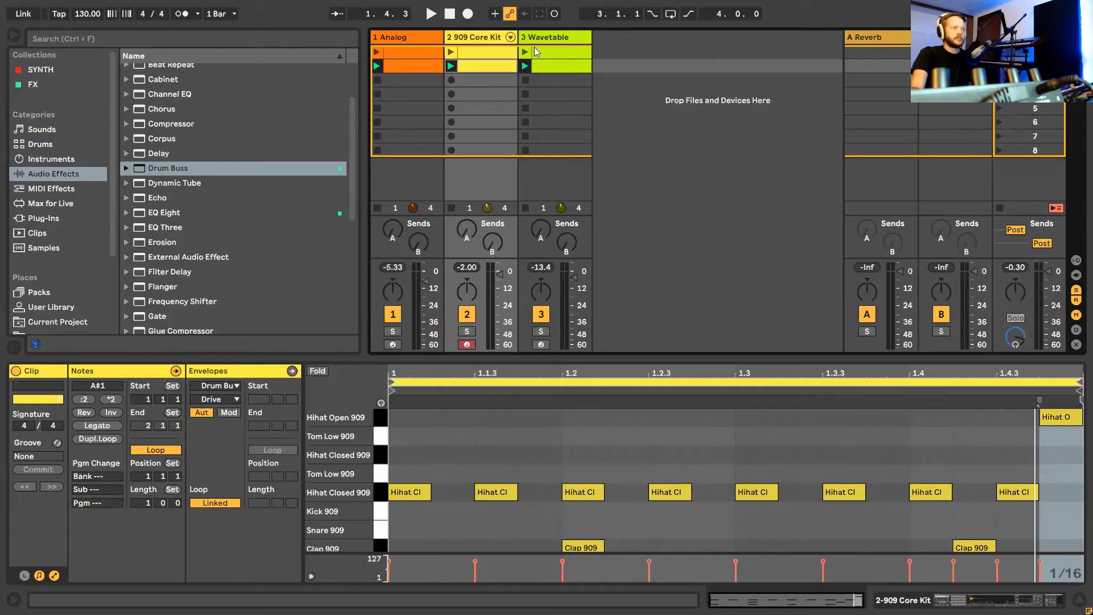
Group the 909 Core Kit and Wavetable tracks, name the group DRUMS and collapse it.
left_click(546, 37)
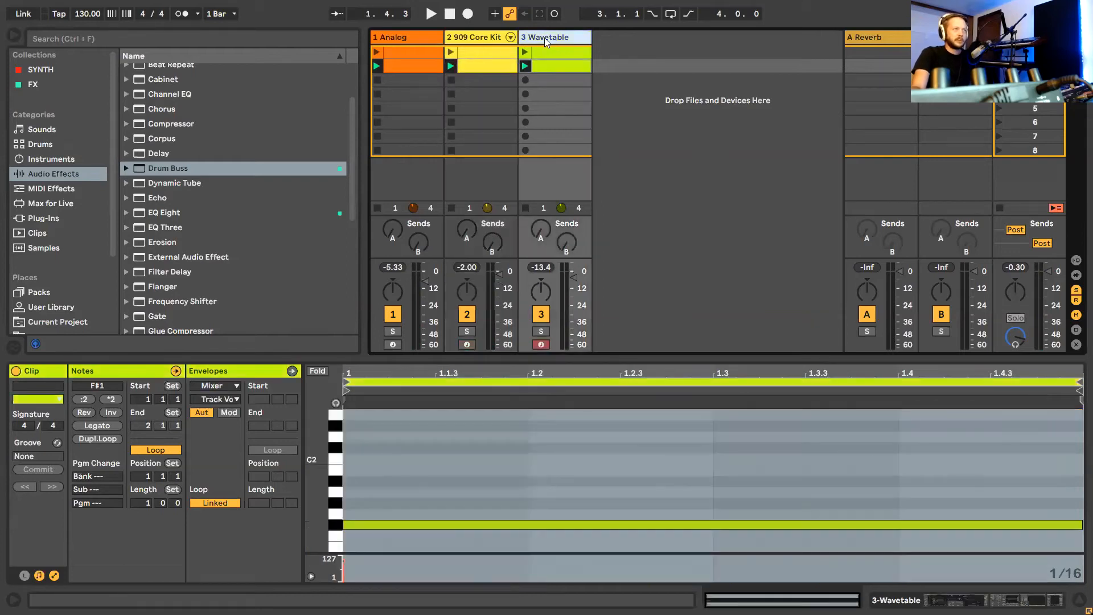
left_click(485, 36)
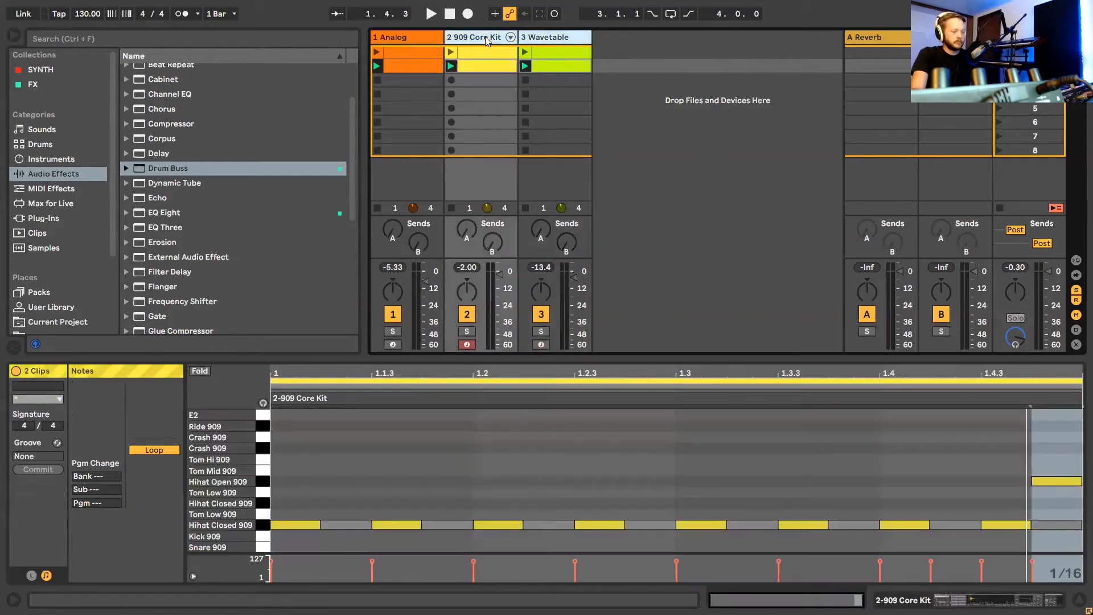
key("ctrl+g")
key("ctrl+r")
type("drums")
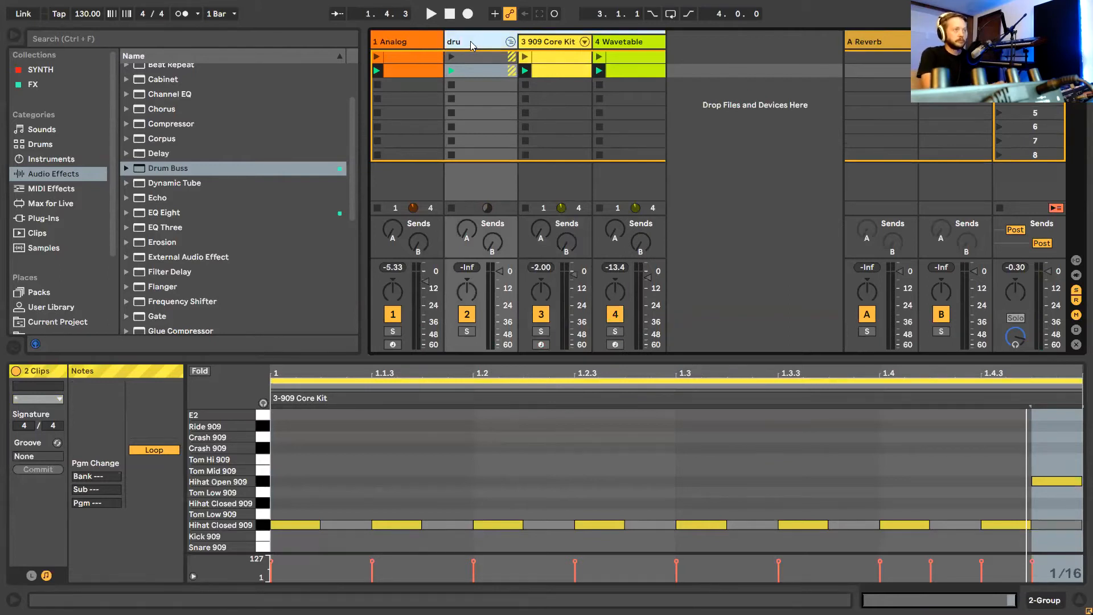
key("BackSpace")
key("BackSpace")
key("BackSpace")
key("BackSpace")
key("BackSpace")
type("DRUMS")
key("Return")
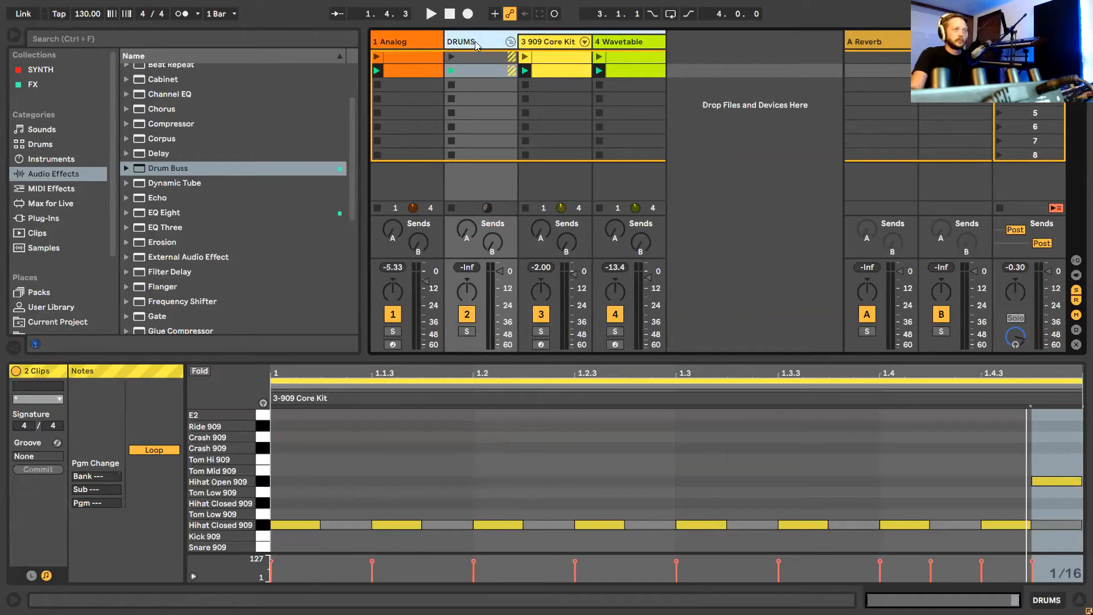
left_click(510, 42)
Rename the Analog track BASS.
left_click(403, 37)
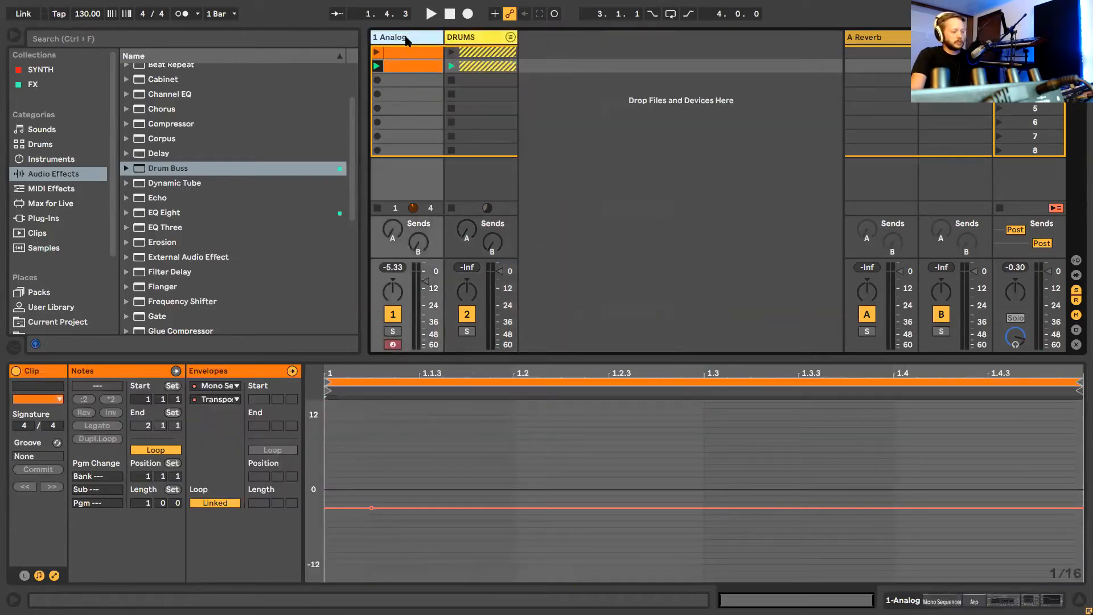
key("ctrl+r")
type("BASS")
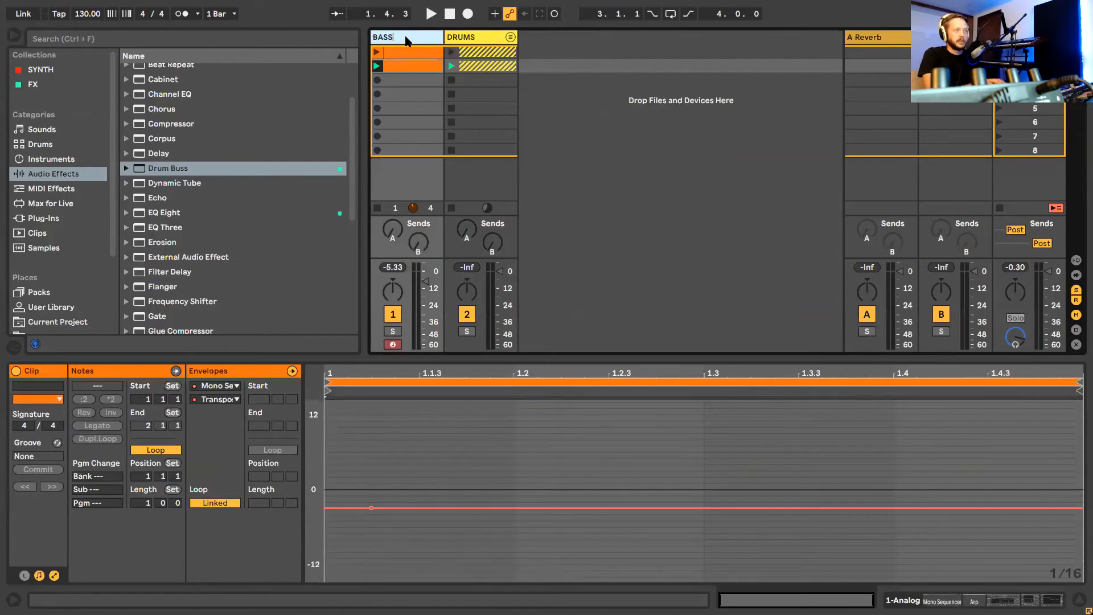
key("Return")
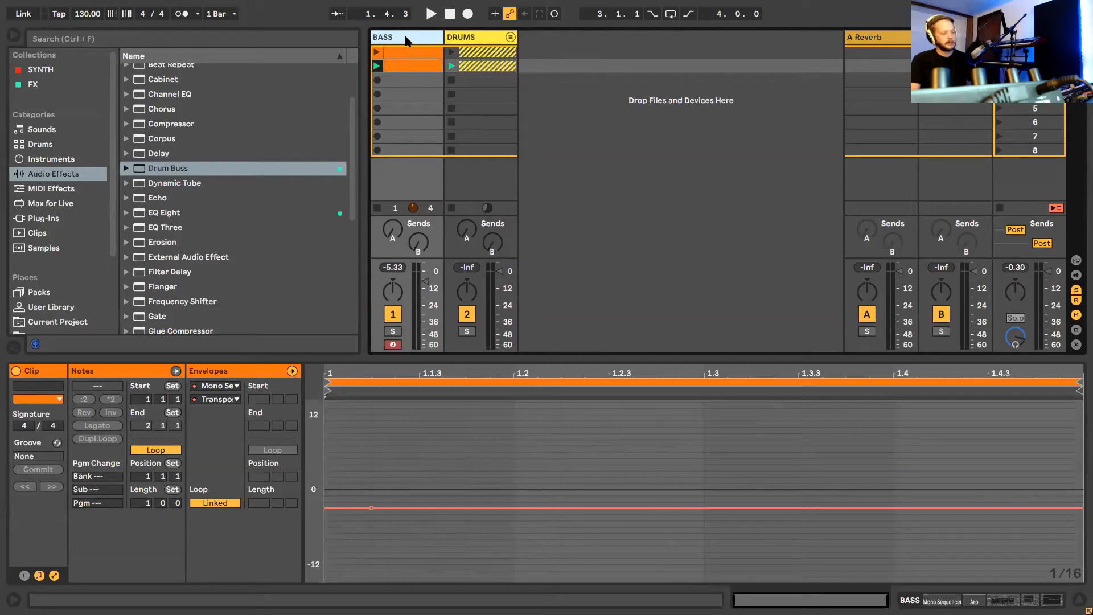
Insert a new MIDI track, move it after the DRUMS group and name it PAD.
key("ctrl+shift+t")
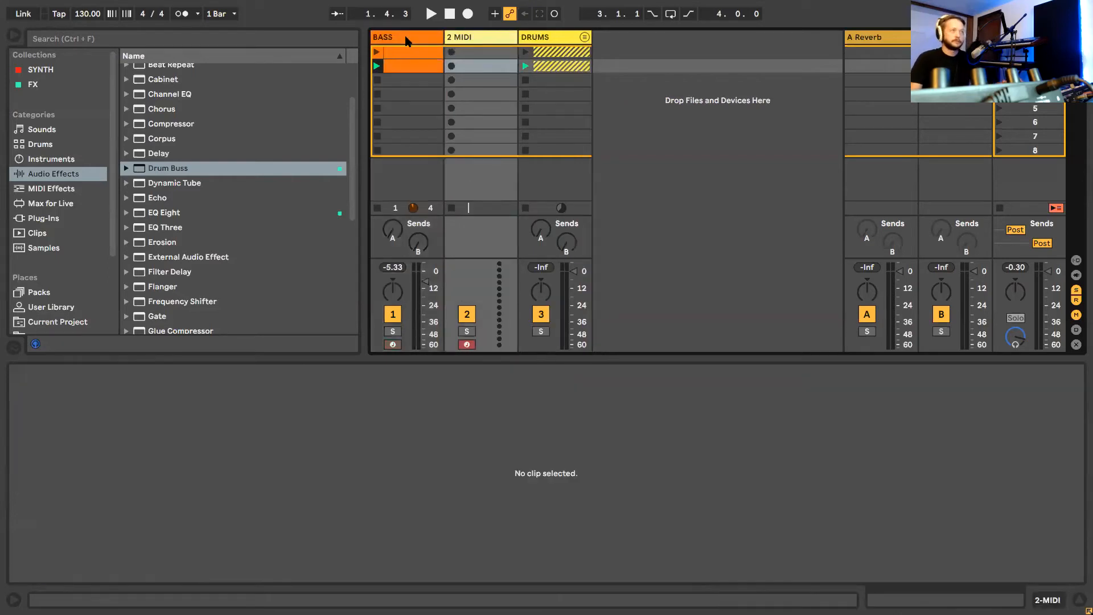
left_click_drag(459, 41, 632, 46)
key("ctrl+r")
type("PAD")
key("Return")
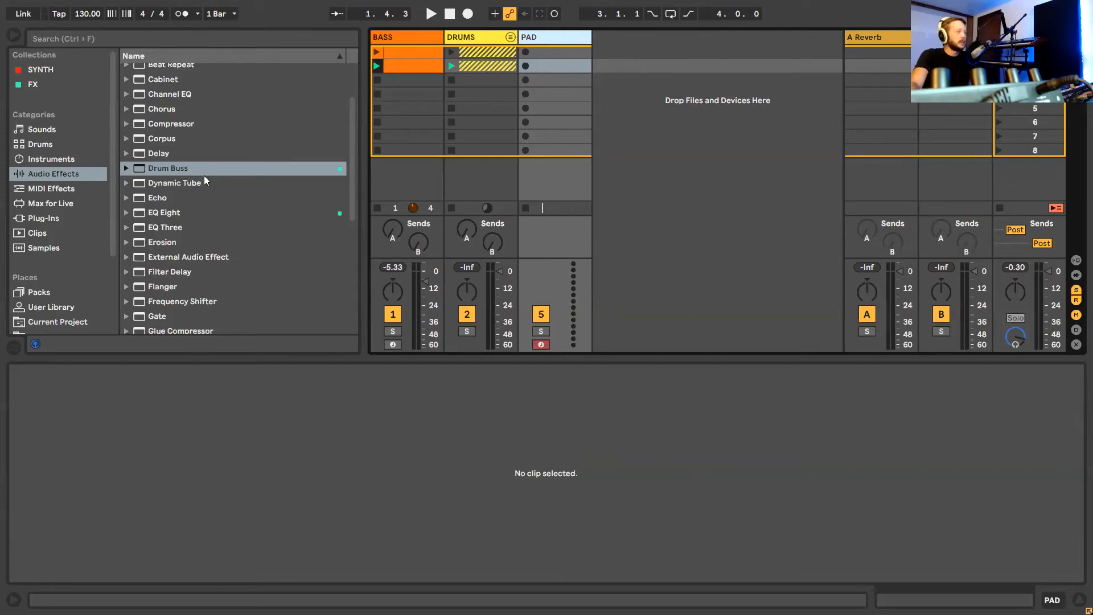
Open the Operator instrument's Pad presets in the browser.
left_click(61, 160)
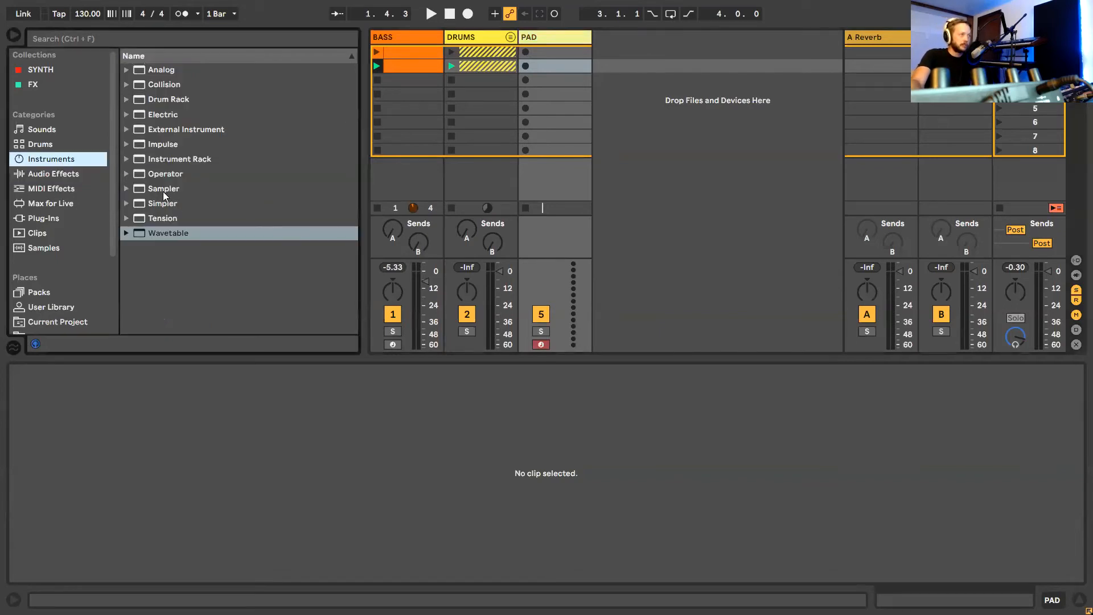
left_click(162, 172)
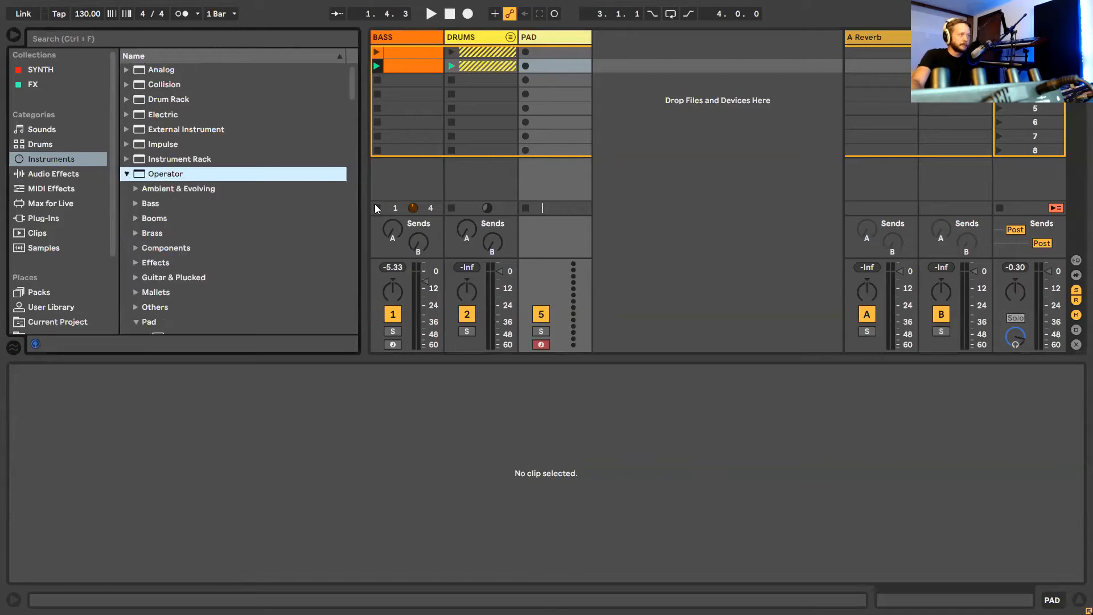
scroll(247, 230, "down", 10)
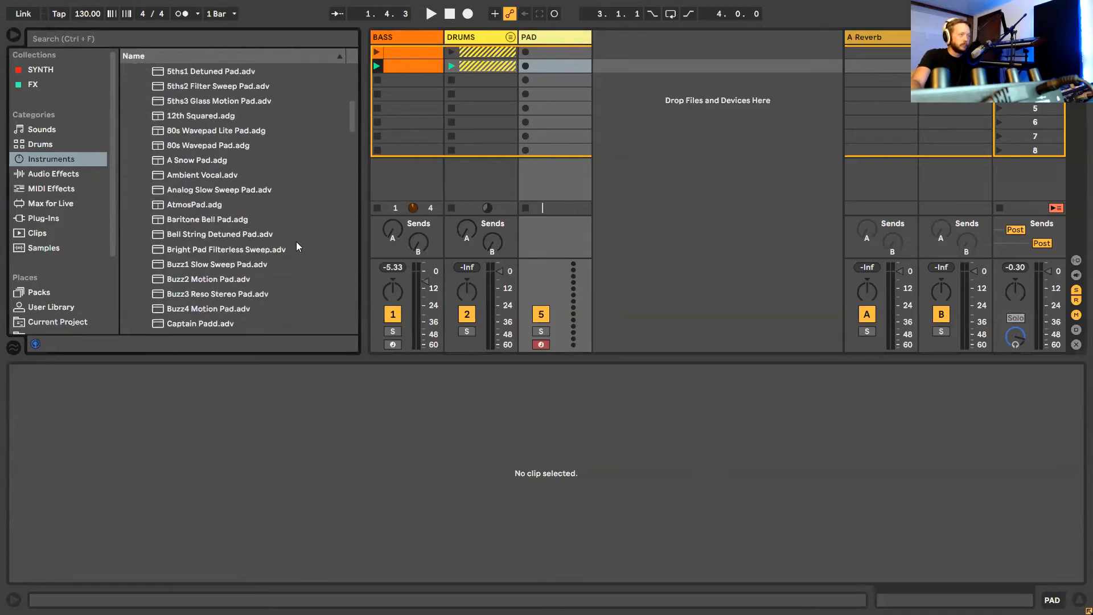
scroll(295, 242, "down", 8)
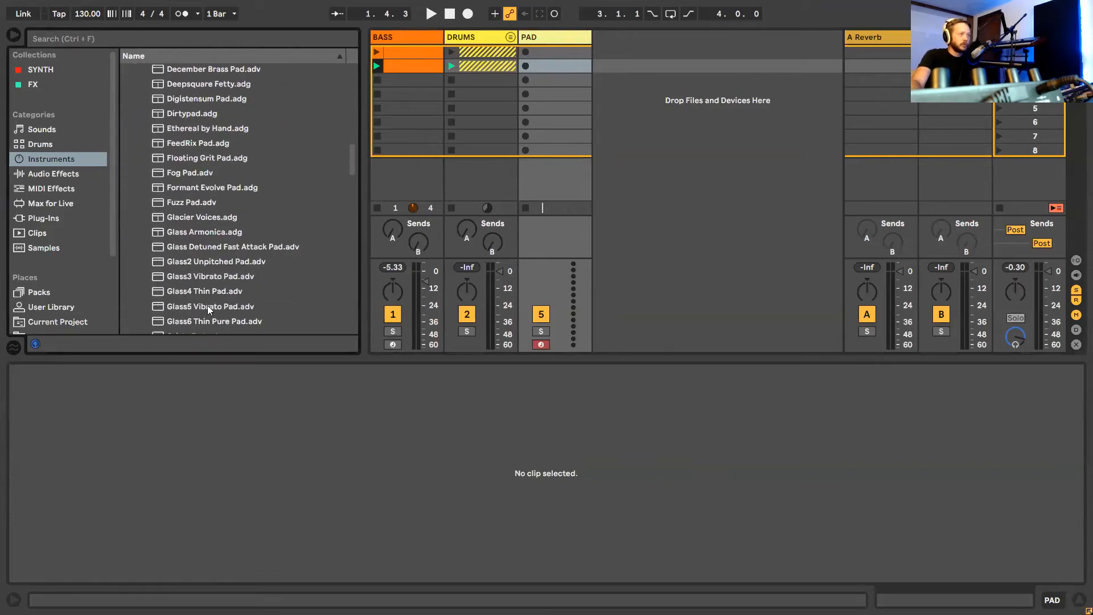
Audition Operator pad presets further down the list, from the Glass pads to Omni Key.
left_click(207, 305)
scroll(268, 242, "down", 5)
left_click(246, 255)
scroll(245, 255, "down", 5)
left_click(243, 255)
scroll(243, 254, "down", 6)
left_click(239, 254)
scroll(239, 254, "down", 5)
left_click(239, 254)
scroll(228, 233, "down", 2)
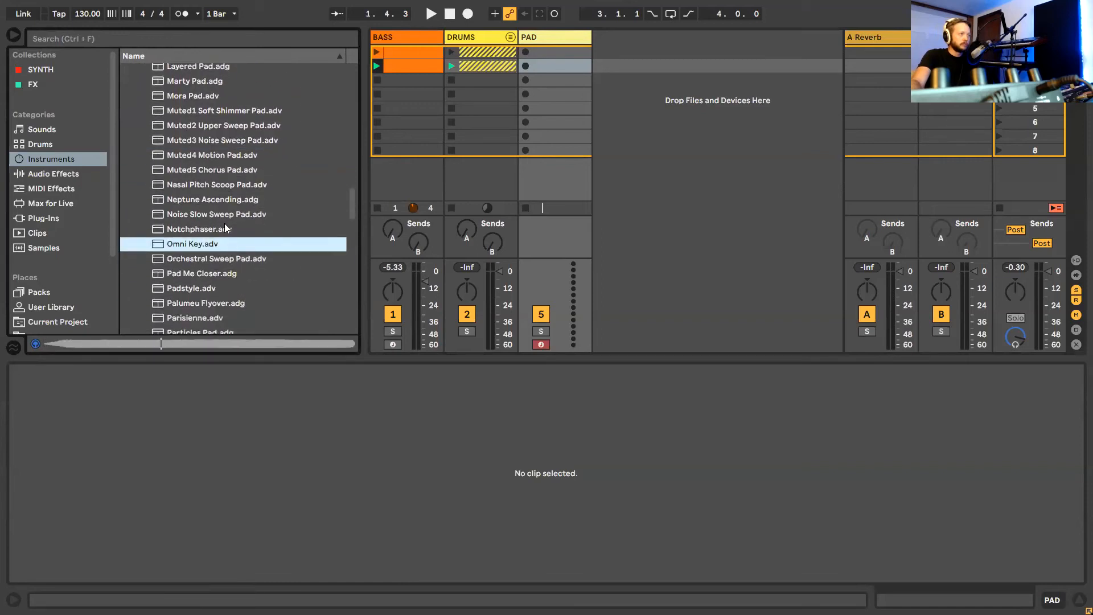
Preview the Notchphaser preset and load it onto the PAD track.
left_click(195, 220)
left_click(197, 229)
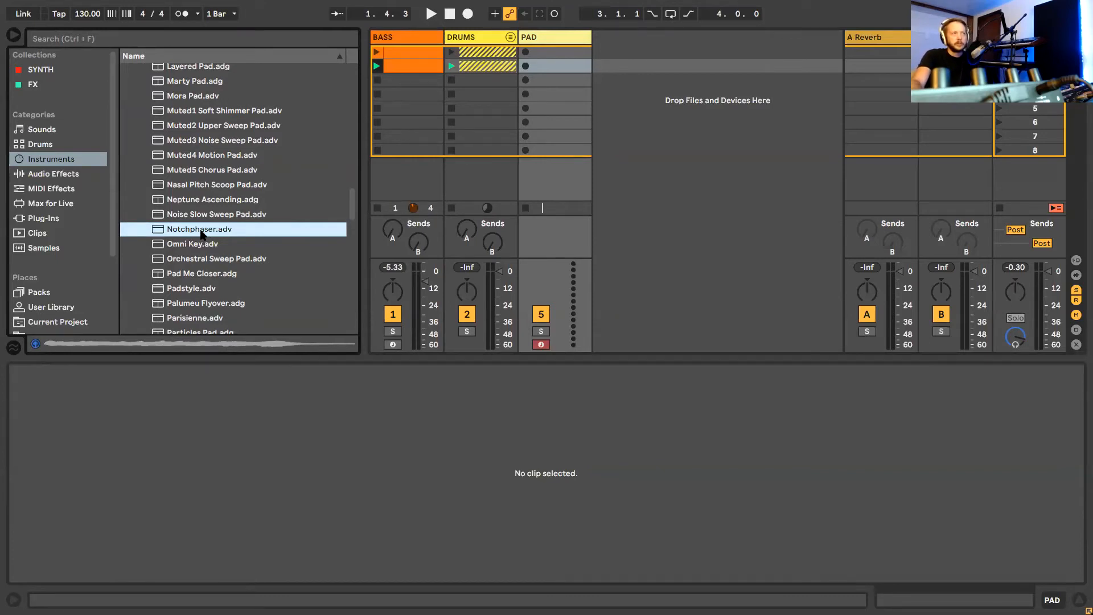
left_click_drag(200, 234, 559, 166)
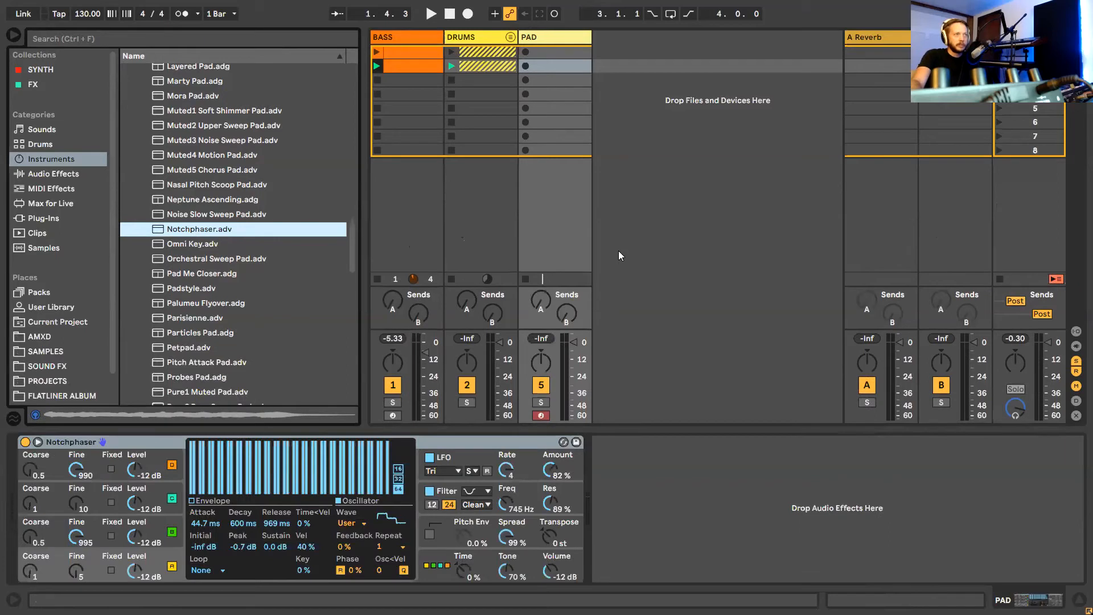
Group the Notchphaser device into an Instrument Rack and show the rack's chain list.
left_click(154, 441)
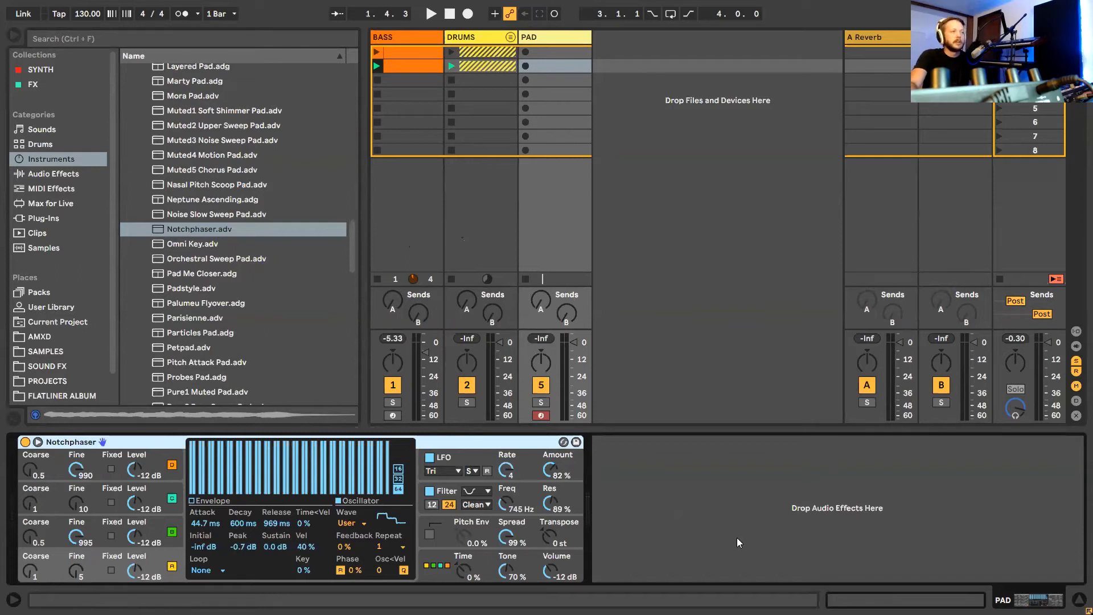
key("ctrl+g")
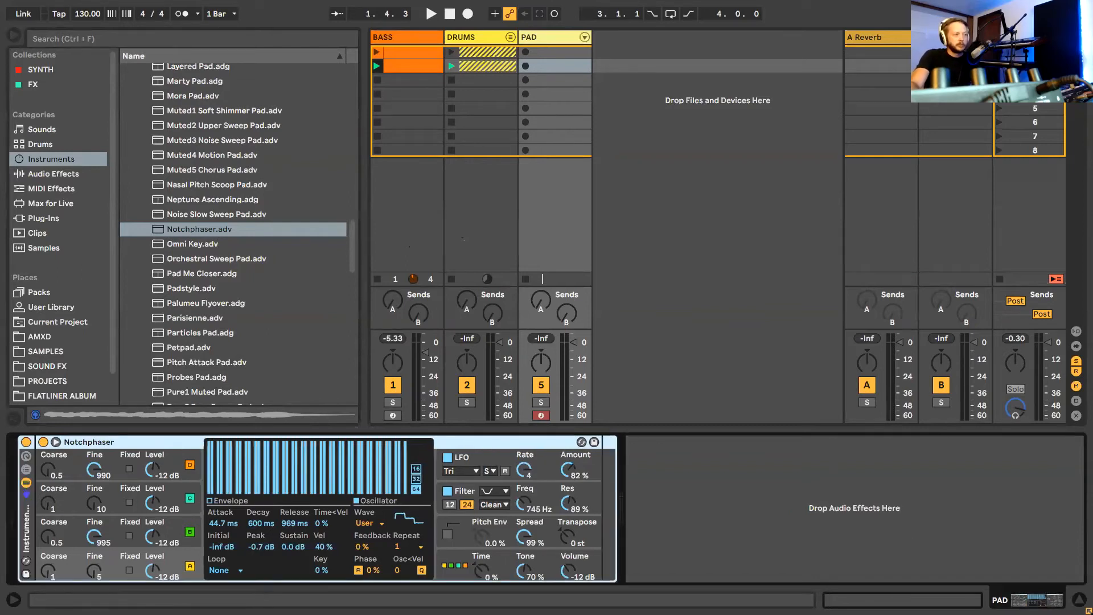
left_click(26, 470)
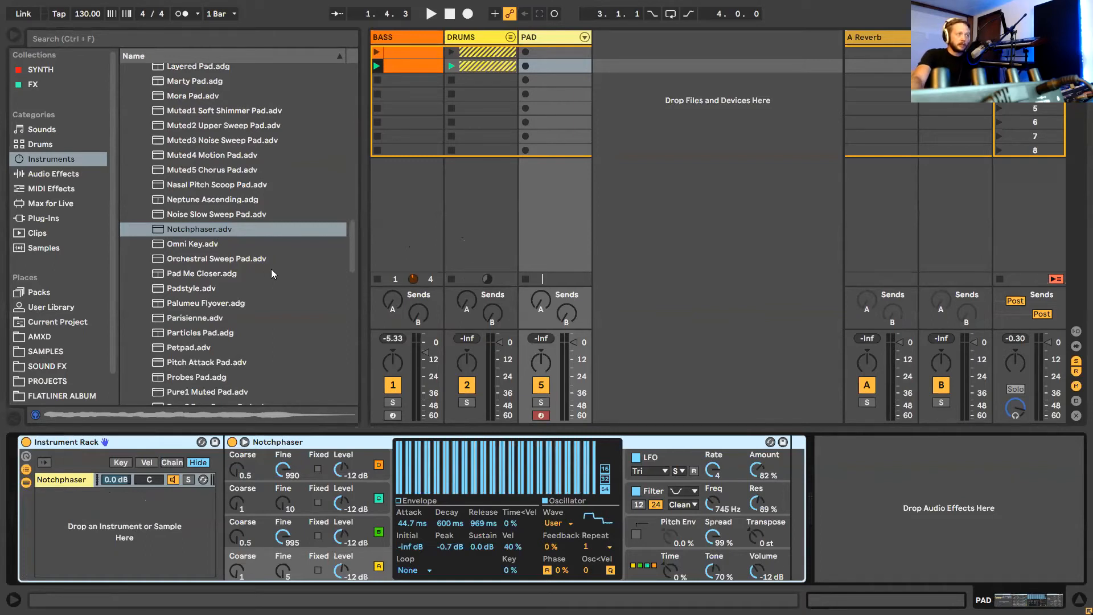
Collapse the Operator presets and open Wavetable's Pad presets instead.
scroll(264, 274, "up", 10)
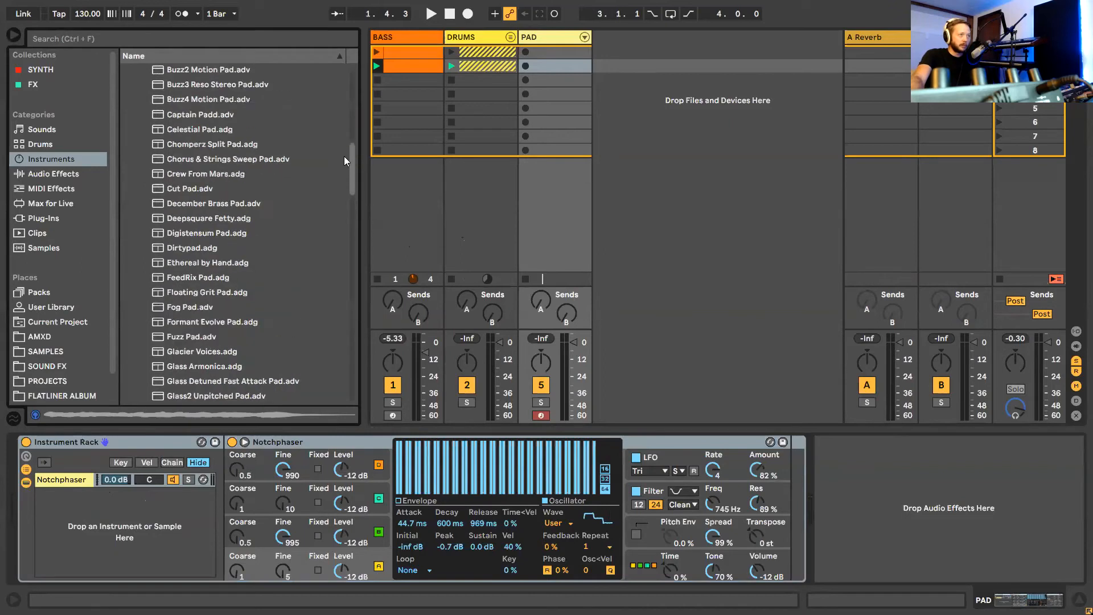
scroll(336, 171, "up", 8)
left_click(140, 302)
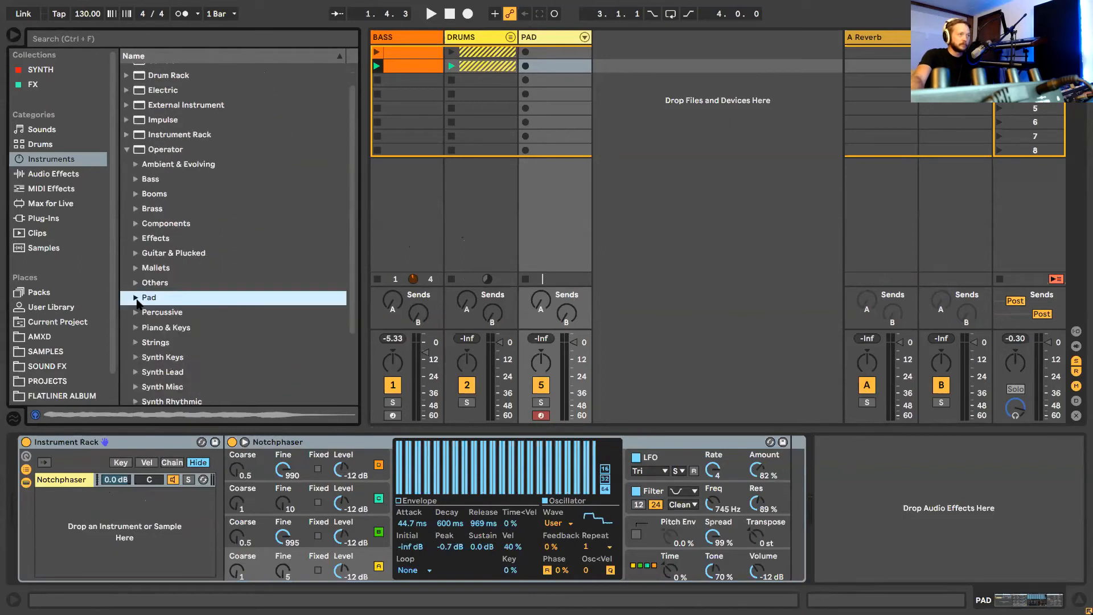
left_click(127, 151)
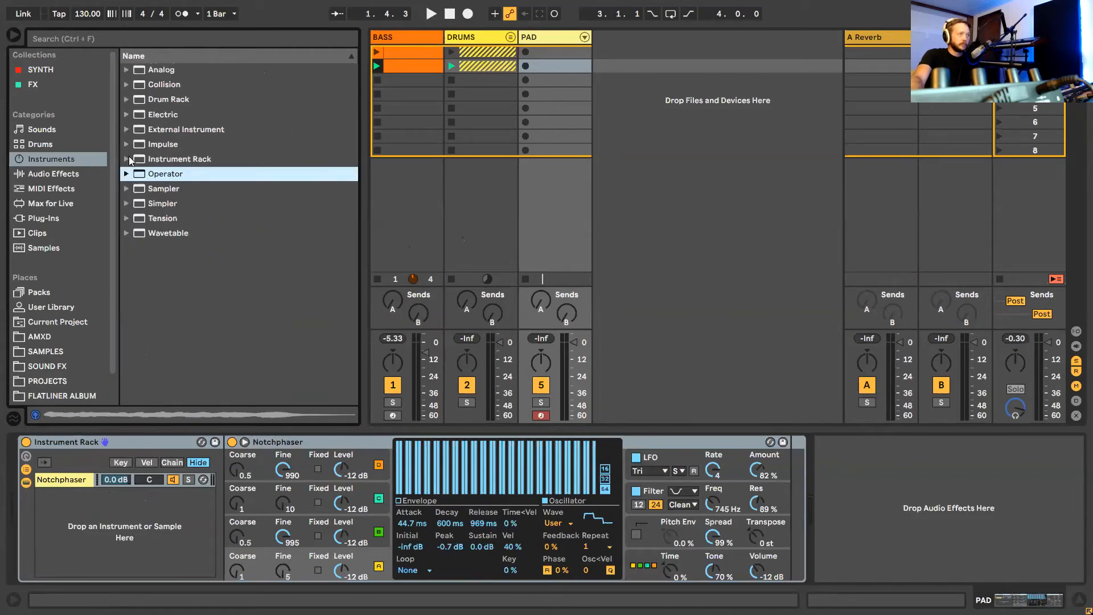
left_click(135, 232)
left_click(126, 234)
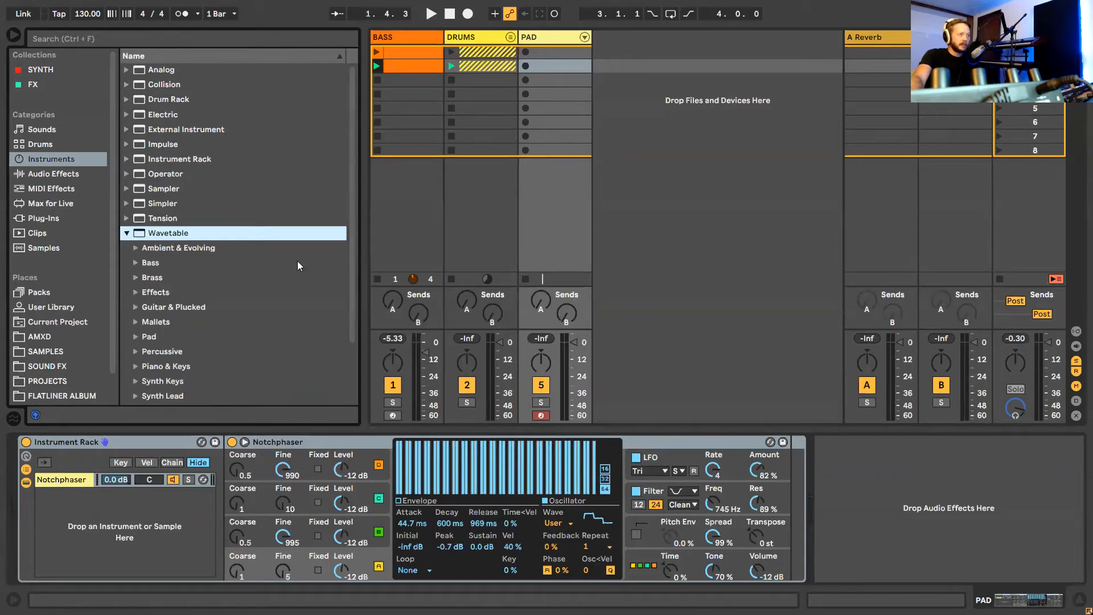
left_click(137, 264)
scroll(253, 296, "down", 10)
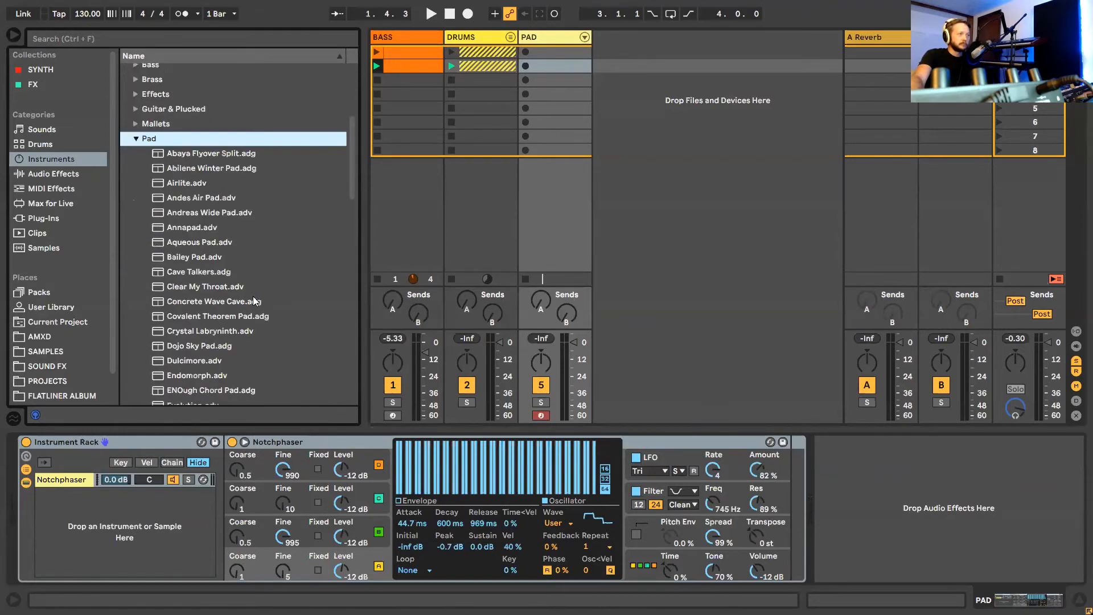
Audition Wavetable pad presets, including Perception Pad, Pitchpadpluck, Poseidon Bright Pad, Saw Subby Pad, Slow Motion, Soul Sucker and Spektrum.
left_click(214, 335)
scroll(215, 336, "down", 3)
left_click(202, 267)
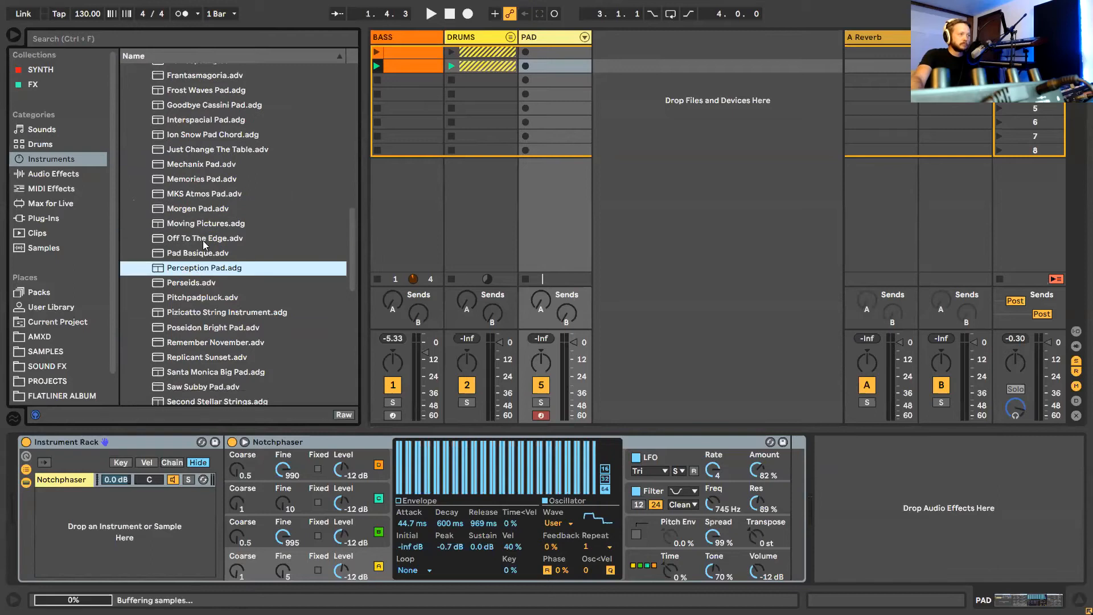
left_click(198, 283)
left_click(202, 299)
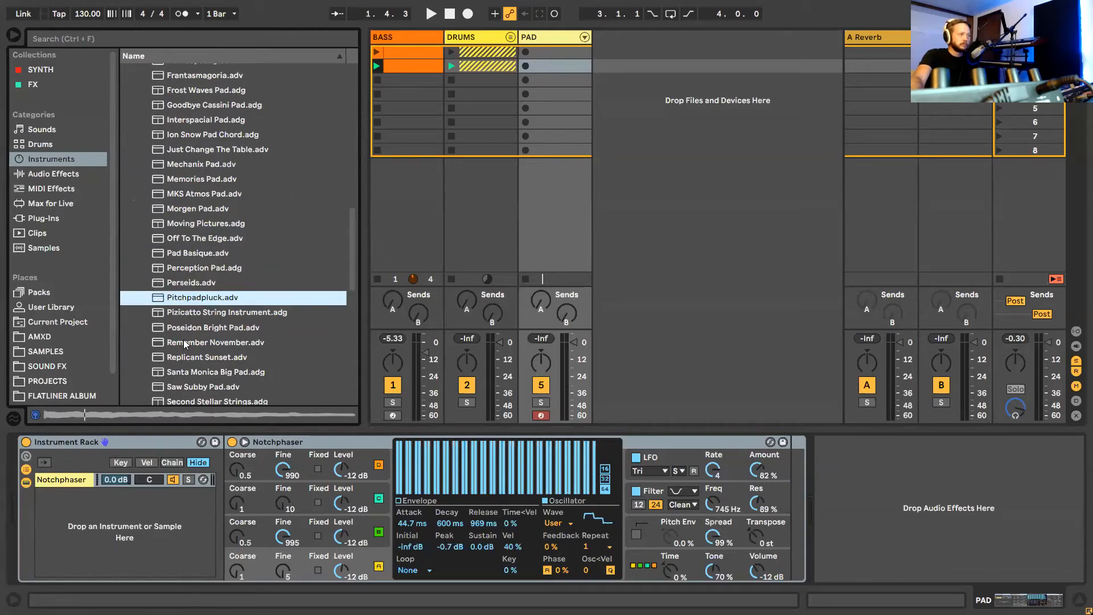
left_click(196, 327)
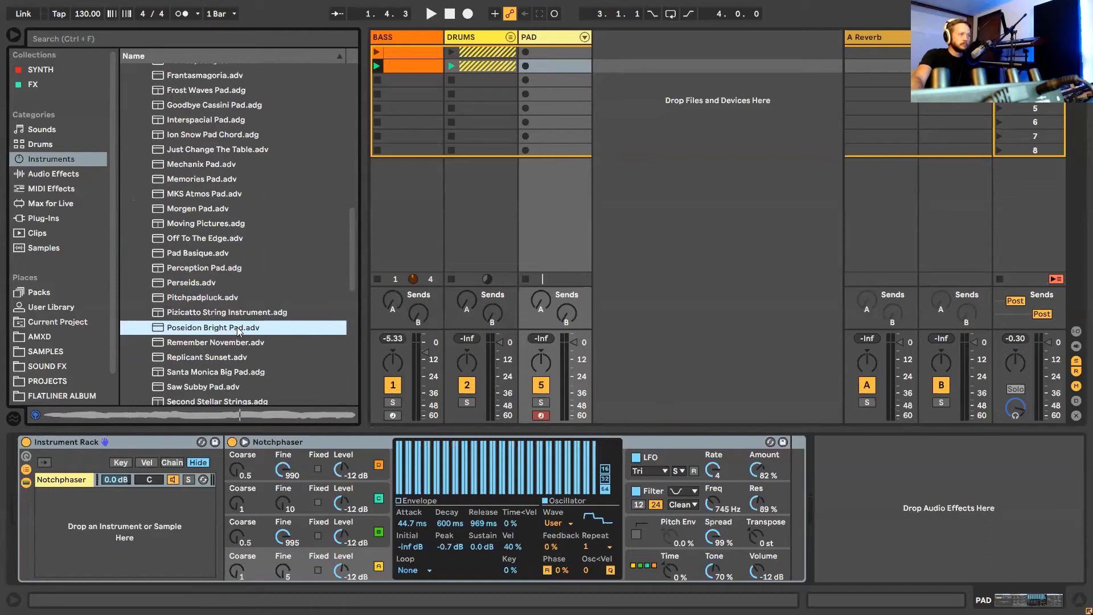
scroll(215, 353, "down", 1)
left_click(220, 313)
scroll(233, 344, "down", 1)
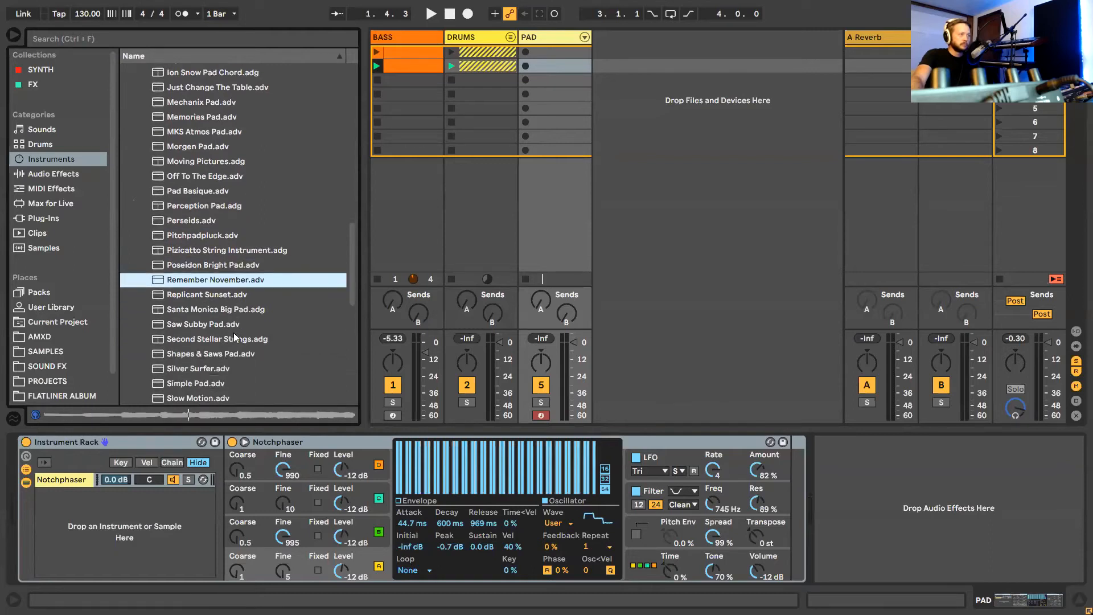
left_click(208, 329)
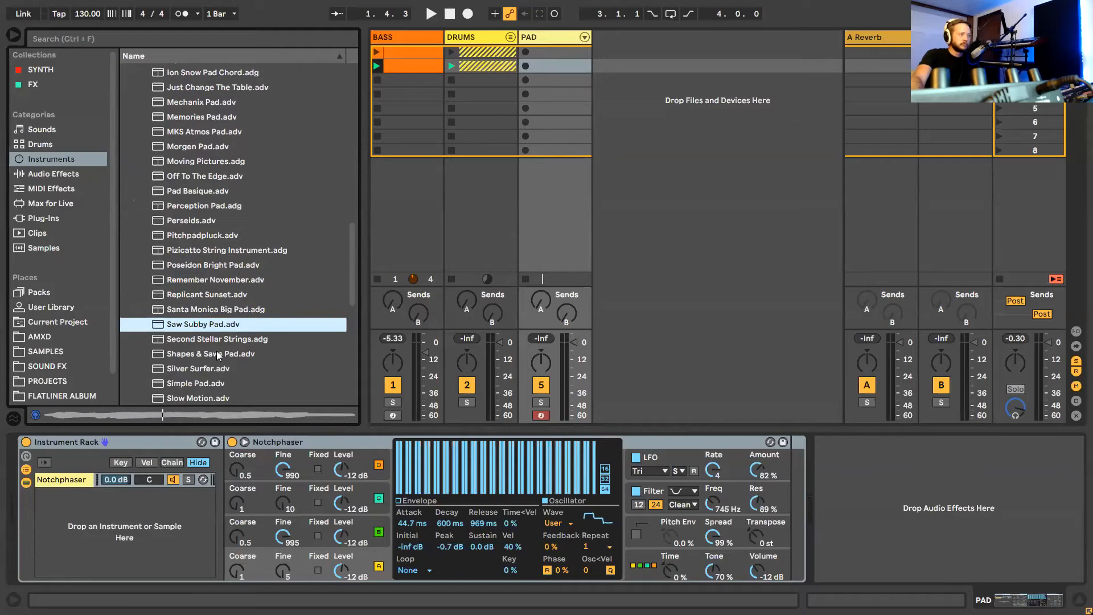
left_click(221, 354)
scroll(228, 341, "down", 3)
left_click(220, 323)
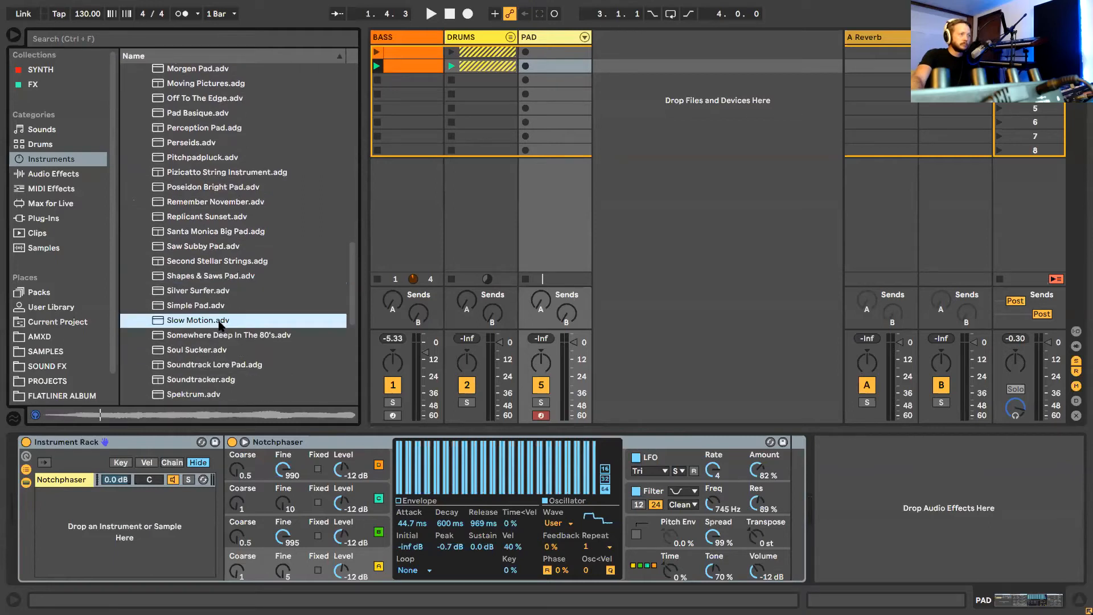
left_click(182, 350)
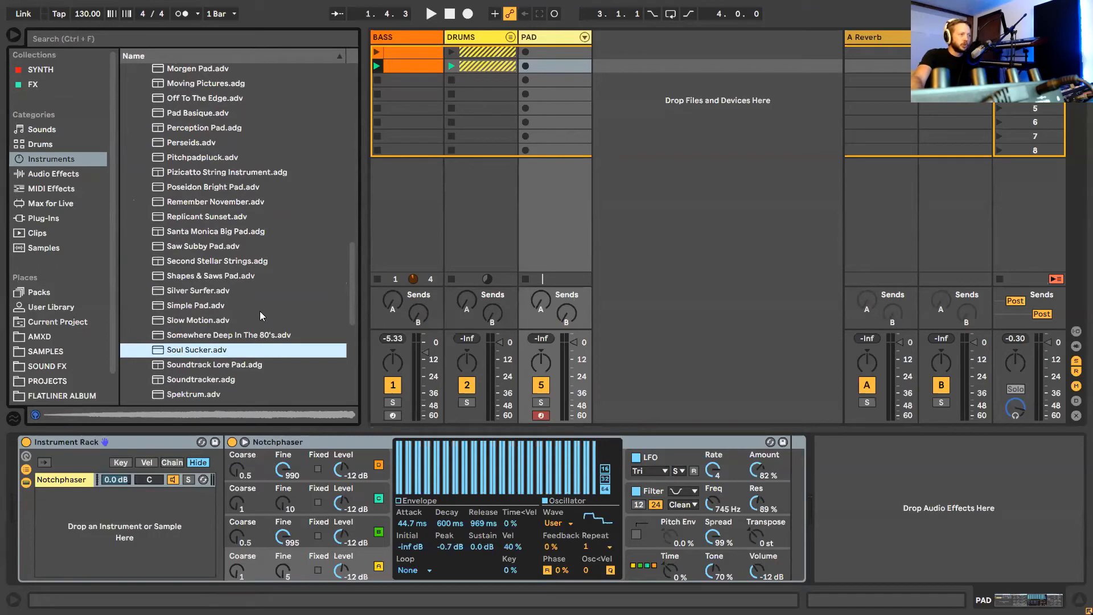
scroll(259, 313, "down", 5)
left_click(182, 320)
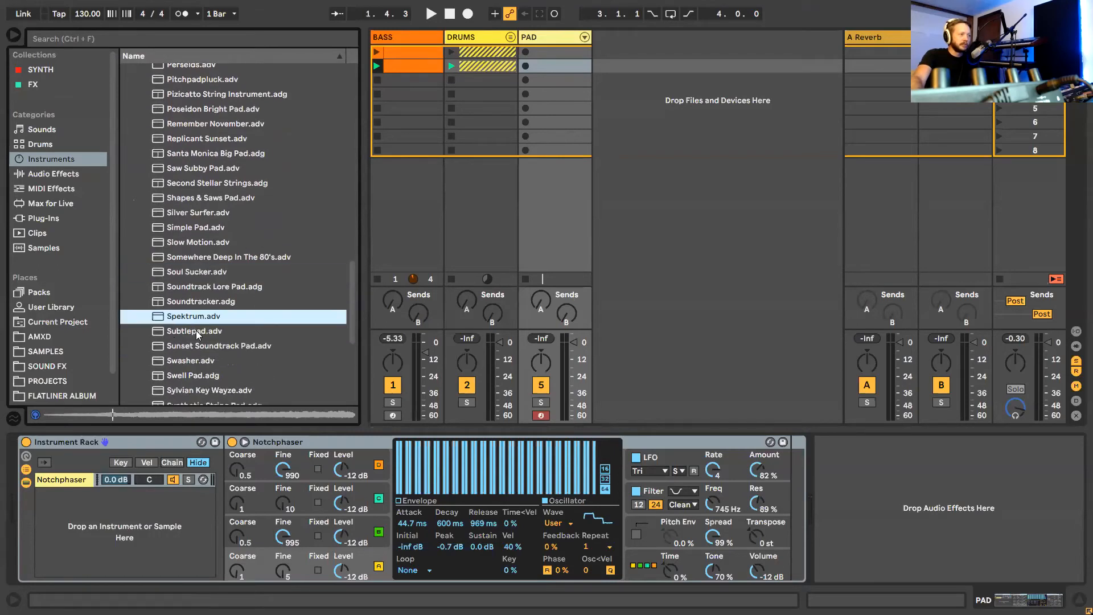
Preview the Subtlepad preset and add it as a second chain in the PAD track's Instrument Rack.
left_click(199, 332)
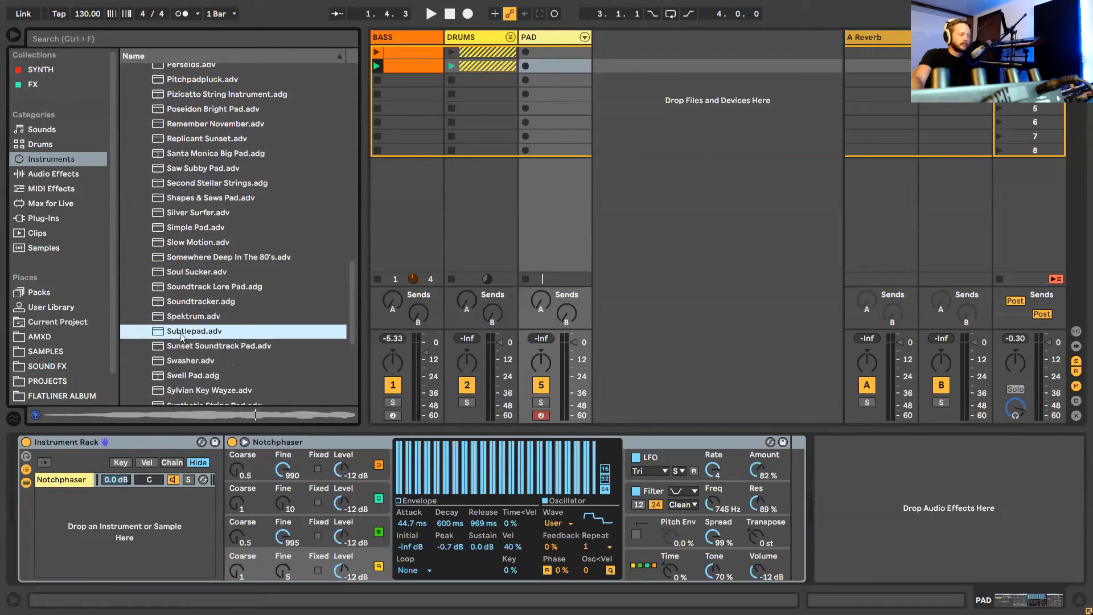
left_click_drag(167, 331, 90, 521)
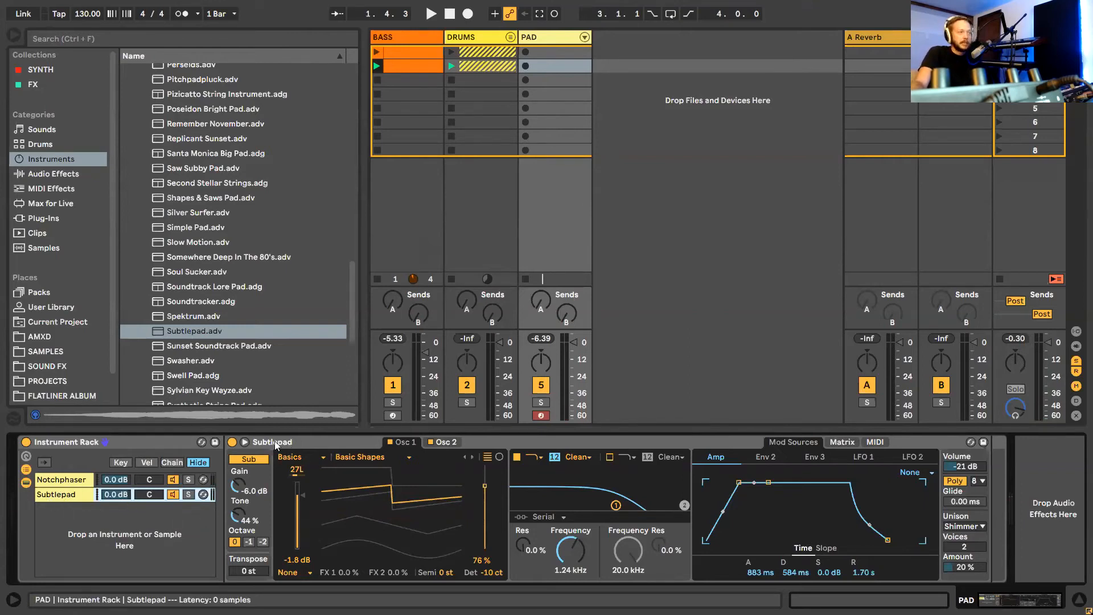
left_click(245, 443)
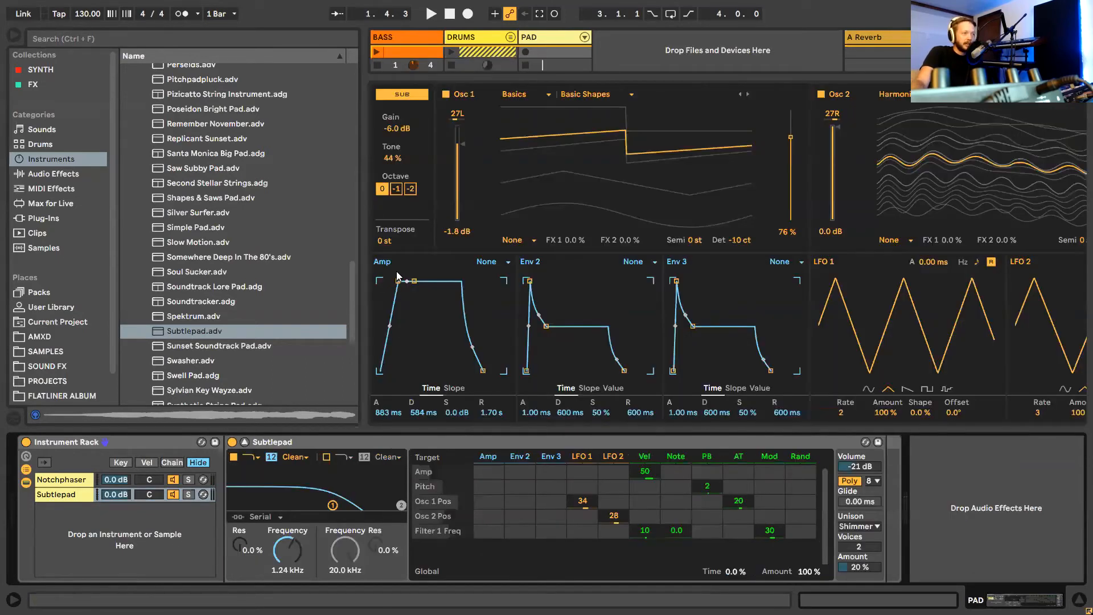
left_click(15, 32)
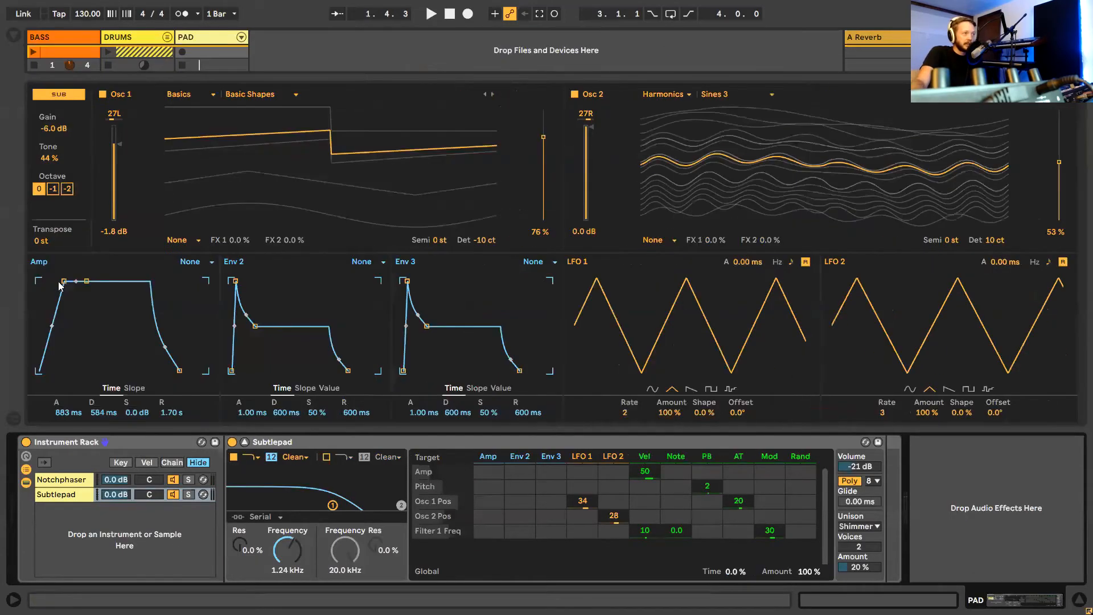
left_click_drag(64, 281, 75, 282)
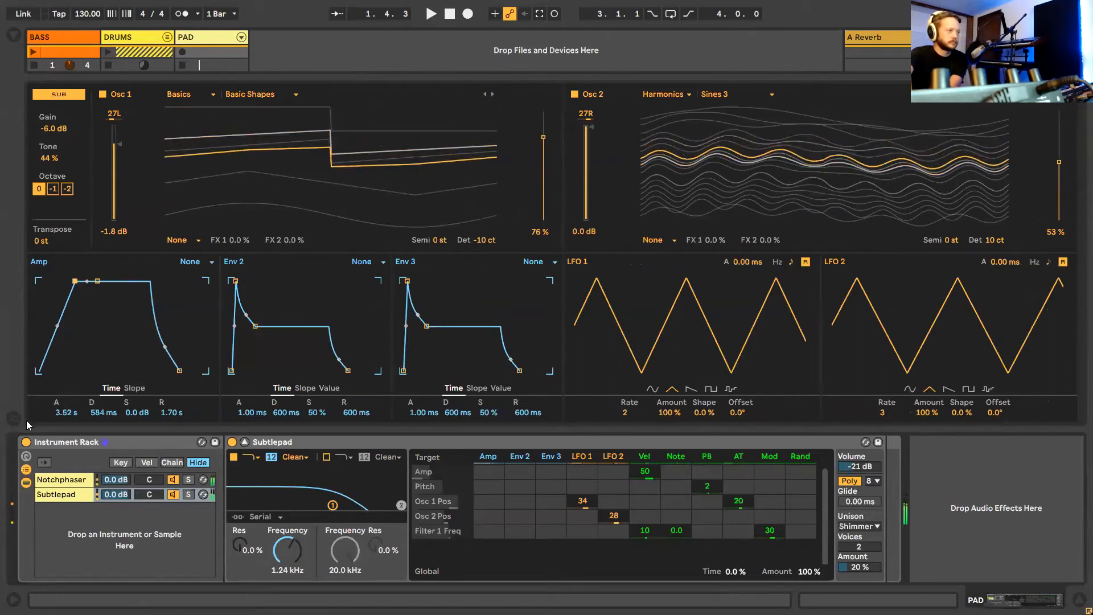
Set the Notchphaser chain to -5.0 dB and Subtlepad to 2.0 dB, and give Subtlepad's amp envelope a curved 7.20 s attack.
left_click_drag(114, 481, 105, 496)
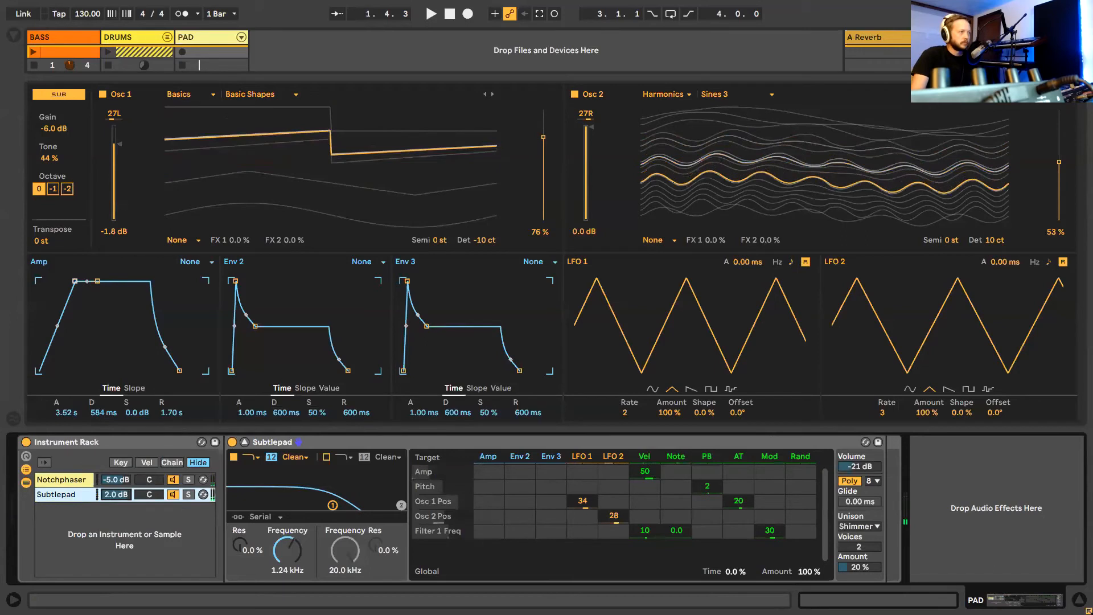
left_click_drag(75, 281, 82, 281)
left_click_drag(61, 325, 61, 313)
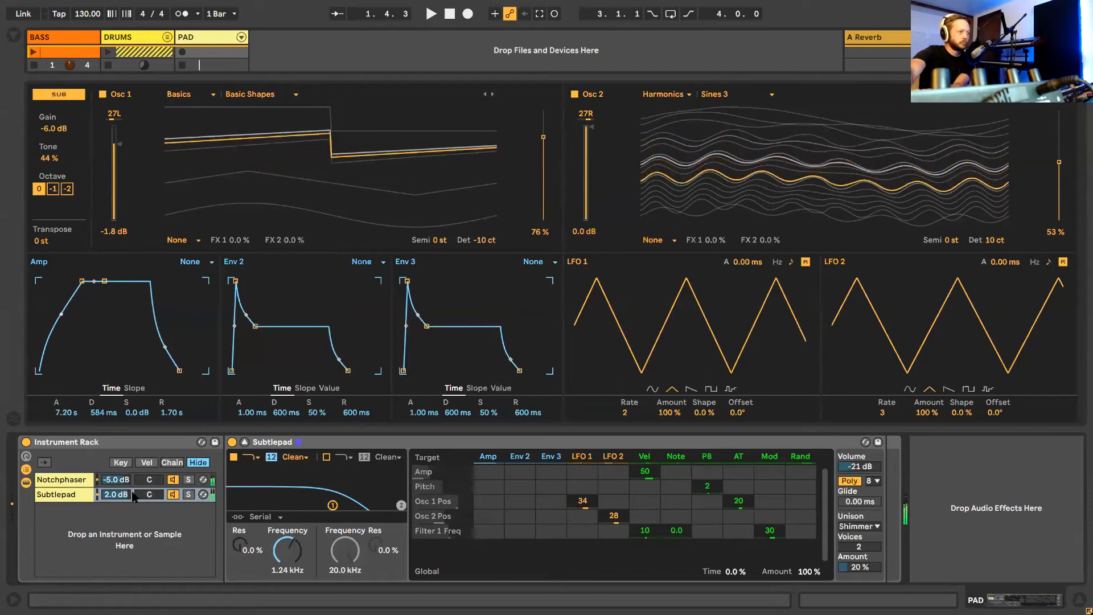
Raise the Subtlepad chain volume to 6.0 dB and collapse its expanded device view.
left_click_drag(122, 495, 122, 476)
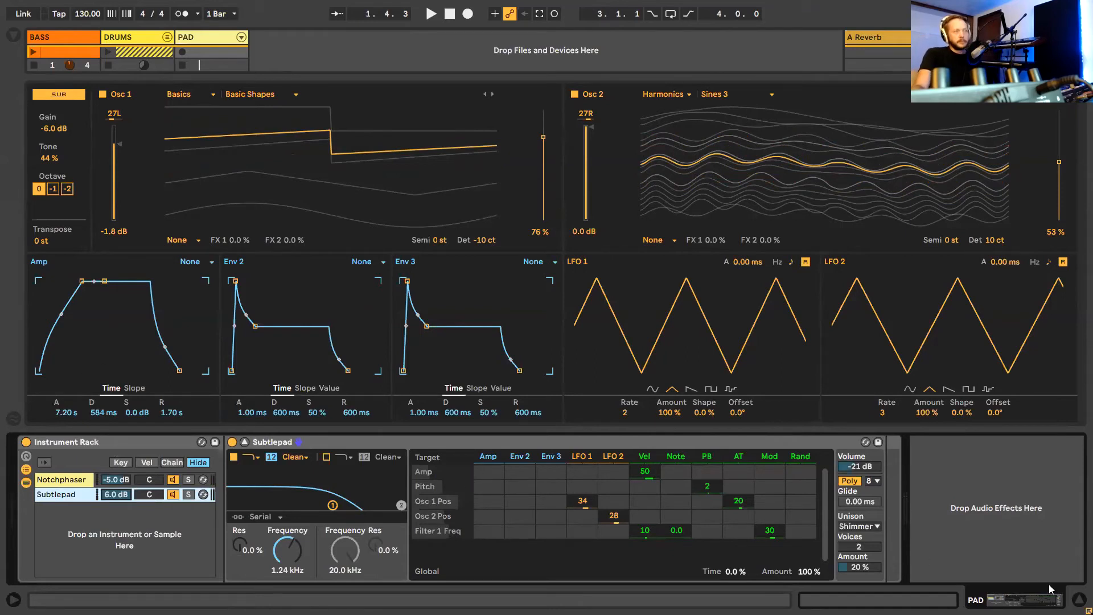
left_click(245, 442)
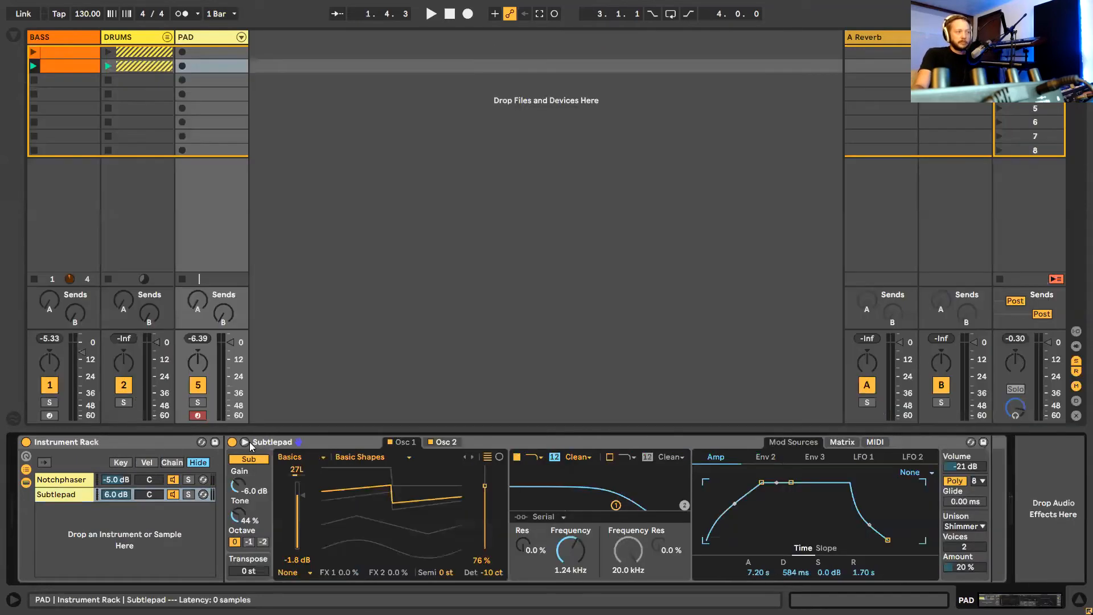
Select the BASS, DRUMS and PAD tracks in turn, ending on PAD.
left_click(71, 39)
left_click(111, 33)
left_click(192, 41)
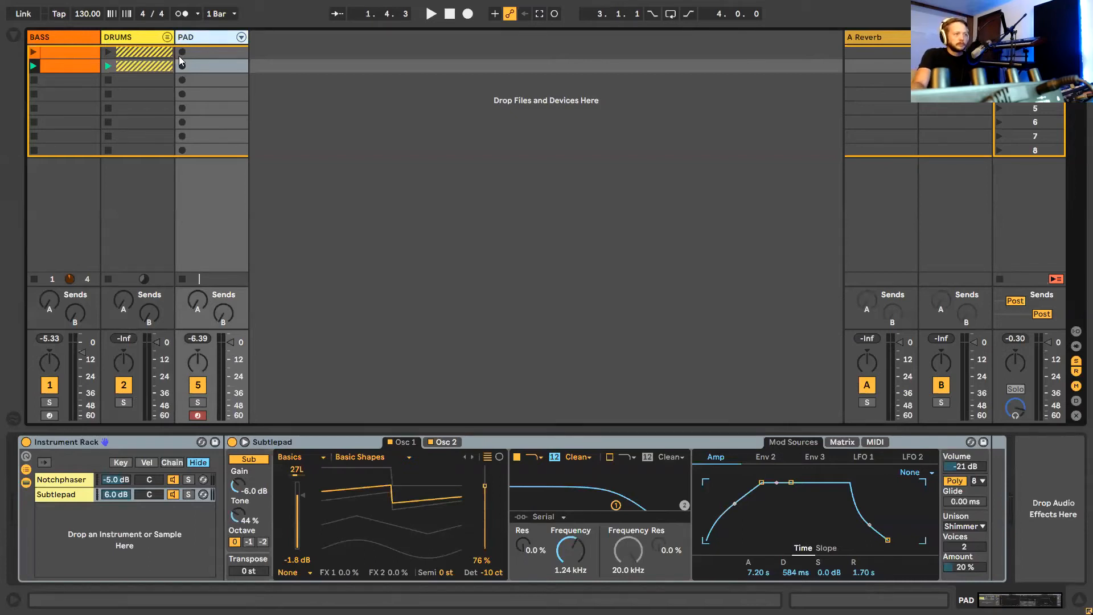
Shorten Subtlepad's amp envelope attack to 4.92 s in its expanded view and collapse the view again.
left_click(61, 495)
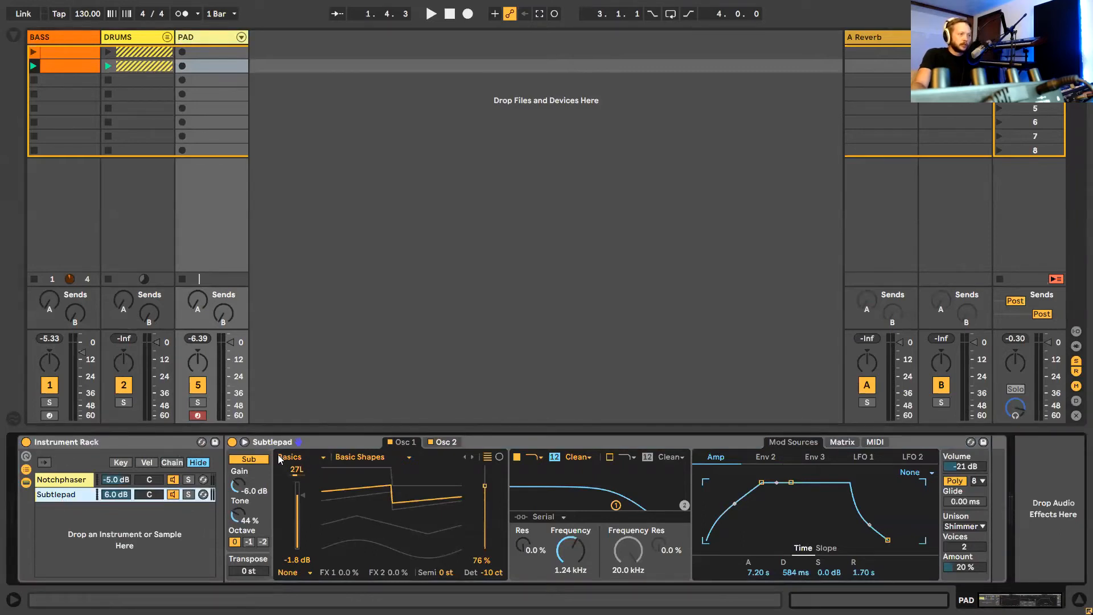
left_click(240, 443)
left_click(242, 443)
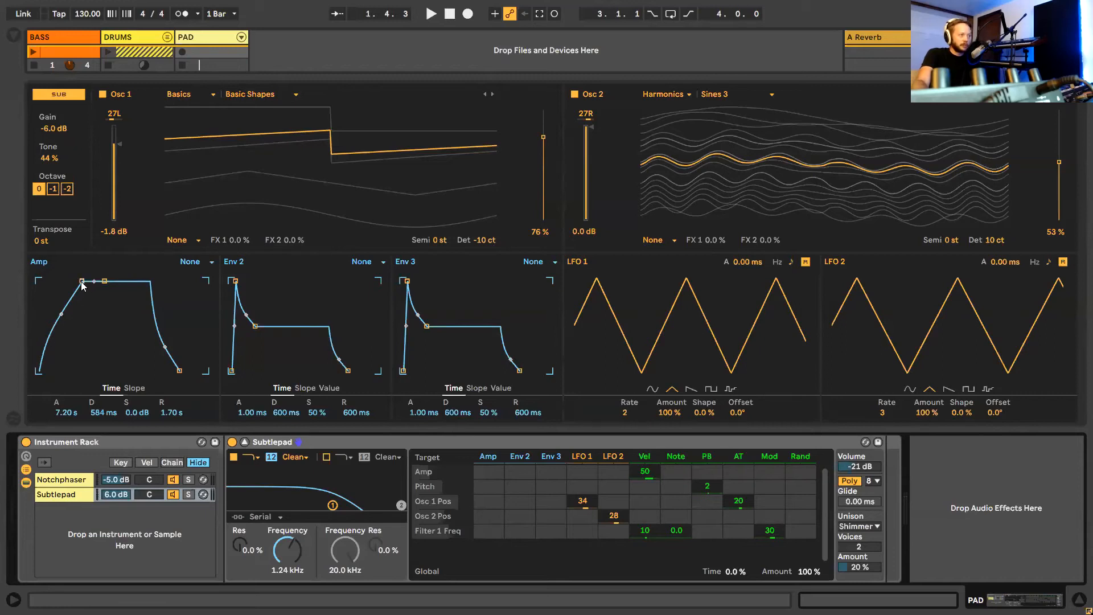
left_click_drag(82, 280, 78, 281)
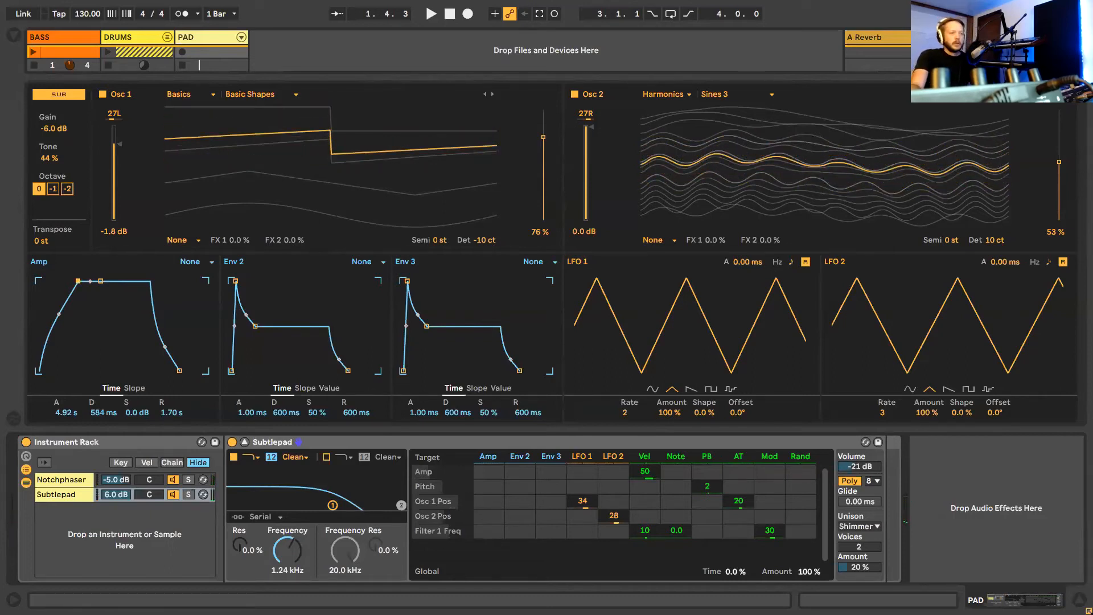
left_click(244, 442)
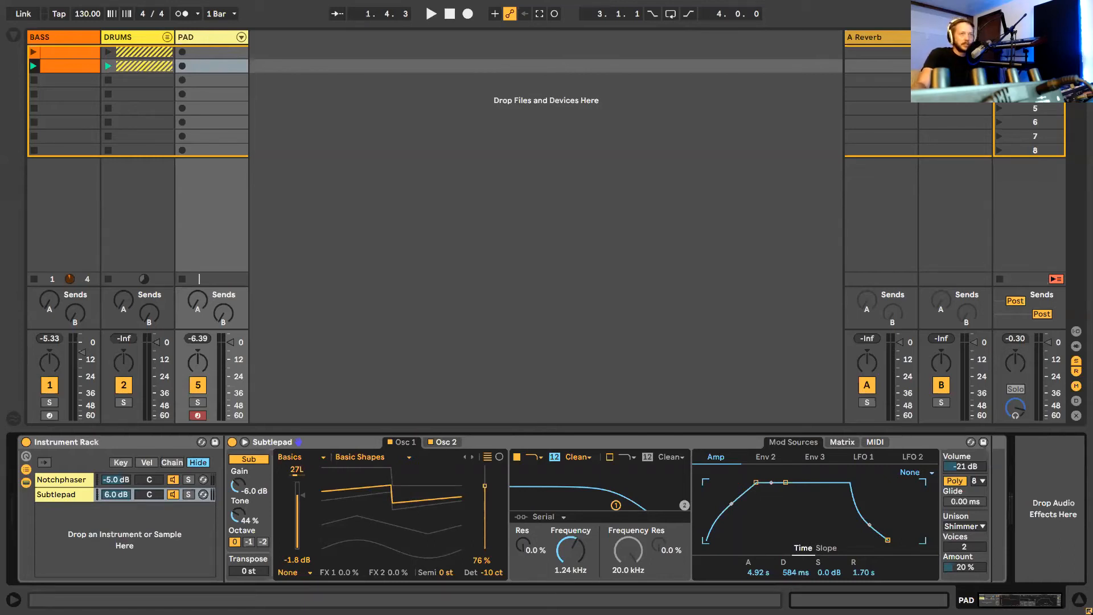
Launch the first scene, play a pad melody over it and capture the performed MIDI as a PAD clip in scene 1.
left_click(999, 51)
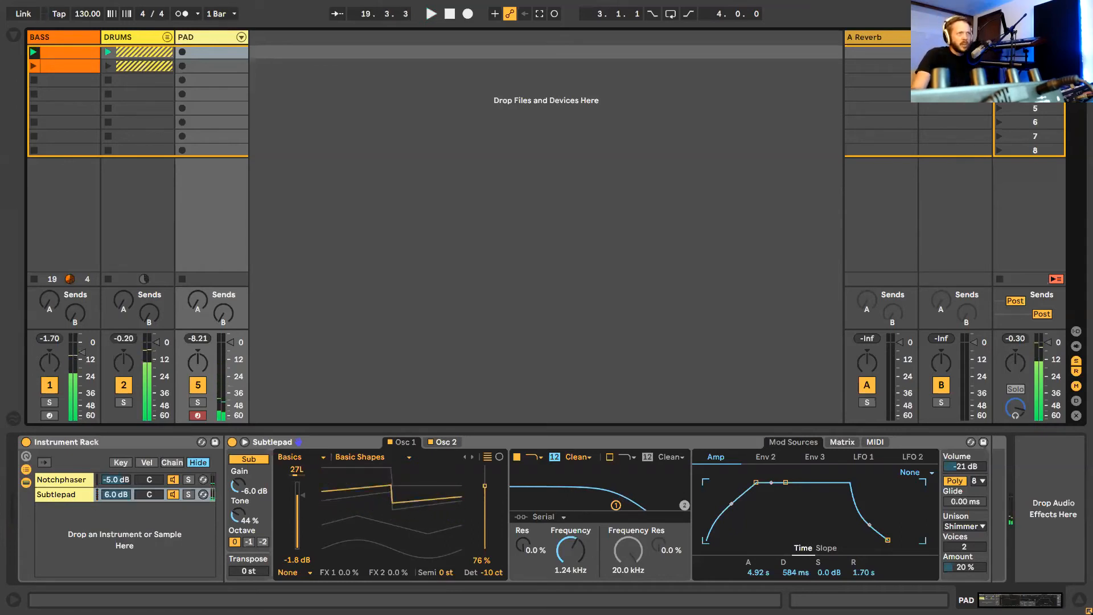
key("space")
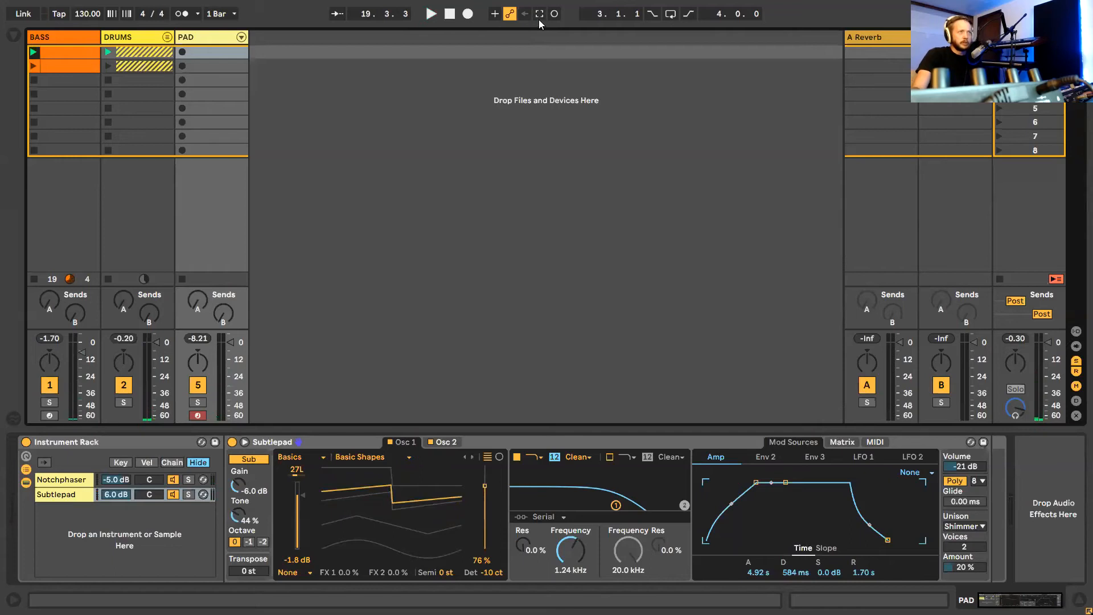
left_click(539, 14)
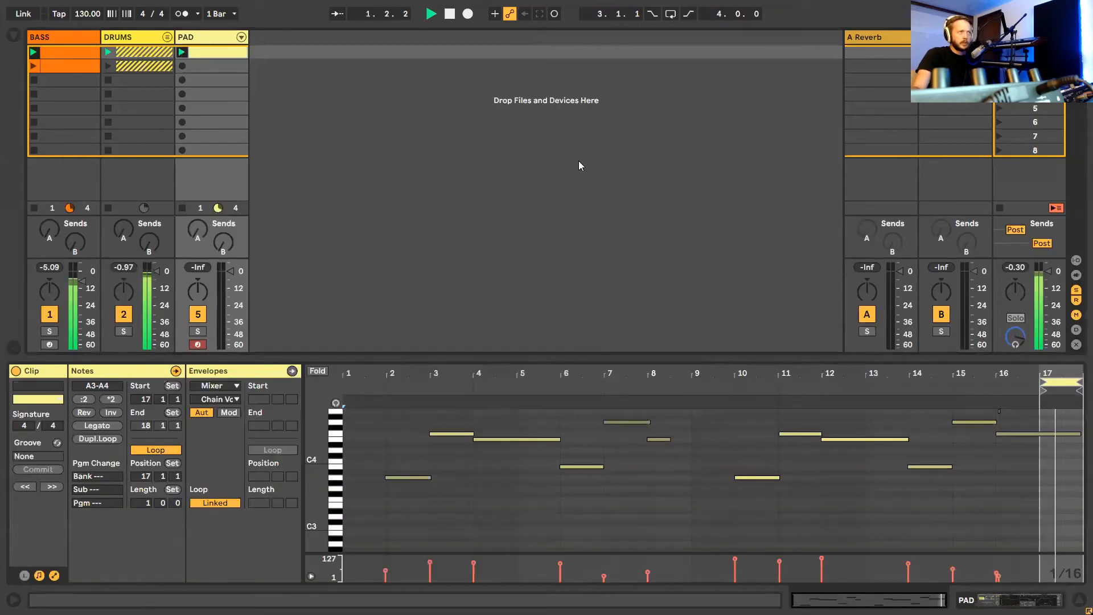
key("space")
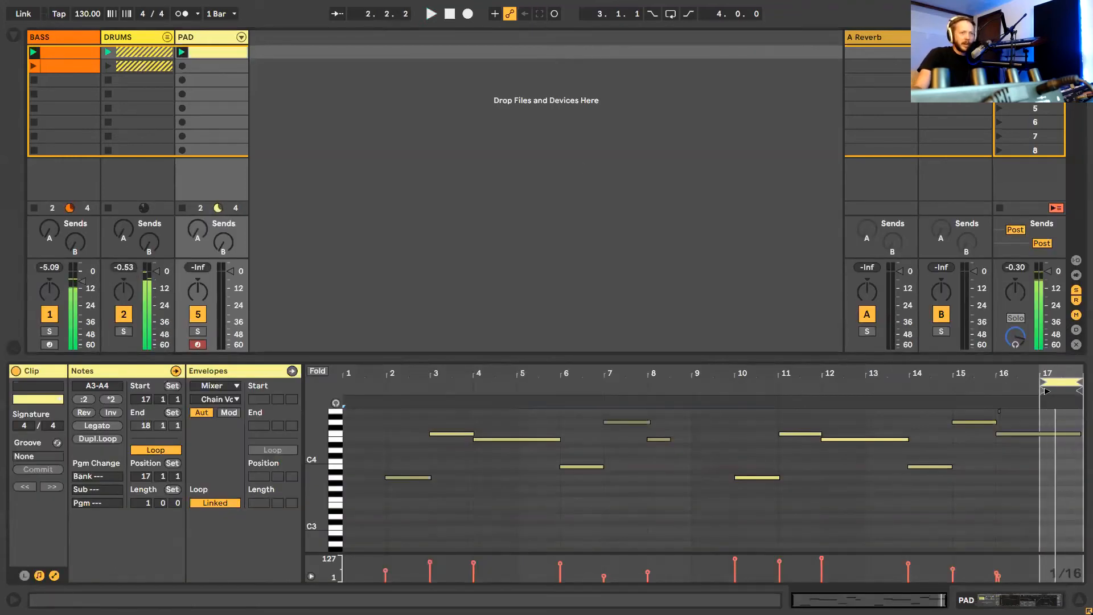
Extend the PAD clip's loop to 8 bars starting at bar 10 and set a fixed 1 Bar grid.
left_click_drag(1044, 388, 735, 403)
right_click(899, 484)
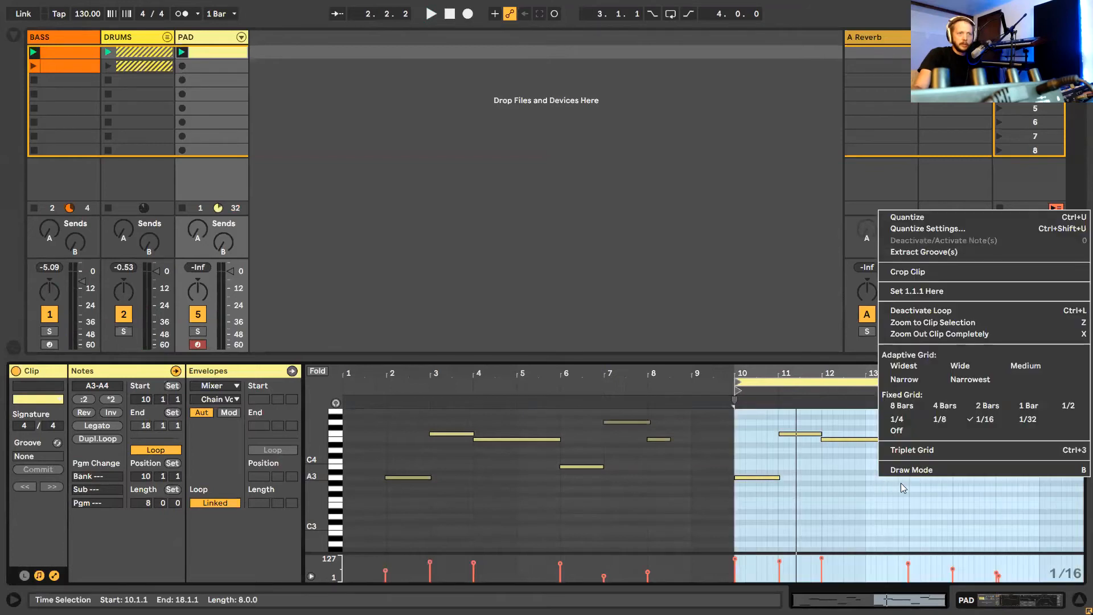
left_click(1038, 408)
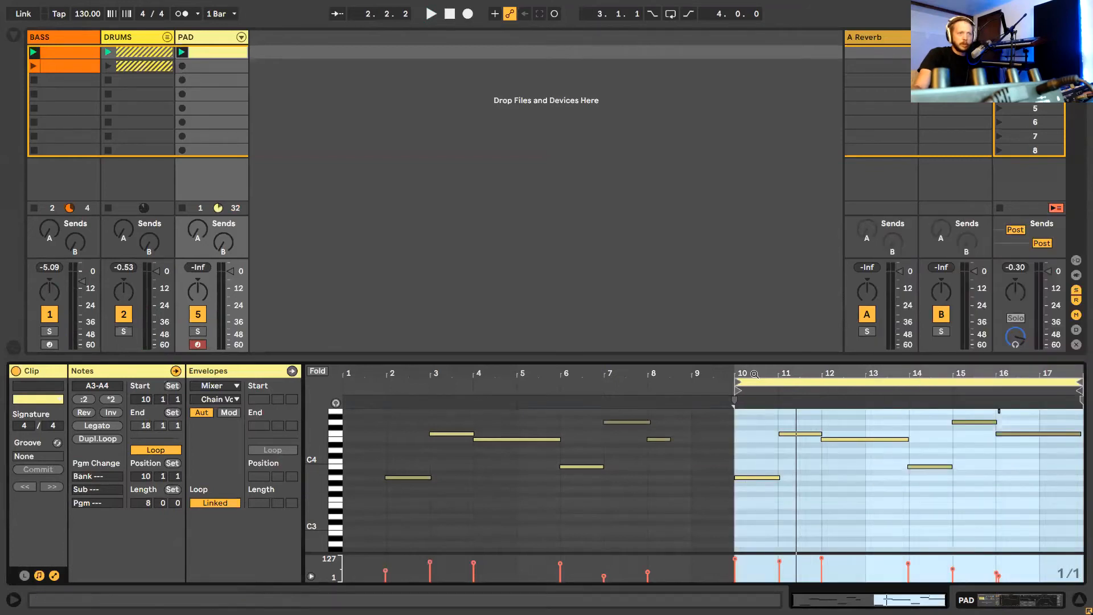
Delete the stray short A4 note near bar 16 and crop the PAD clip to its 8-bar loop.
left_click(1008, 416)
left_click(998, 410)
key("Delete")
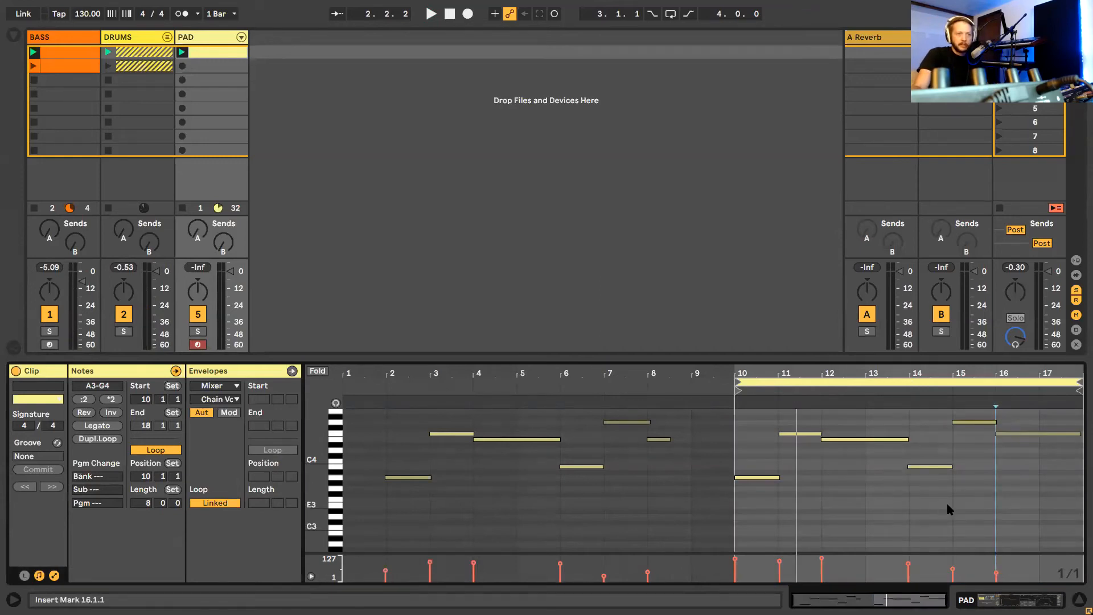
key("space")
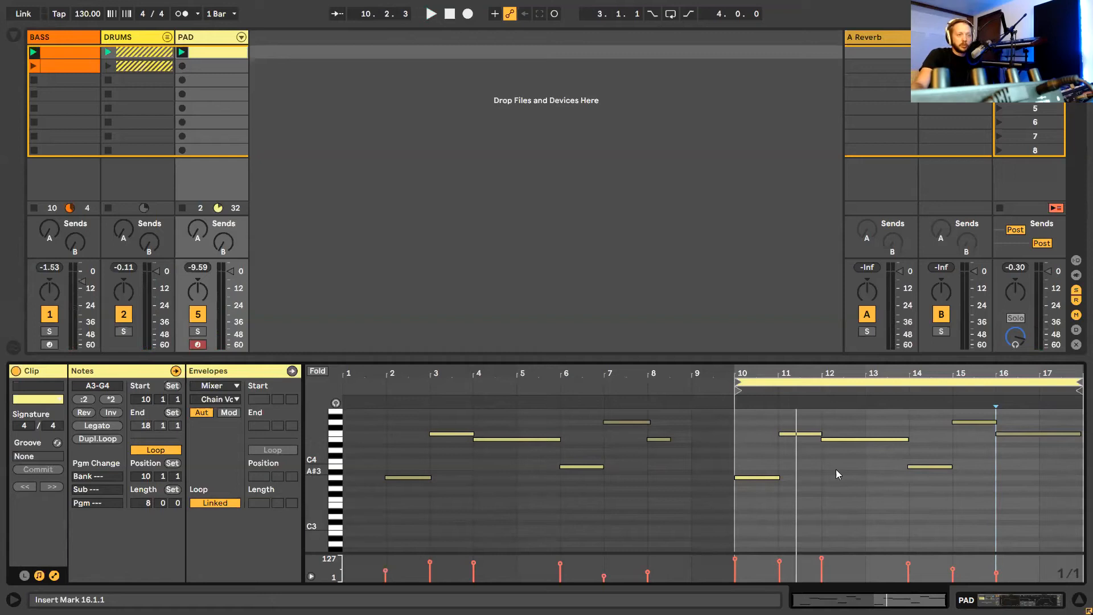
right_click(855, 421)
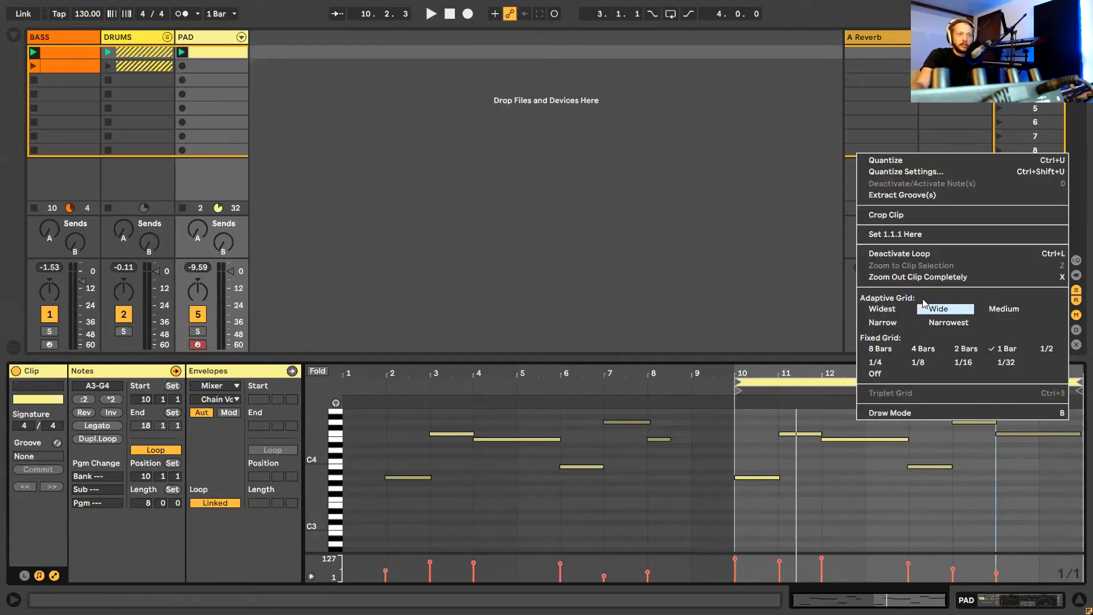
left_click(892, 216)
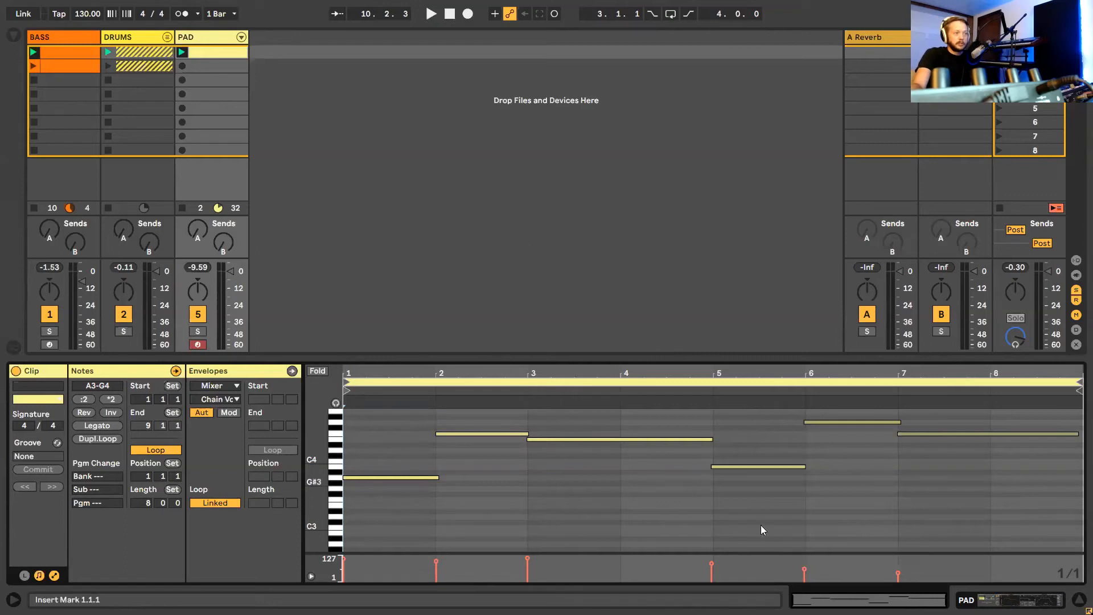
Redraw the velocities of the PAD clip's notes at a more even, higher level.
left_click_drag(914, 554, 707, 554)
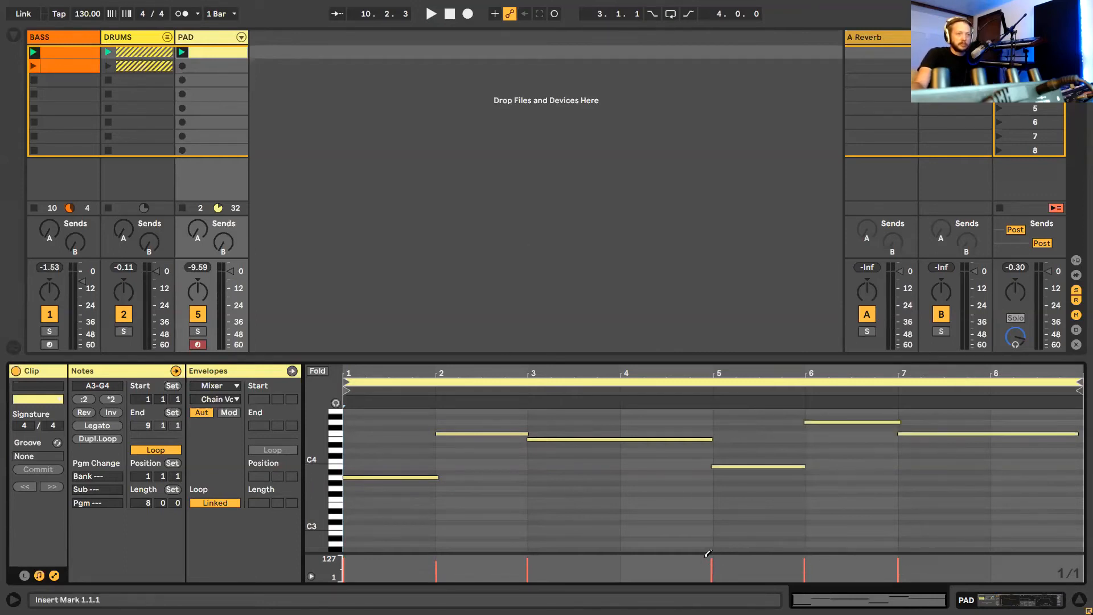
left_click_drag(535, 552, 457, 552)
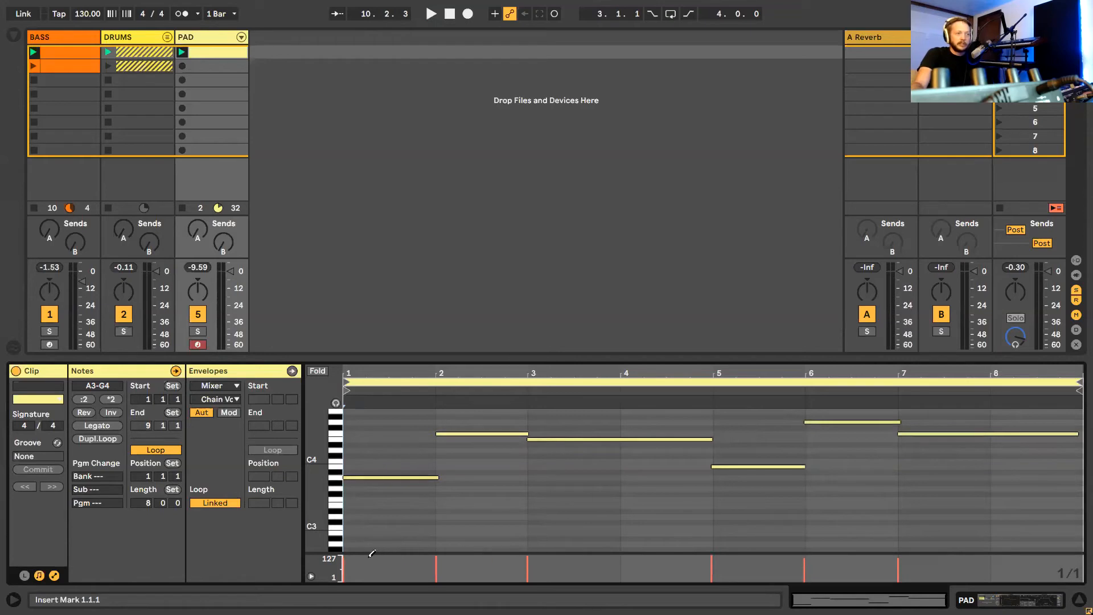
mouse_move(346, 554)
left_mouse_down()
mouse_move(744, 565)
mouse_move(826, 552)
mouse_move(704, 556)
left_mouse_up()
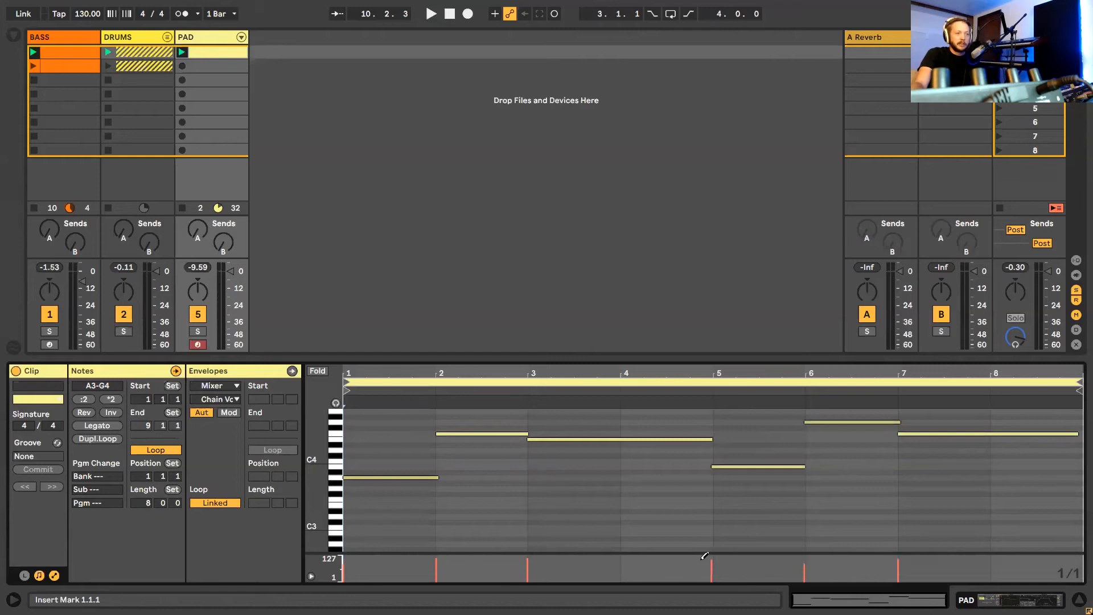
left_click_drag(815, 556, 814, 558)
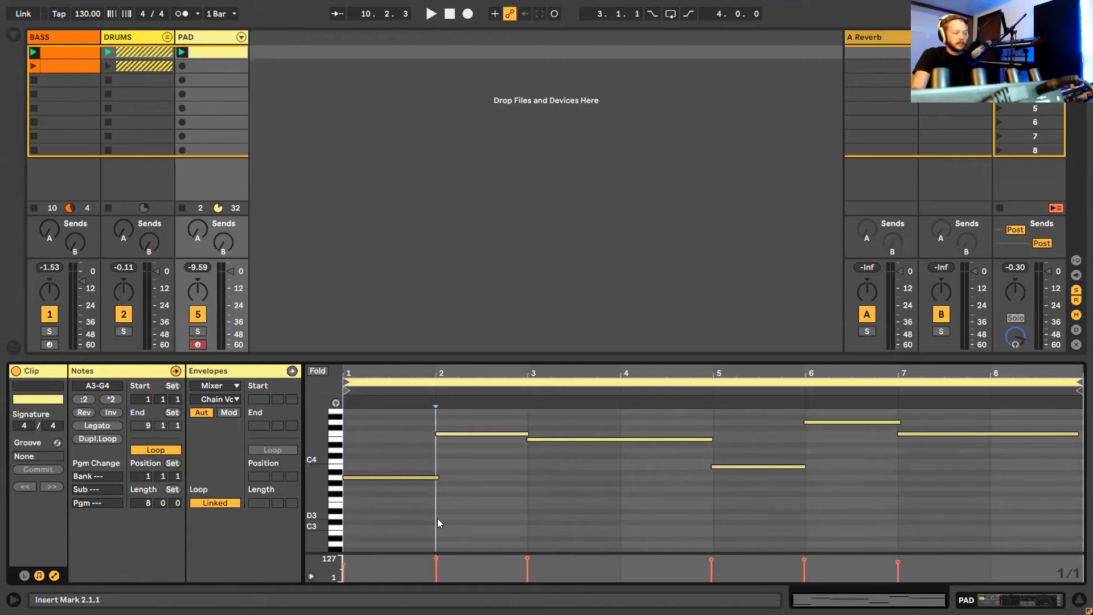
Quantize all notes of the PAD clip to the 1 Bar grid and slightly lower the PAD track's volume during playback.
key("ctrl+a")
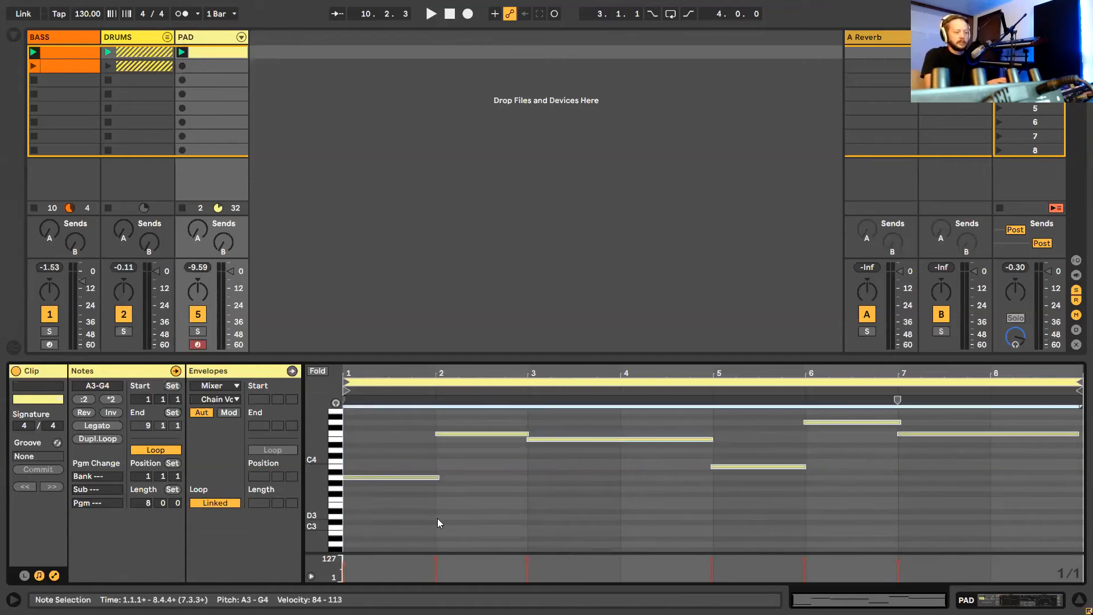
key("ctrl+u")
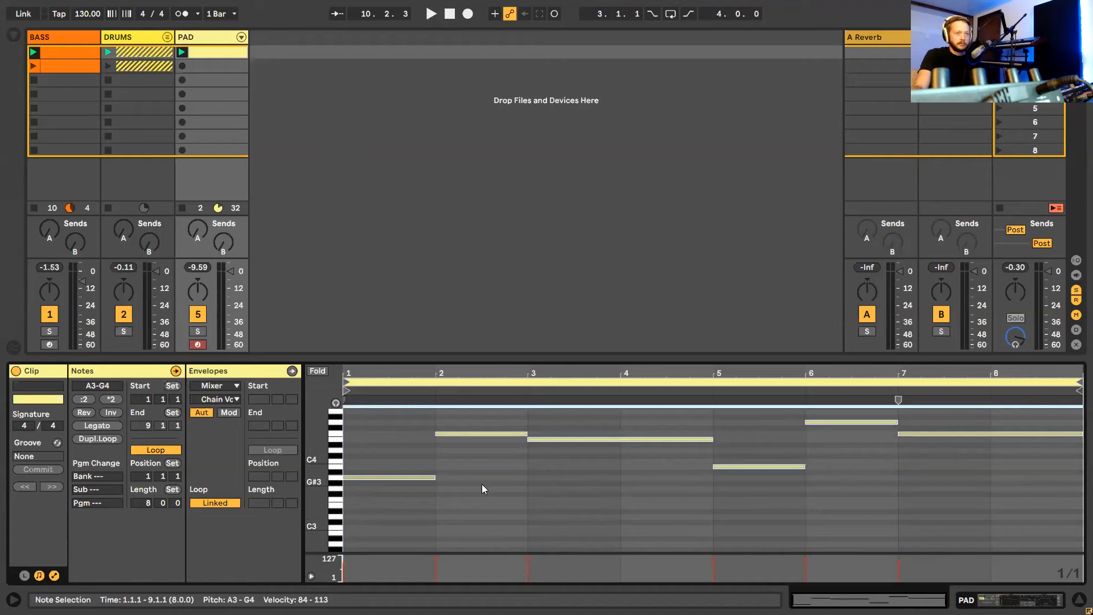
key("space")
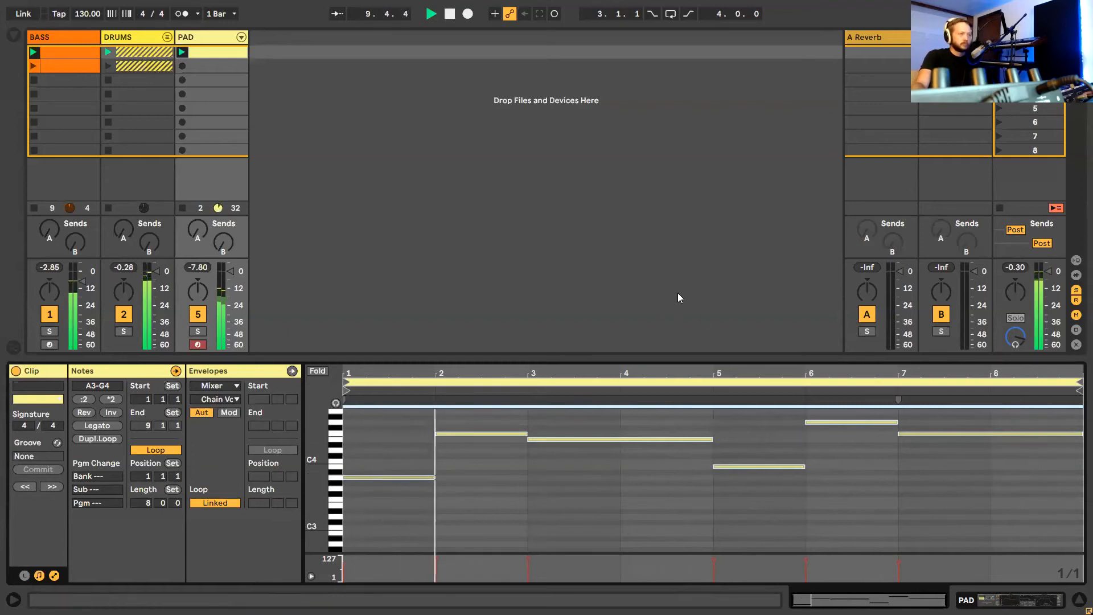
left_click(231, 273)
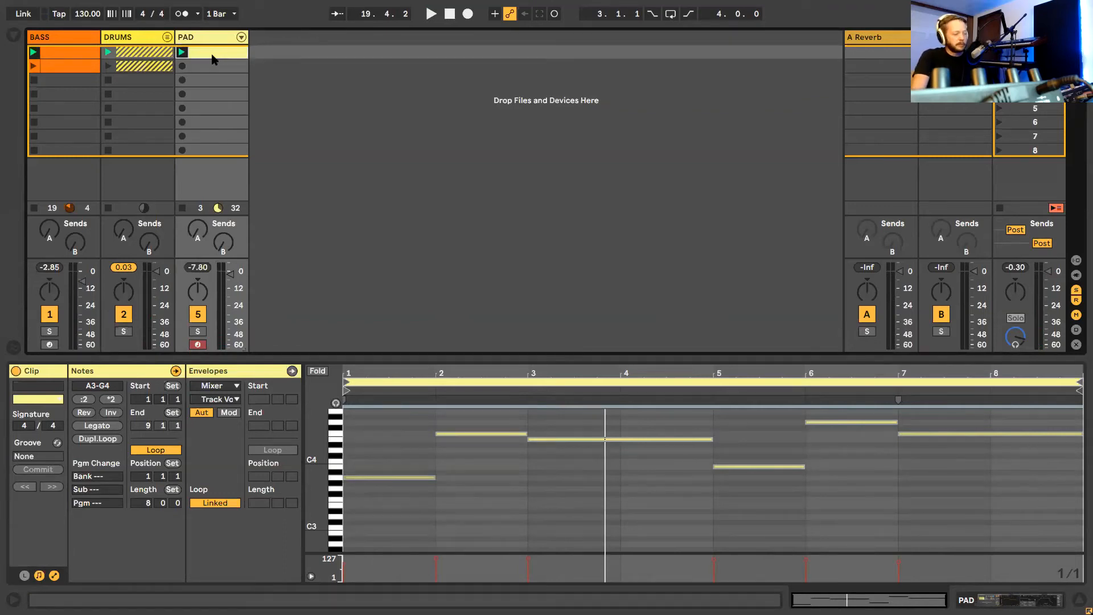
Copy the PAD clip to the second scene and transpose all its notes down three semitones to F#3-E4.
left_click_drag(211, 63, 211, 67)
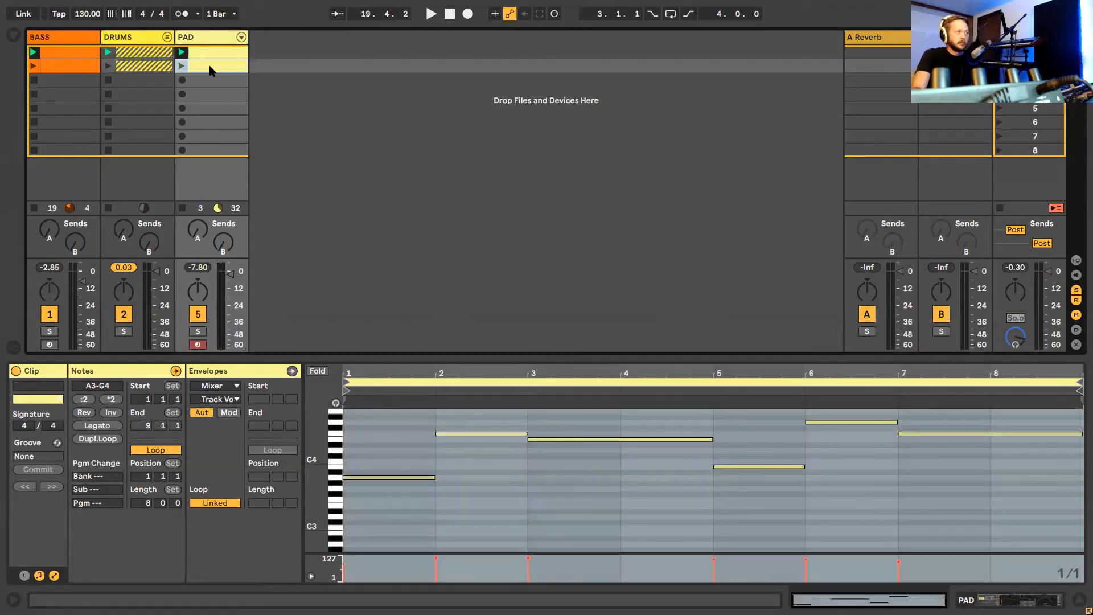
left_click_drag(377, 514, 990, 415)
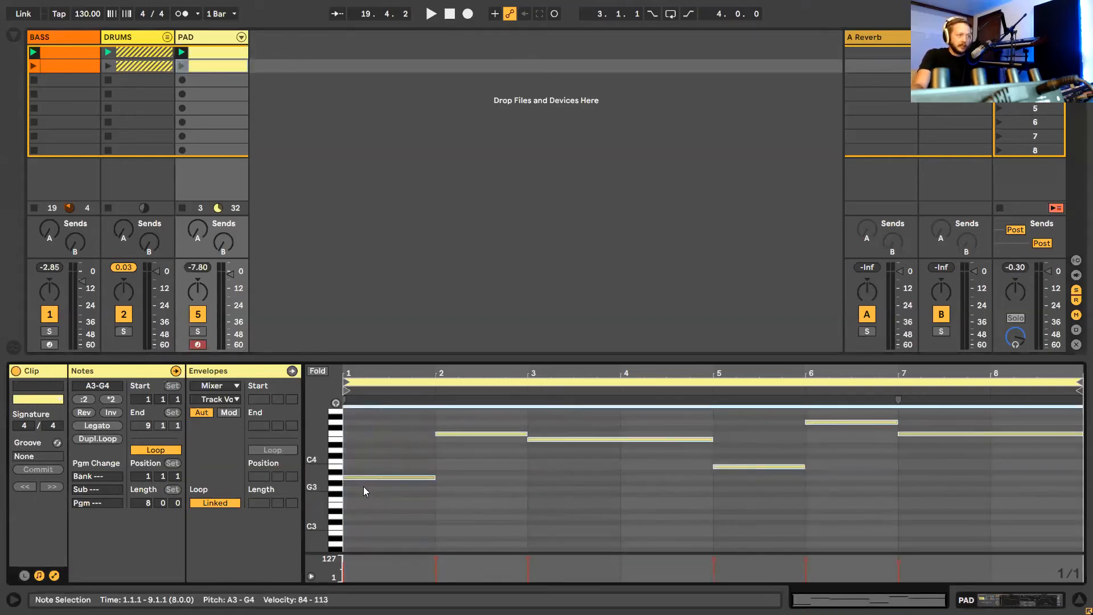
left_click_drag(357, 477, 363, 494)
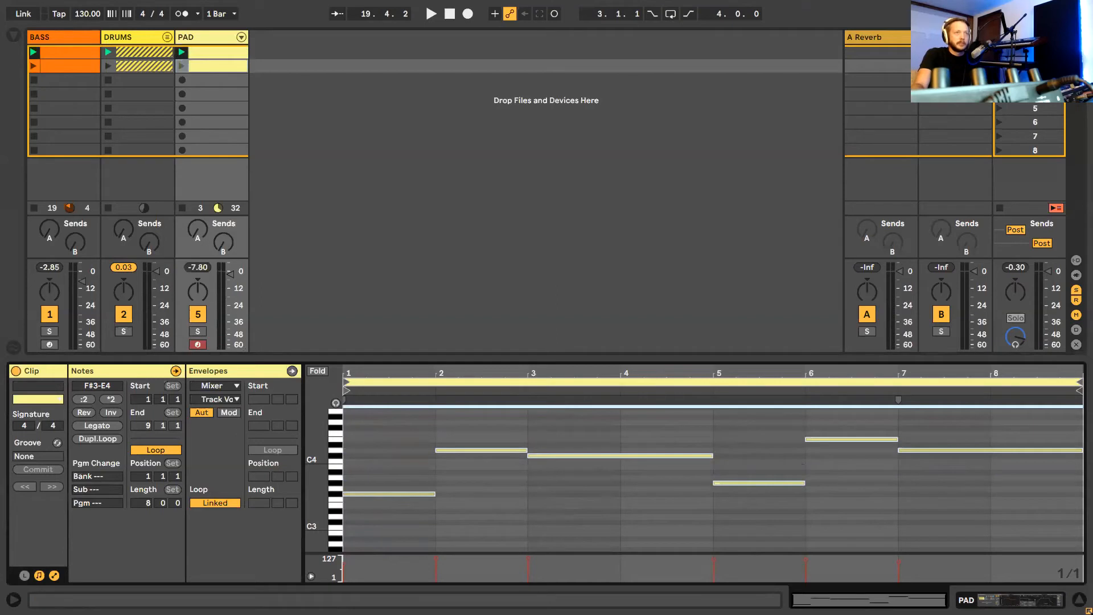
Play both scenes with their PAD clips and view the first clip's notes with the editor folded to used pitches.
left_click(182, 52)
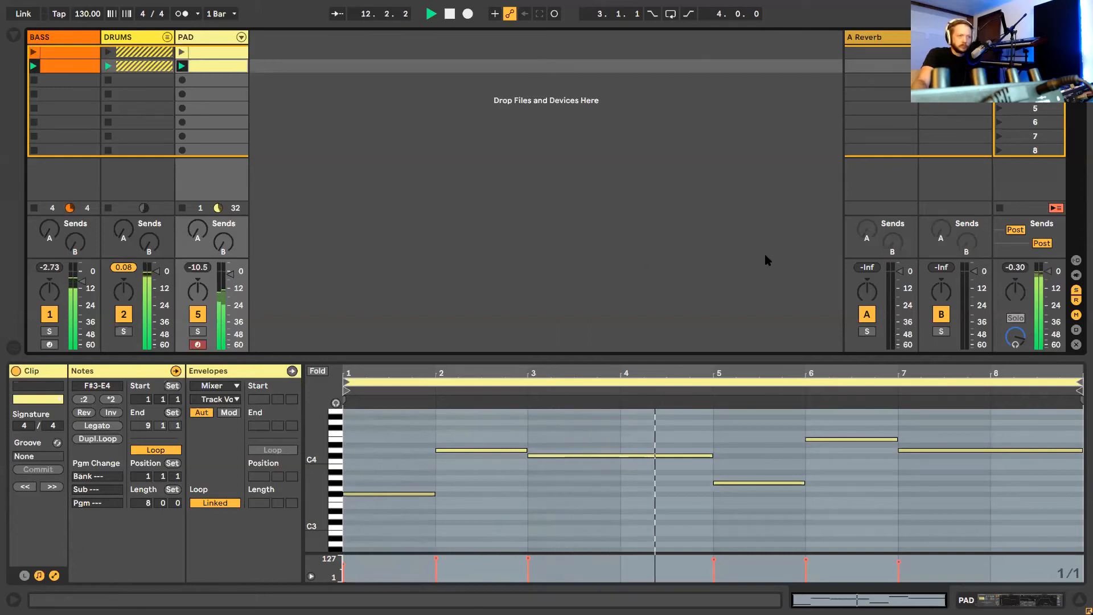
left_click(318, 375)
left_click(206, 52)
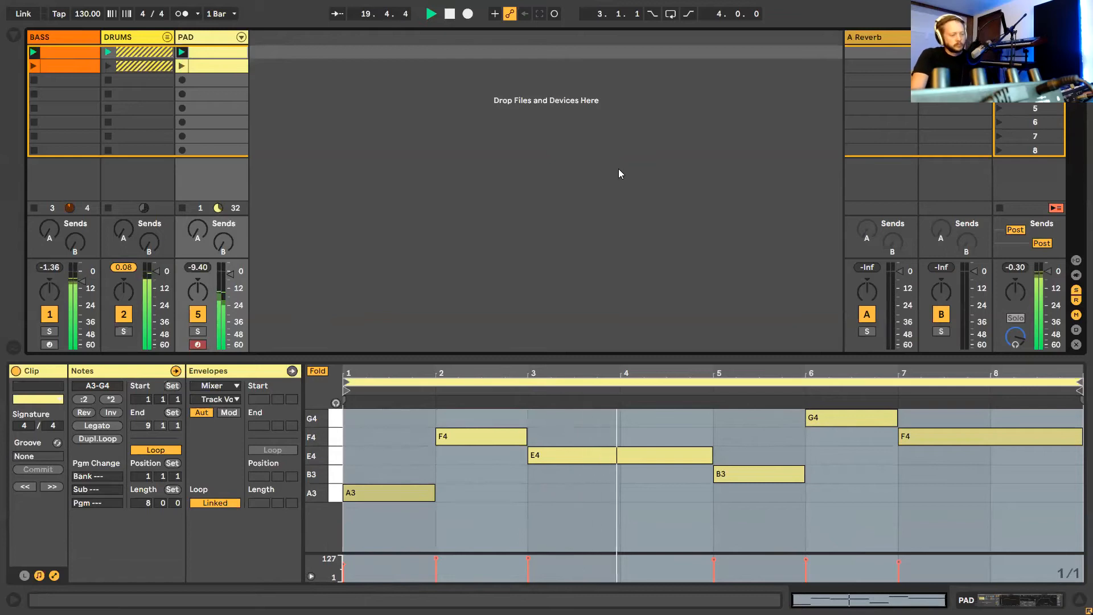
key("space")
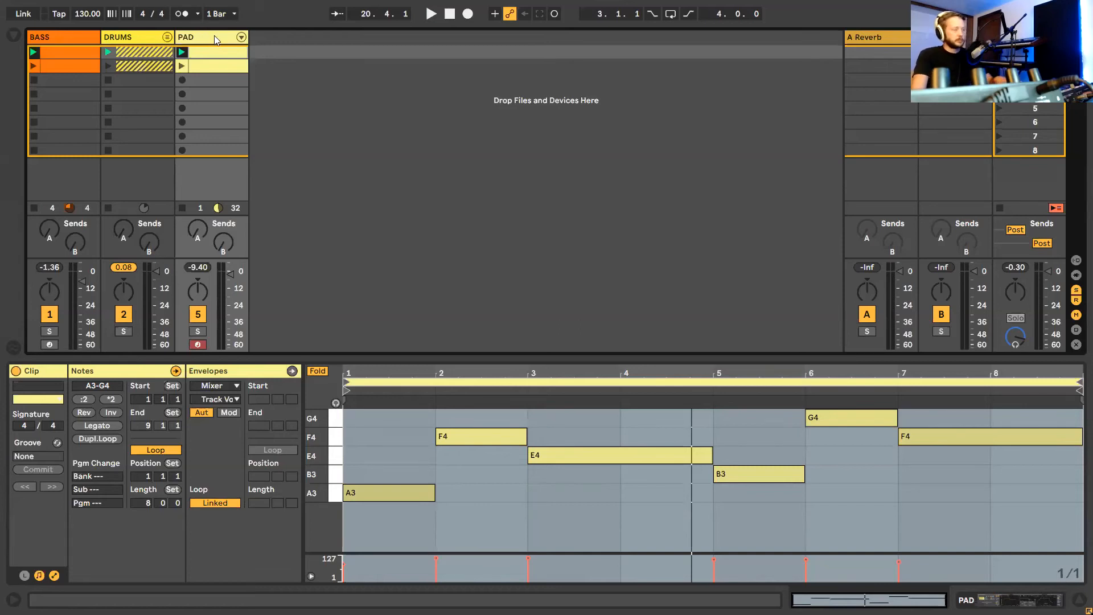
Insert a new MIDI track after PAD and show the browser's Instruments list with the Wavetable presets collapsed.
key("ctrl+shift+t")
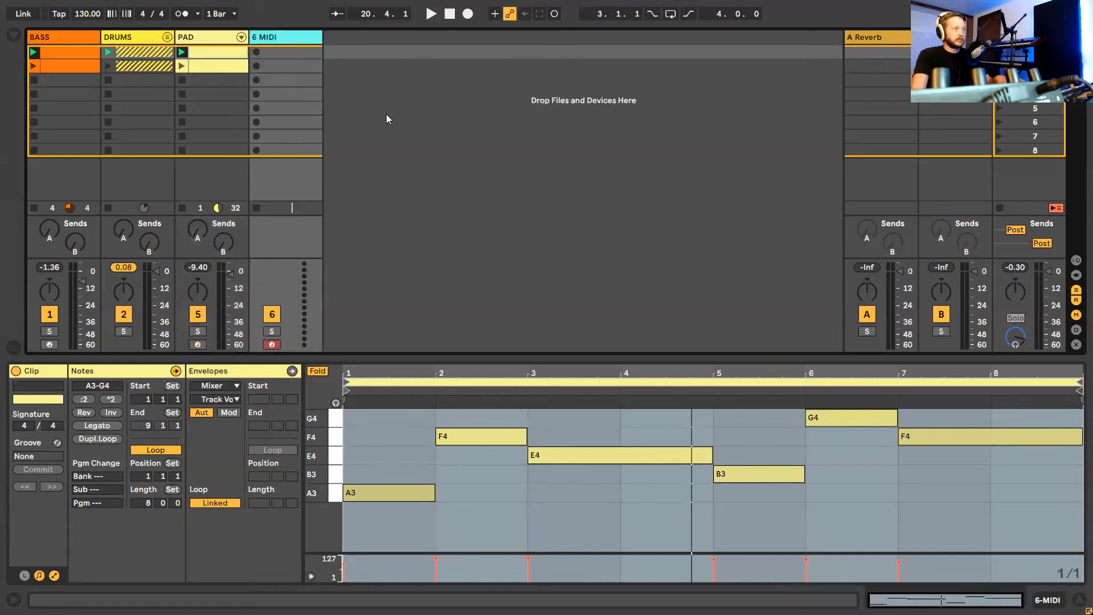
left_click(20, 35)
scroll(188, 228, "up", 7)
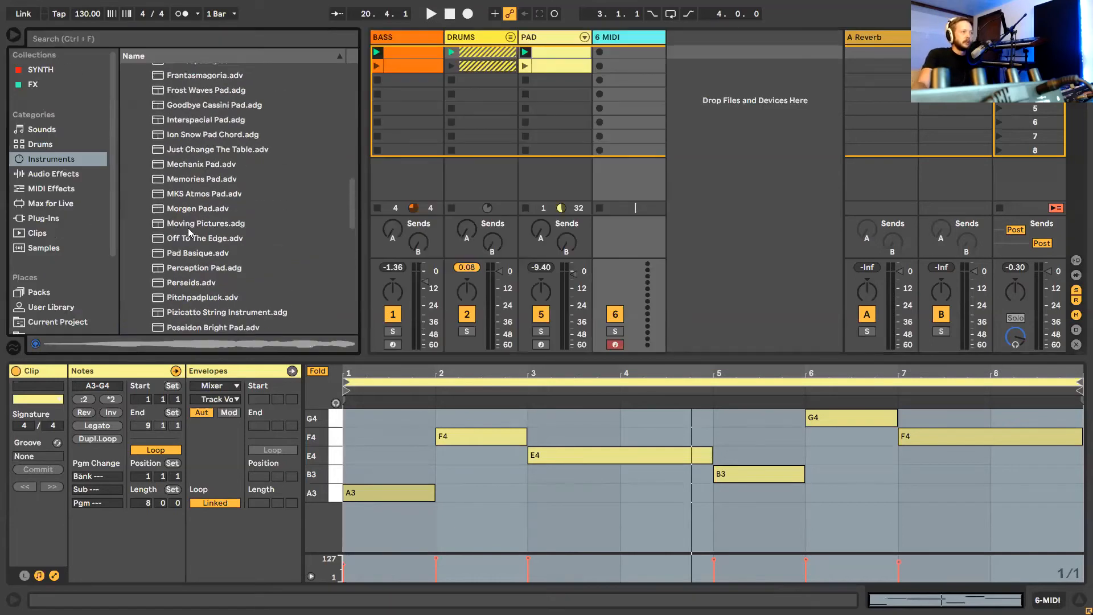
left_click_drag(351, 198, 349, 109)
left_click(128, 186)
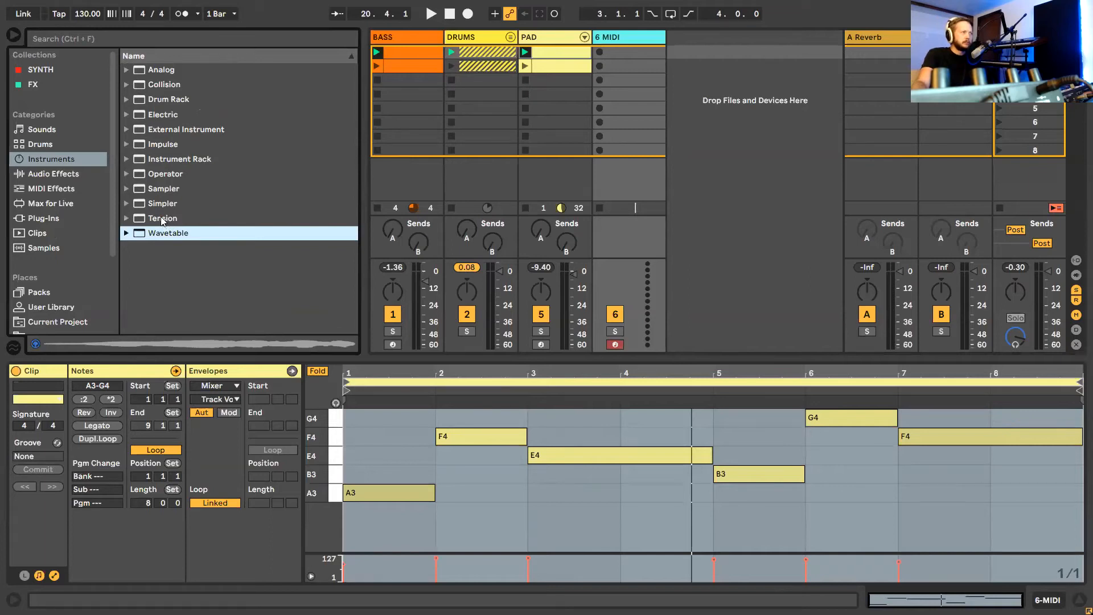
Look through Collision's Percussive presets and open its Piano & Keys folder.
left_click(151, 83)
left_click(126, 84)
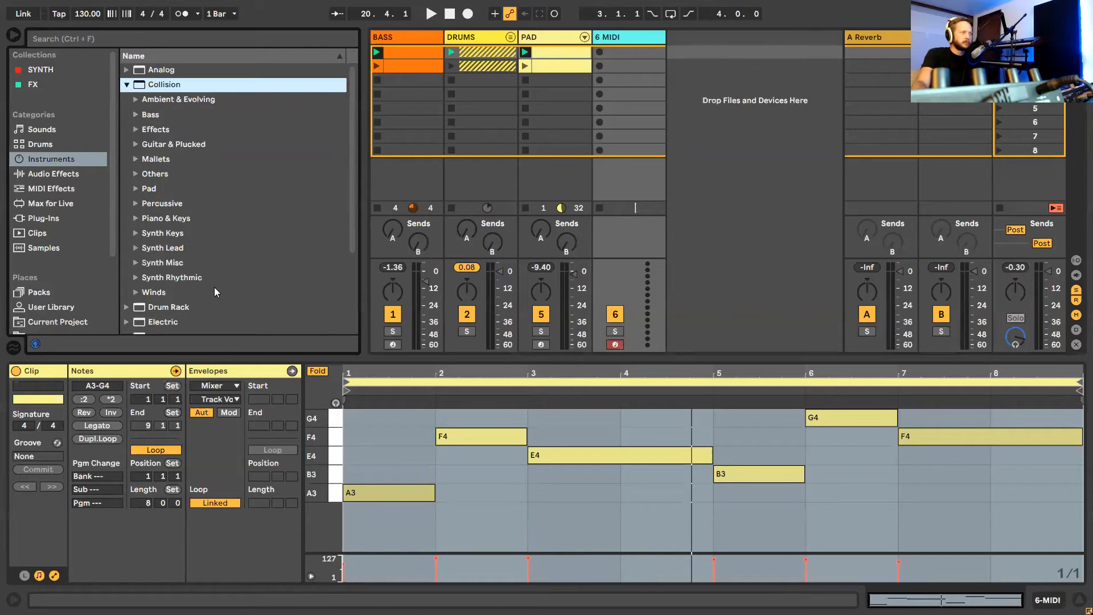
left_click(135, 204)
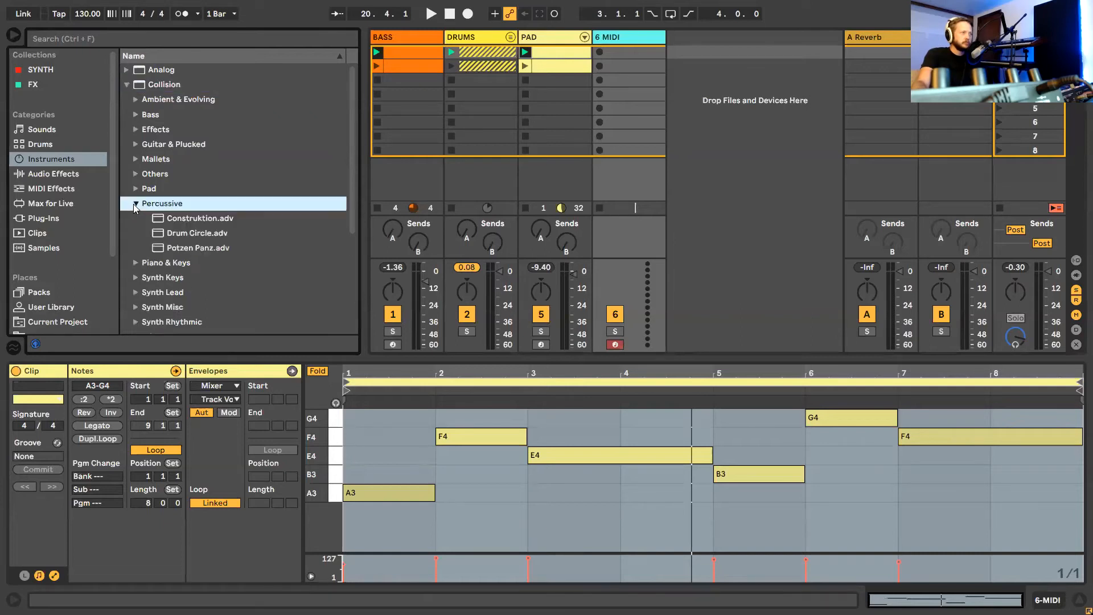
left_click(135, 204)
left_click(137, 218)
Audition Collision's Piano & Keys presets and load Collateral.adg onto the new MIDI track.
left_click(204, 248)
left_click(199, 307)
scroll(196, 274, "down", 3)
left_click(195, 262)
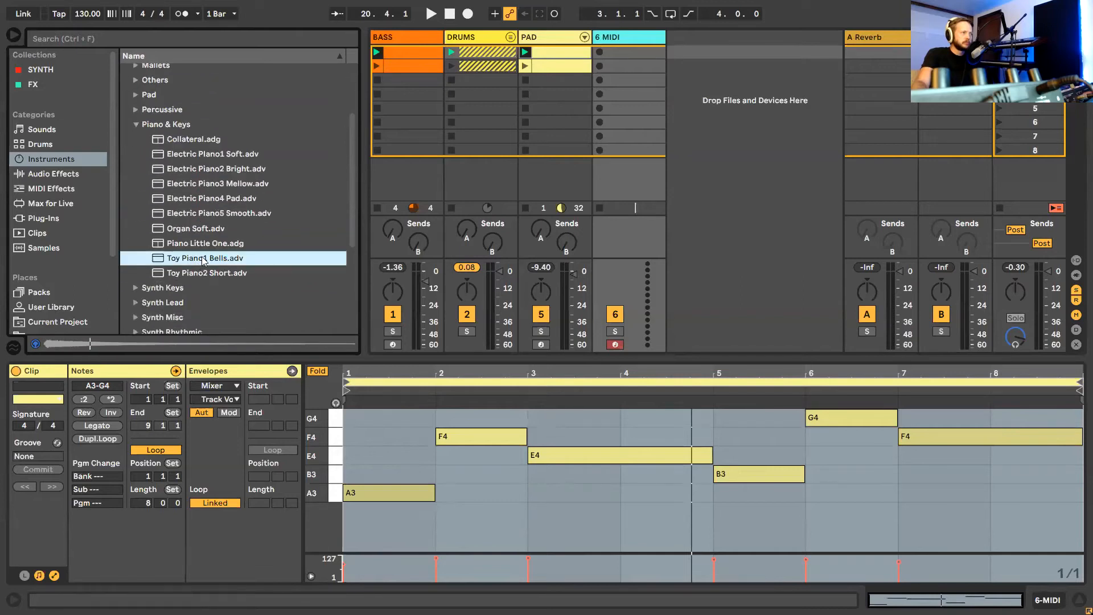
left_click(193, 244)
left_click(195, 229)
left_click(196, 184)
left_click(195, 154)
left_click(196, 139)
scroll(199, 203, "up", 2)
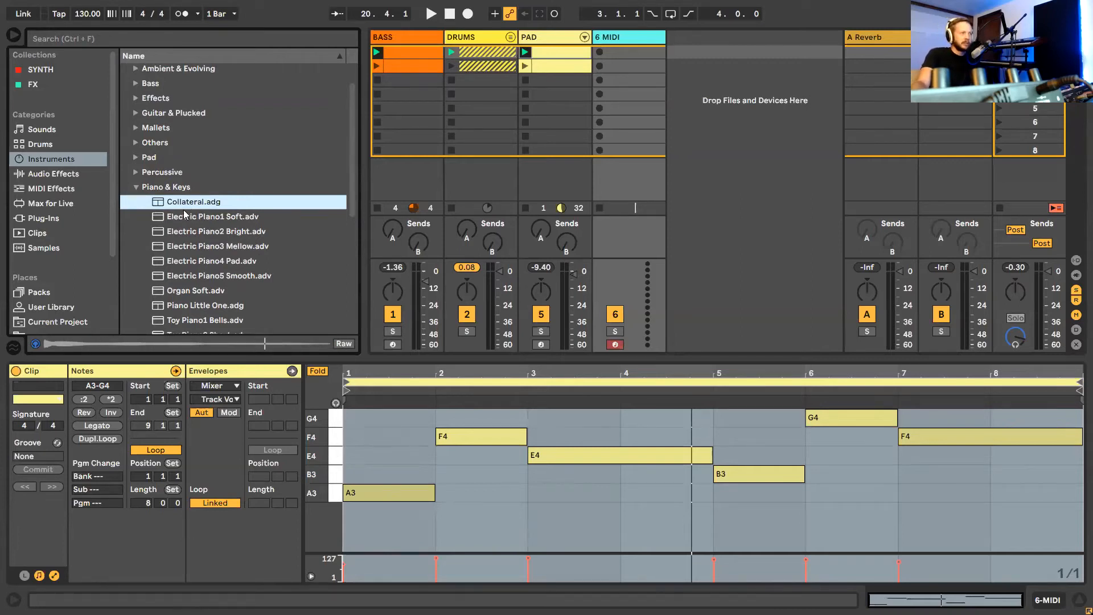
left_click_drag(166, 201, 629, 84)
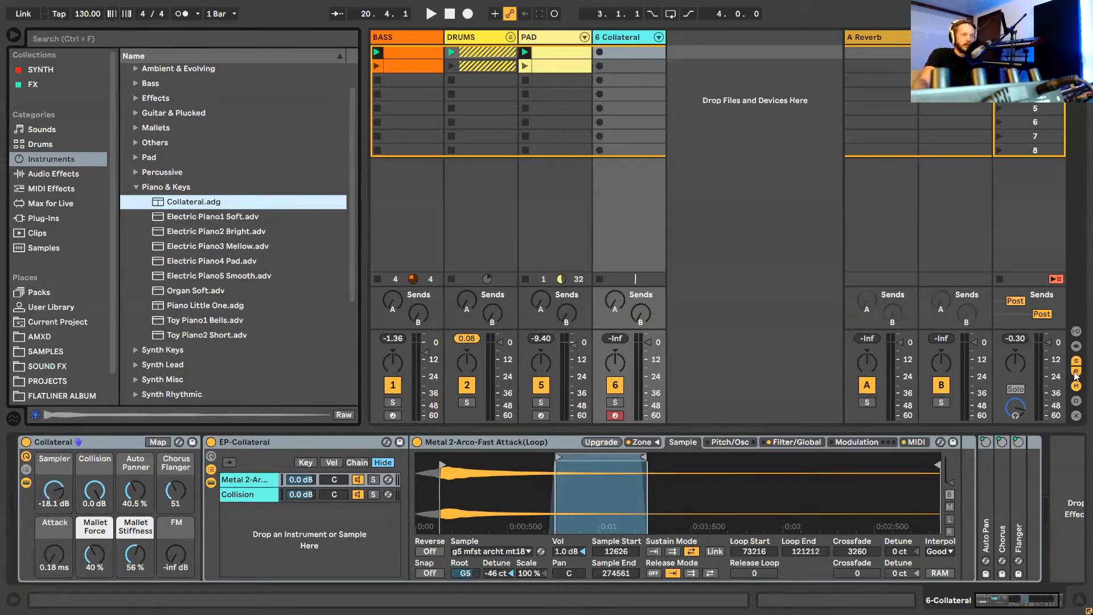
Show the track routing section and set the Collateral track's MIDI input to PAD.
left_click(1076, 331)
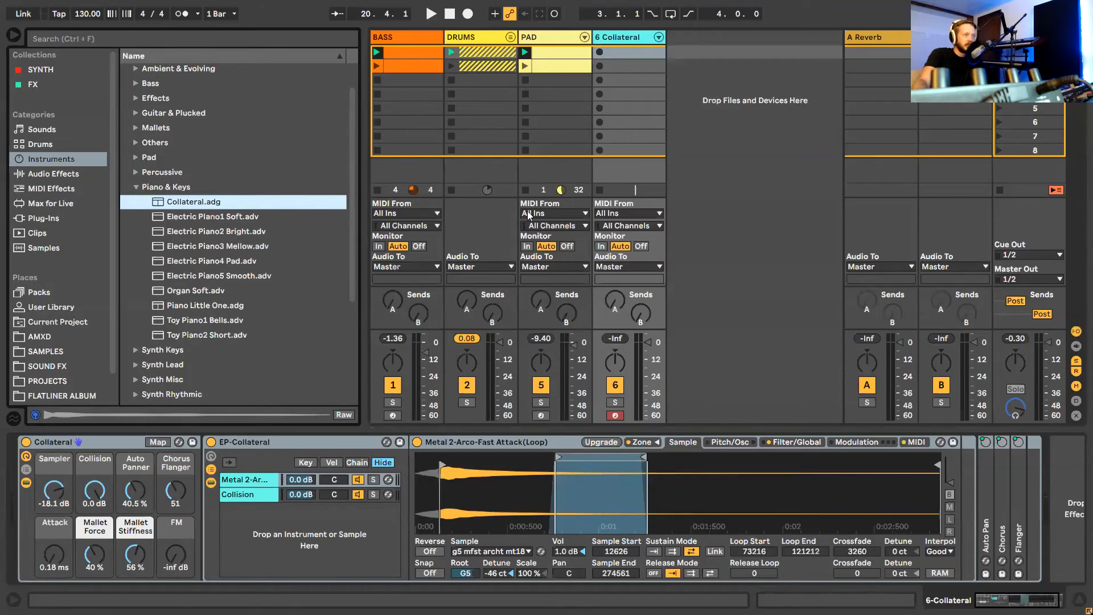
left_click(643, 216)
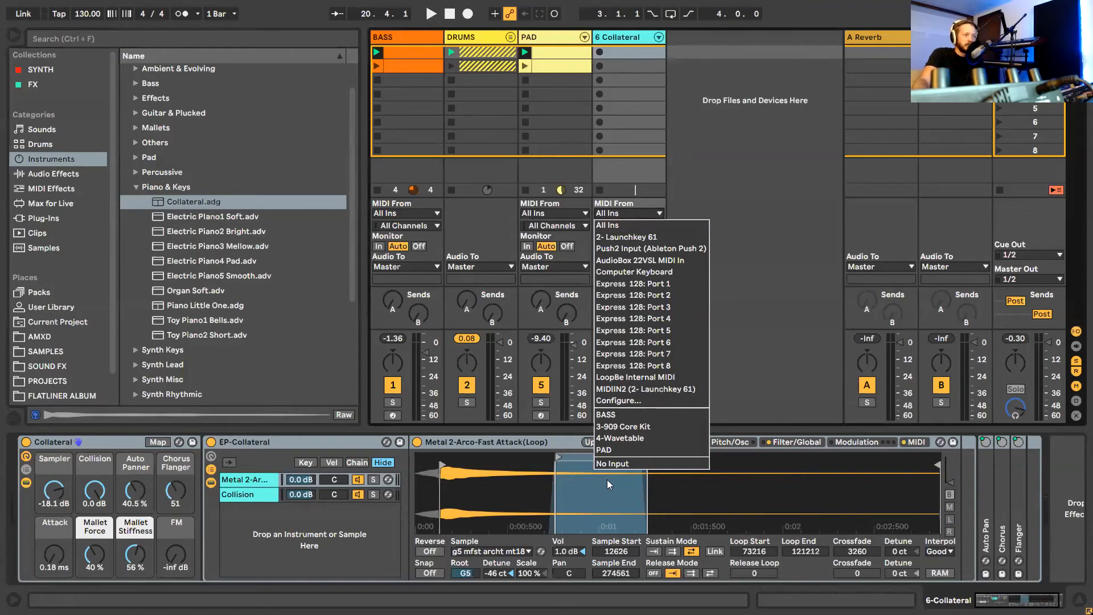
left_click(622, 450)
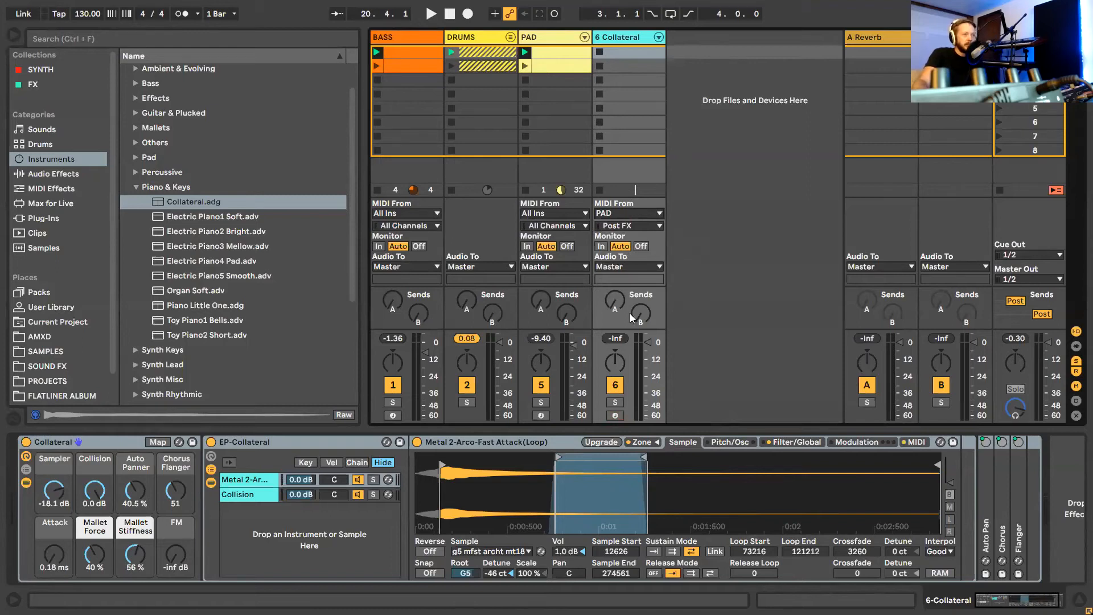
Set the Collateral track's monitoring to In and audition it during playback with MIDI coming from the PAD track.
left_click(602, 246)
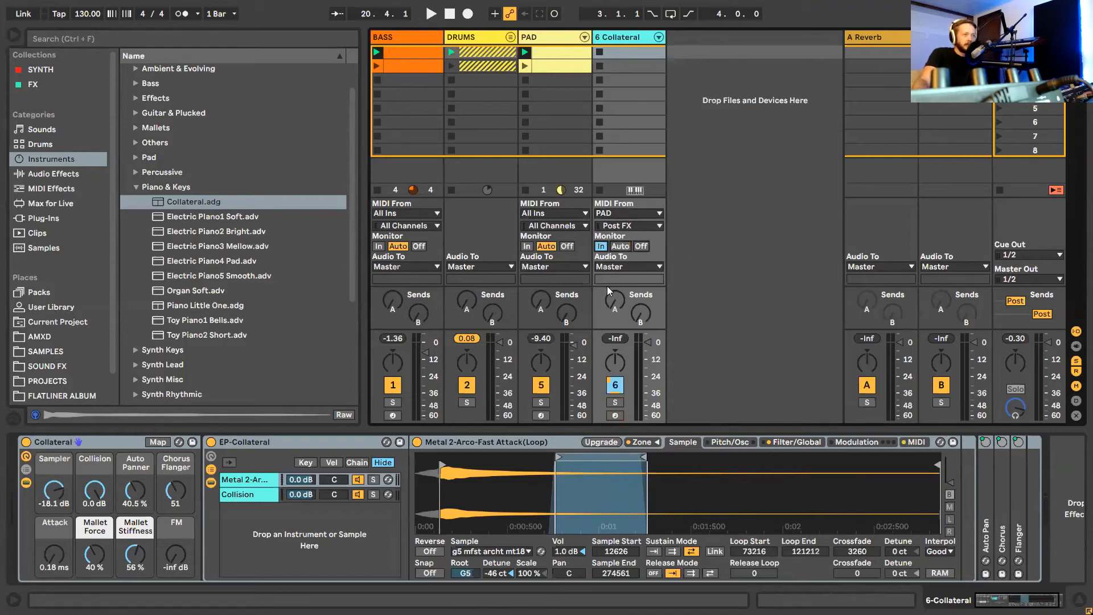
left_click(620, 246)
key("space")
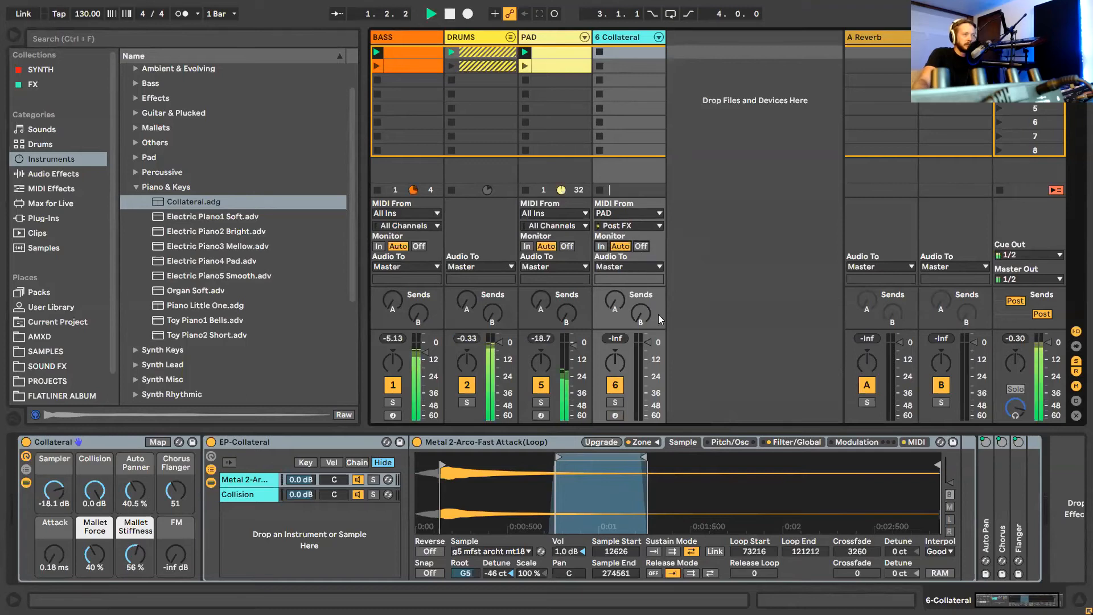
left_click(601, 246)
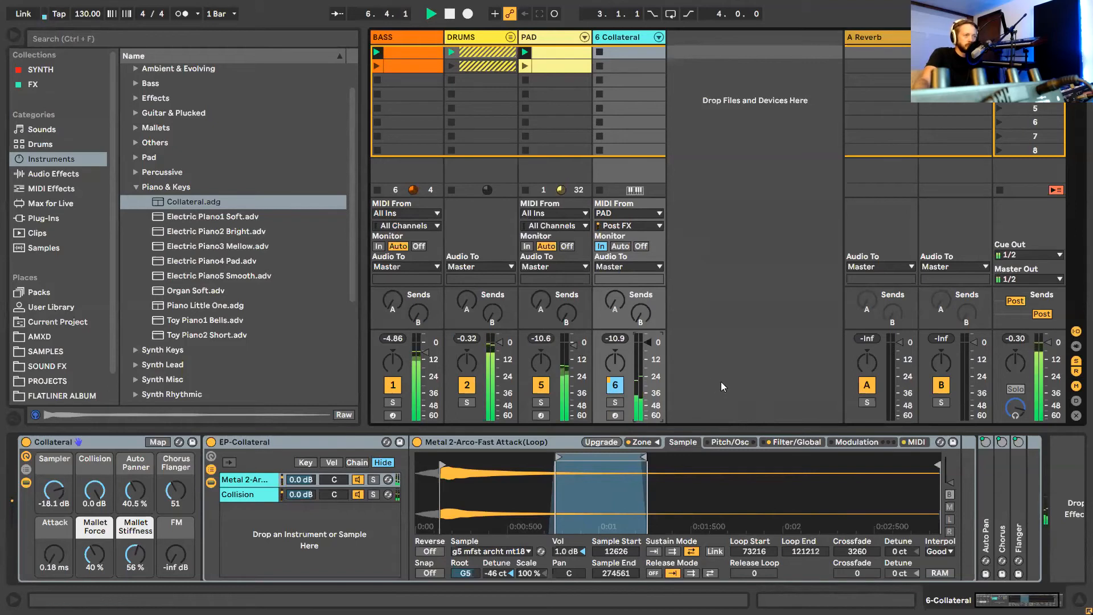
key("space")
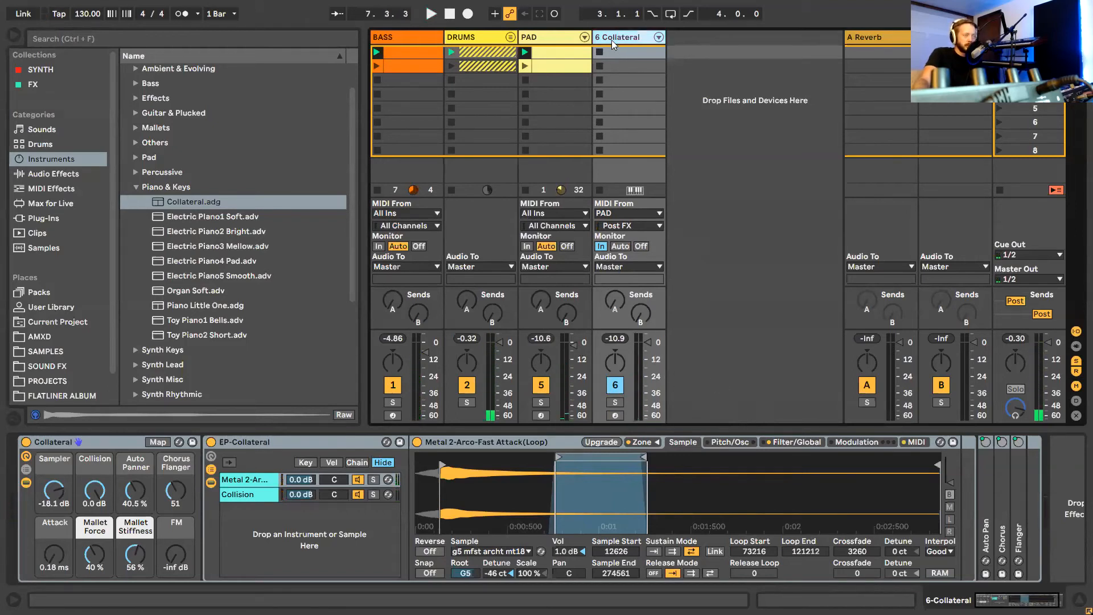
Add a Compressor to the Collateral track and, during playback, lower its threshold to -26.3 dB.
left_click(44, 176)
left_click(169, 128)
left_click_drag(169, 128, 636, 41)
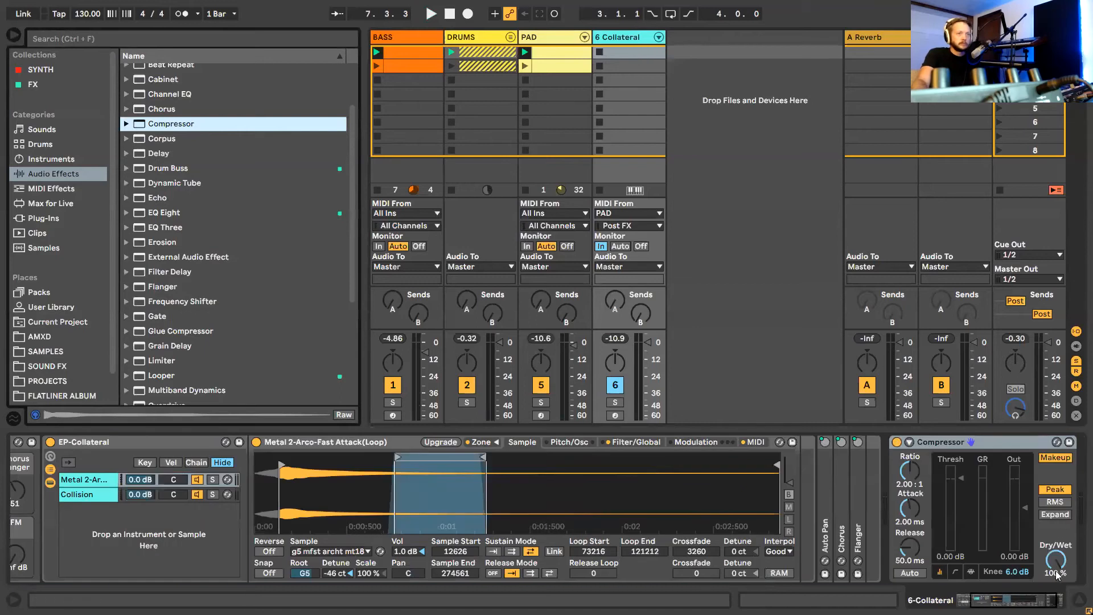
key("space")
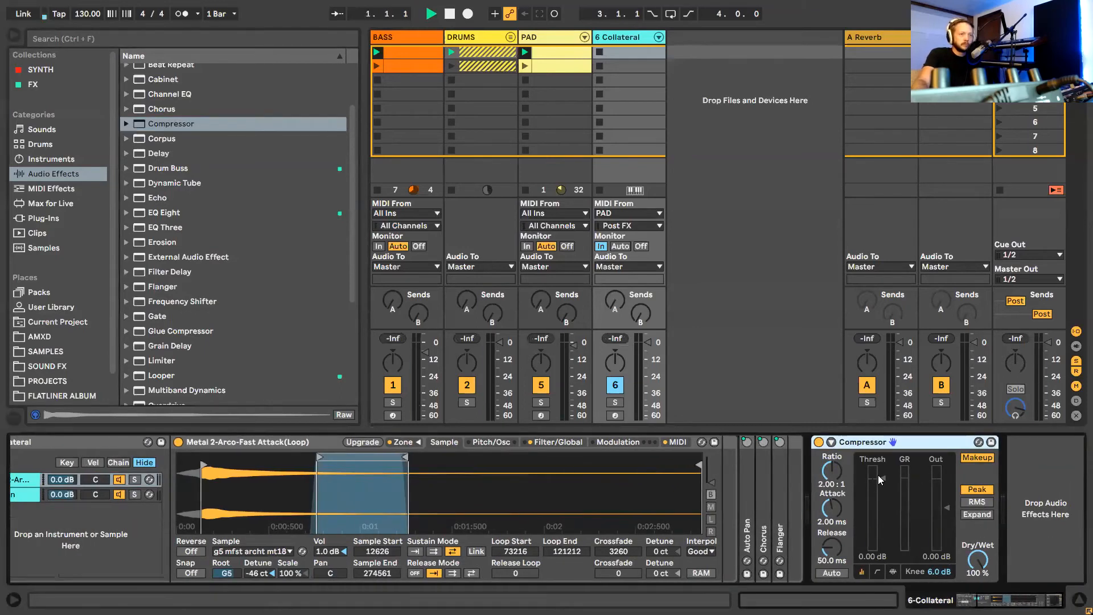
left_click_drag(883, 487, 883, 523)
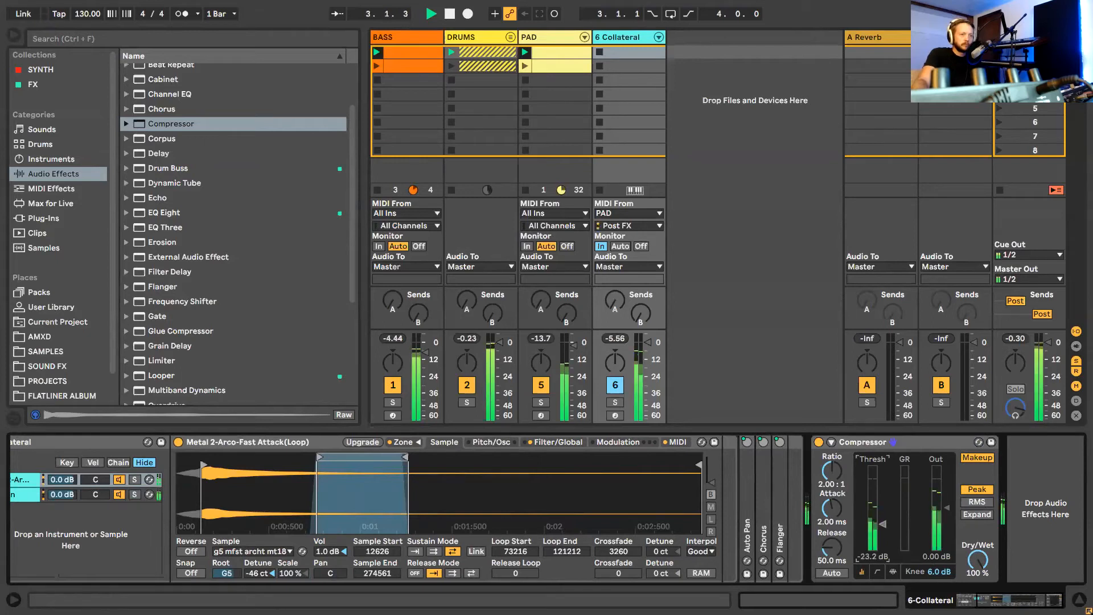
left_click_drag(882, 523, 883, 526)
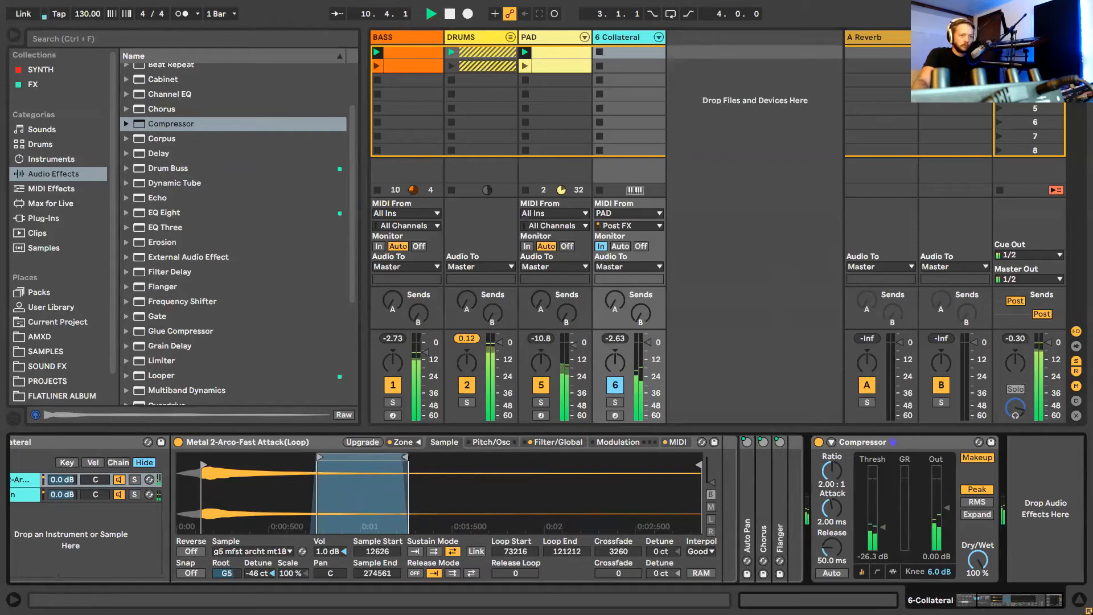
Launch the second scene to hear the Collateral part with it, and stop playback.
scroll(546, 508, "left", 5)
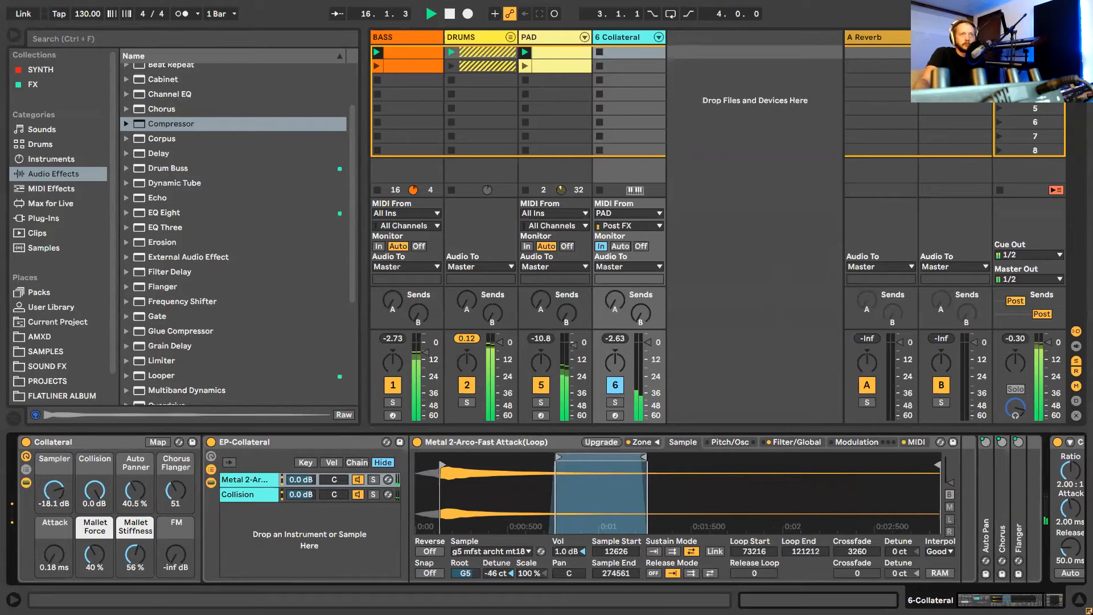
left_click(999, 66)
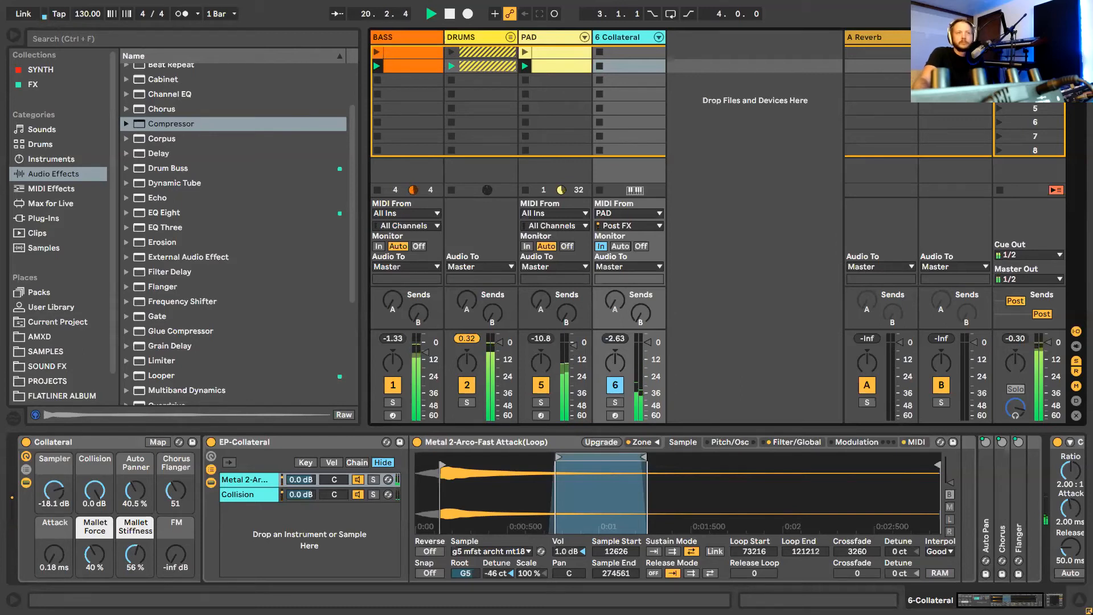
key("space")
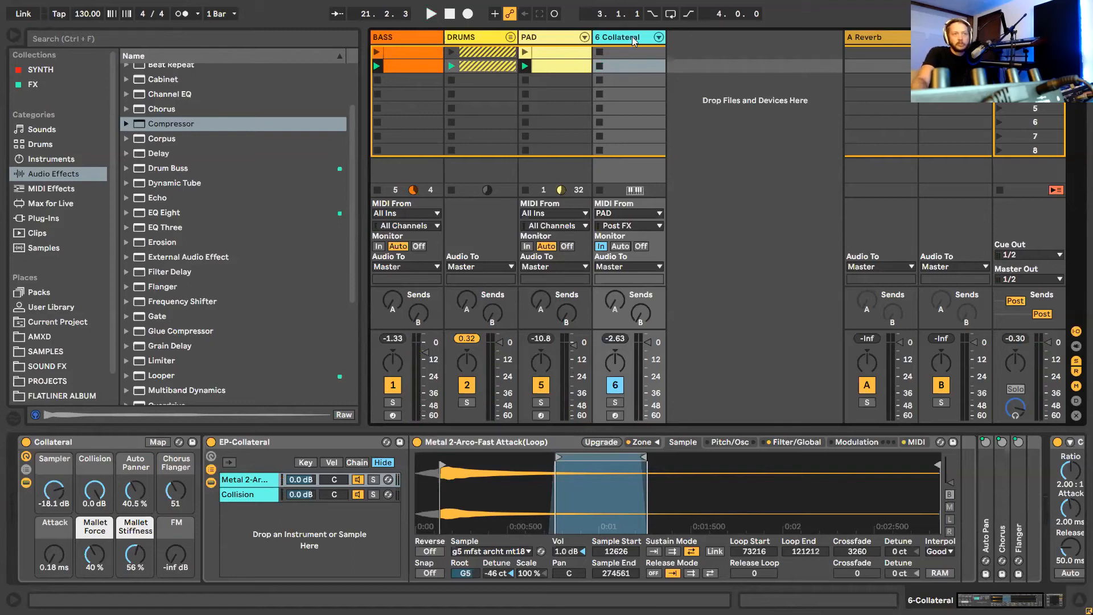
Rename the Collateral track as ARP and play the set with its Arpeggiator device in view.
type("ARP")
key("Return")
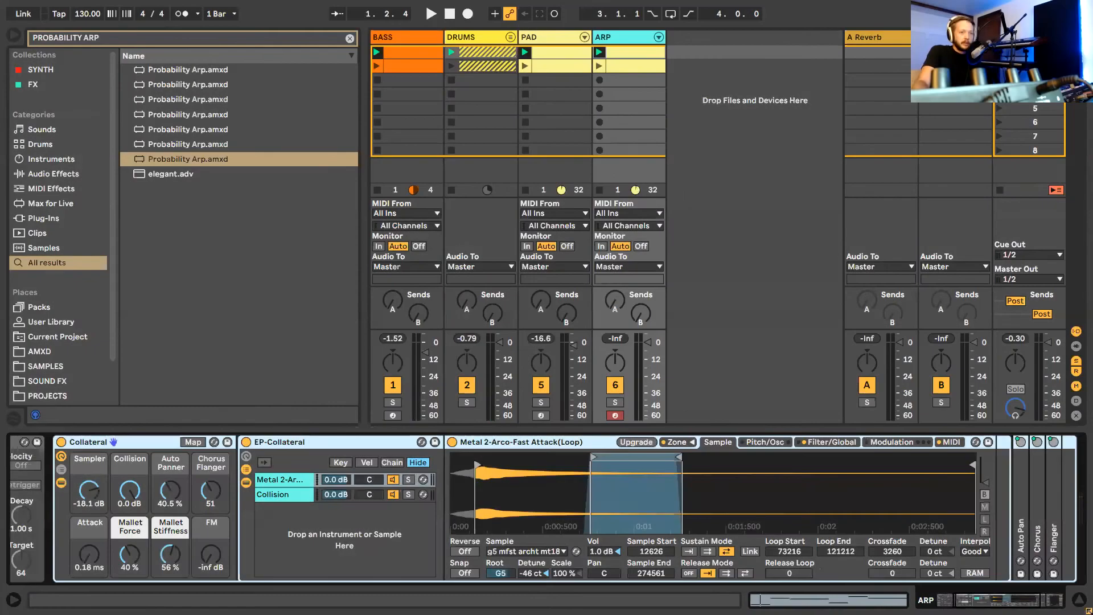
left_click(25, 442)
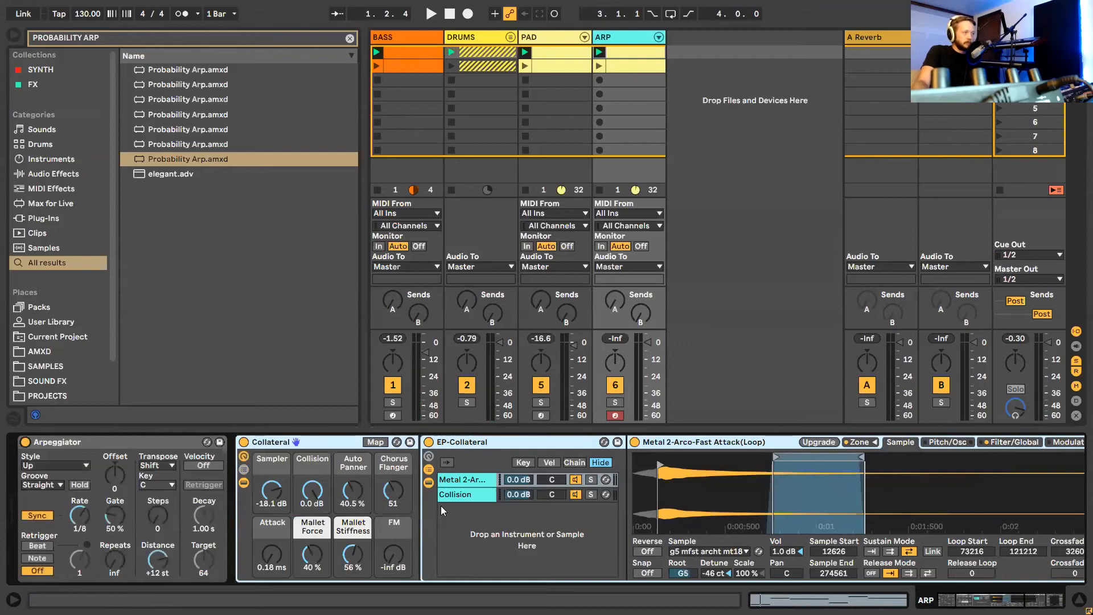
key("space")
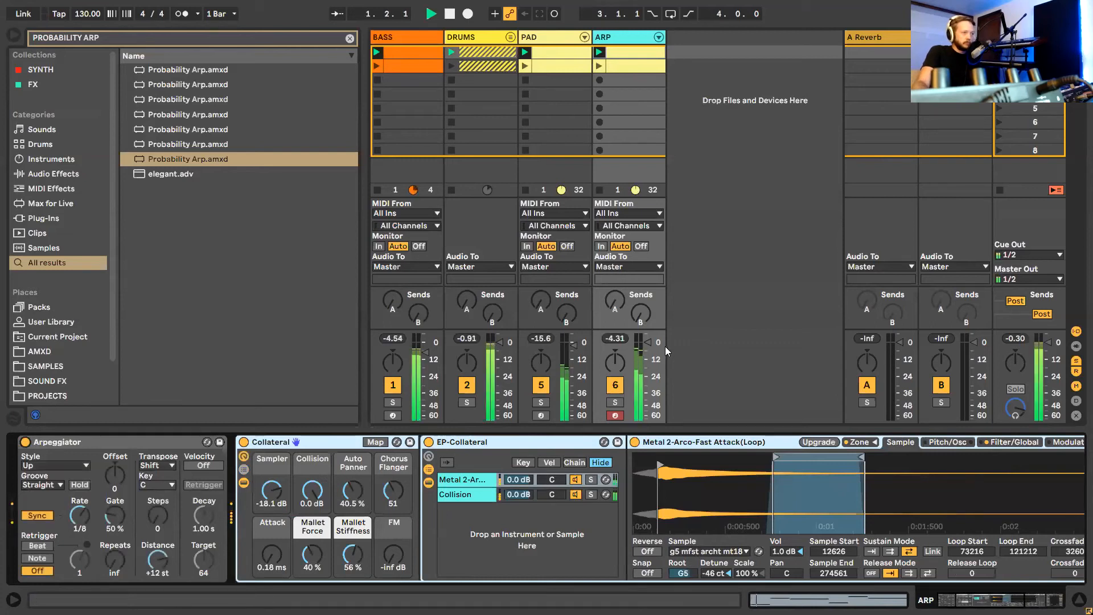
Unfold the first ARP clip's piano roll and add one-bar notes: B3 and D4 in bar 1, G4 in bar 2.
double_click(628, 51)
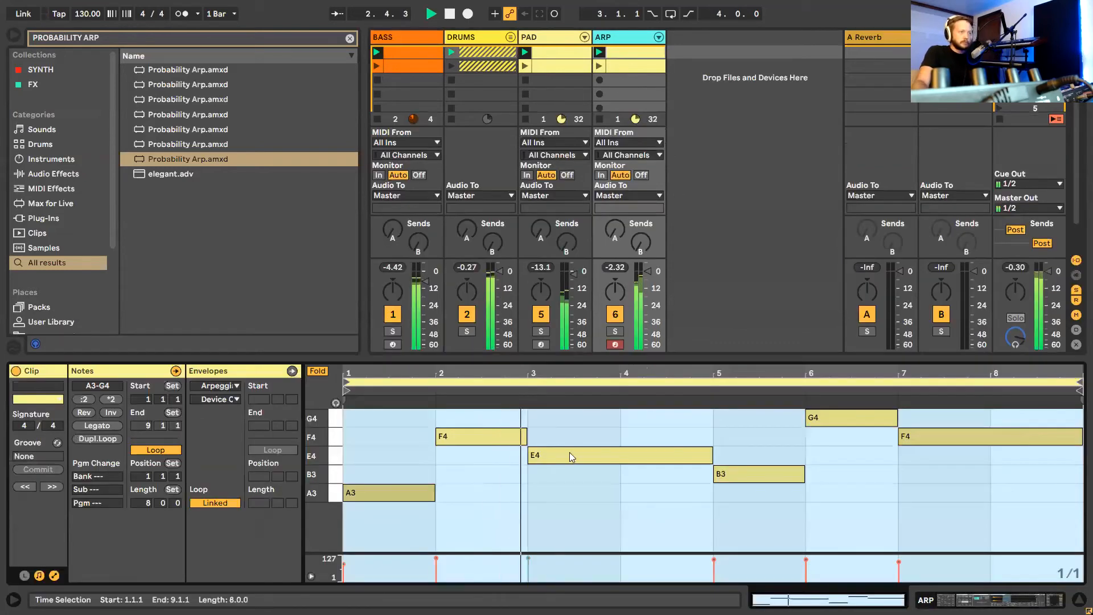
left_click(311, 370)
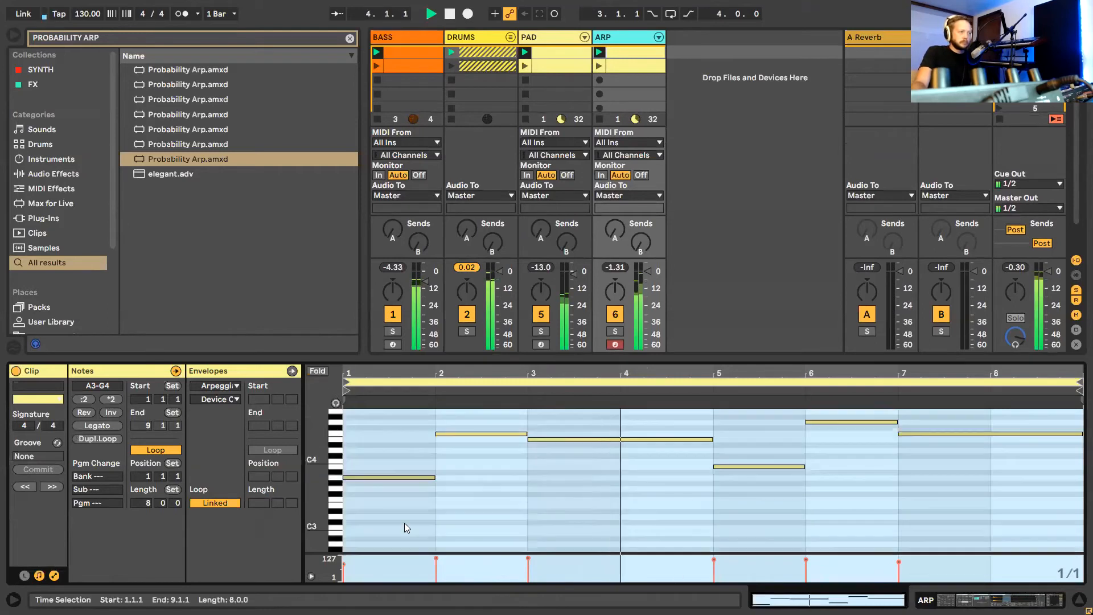
double_click(348, 465)
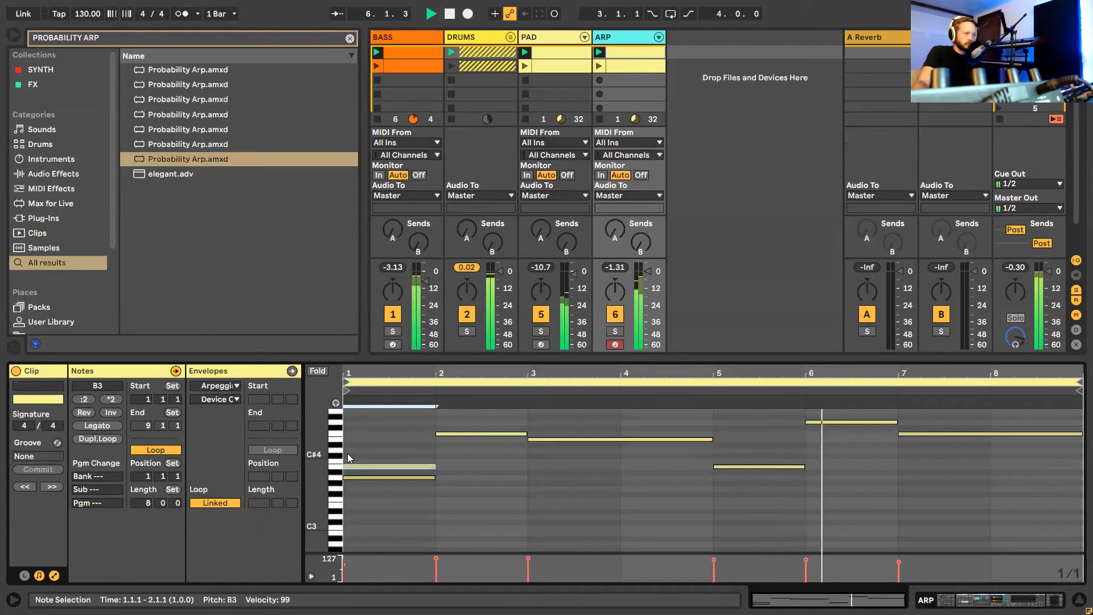
double_click(350, 451)
scroll(548, 455, "up", 2)
scroll(547, 465, "up", 1)
double_click(447, 470)
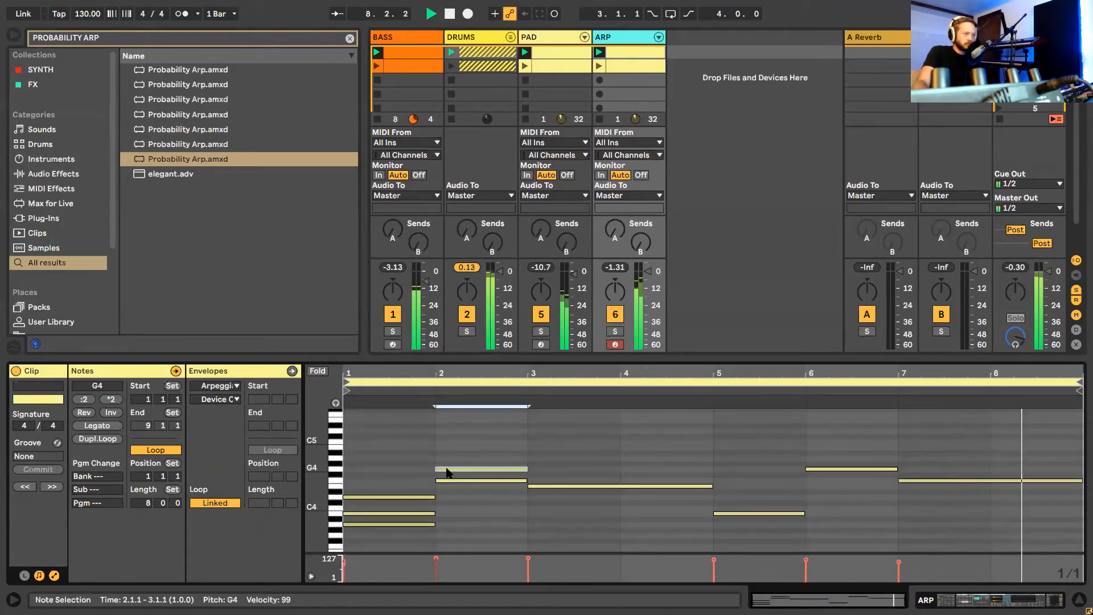
left_click(450, 459)
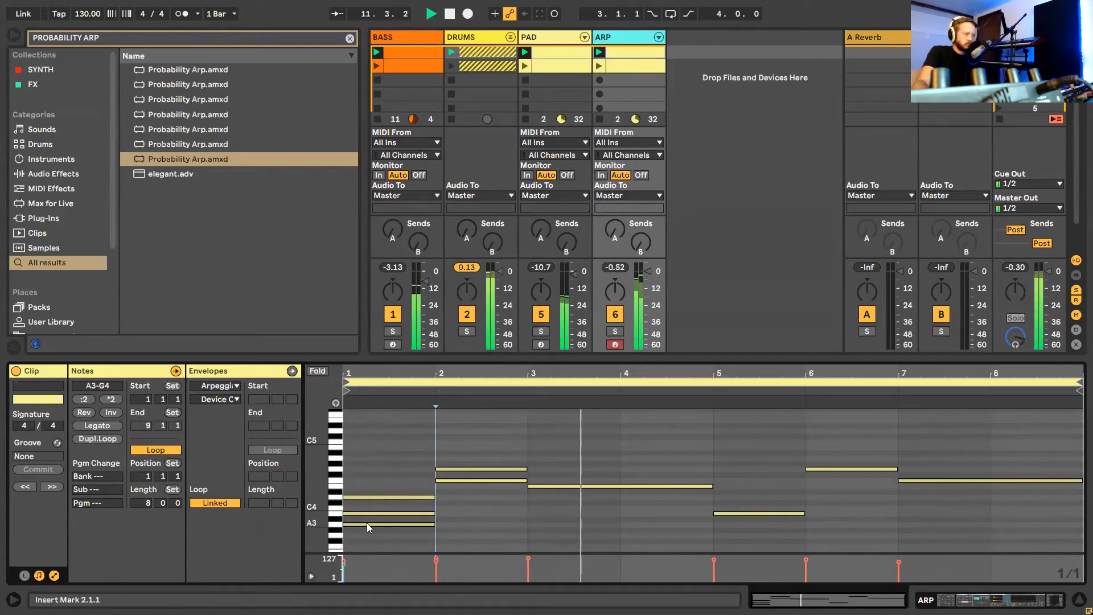
Delete the D4 note in bar 1 and add a two-bar G4 note starting at bar 3.
left_click(361, 498)
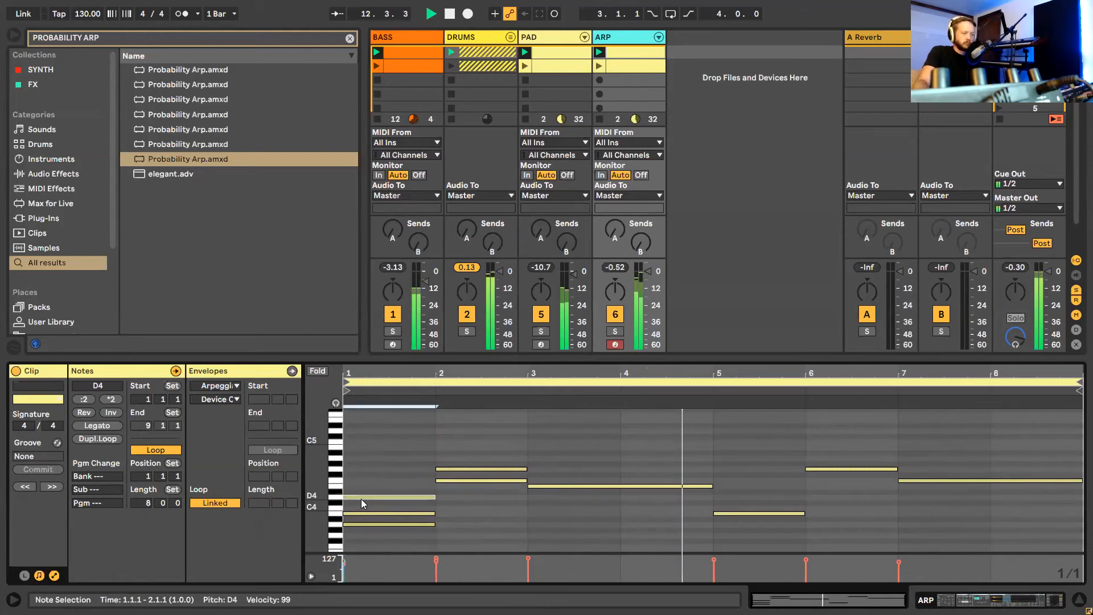
key("Delete")
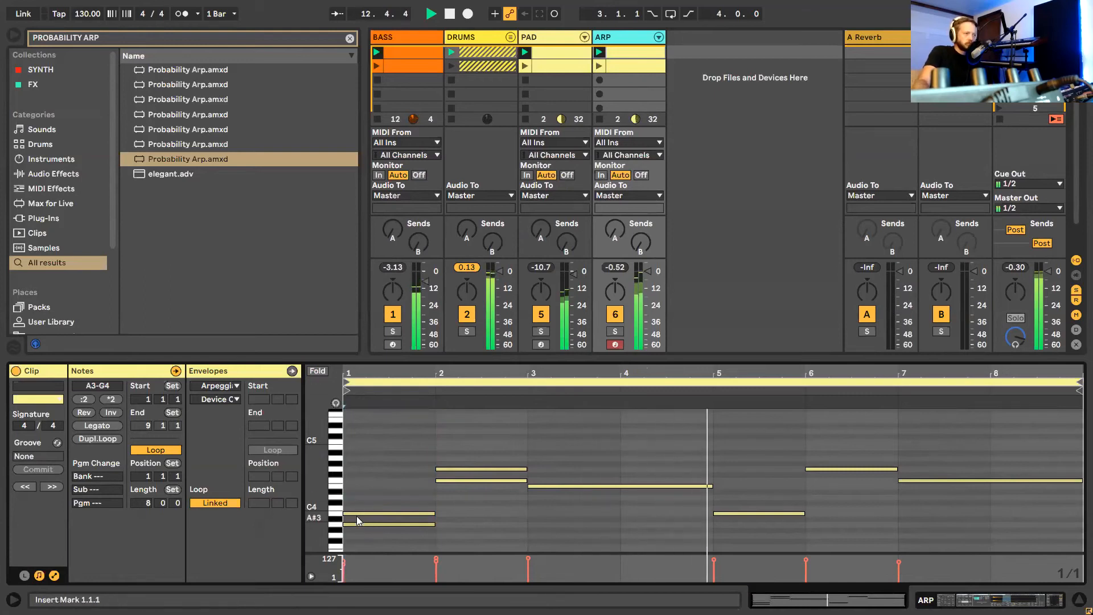
double_click(543, 469)
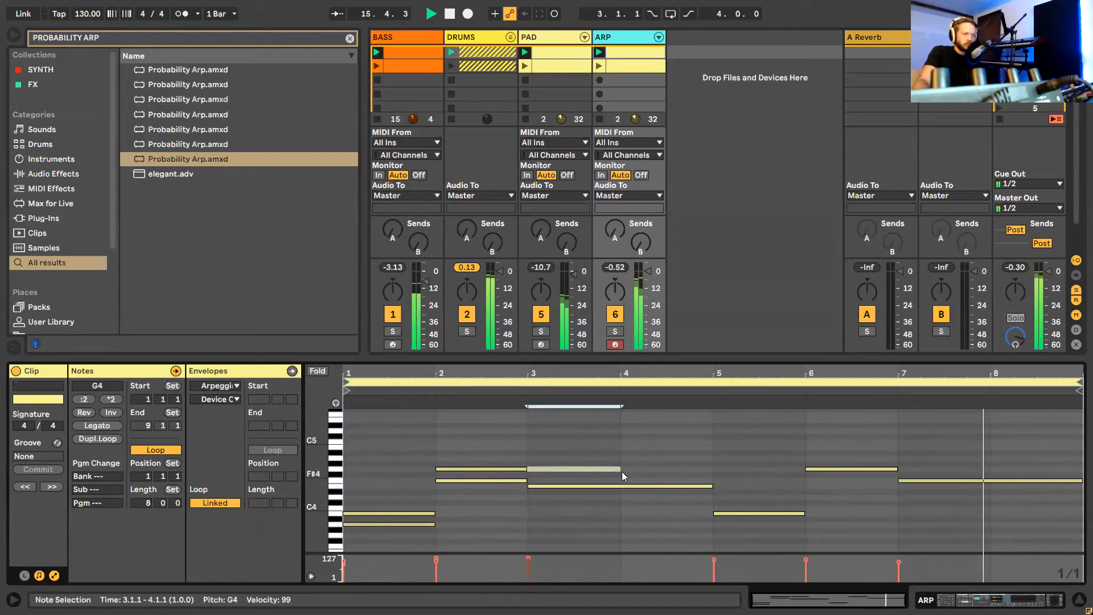
left_click_drag(622, 472, 688, 476)
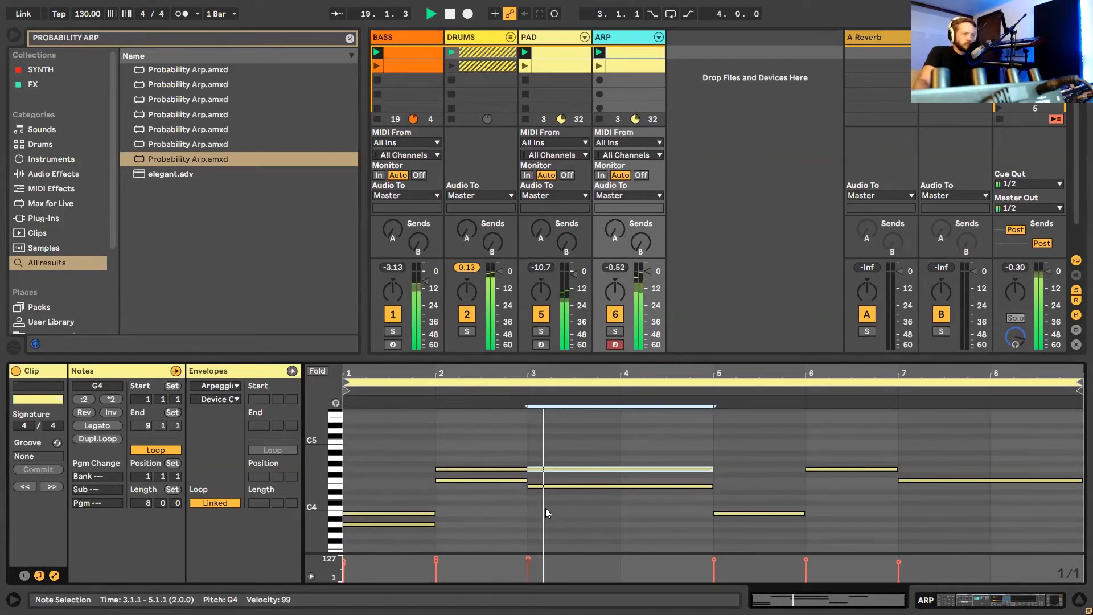
Add one-bar harmony notes to the ARP clip: D4 in bar 5, A4 in bar 6 and G4 in bar 7.
left_click(717, 497)
double_click(718, 497)
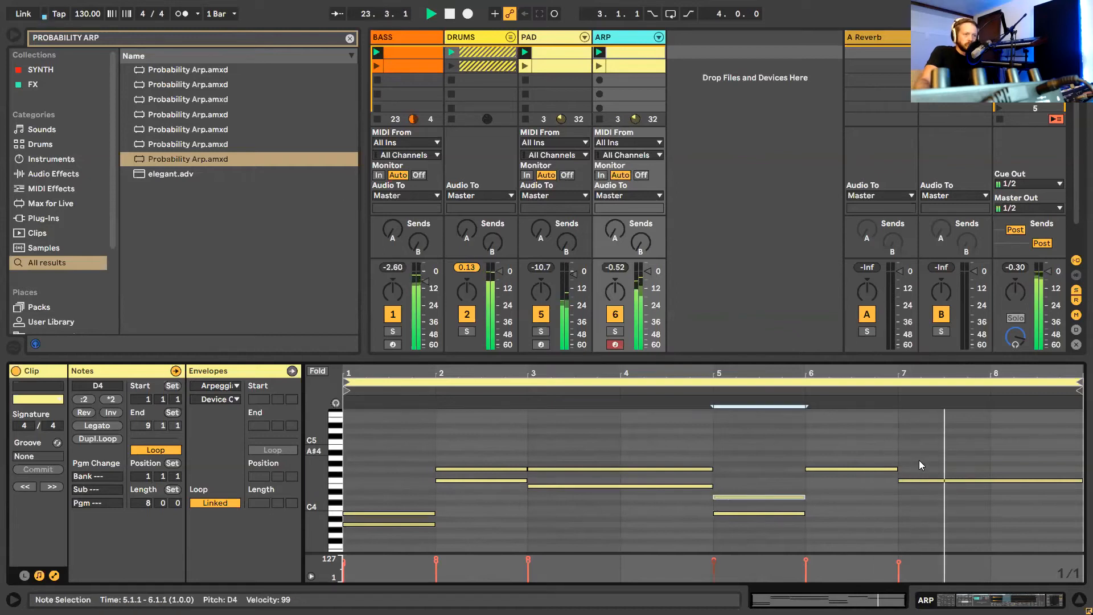
left_click(809, 458)
double_click(808, 457)
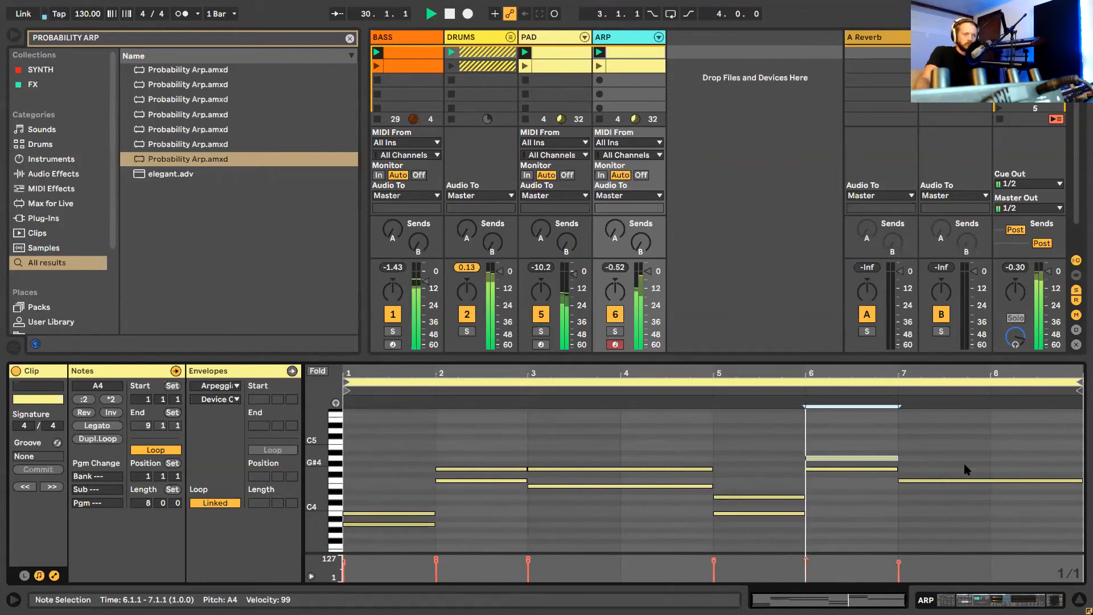
double_click(911, 470)
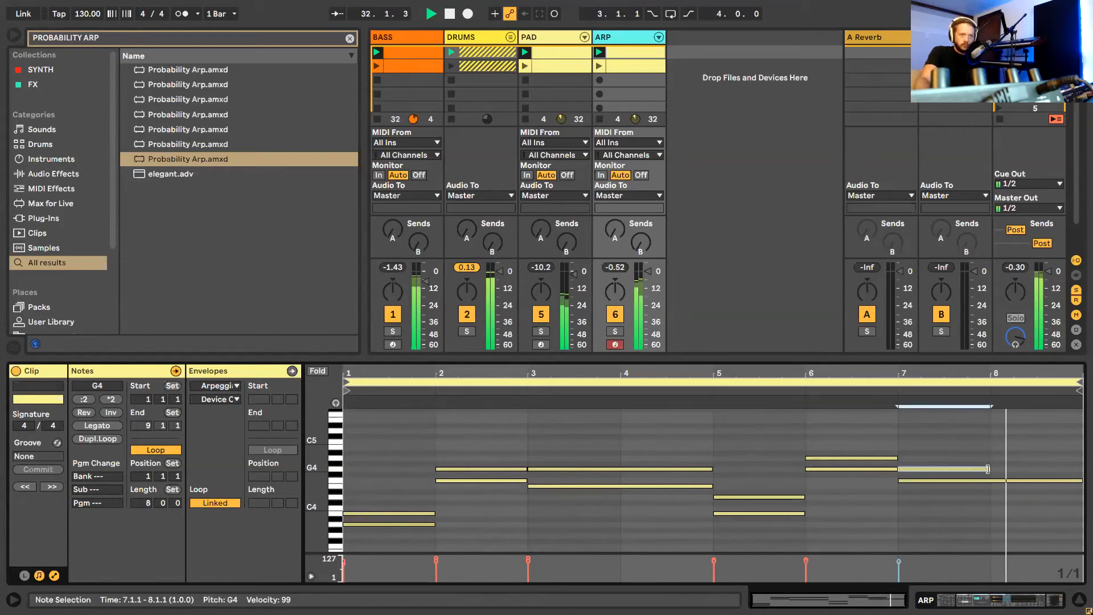
Add a one-bar A4 note in bar 8 of the ARP clip and move it down to D4.
double_click(994, 453)
double_click(996, 458)
double_click(994, 455)
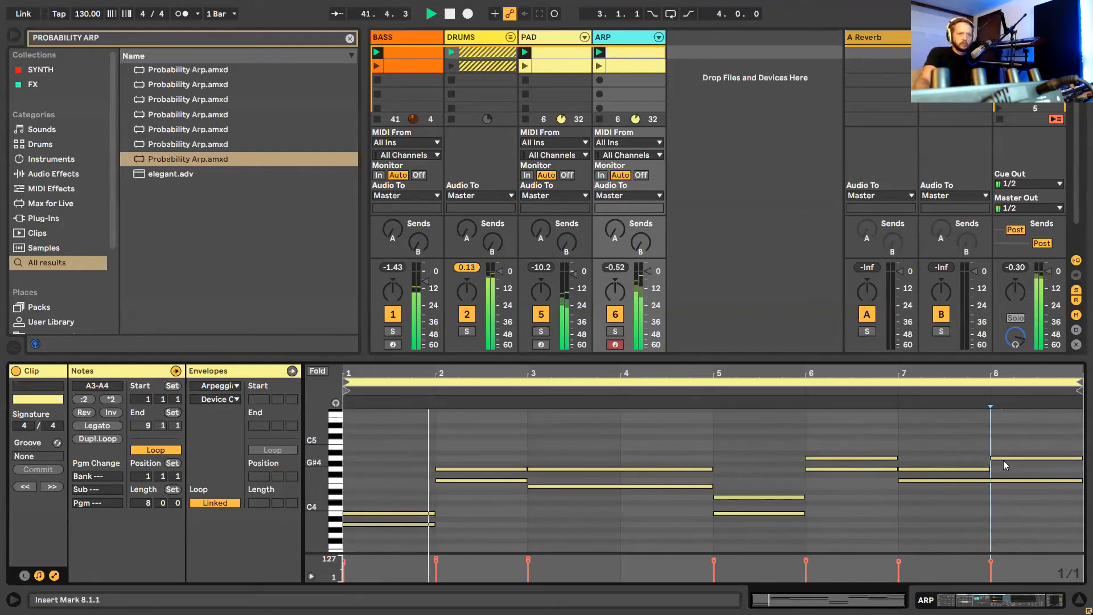
left_click_drag(1000, 458, 1006, 496)
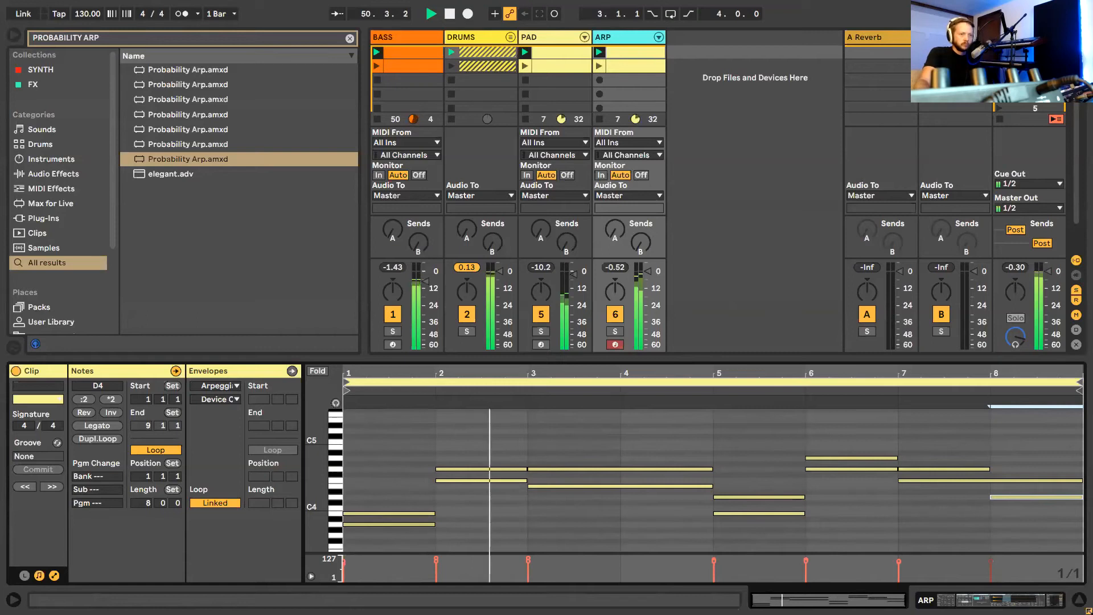
Try adjusting the Arpeggiator's rate on the ARP track and restart playback to listen from the beginning.
key("shift+Tab")
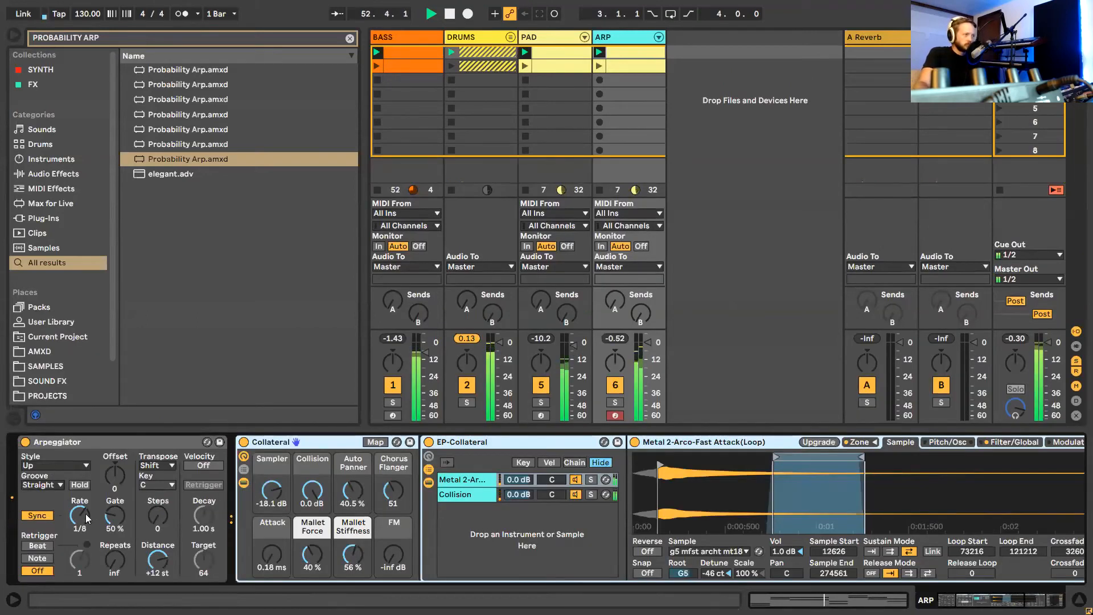
left_click_drag(87, 517, 87, 523)
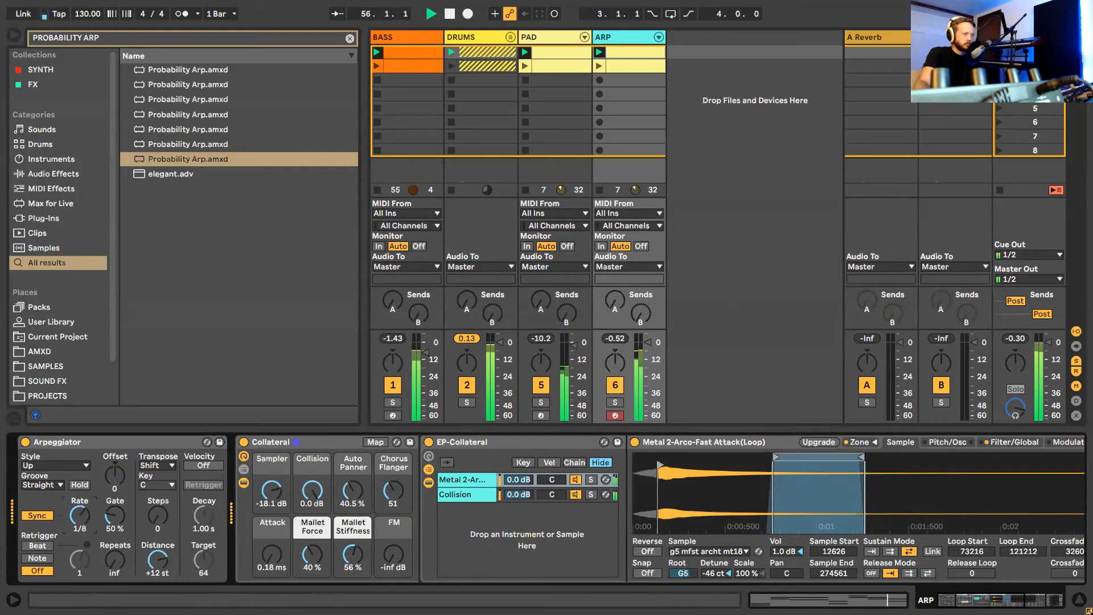
key("space")
key("space")
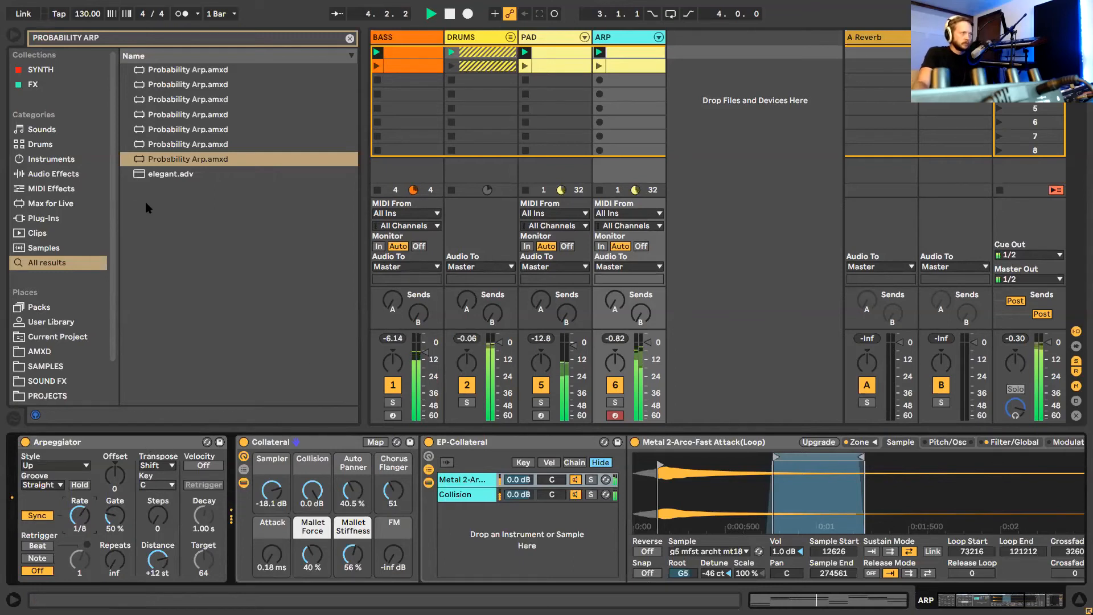
Clear the browser search and set the ARP track's volume to -3.0 dB.
left_click(349, 38)
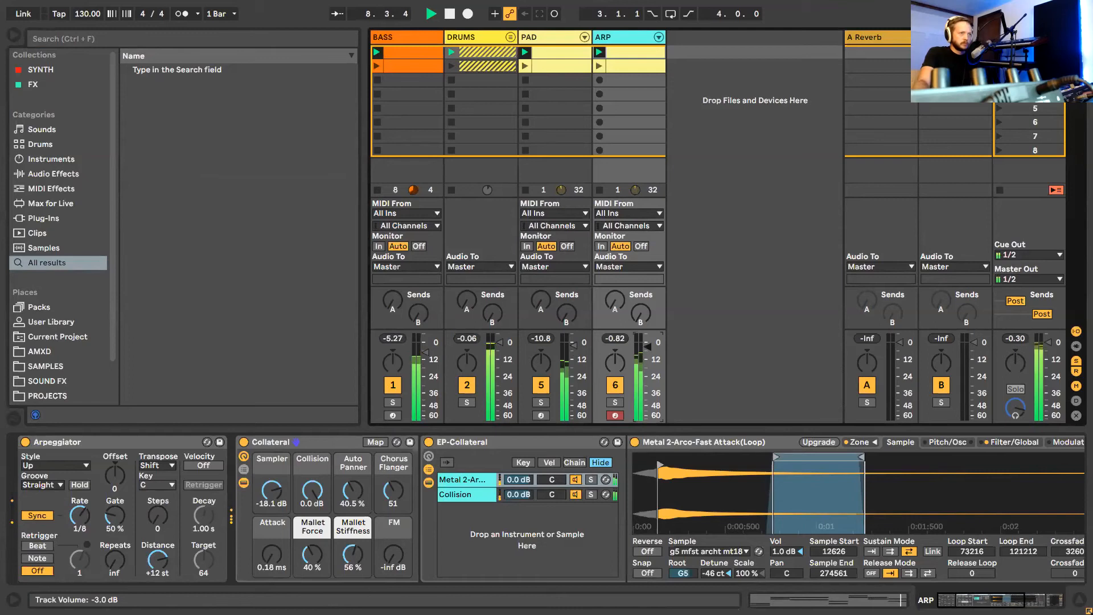
Open the second ARP clip and transpose all its notes down three semitones, to the range F#3 to F#4.
left_click(639, 67)
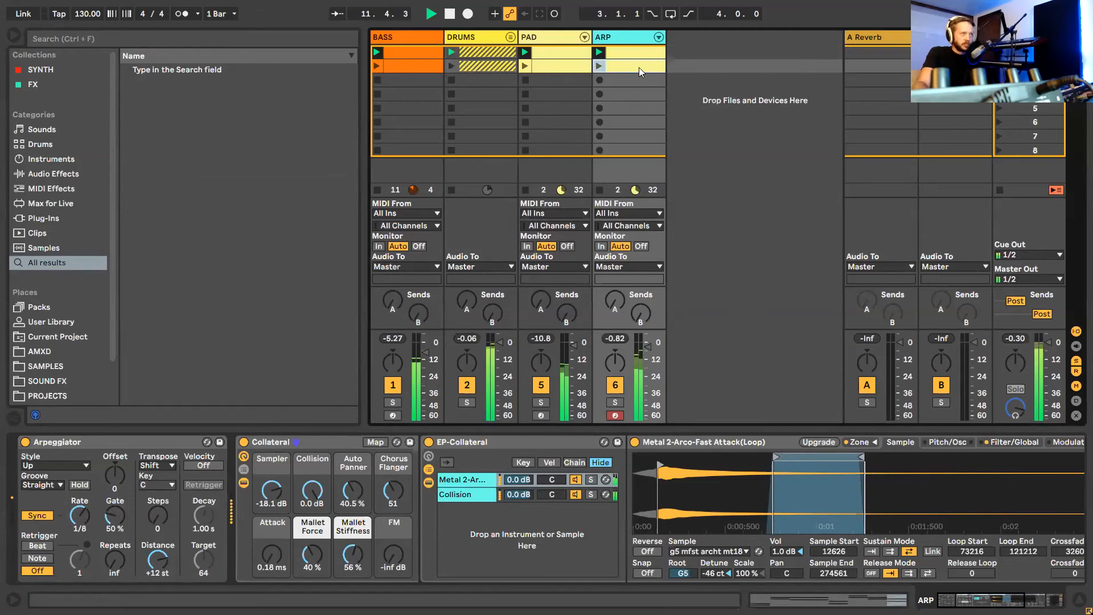
double_click(639, 68)
left_click_drag(374, 417, 1039, 556)
scroll(497, 494, "down", 1)
scroll(497, 493, "down", 1)
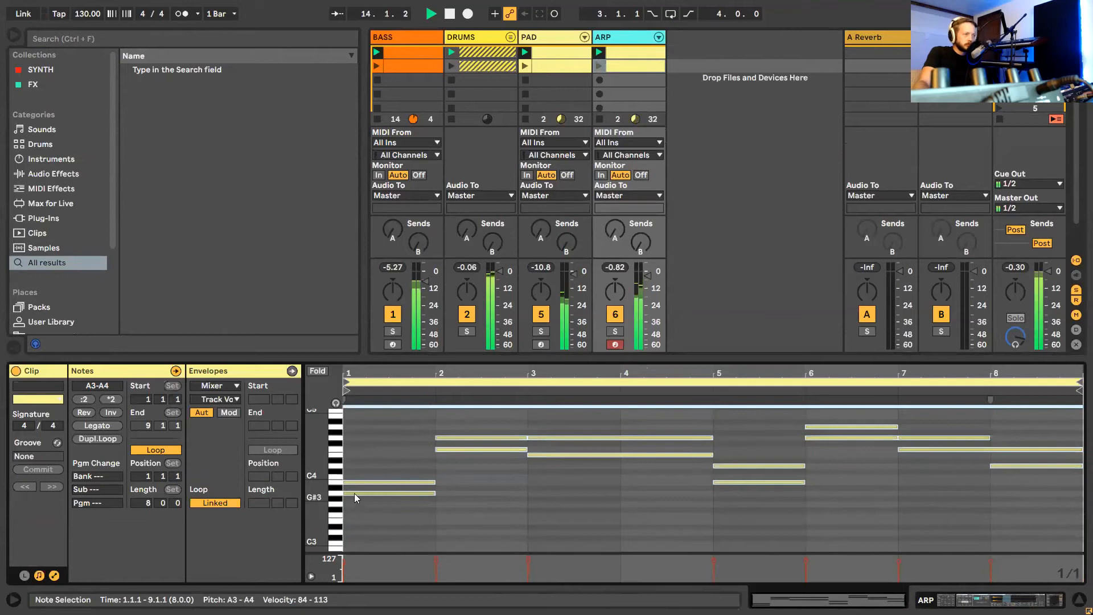
left_click_drag(354, 492, 358, 512)
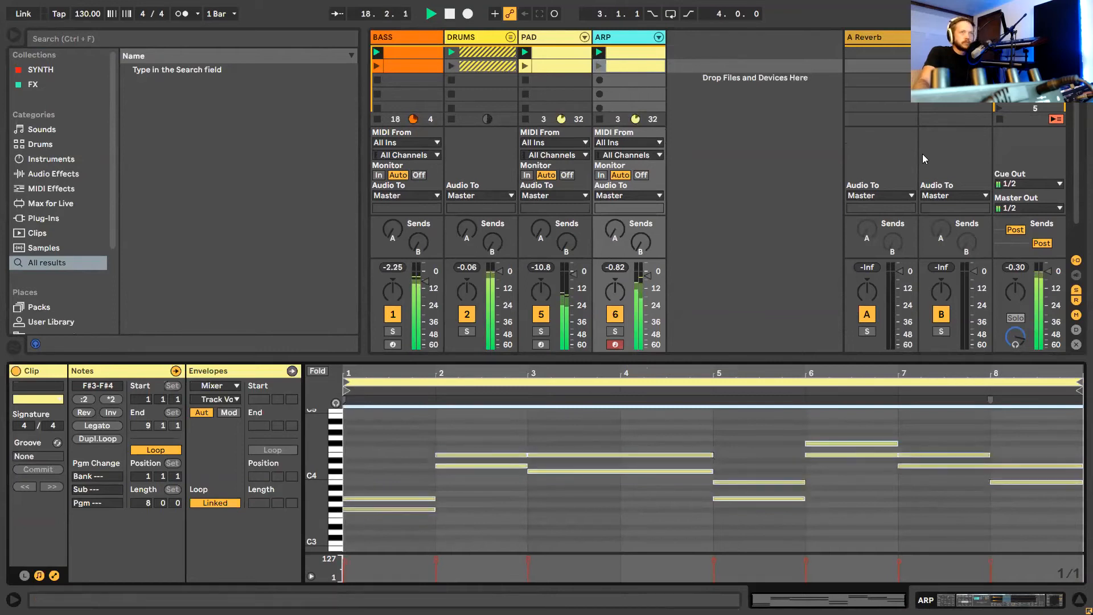
Launch the second scene to listen to it, hide the tracks' input and output routing section, and stop playback.
left_click(1000, 66)
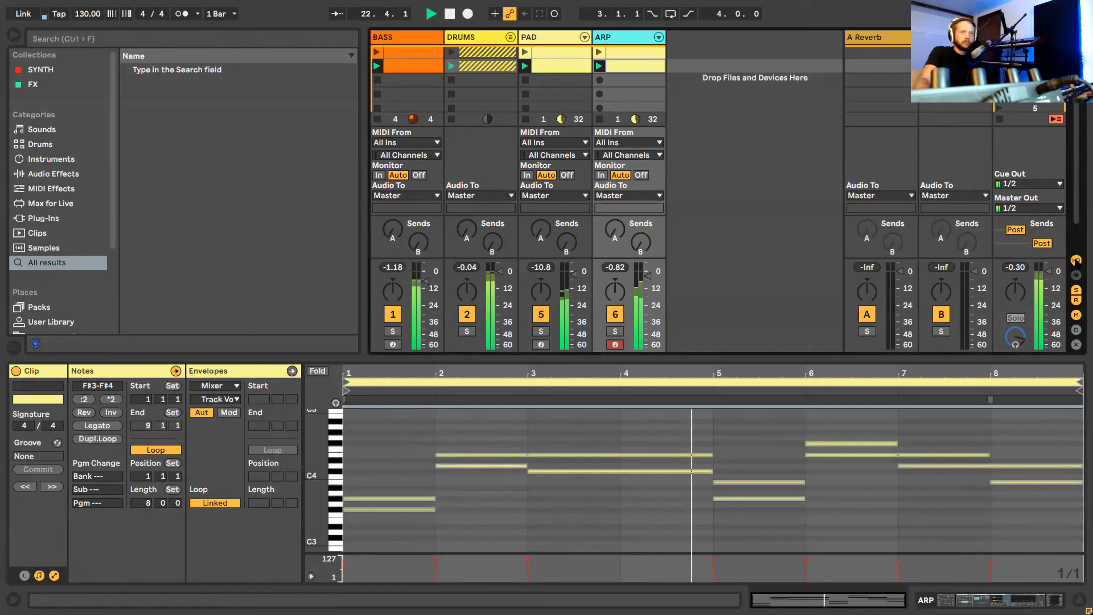
key("ctrl+alt+i")
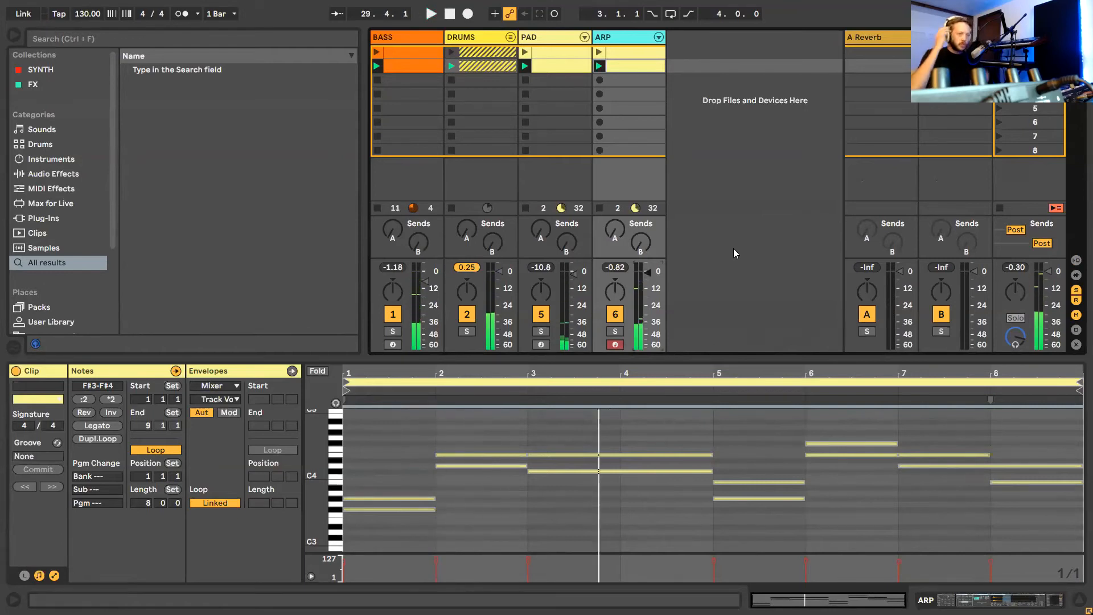
key("space")
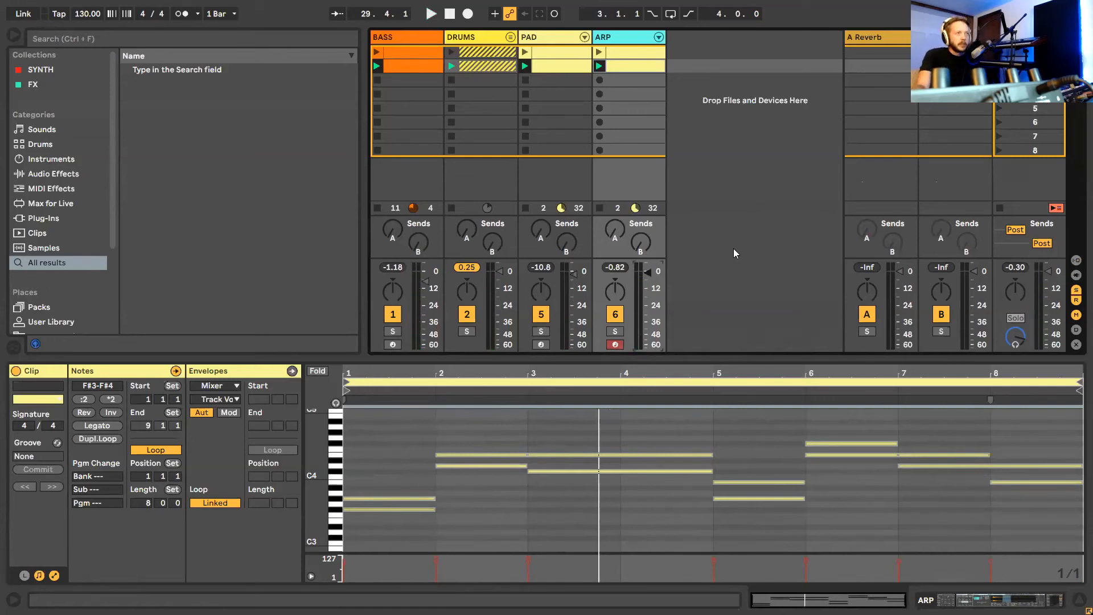
Show the ARP devices and, during playback, set Collateral's Sampler to -18.8 dB, Auto Panner to 52.0 % and Chorus Flanger to 83.
key("shift+Tab")
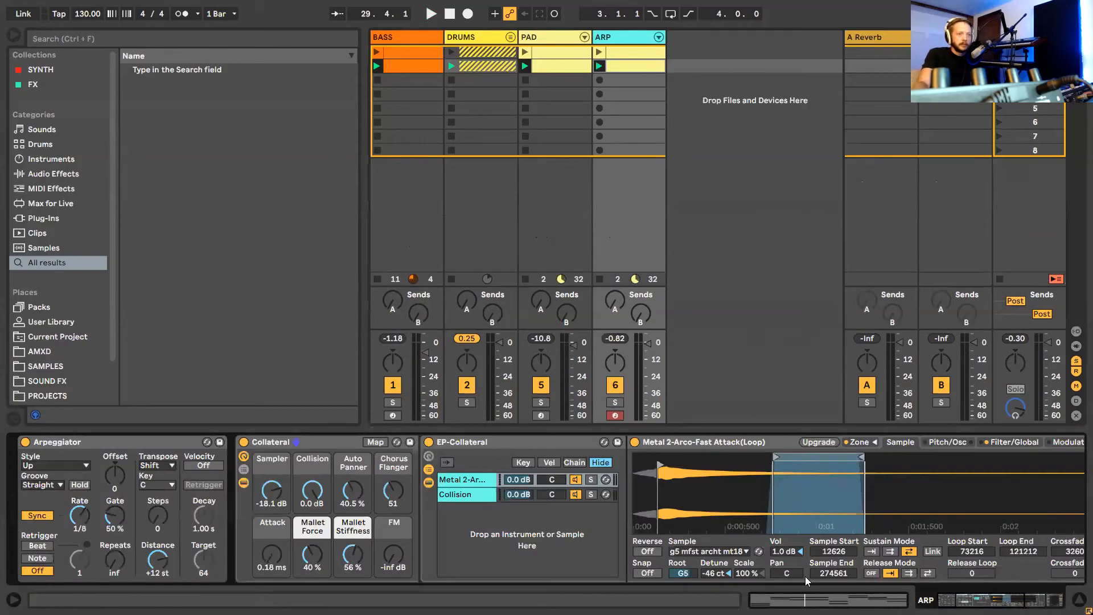
scroll(546, 508, "right", 8)
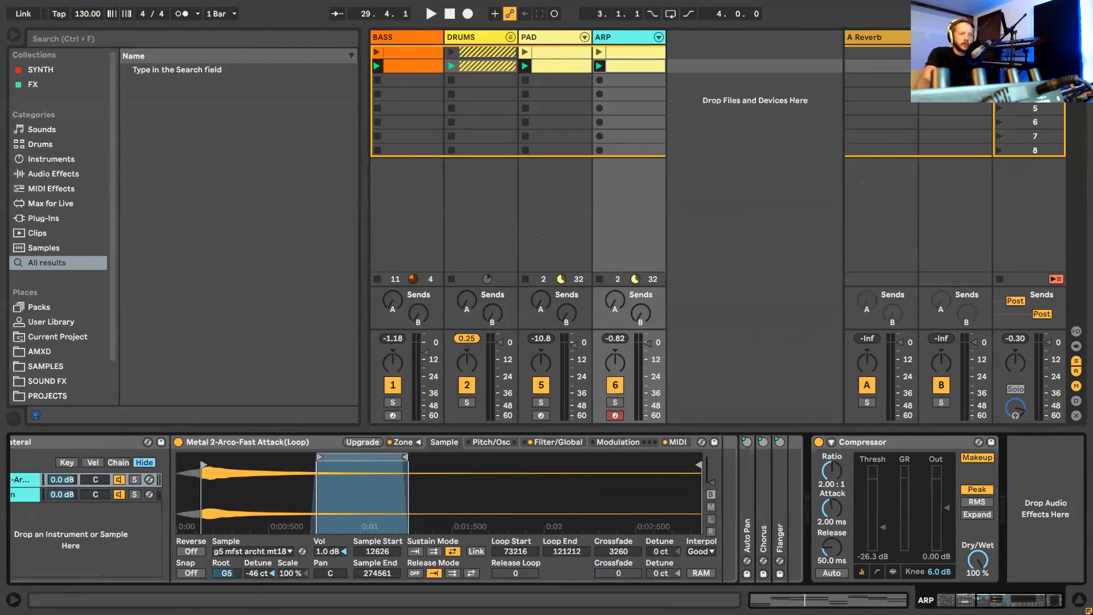
scroll(547, 509, "left", 8)
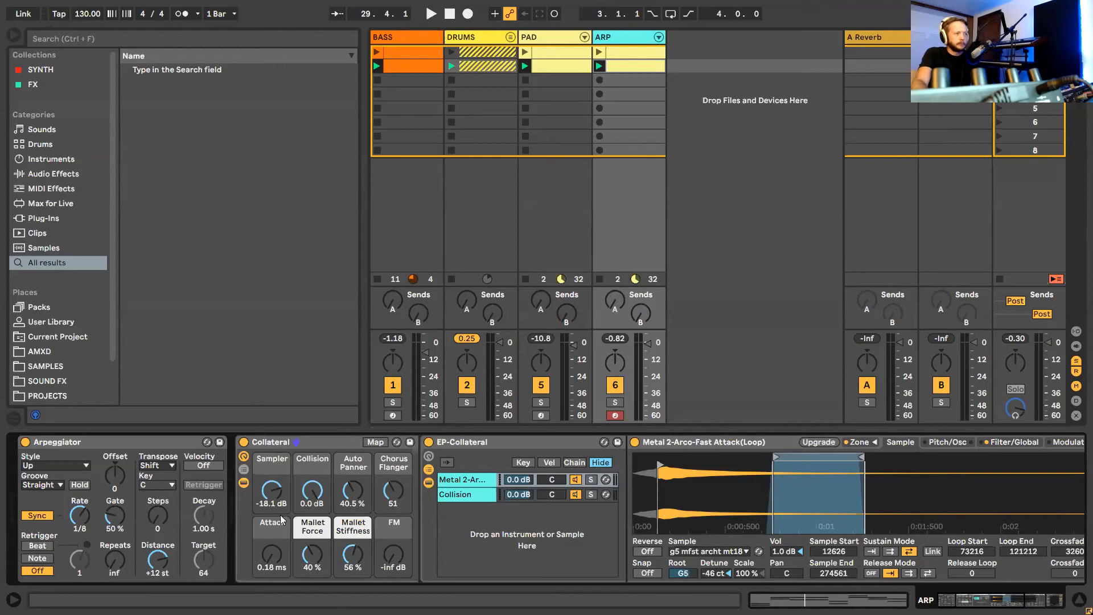
key("space")
left_click_drag(272, 491, 272, 494)
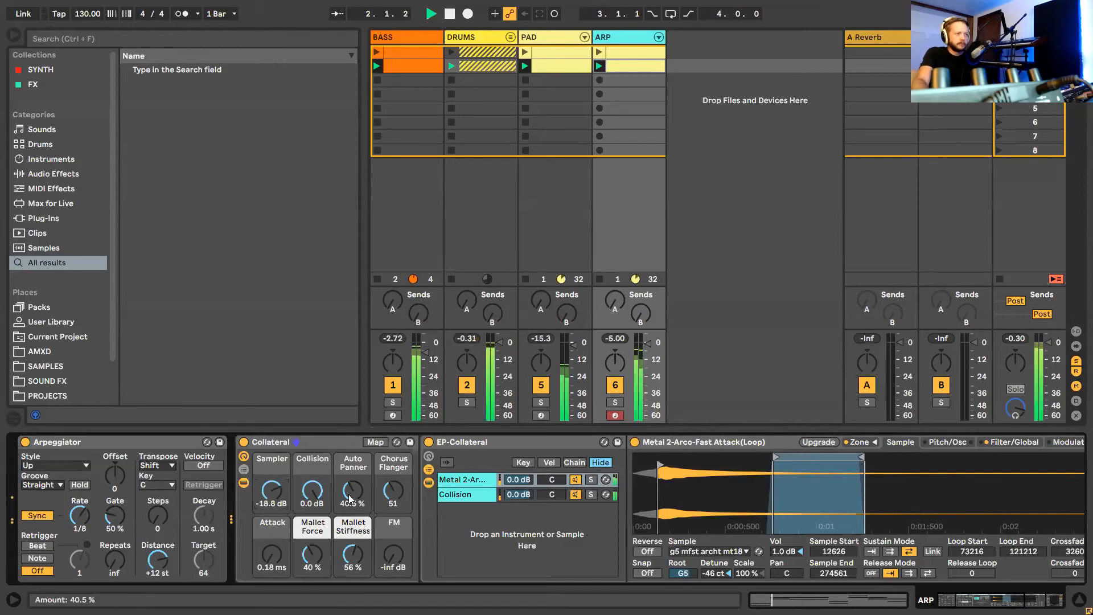
left_click_drag(353, 491, 352, 496)
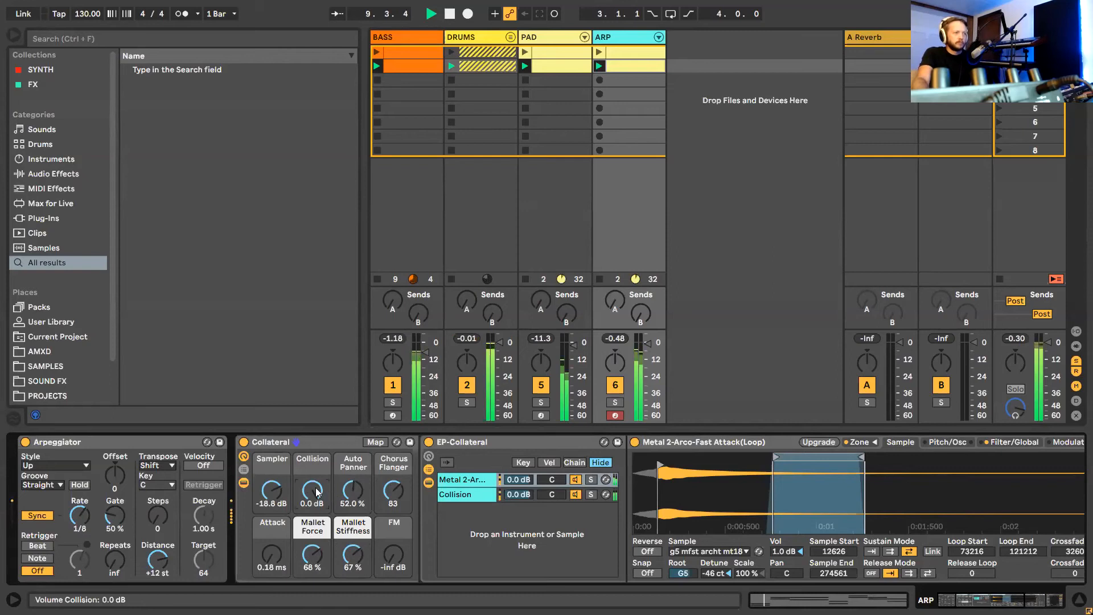
Set Collateral's Collision volume to -2.6 dB, Mallet Force to 60 % and Mallet Stiffness to 72 %, and stop playback.
left_click_drag(312, 491, 312, 455)
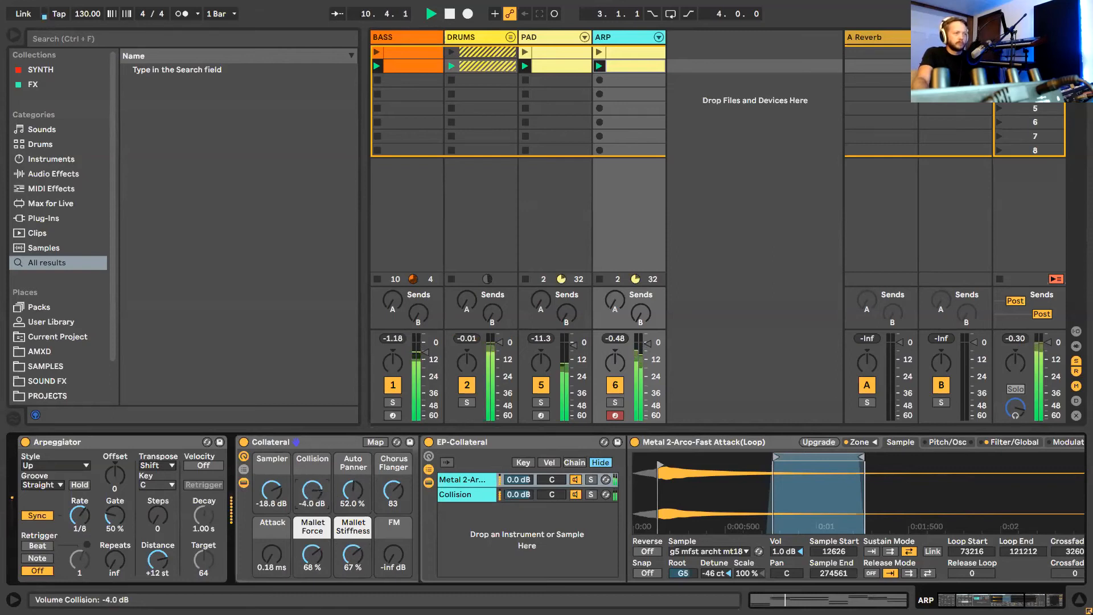
left_click(312, 554)
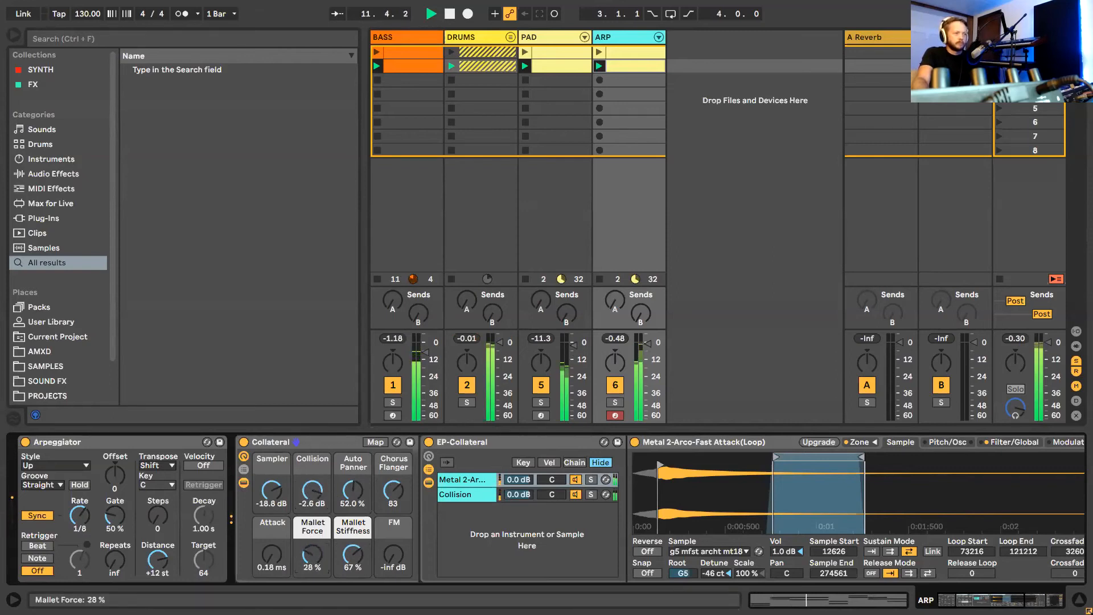
mouse_move(312, 554)
left_mouse_down()
mouse_move(312, 524)
mouse_move(309, 548)
mouse_move(353, 549)
mouse_move(354, 569)
mouse_move(353, 556)
mouse_move(312, 551)
left_mouse_up()
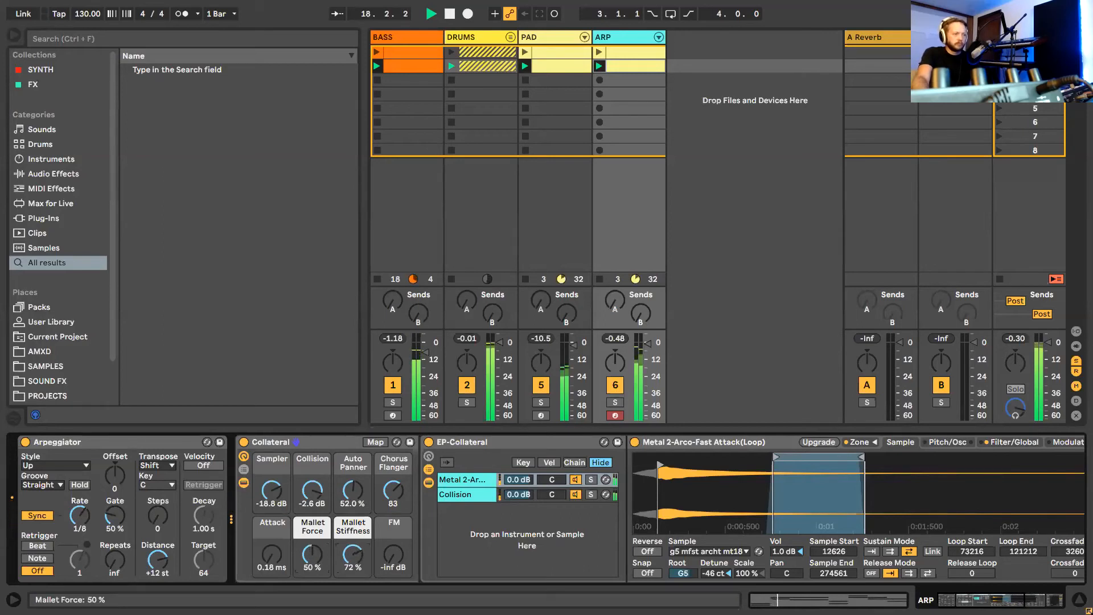
key("space")
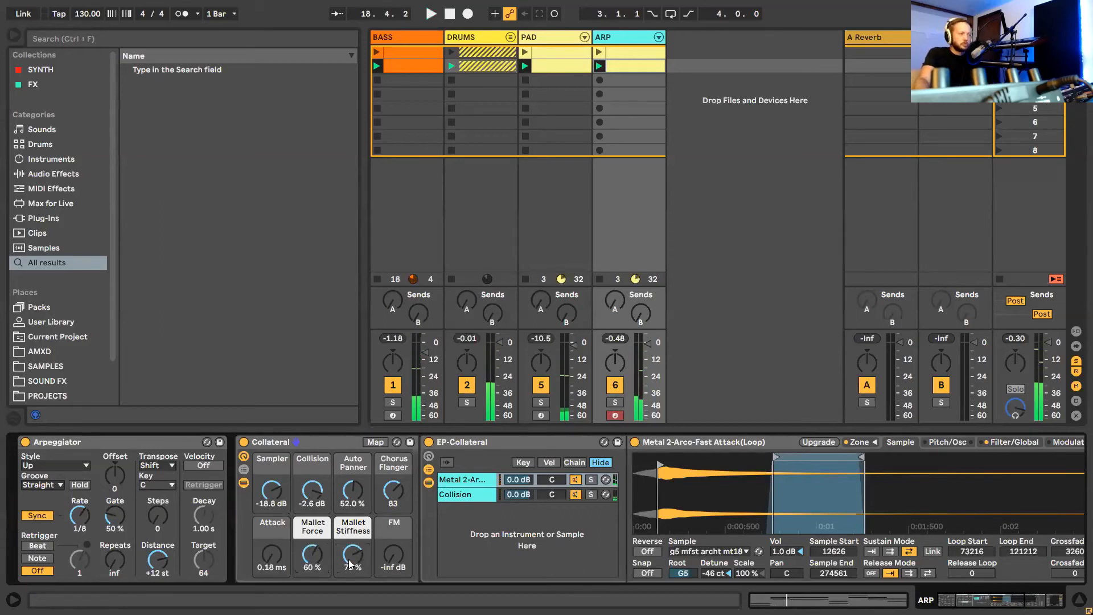
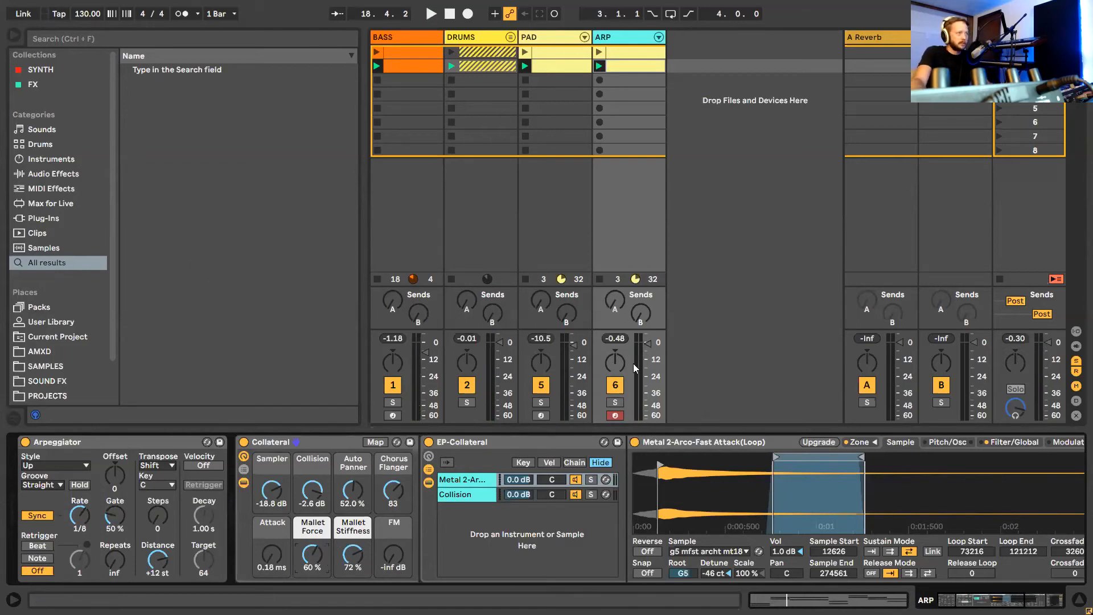
Collapse the EP-Collateral rack inside the ARP track's Collateral device chain.
left_click(709, 443)
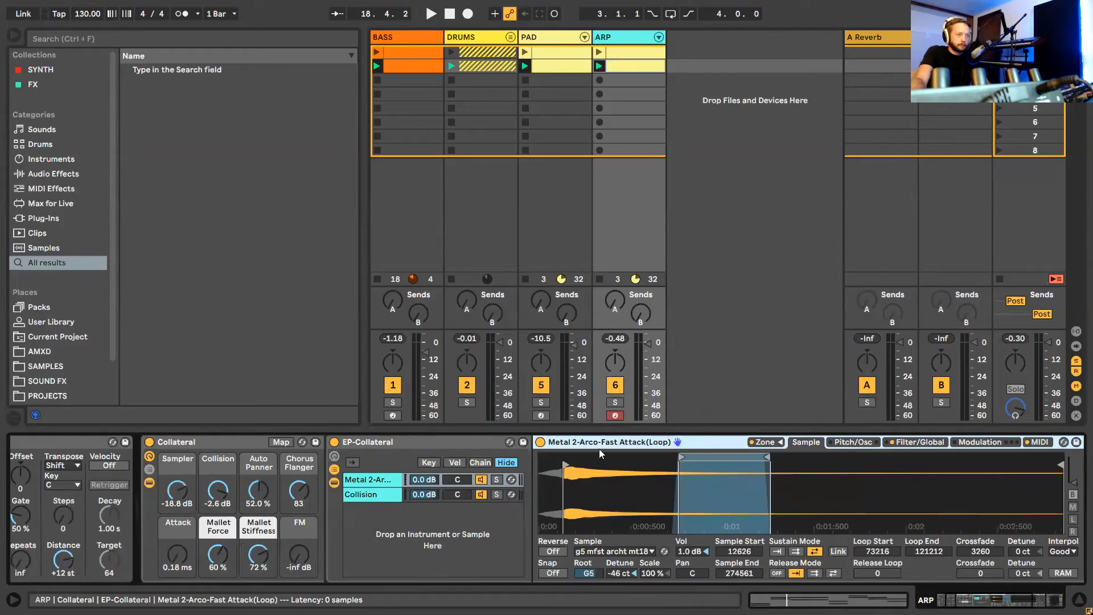
left_click(426, 445)
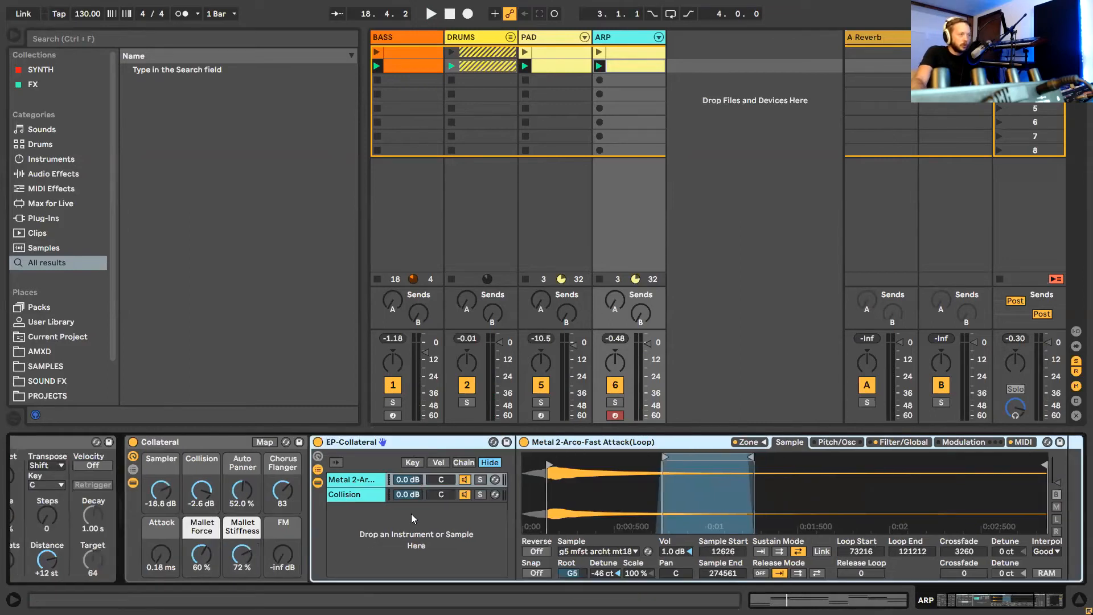
double_click(416, 443)
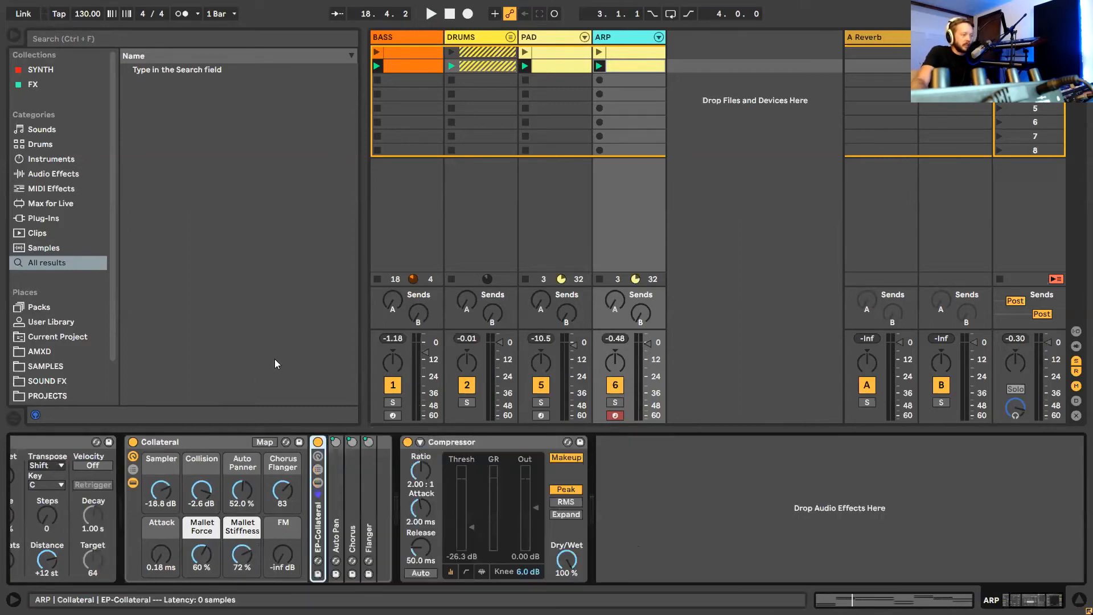
Find LFO.amxd among the Max for Live audio effects and add two LFO devices after the Compressor on the ARP track.
left_click(53, 203)
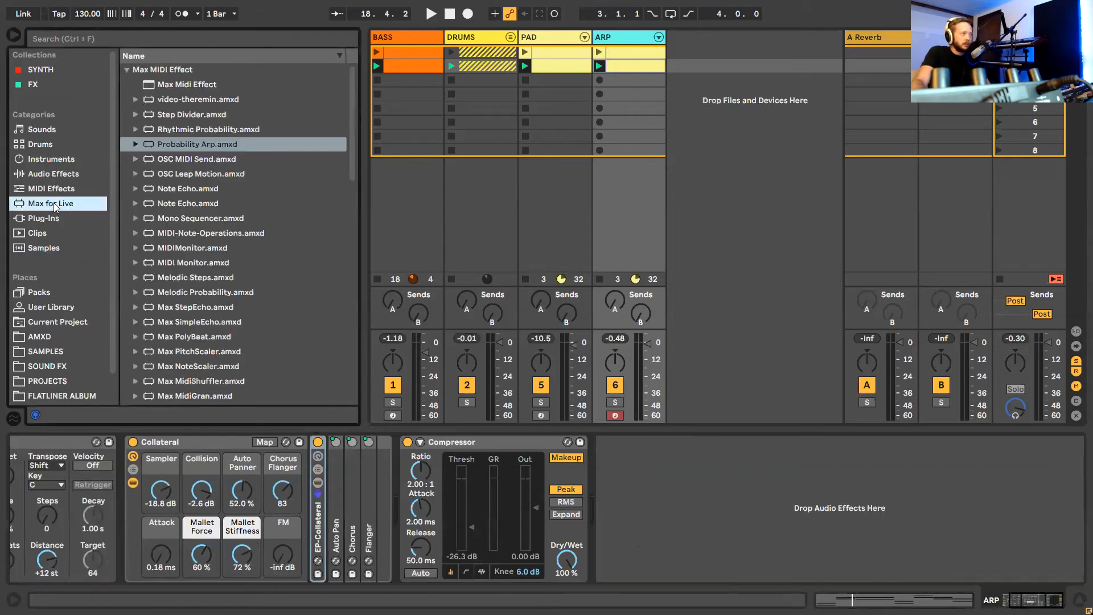
left_click(127, 70)
left_click(125, 99)
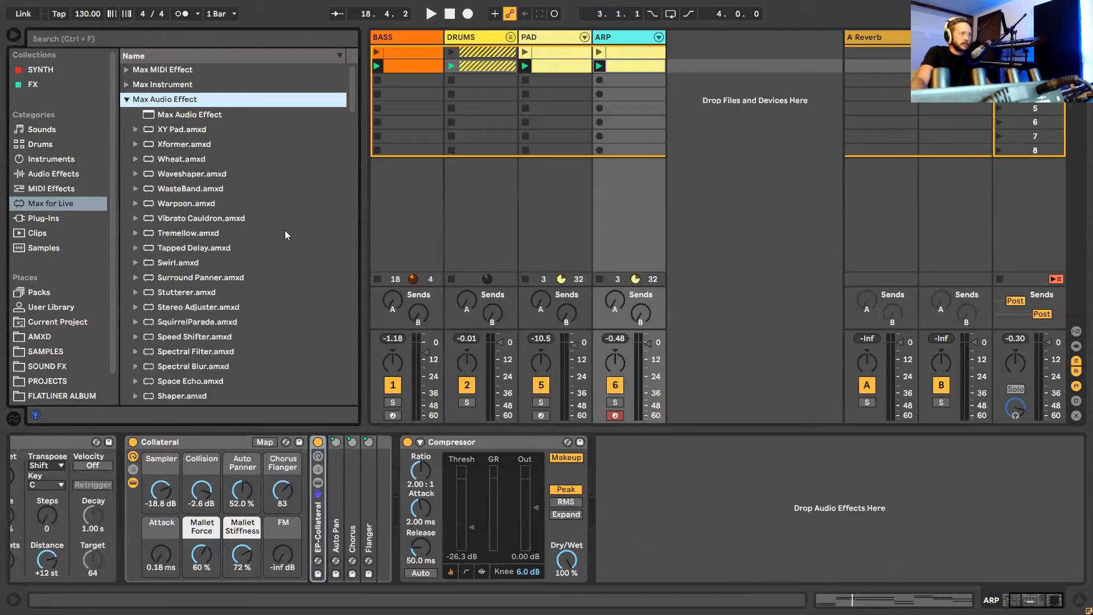
scroll(203, 224, "down", 12)
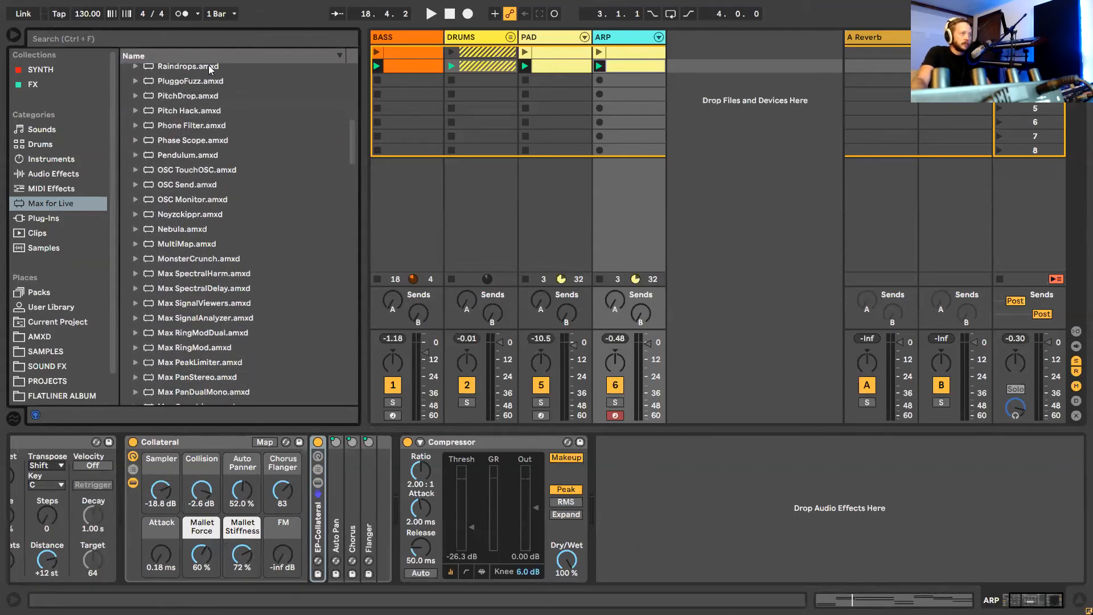
left_click(321, 57)
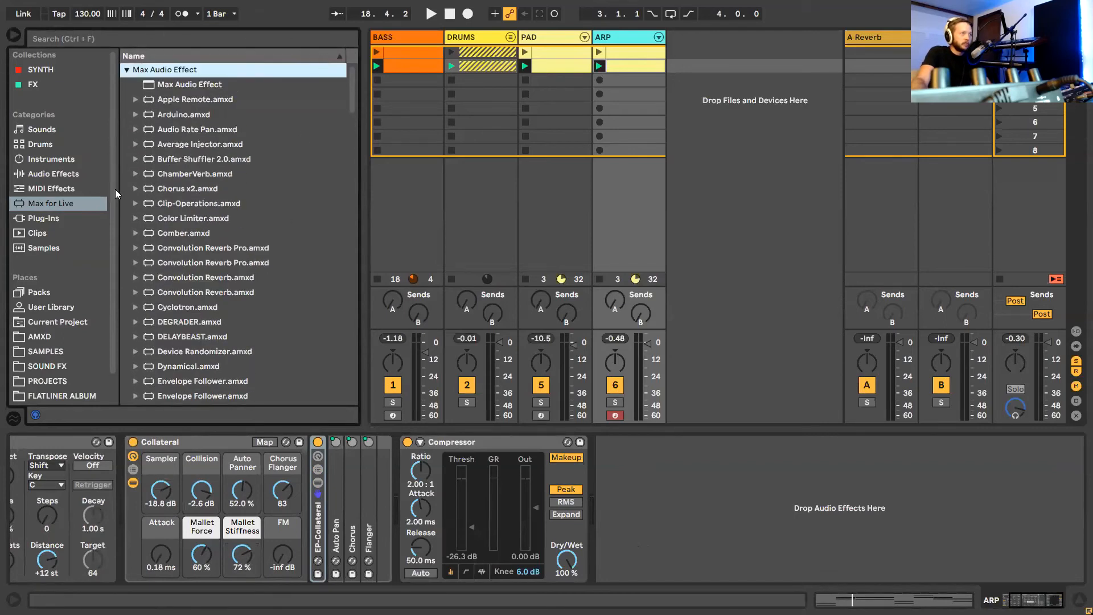
scroll(199, 125, "down", 9)
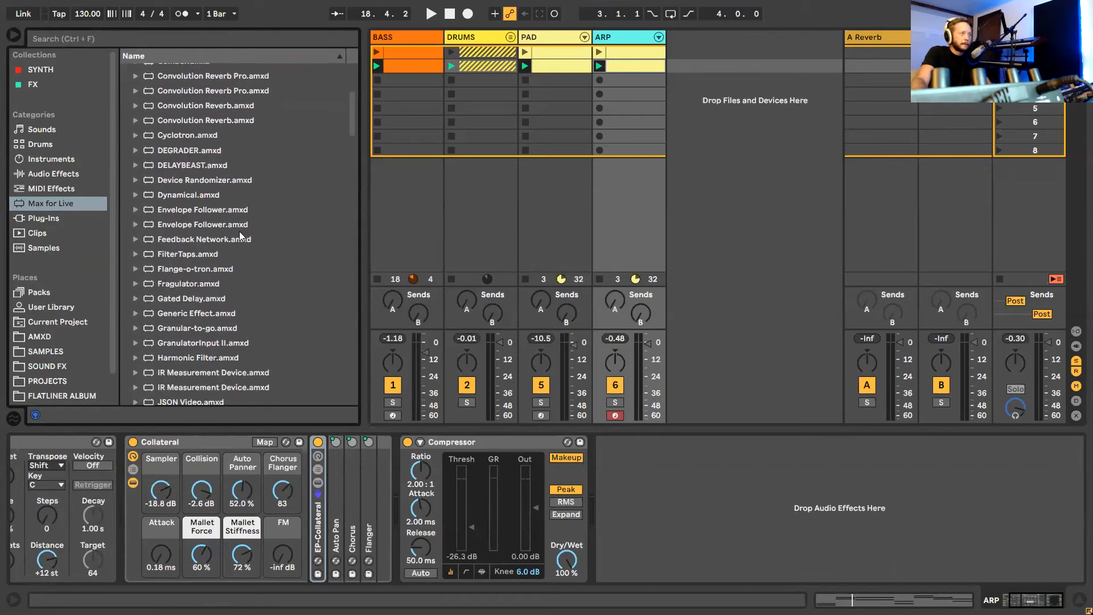
scroll(238, 234, "down", 1)
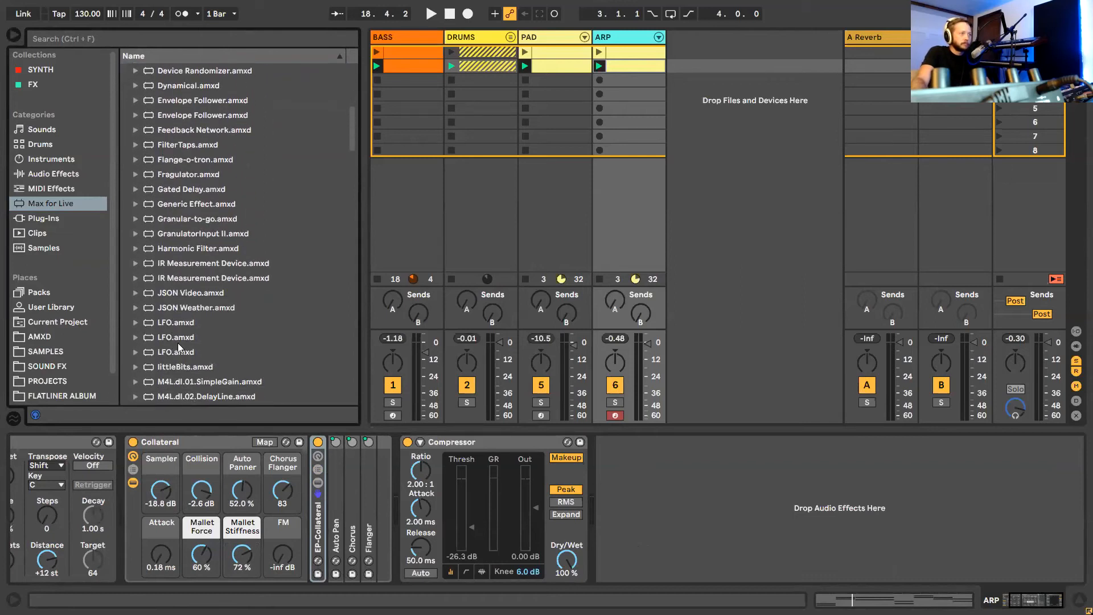
left_click_drag(166, 359, 718, 571)
left_click_drag(176, 352, 819, 548)
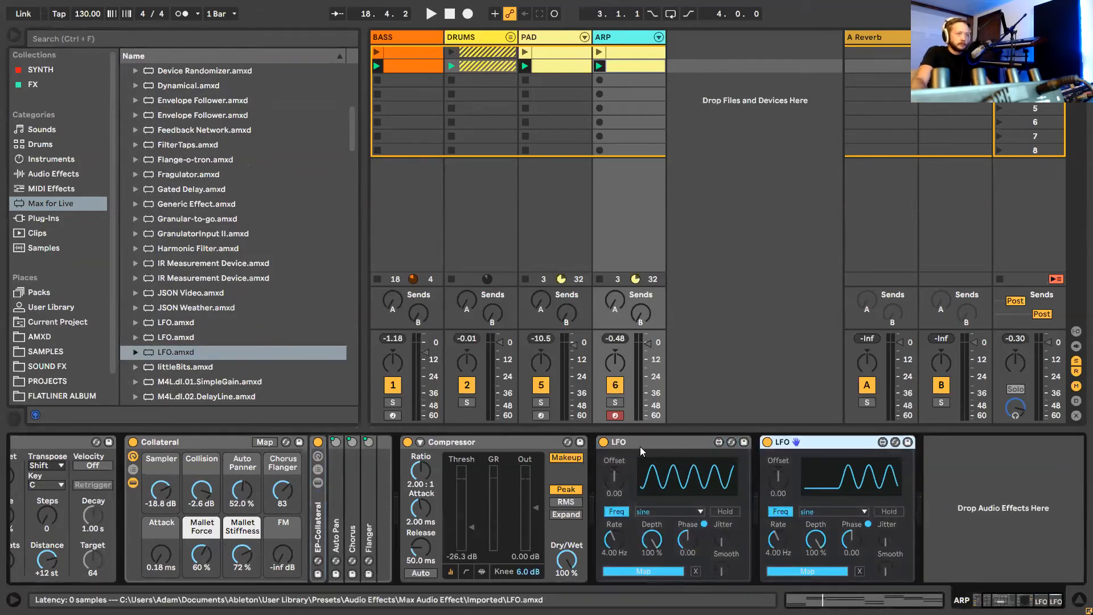
Map the first LFO to Collateral's Mallet Force and the second LFO to Mallet Stiffness.
left_click(634, 574)
left_click(202, 554)
left_click(811, 572)
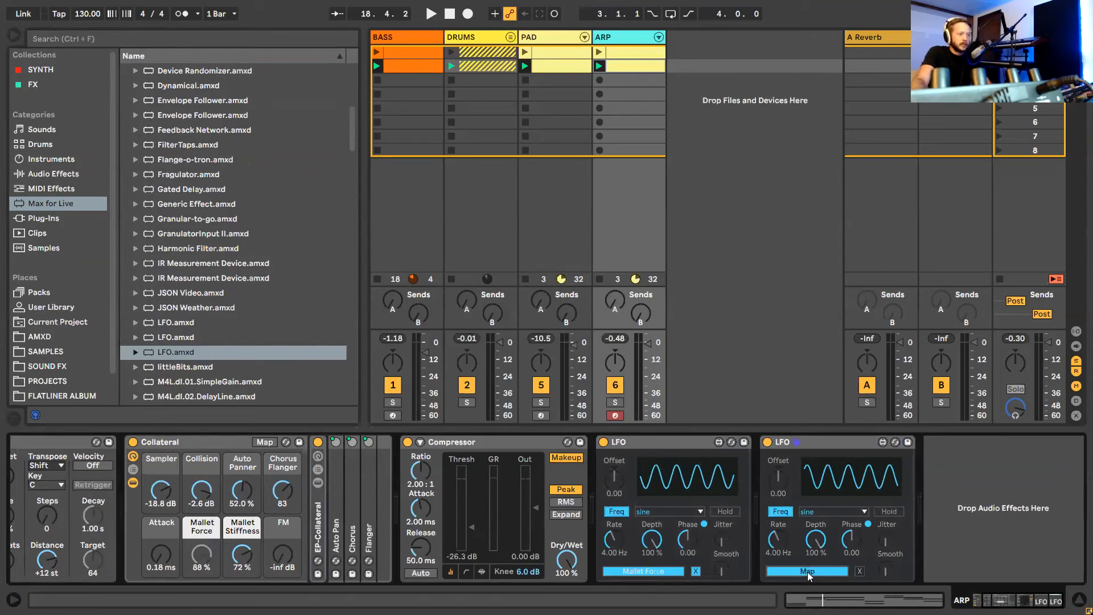
left_click(242, 553)
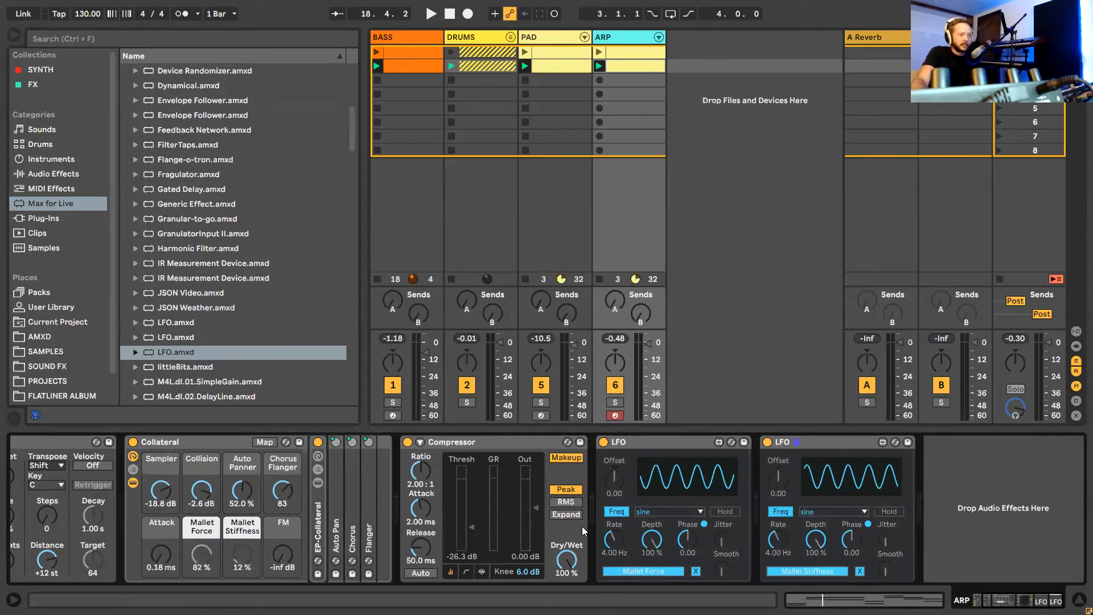
Set the first LFO to a 0.02 Hz rate and 46.9 % depth, and the second to 0.07 Hz and 12.0 %.
left_click_drag(610, 538, 610, 590)
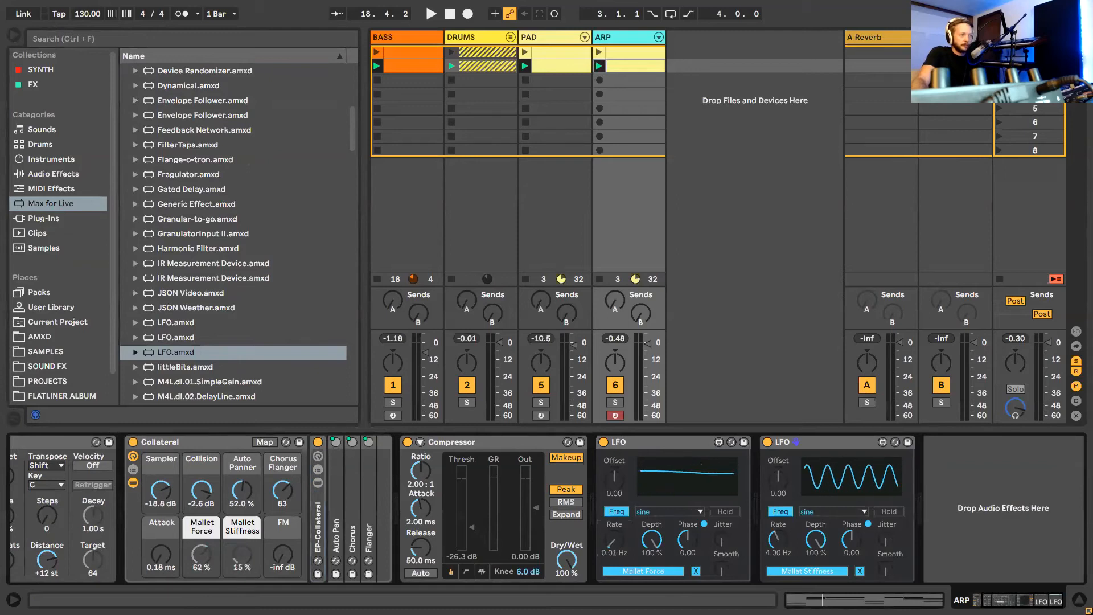
left_click_drag(652, 539, 652, 592)
left_click_drag(614, 540, 615, 534)
left_click_drag(774, 538, 775, 589)
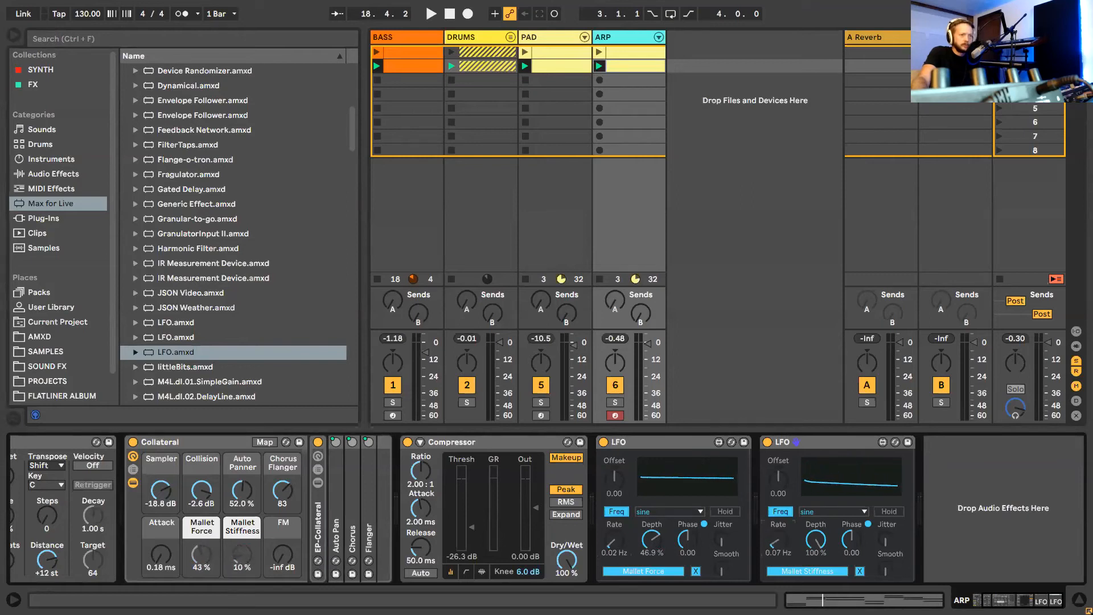
left_click_drag(812, 535, 812, 597)
During playback, fine-tune the ARP track's volume, raise the PAD's reverb send, and raise the ARP's reverb and delay sends.
key("space")
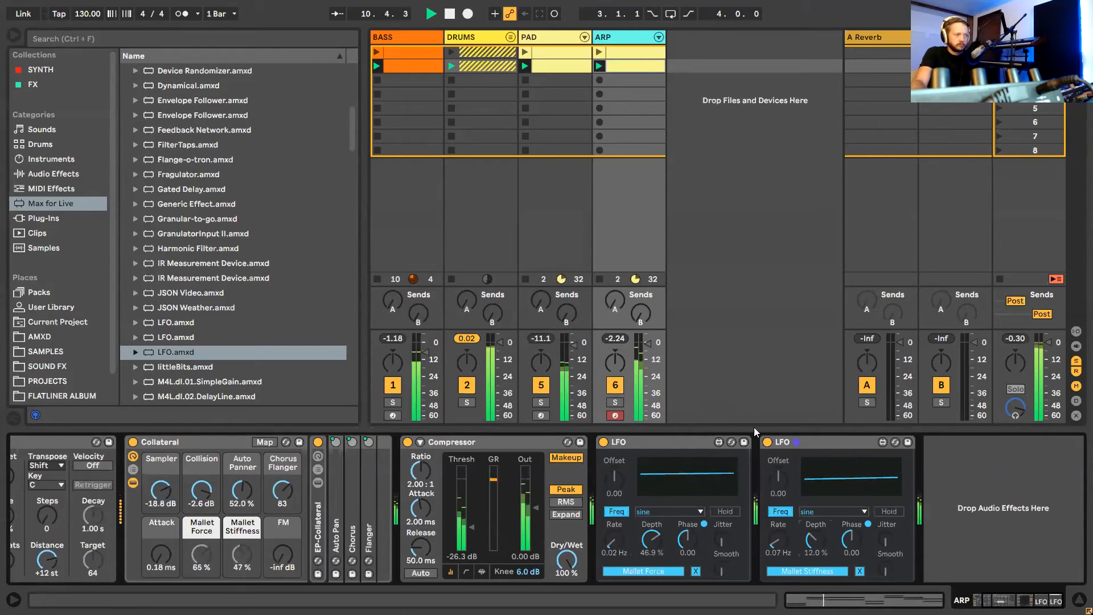
left_click_drag(647, 344, 648, 344)
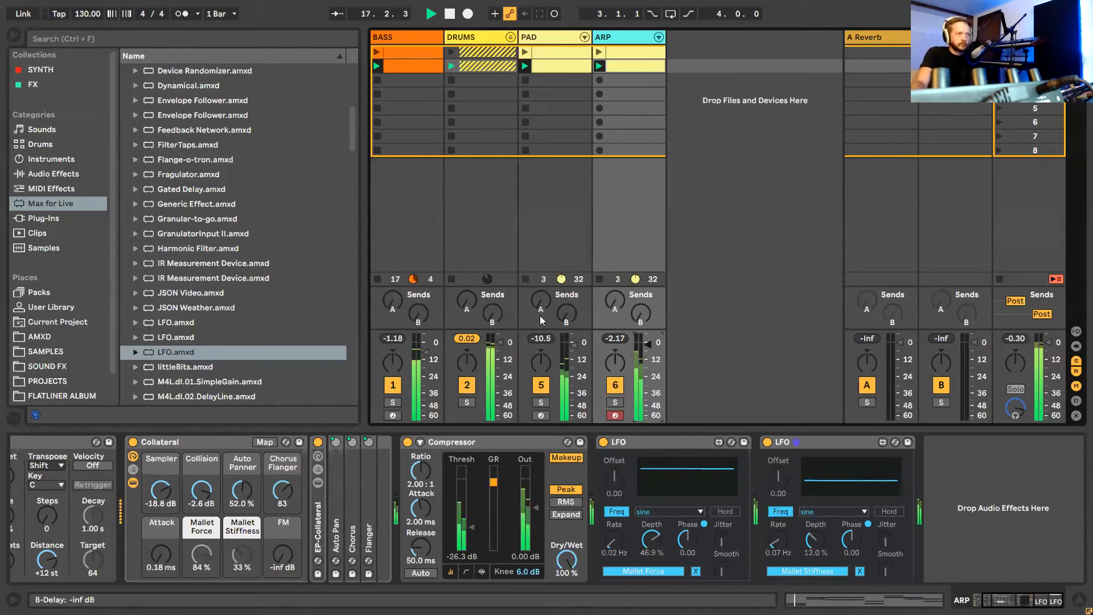
left_click_drag(541, 306, 541, 282)
left_click_drag(604, 310, 641, 291)
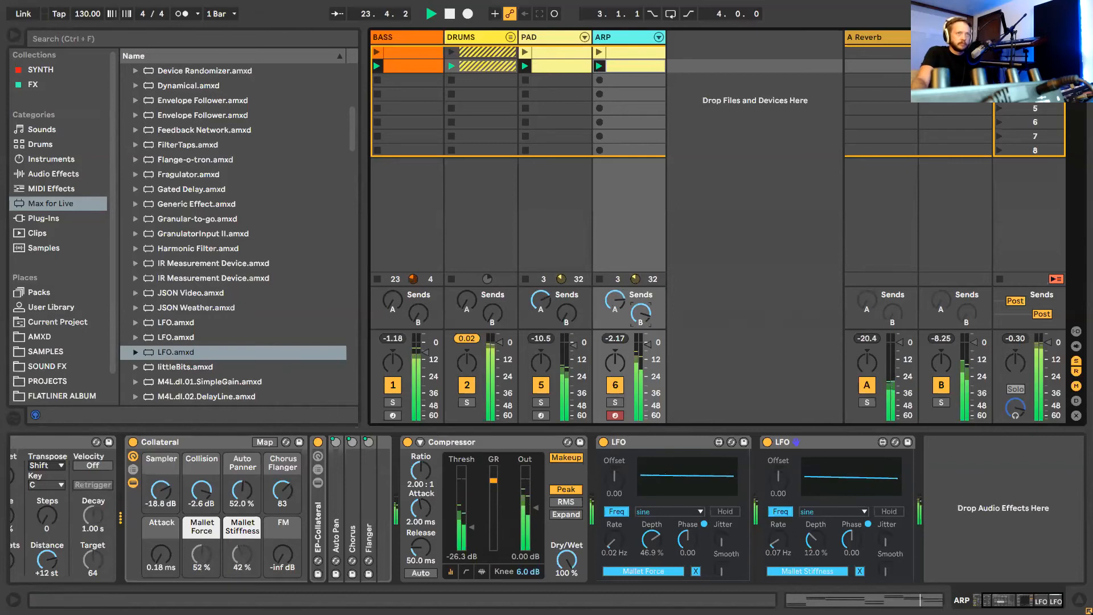
Open the B-Delay return track, stop playback, list the audio effects in the browser, and delete the return's Delay device.
left_click(946, 37)
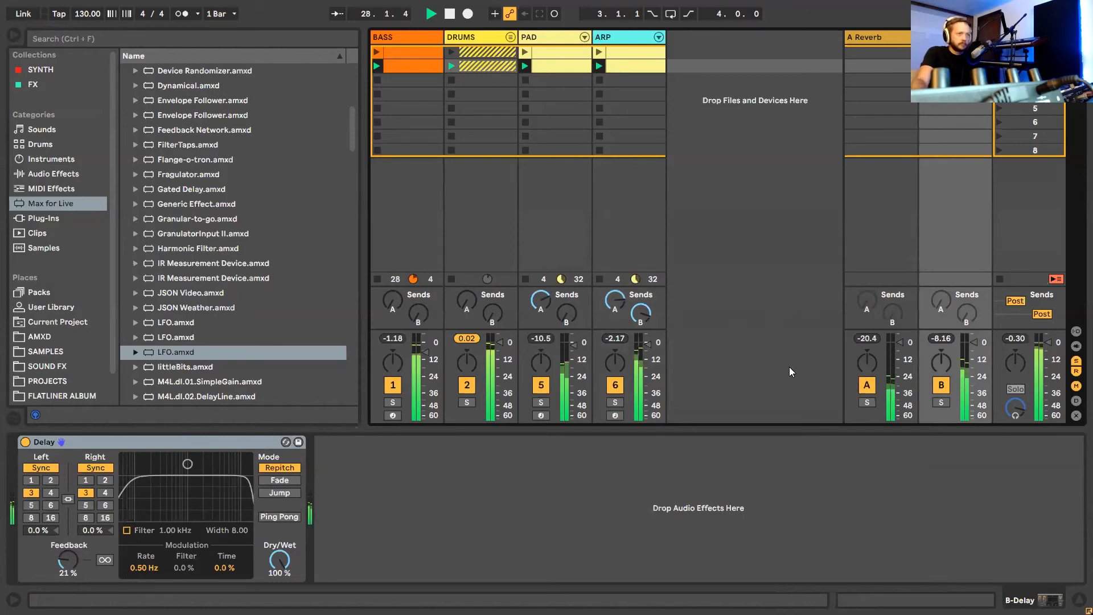
key("space")
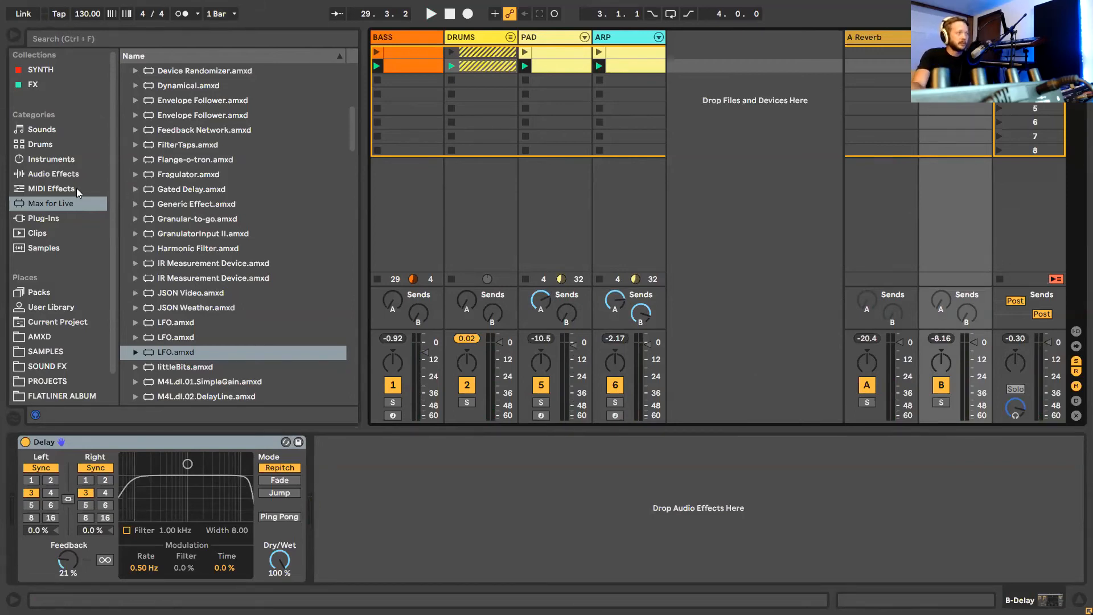
left_click(54, 175)
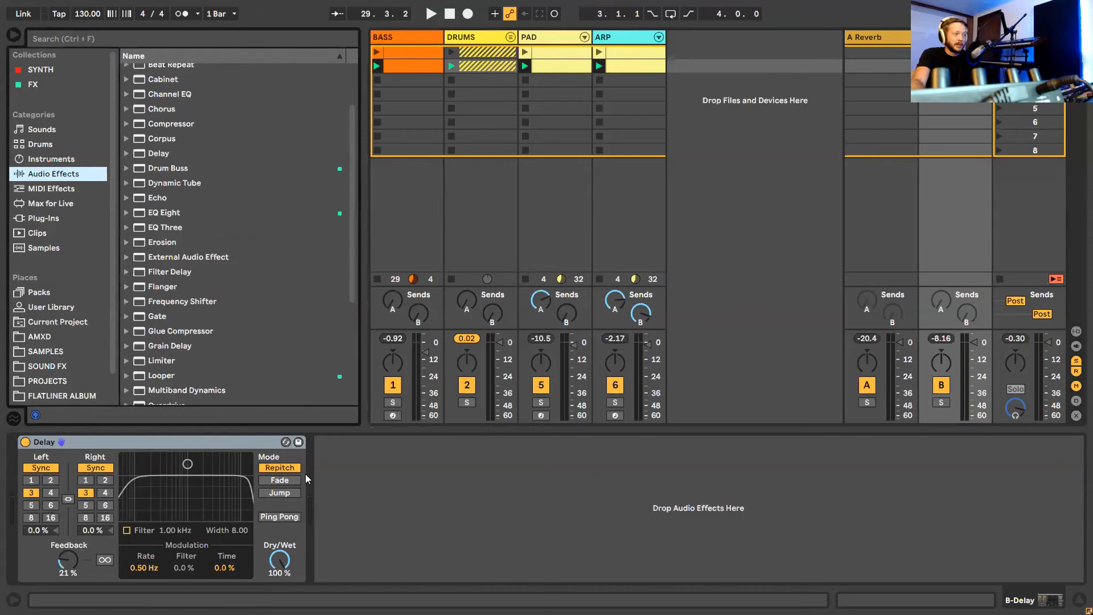
left_click(202, 435)
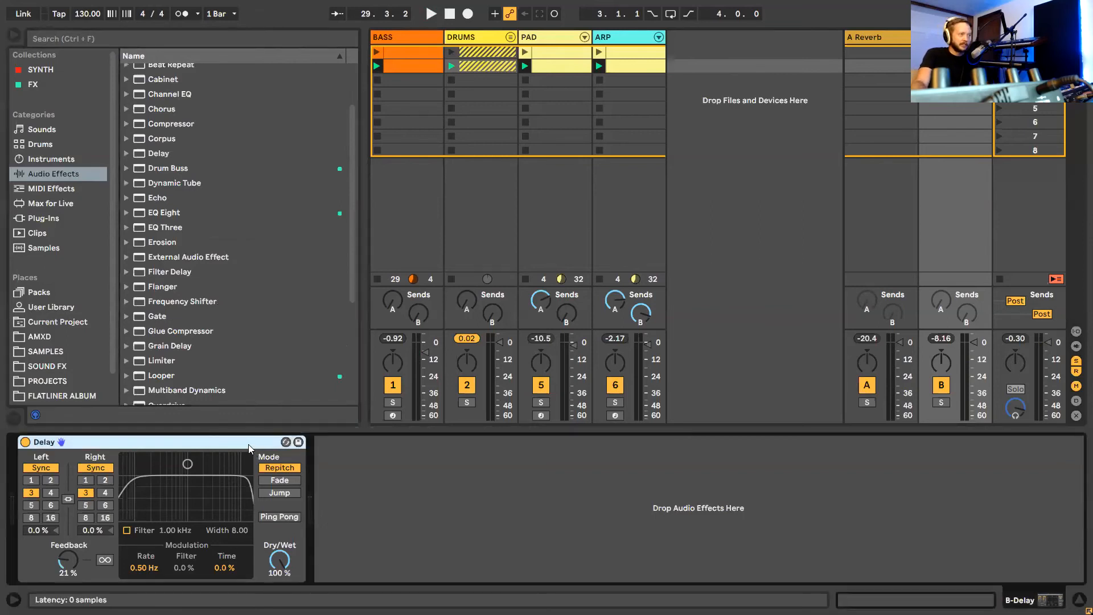
key("Delete")
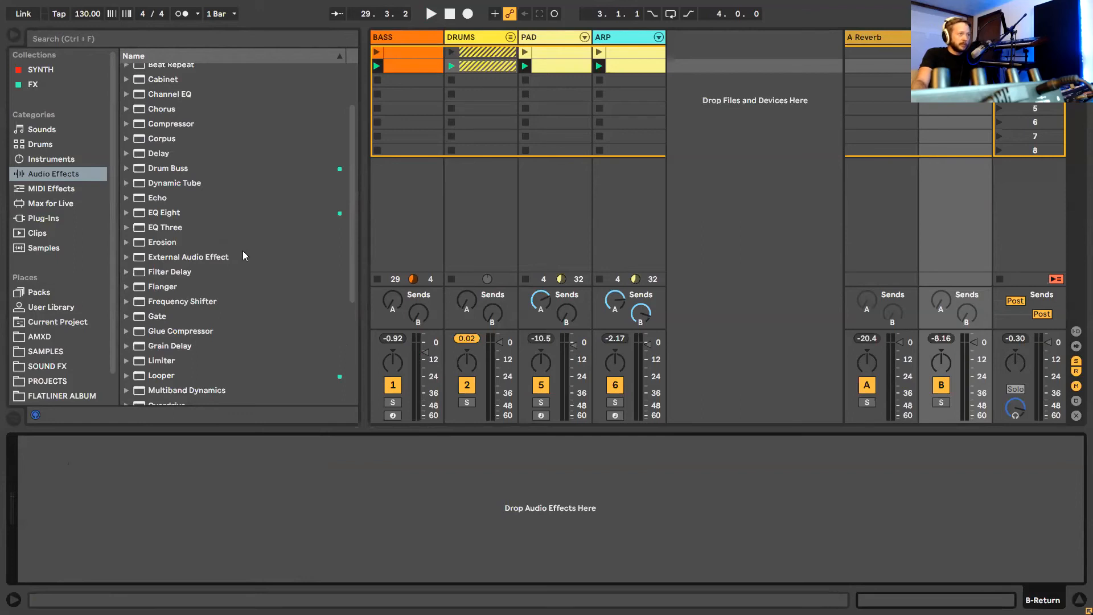
Add an Echo device to the B return track.
scroll(243, 256, "down", 3)
scroll(244, 250, "up", 5)
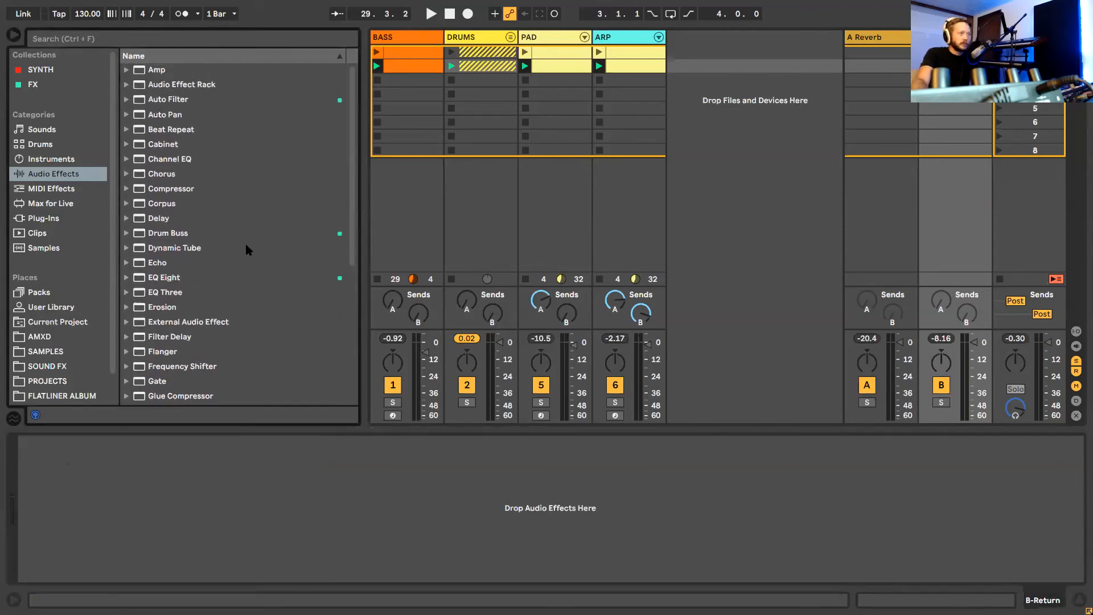
left_click(145, 248)
left_click_drag(145, 262, 183, 520)
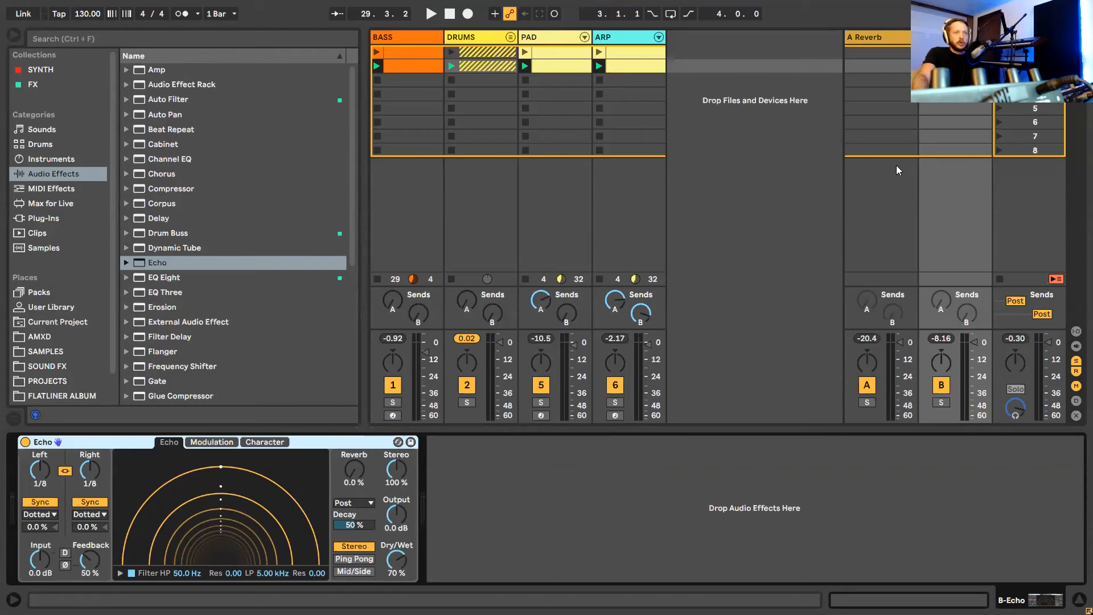
left_click(954, 38)
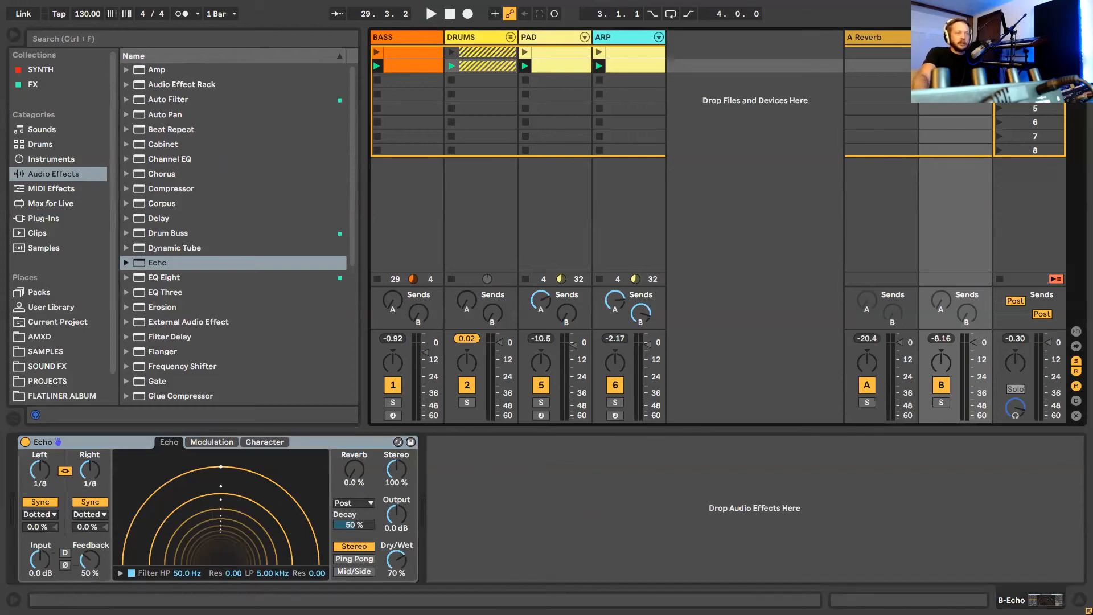
left_click(954, 80)
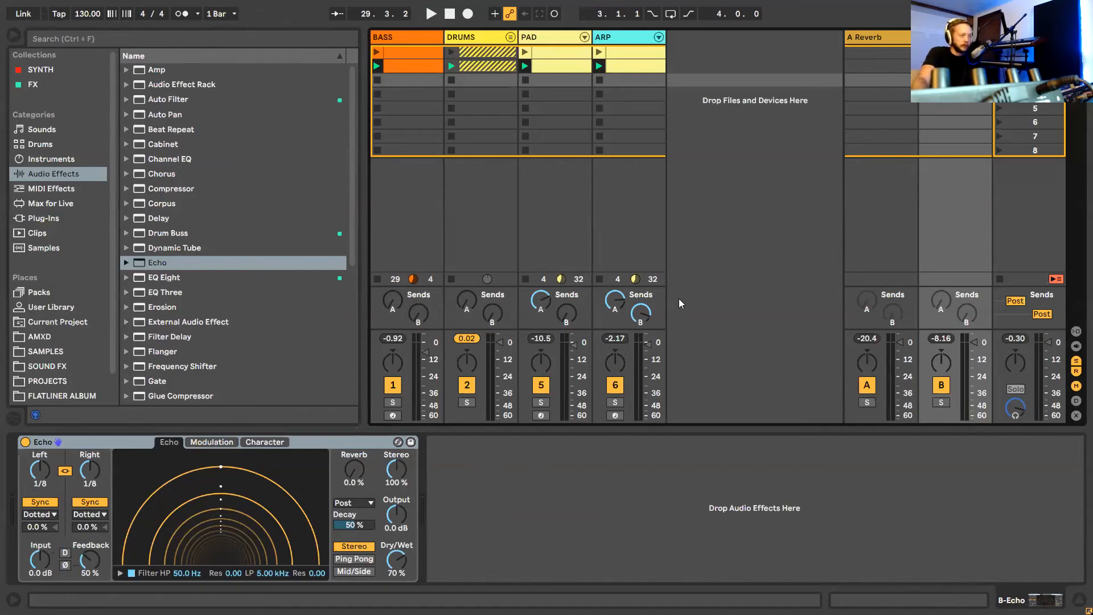
Unlink Echo's left and right delay times and set the right channel's sync mode to Notes.
left_click(312, 441)
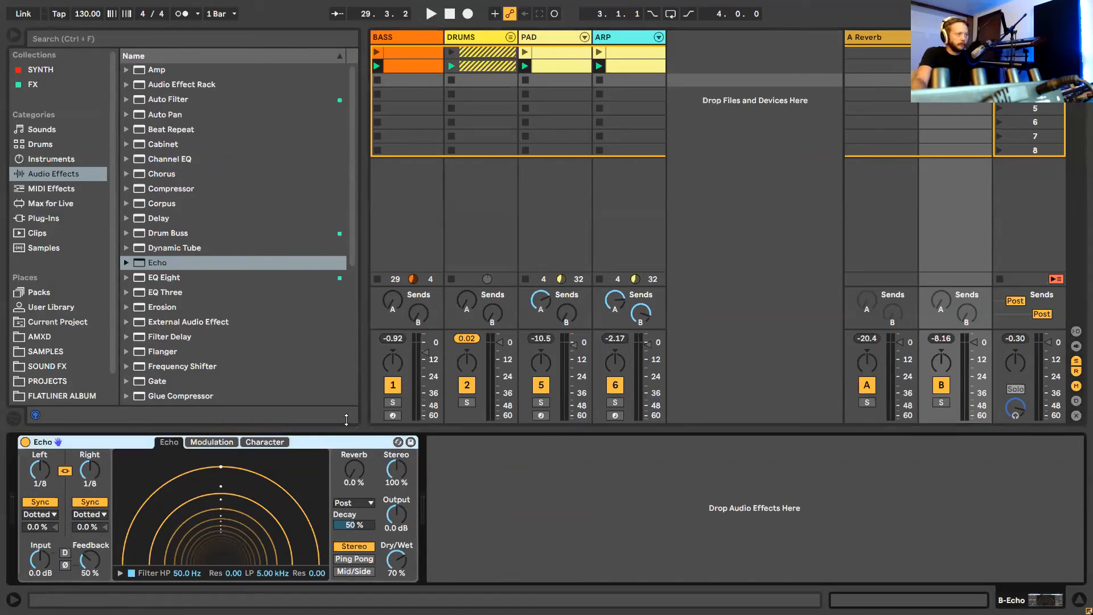
left_click(64, 472)
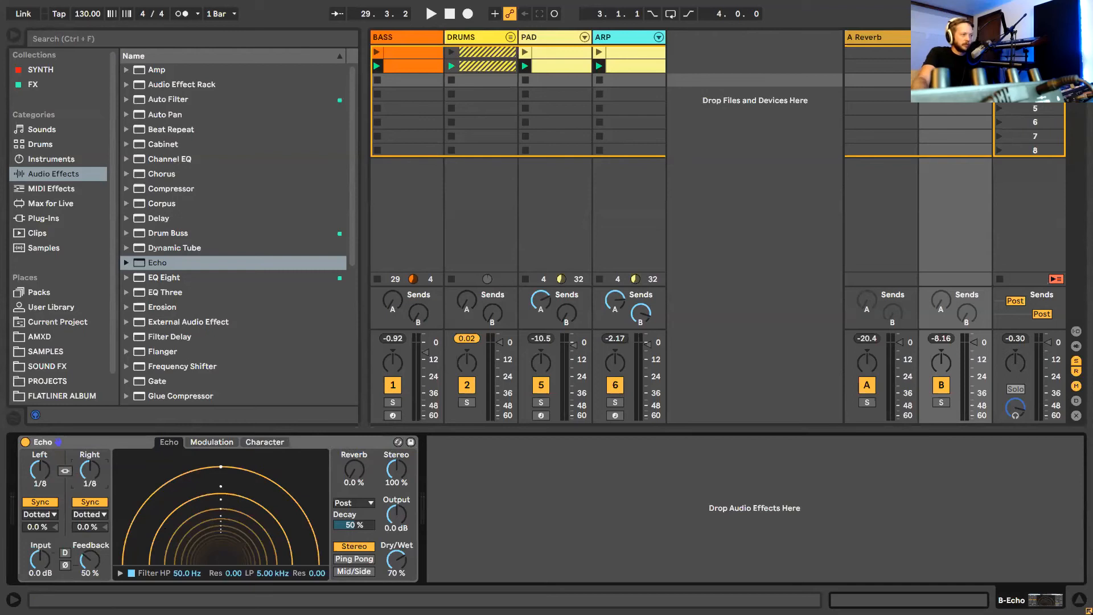
left_click(102, 516)
left_click(98, 526)
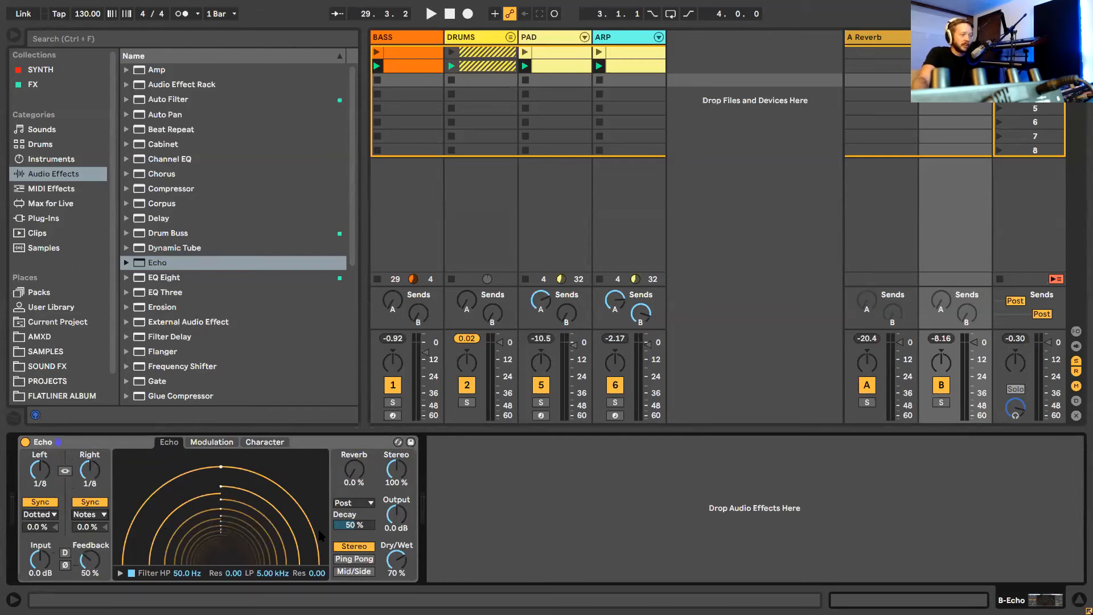
During playback, raise Echo's feedback to 67 % and set its high-pass filter to 107 Hz, and stop playback.
key("space")
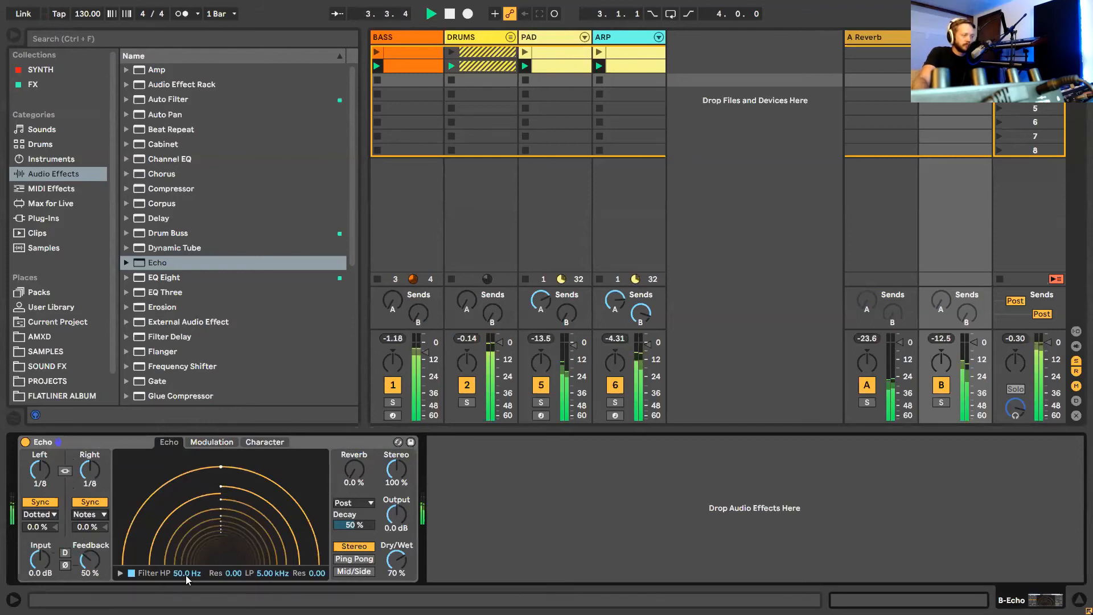
left_click_drag(176, 575, 176, 547)
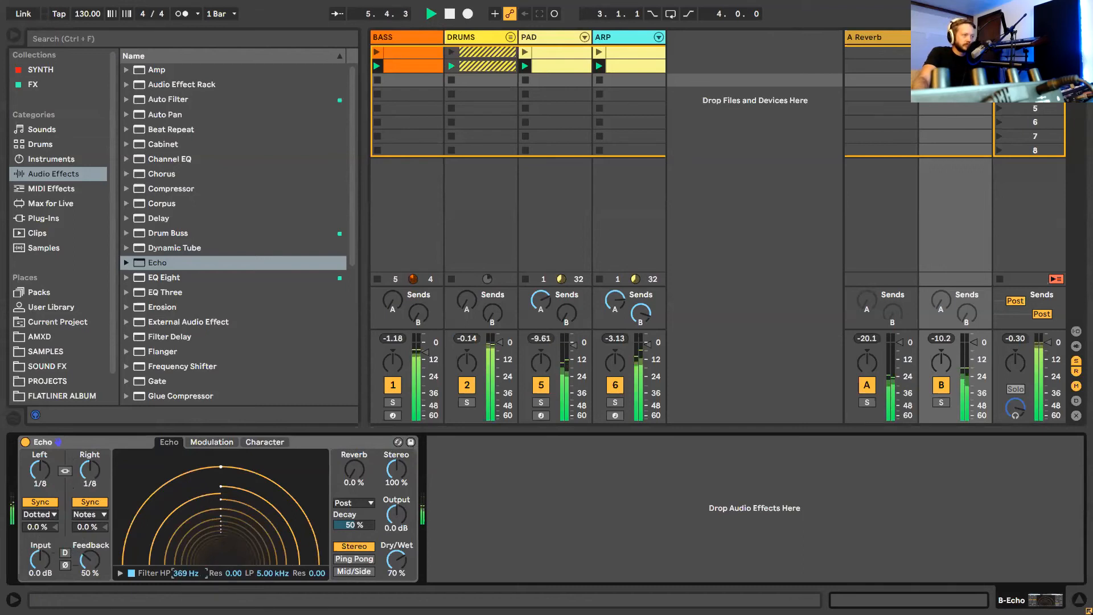
left_click_drag(185, 573, 185, 566)
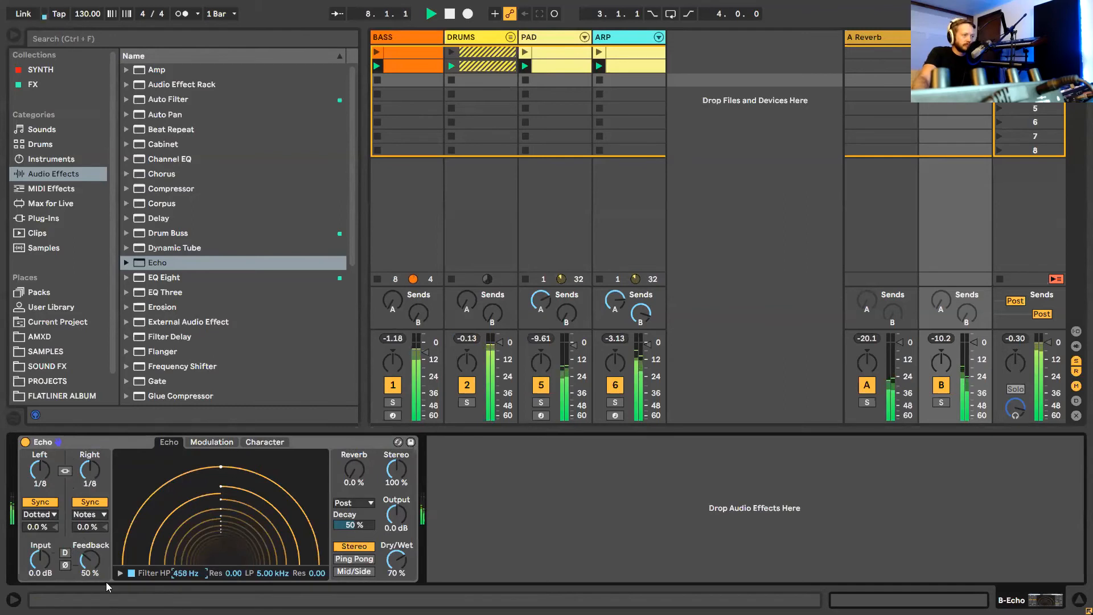
left_click_drag(90, 560, 89, 551)
left_click_drag(197, 574, 185, 576)
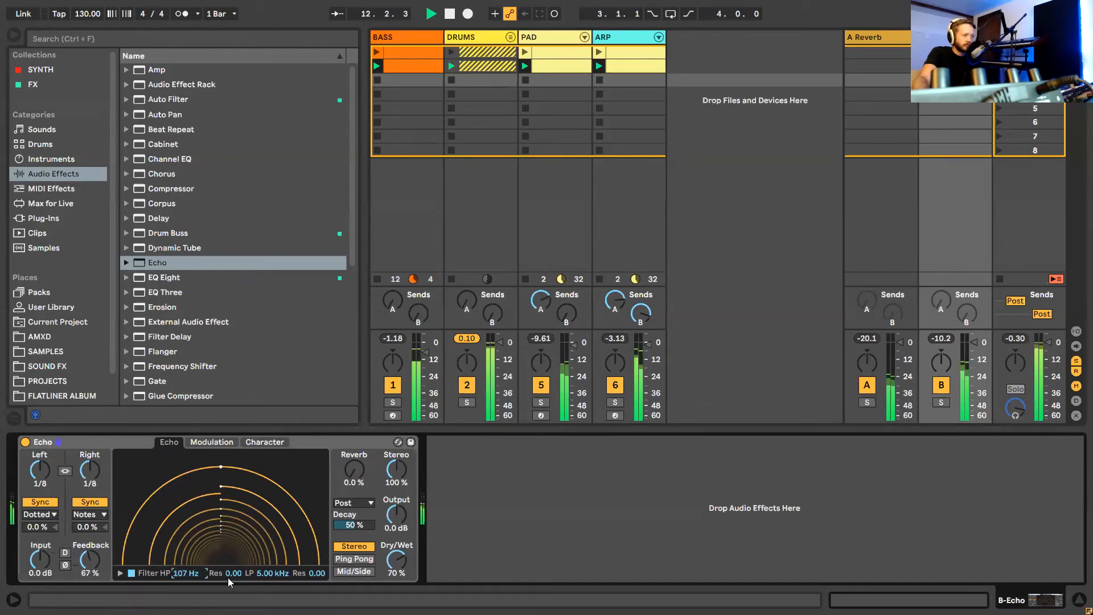
key("space")
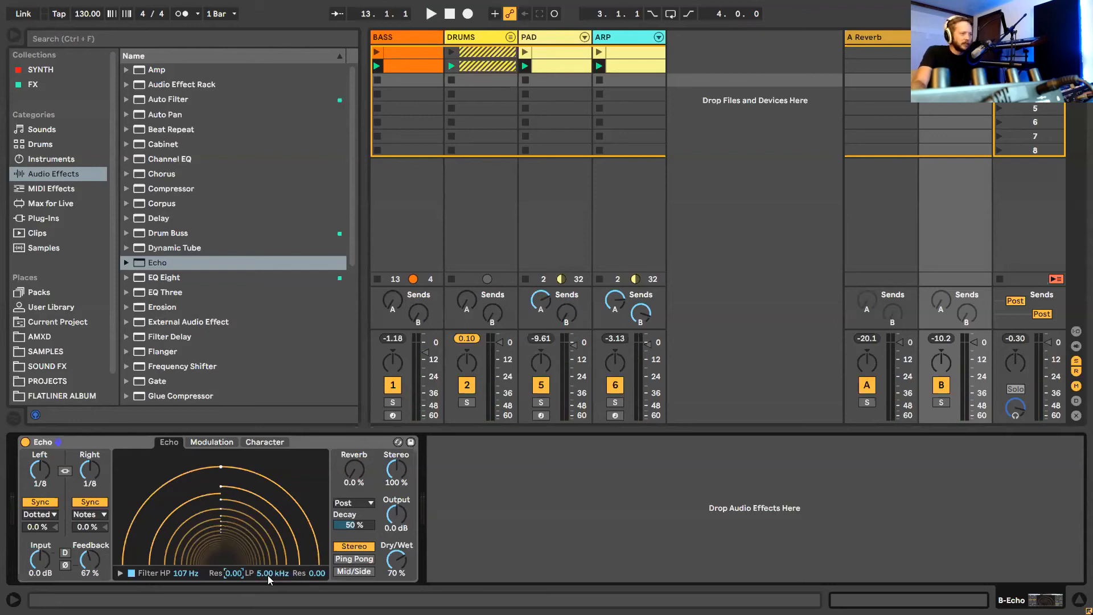
During playback, set Echo's low-pass filter to 7.17 kHz with a resonance of 0.23.
key("space")
left_click_drag(267, 573, 267, 547)
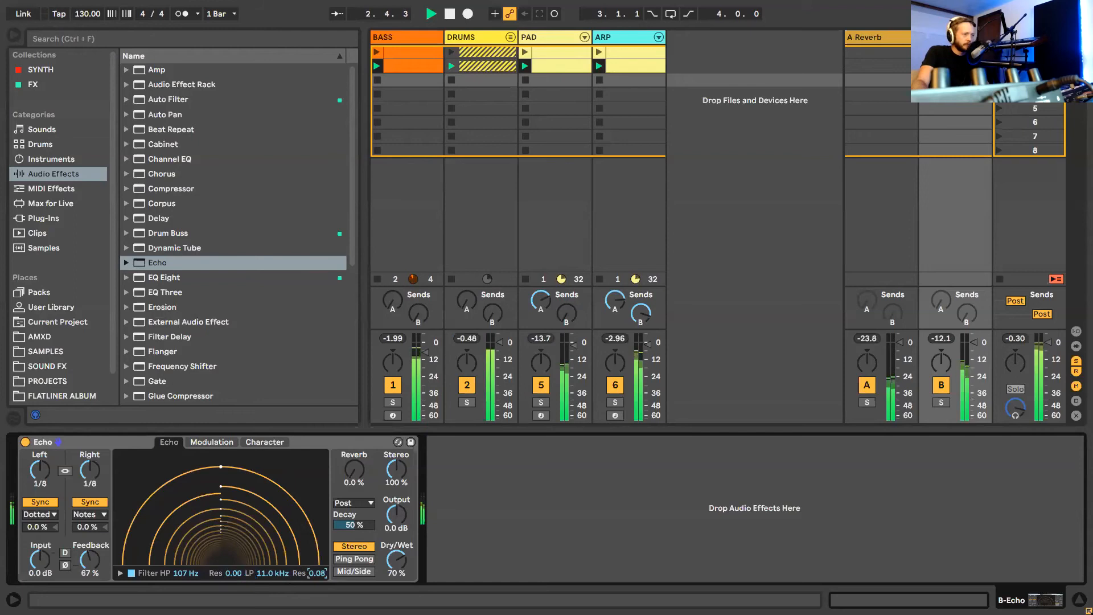
left_click_drag(317, 573, 317, 570)
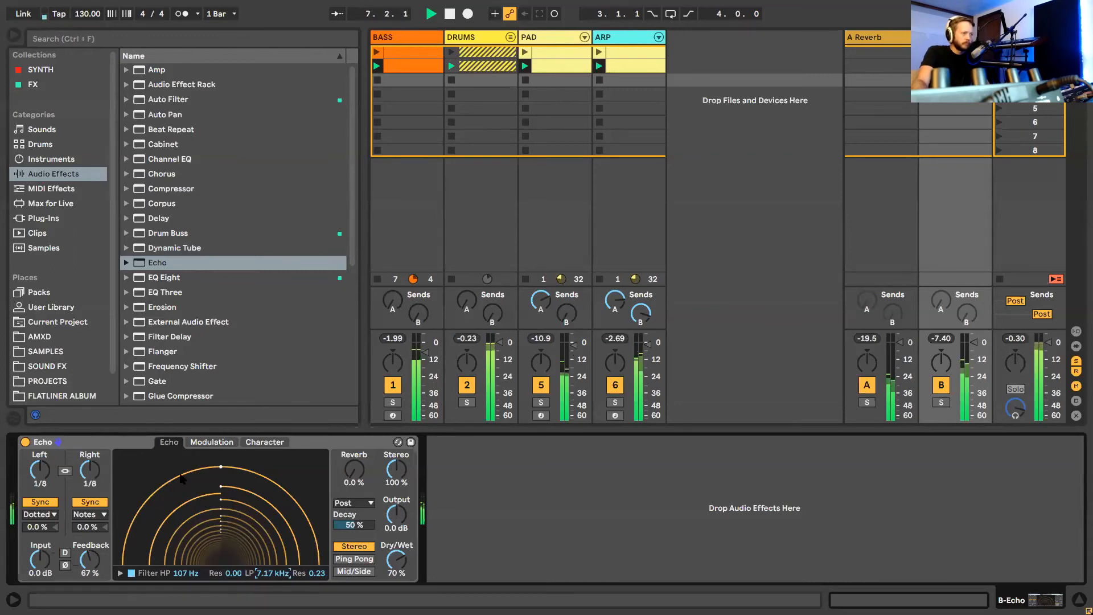
Enable Echo's Wobble with an amount of 4.7 % and a morph of 18 %.
left_click(211, 443)
left_click(264, 442)
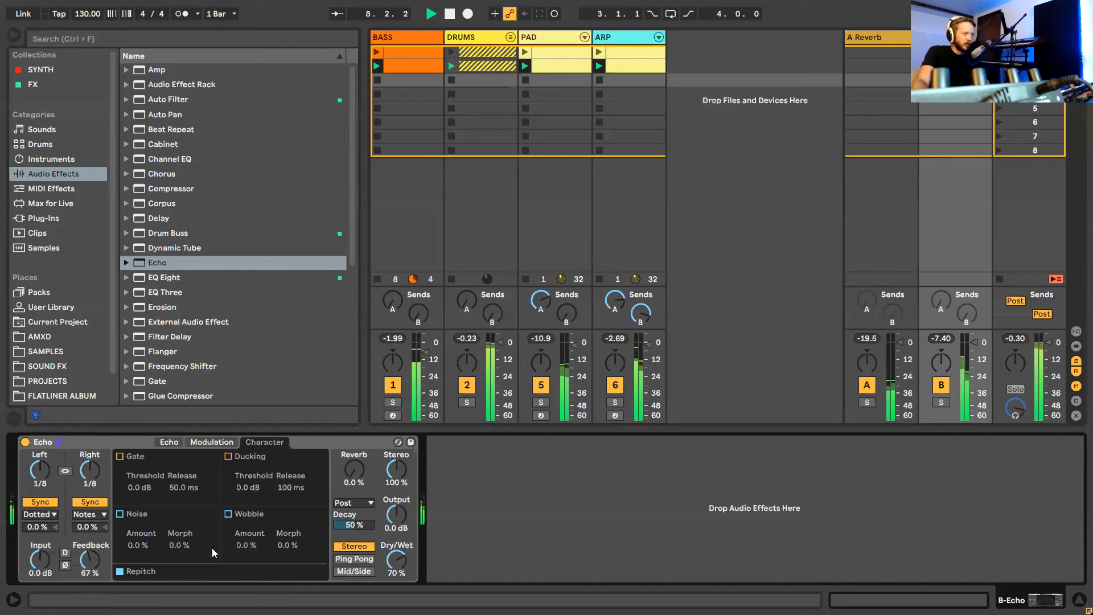
left_click(229, 513)
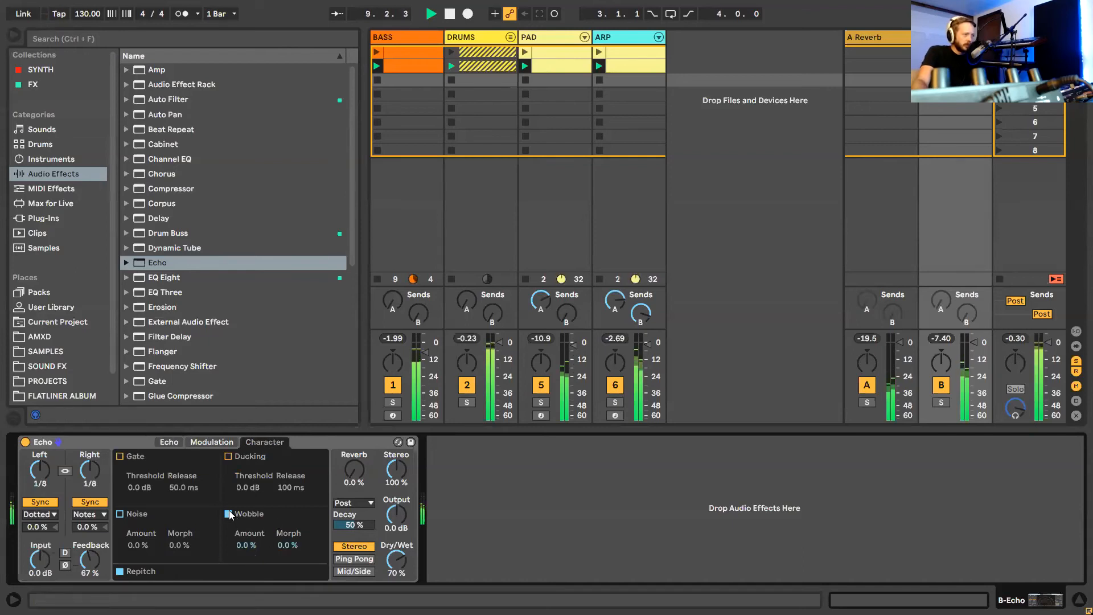
left_click_drag(246, 545, 287, 528)
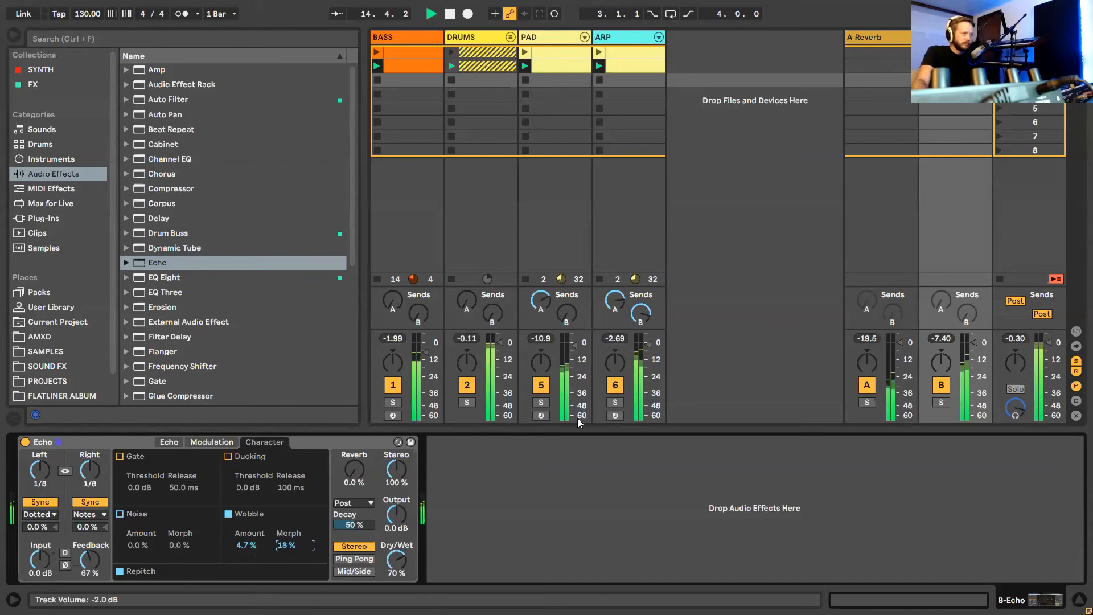
Stop playback and add an Auto Filter after Echo on the B return track.
scroll(254, 313, "down", 3)
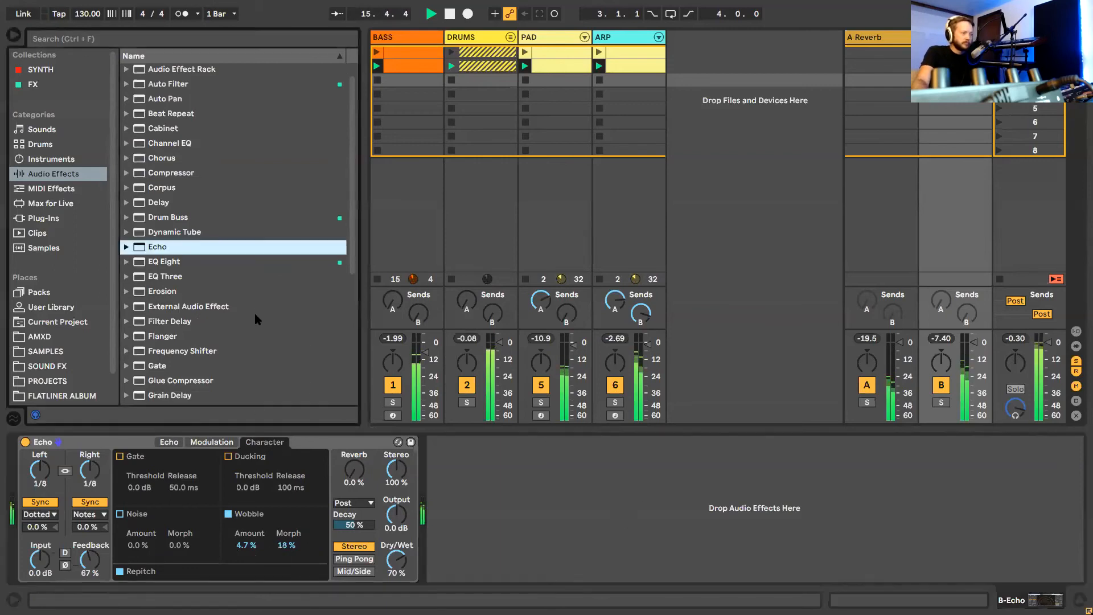
scroll(256, 313, "up", 3)
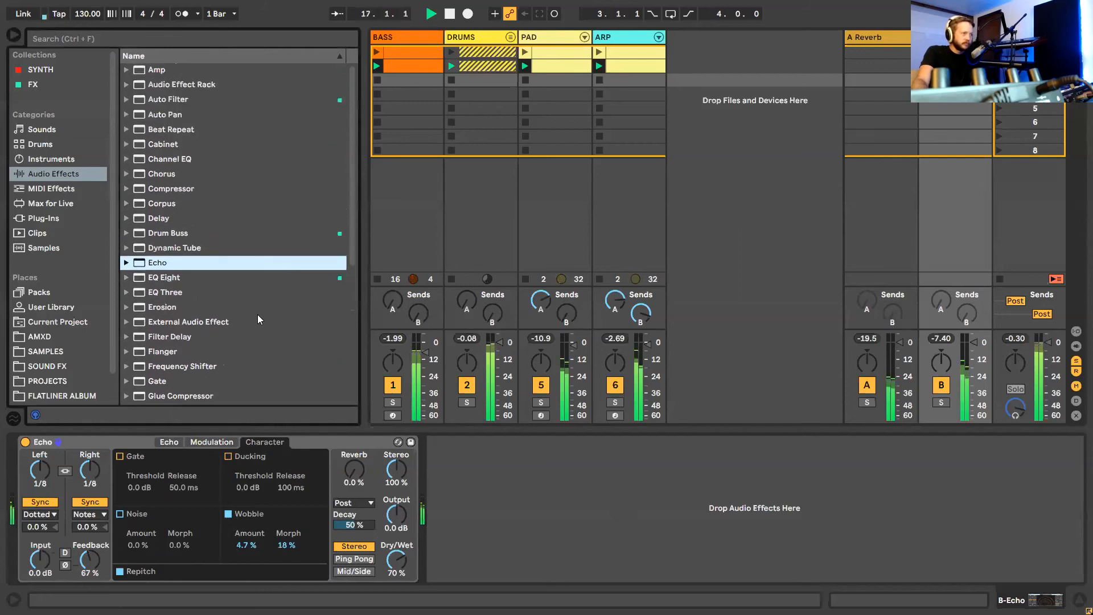
key("space")
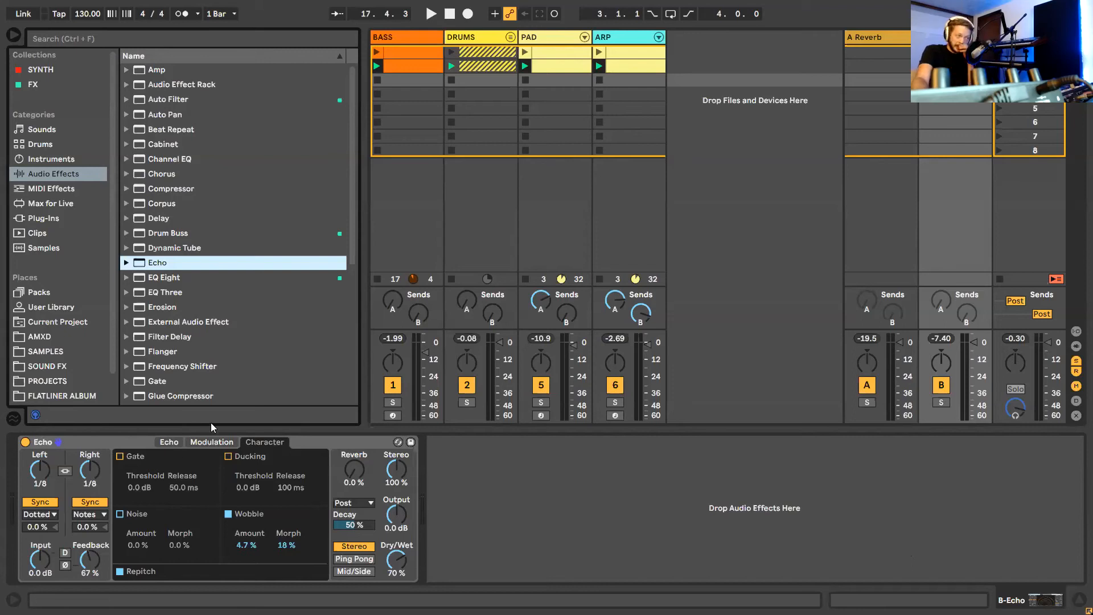
left_click_drag(239, 99, 521, 515)
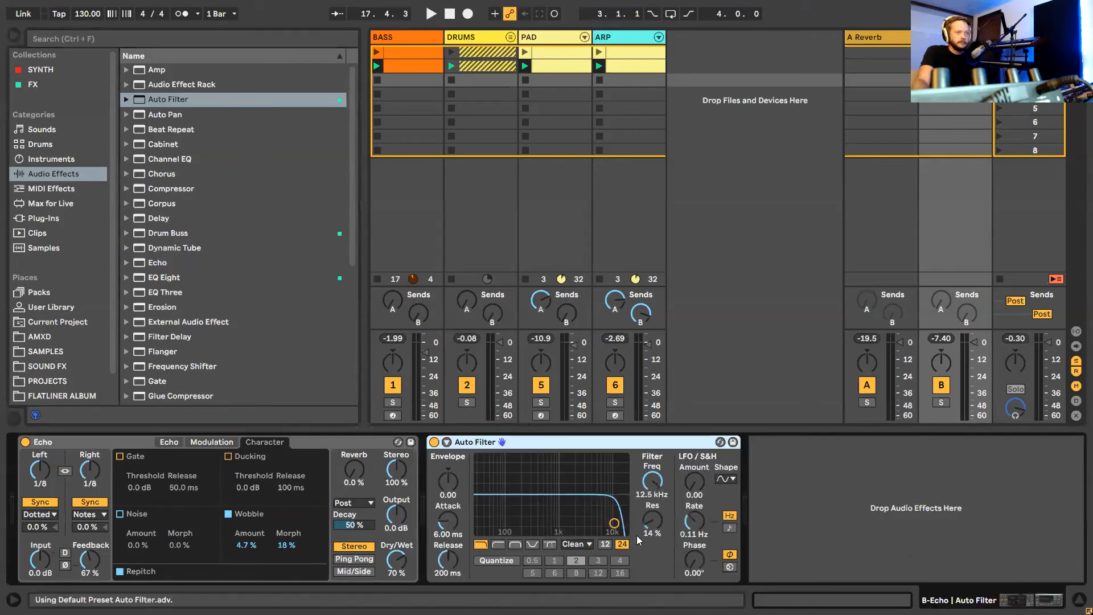
While listening, set the Auto Filter to the MS2 circuit with 3.25 kHz cutoff, 47 % resonance and 7.05 dB drive.
left_click_drag(616, 524, 568, 491)
key("space")
left_click(584, 545)
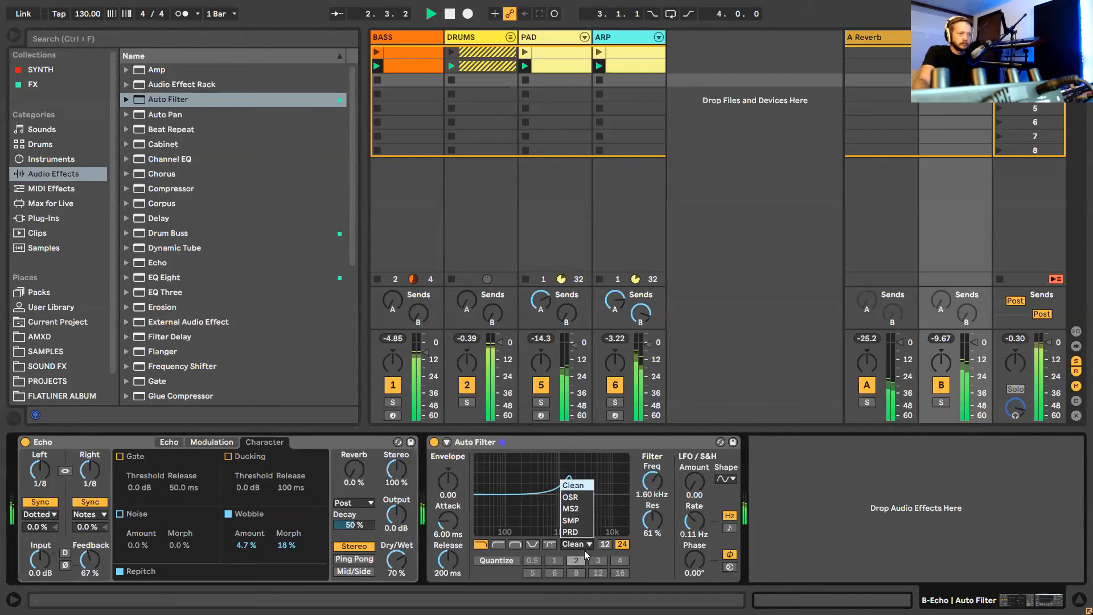
left_click(578, 507)
mouse_move(653, 560)
left_mouse_down()
mouse_move(652, 532)
mouse_move(653, 541)
left_mouse_up()
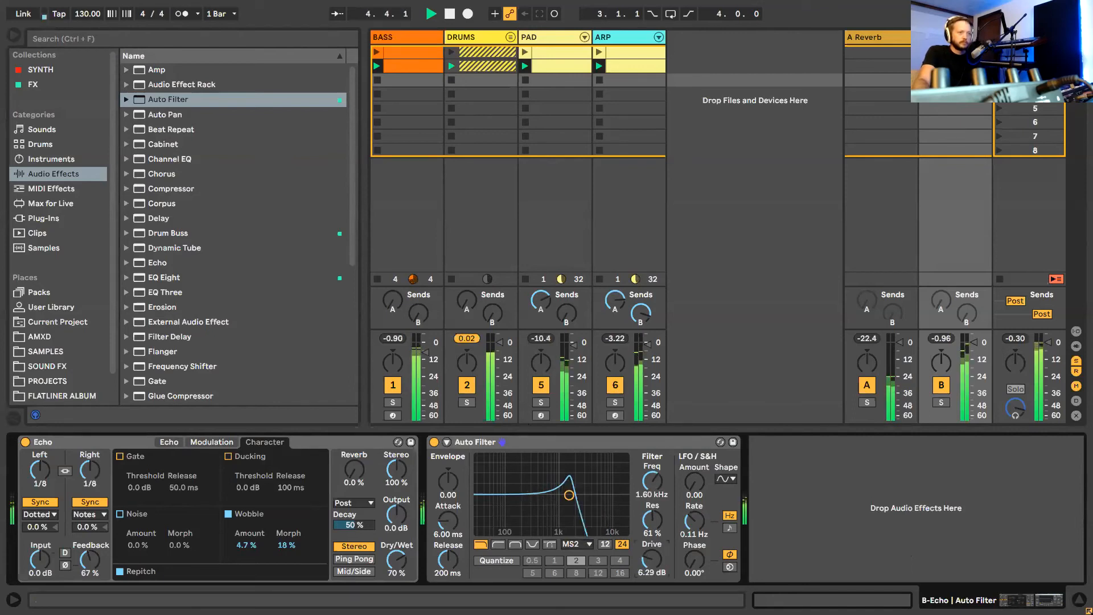
mouse_move(568, 495)
left_mouse_down()
mouse_move(544, 495)
mouse_move(597, 489)
mouse_move(564, 488)
mouse_move(584, 503)
left_mouse_up()
key("space")
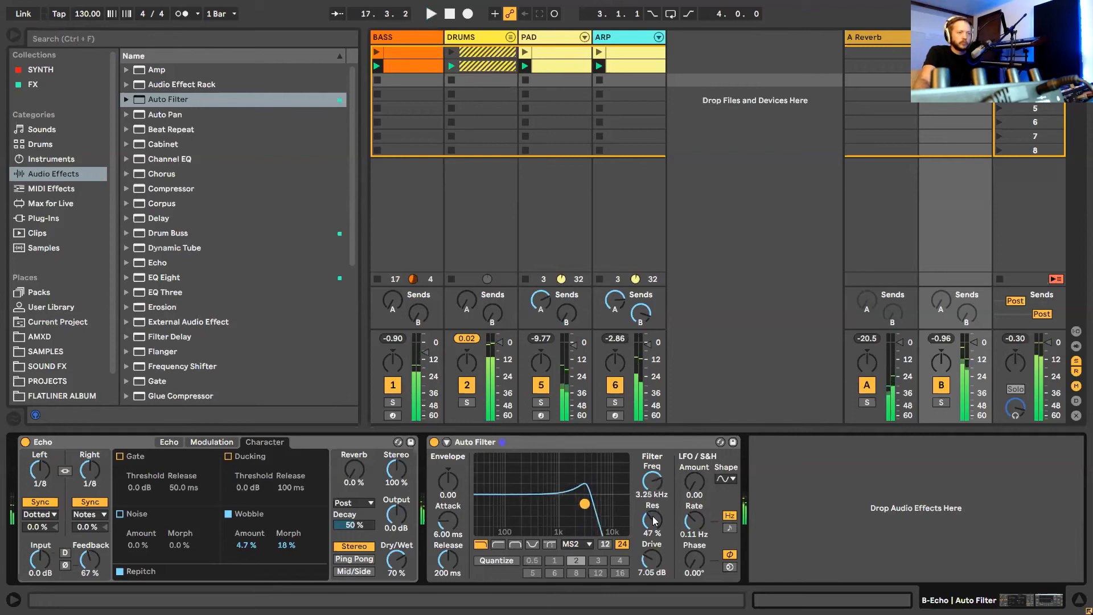
Set the Auto Filter's LFO to amount 5.24 and rate 0.07 Hz, and adjust its cutoff to 3.25 kHz with 40 % resonance.
left_click_drag(585, 504, 583, 510)
mouse_move(694, 483)
left_mouse_down()
mouse_move(694, 465)
mouse_move(694, 478)
left_mouse_up()
key("space")
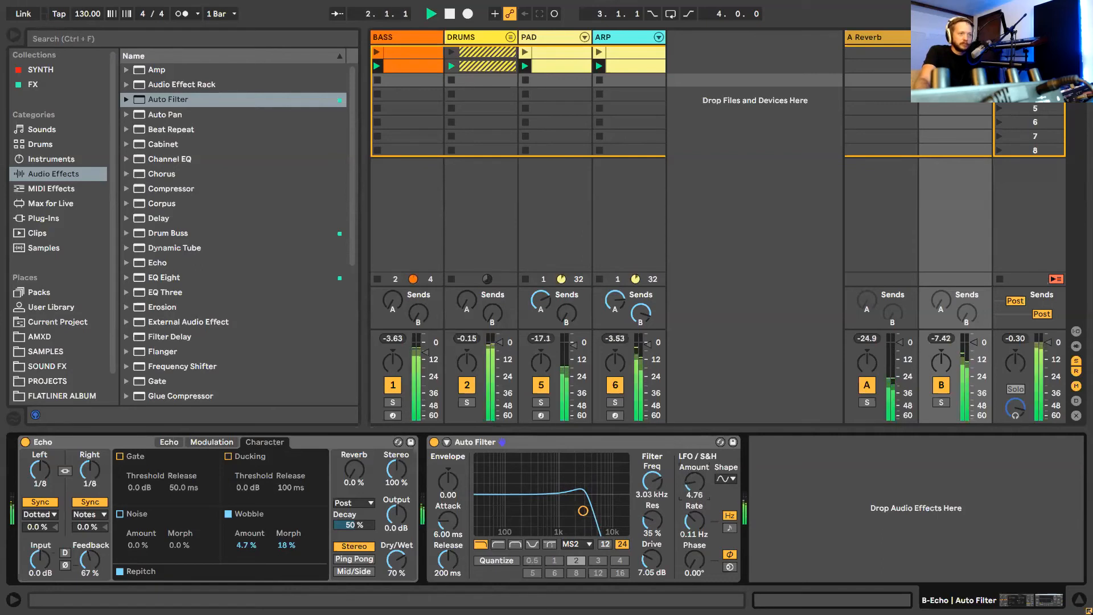
left_click_drag(694, 519, 694, 526)
left_click_drag(696, 488, 696, 486)
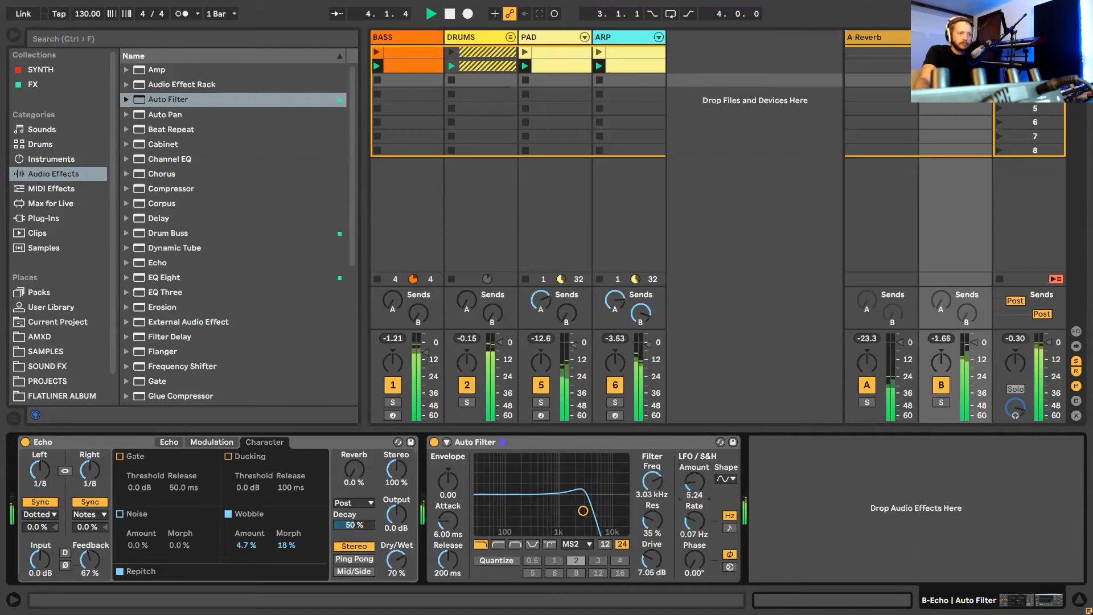
left_click_drag(583, 511, 584, 507)
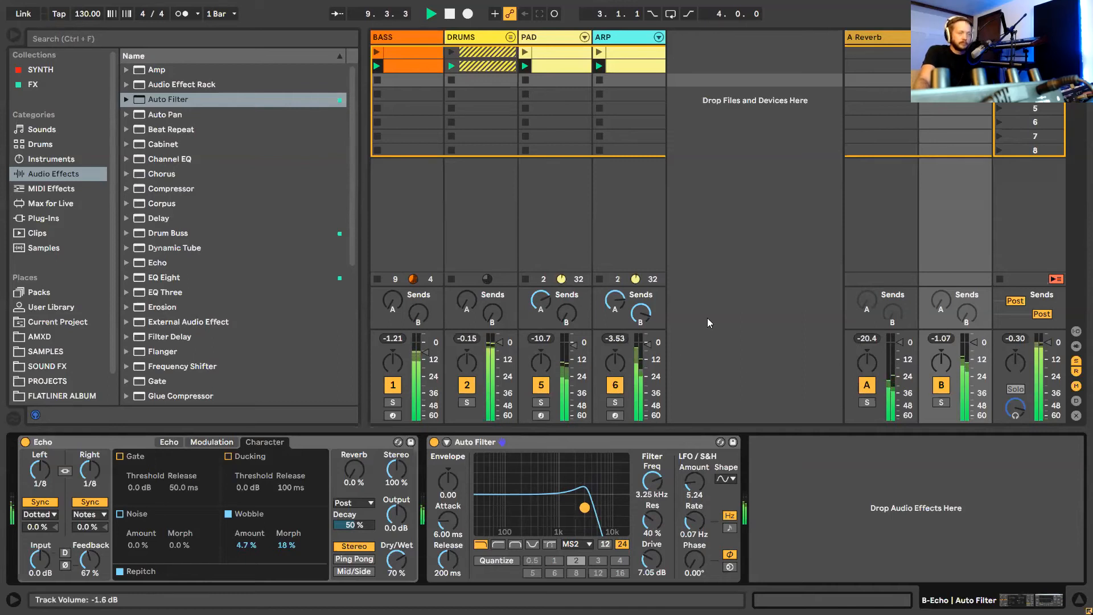
On the A Reverb return, turn off the Reverb's Hi Cut and set the input filter to 3.31 kHz with width 5.46.
left_click(879, 35)
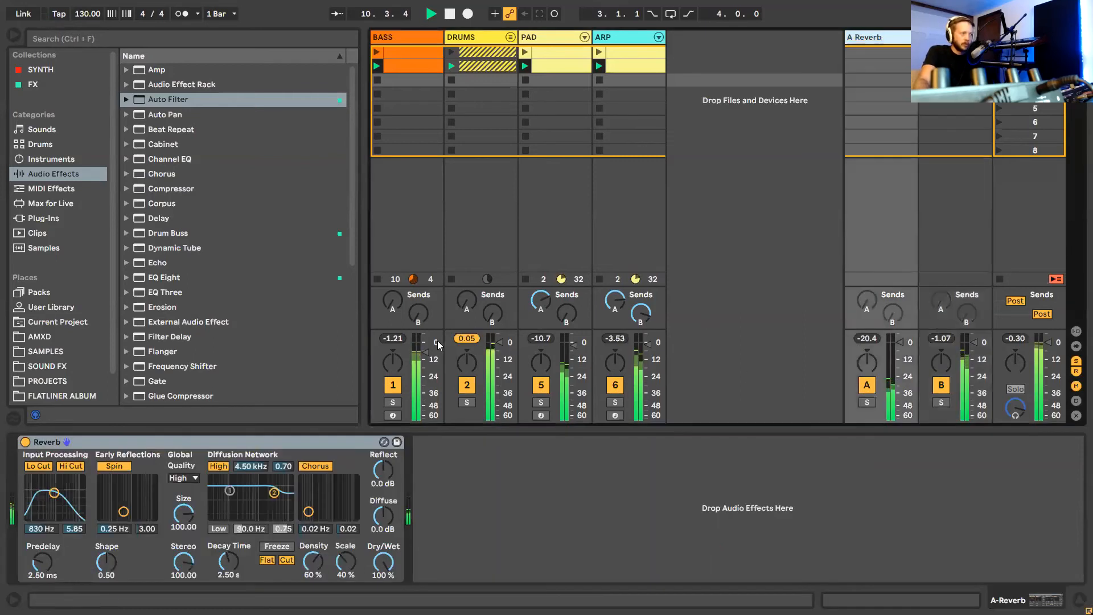
left_click(70, 466)
left_click_drag(51, 499, 64, 501)
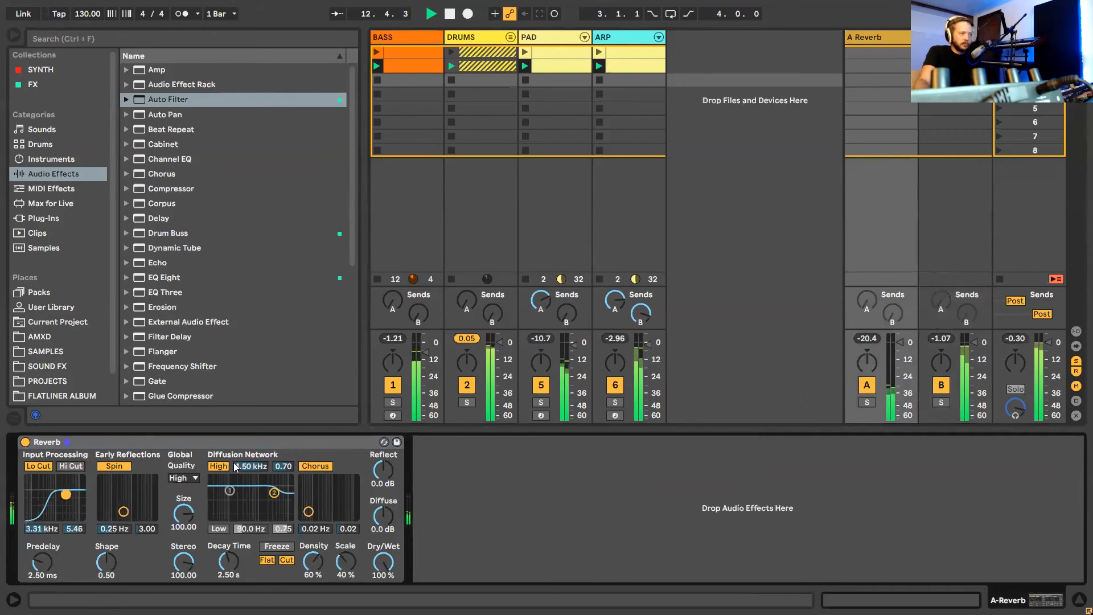
Raise the Reverb's chorus amount to 0.09 and shorten its decay time to 1.76 s.
left_click(308, 510)
left_click_drag(307, 511, 309, 502)
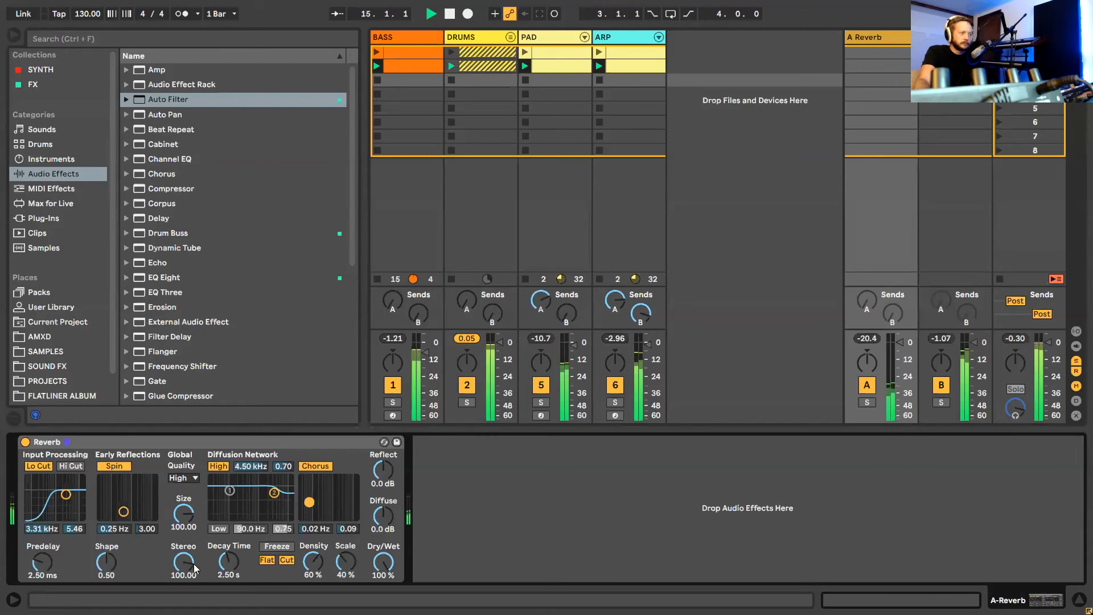
left_click_drag(229, 562, 227, 565)
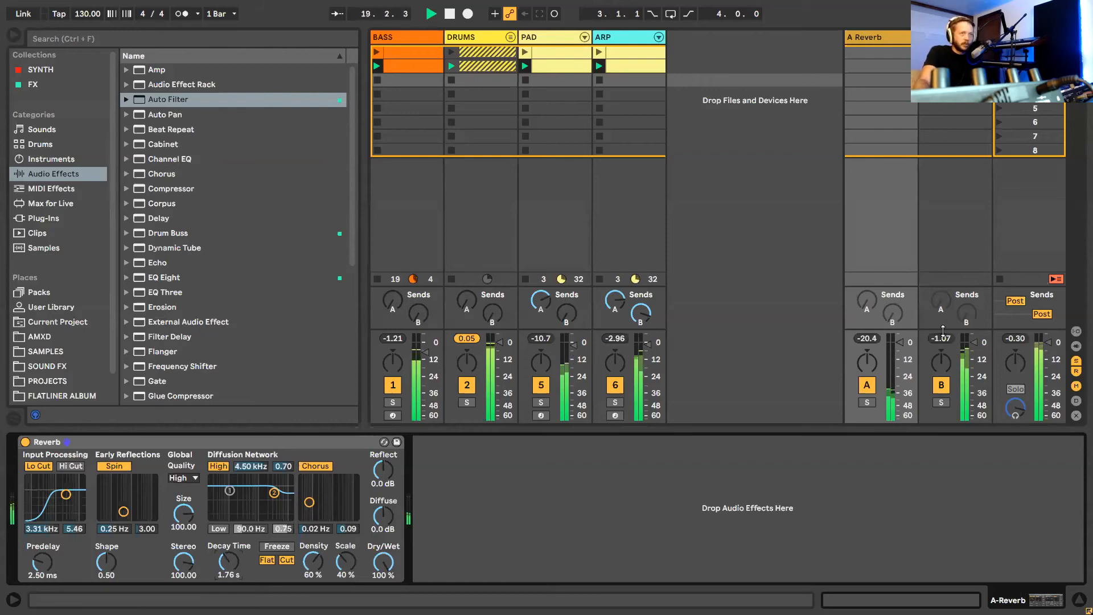
Enable send A on the B return track and raise it to about -11.7 dB.
left_click(944, 300)
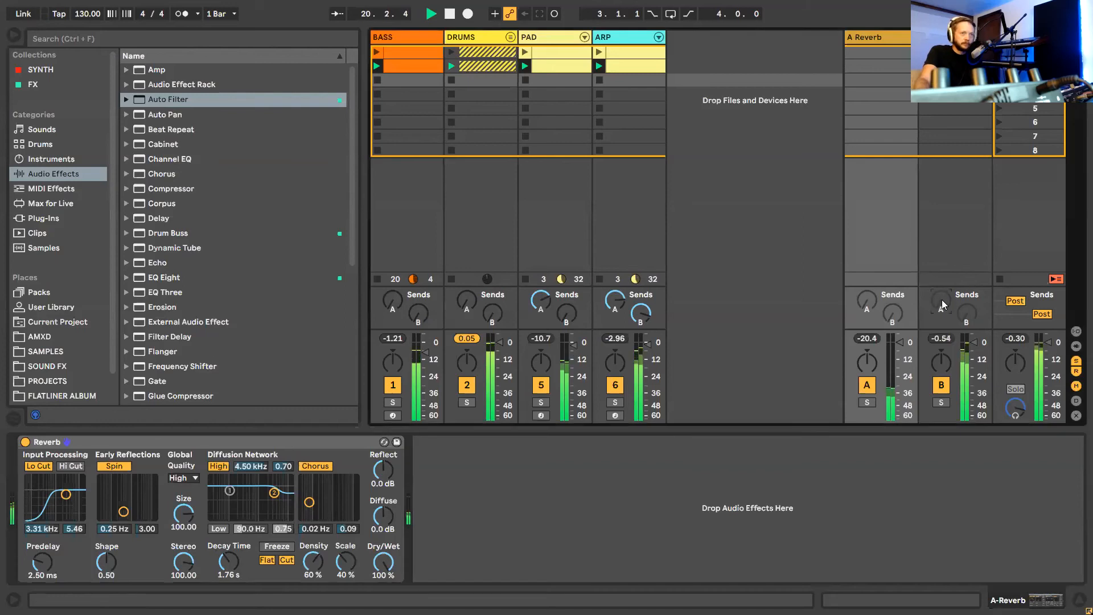
right_click(944, 303)
left_click(963, 310)
left_click_drag(943, 303, 942, 287)
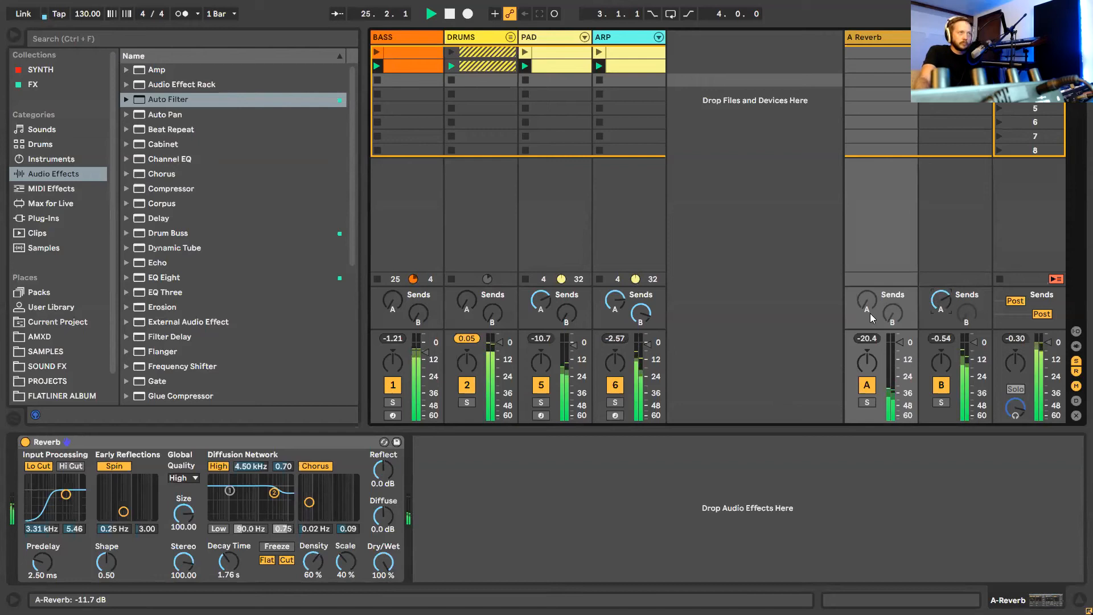
Unfold the DRUMS group to show its tracks and stop playback.
left_click(509, 36)
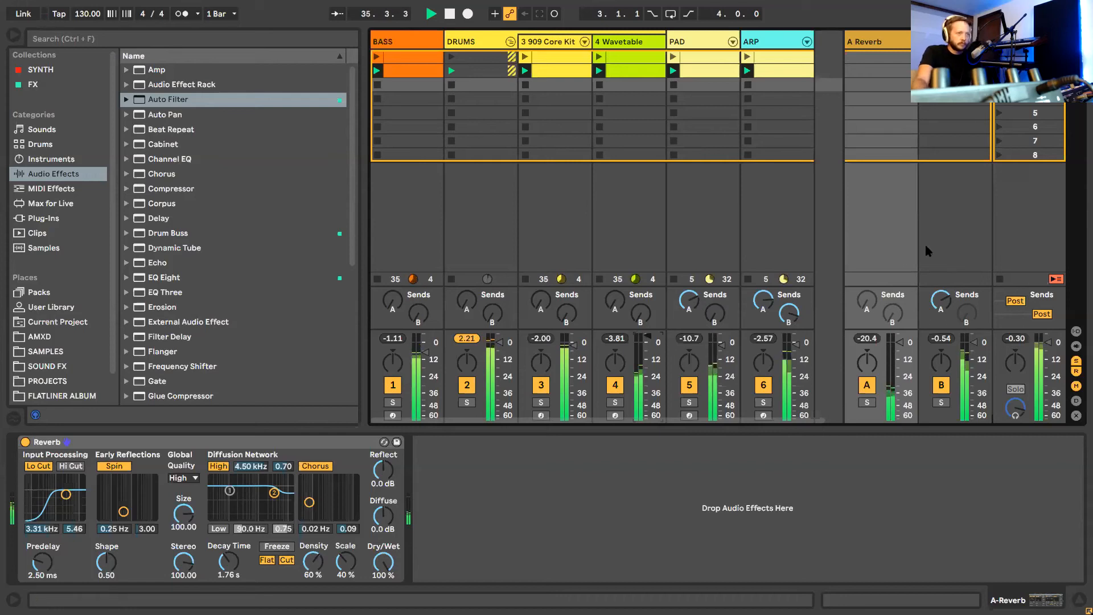
key("space")
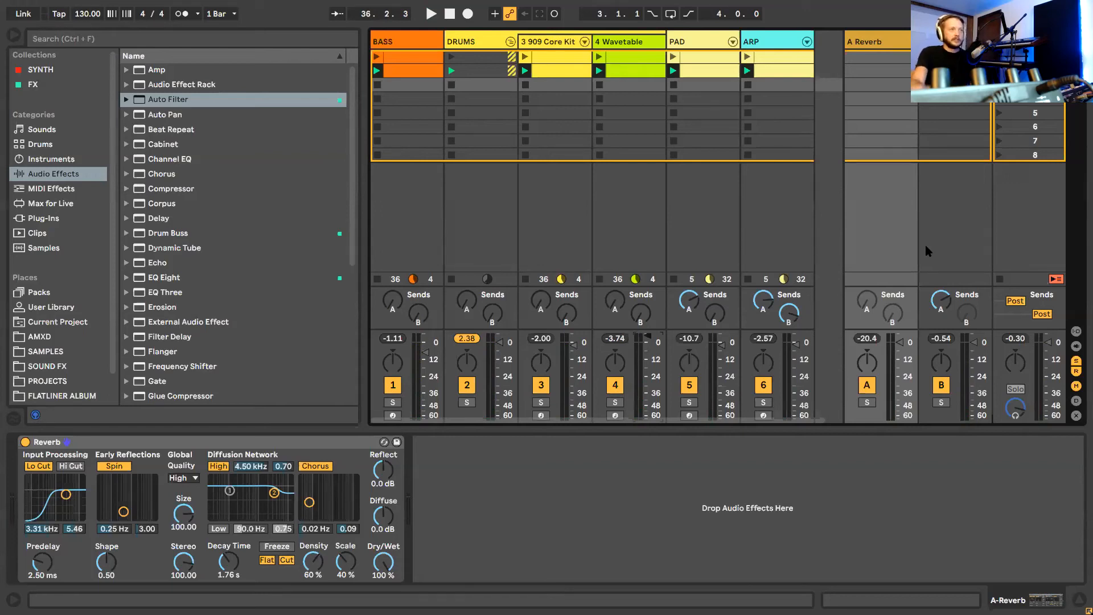
Insert a Max for Live LFO between Grains and Compressor on the 4 Wavetable track.
left_click(596, 45)
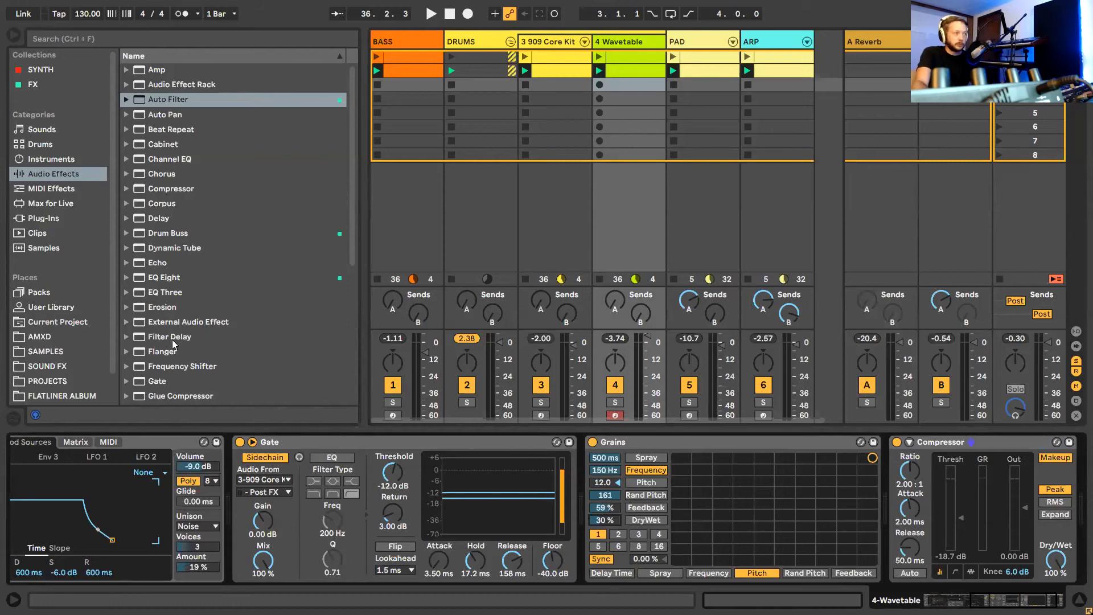
left_click(60, 204)
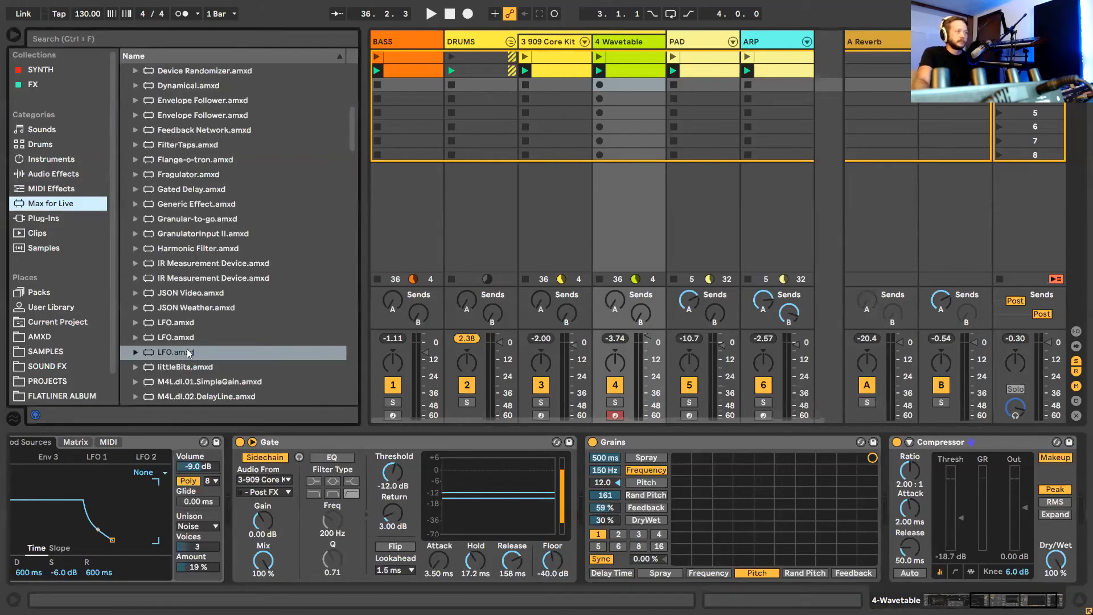
left_click_drag(183, 353, 263, 361)
left_click_drag(578, 482, 901, 542)
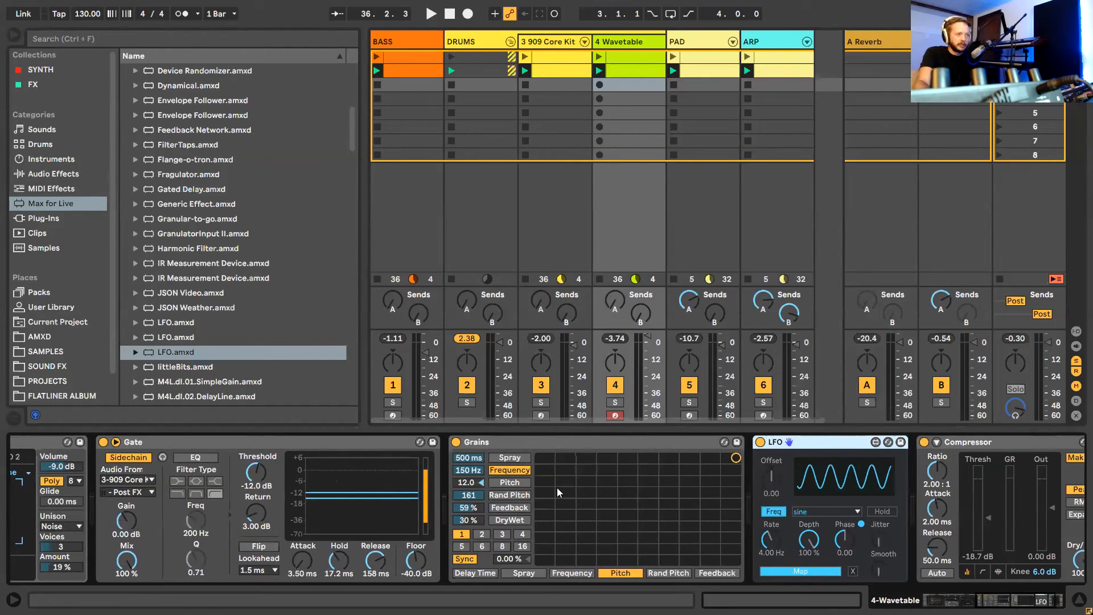
Set the new LFO's waveform to up and switch its rate to tempo sync.
left_click(821, 512)
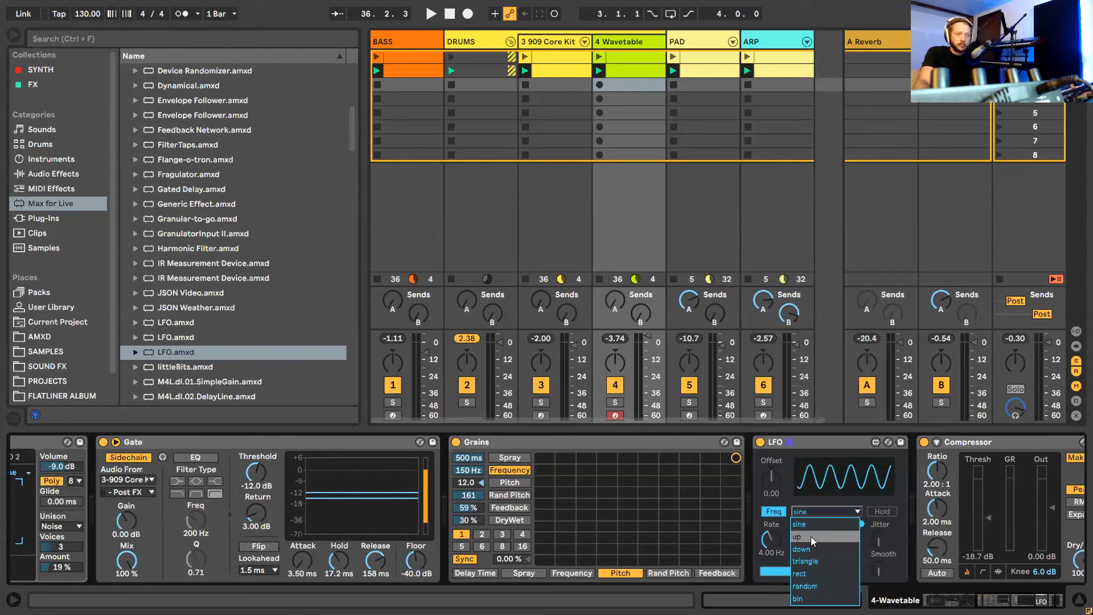
left_click(811, 536)
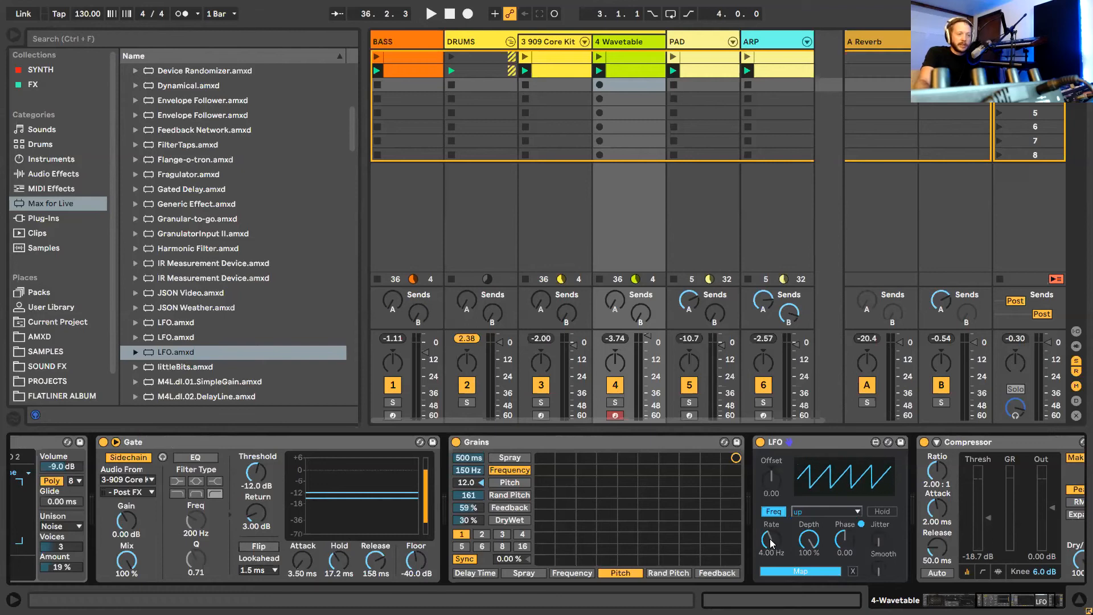
left_click(773, 512)
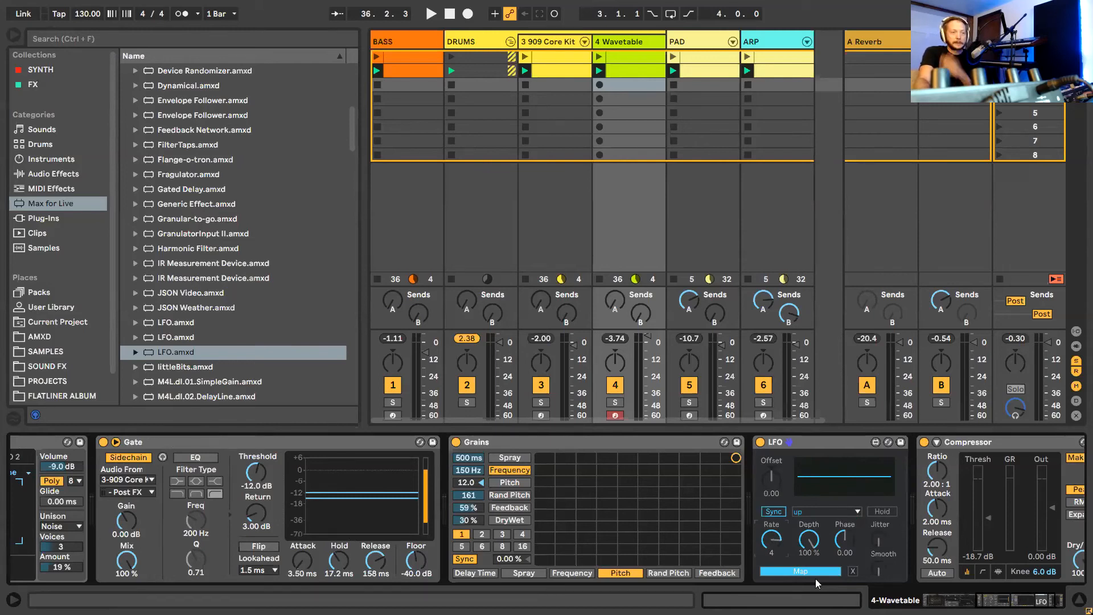
Audition the loop briefly and map the LFO to the Grains DryWet amount.
key("space")
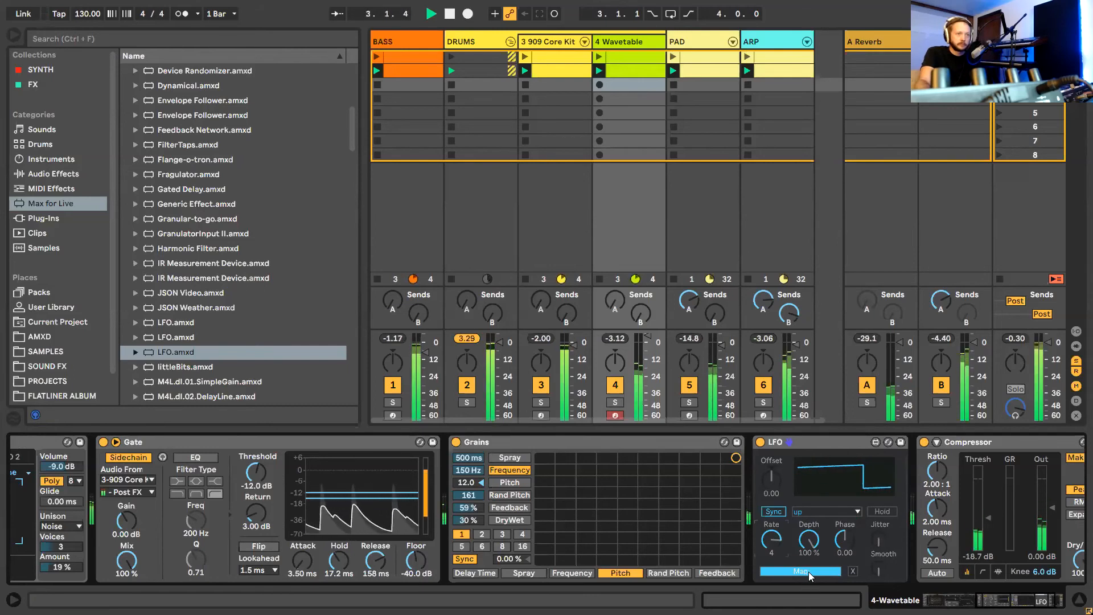
key("space")
key("space")
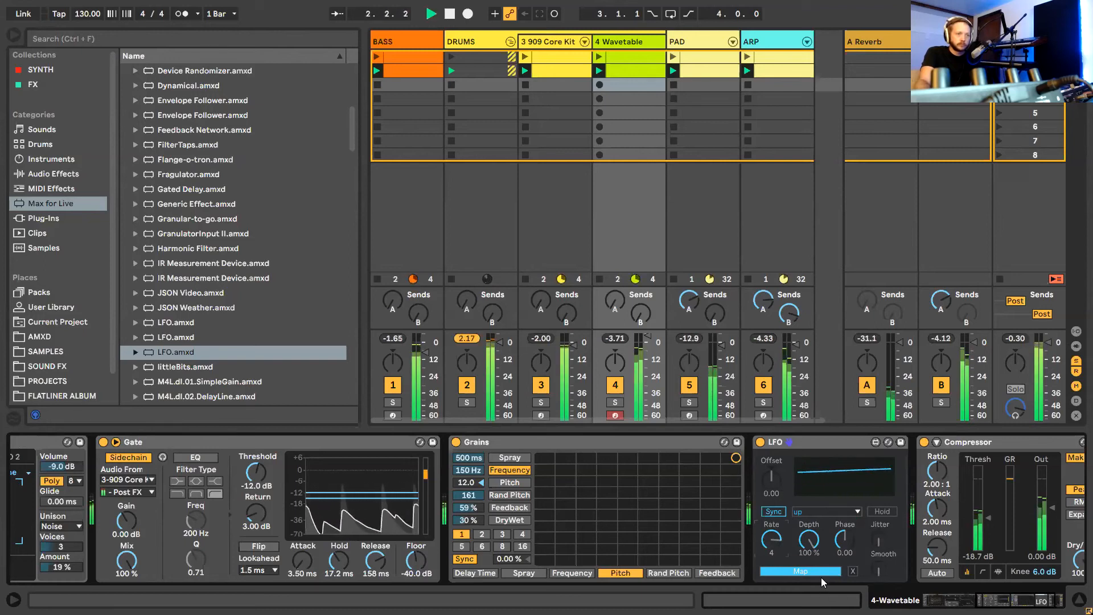
key("space")
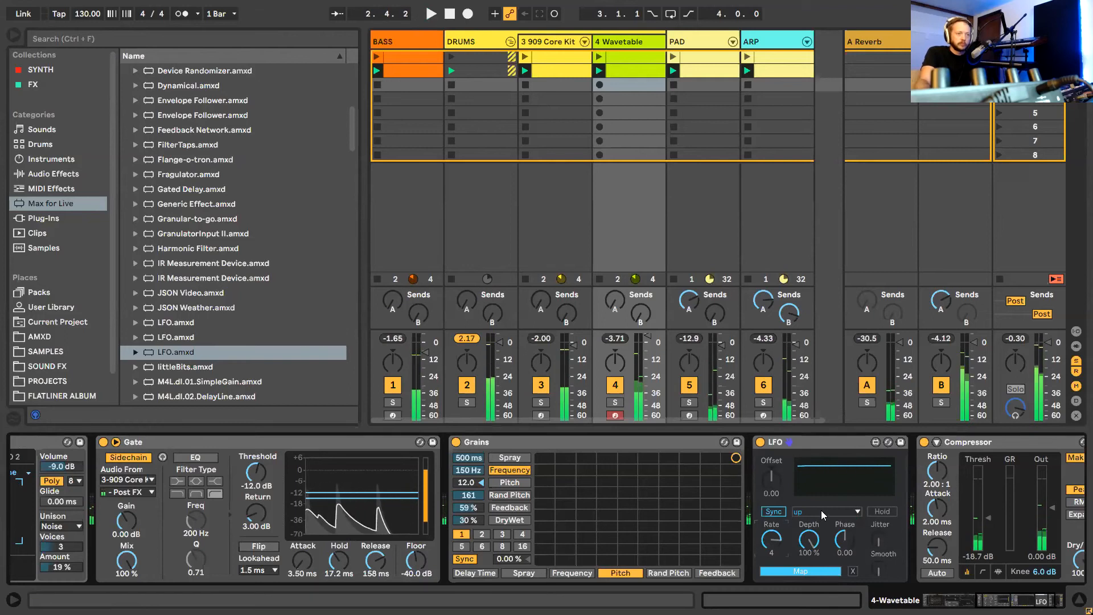
left_click(794, 573)
left_click(469, 521)
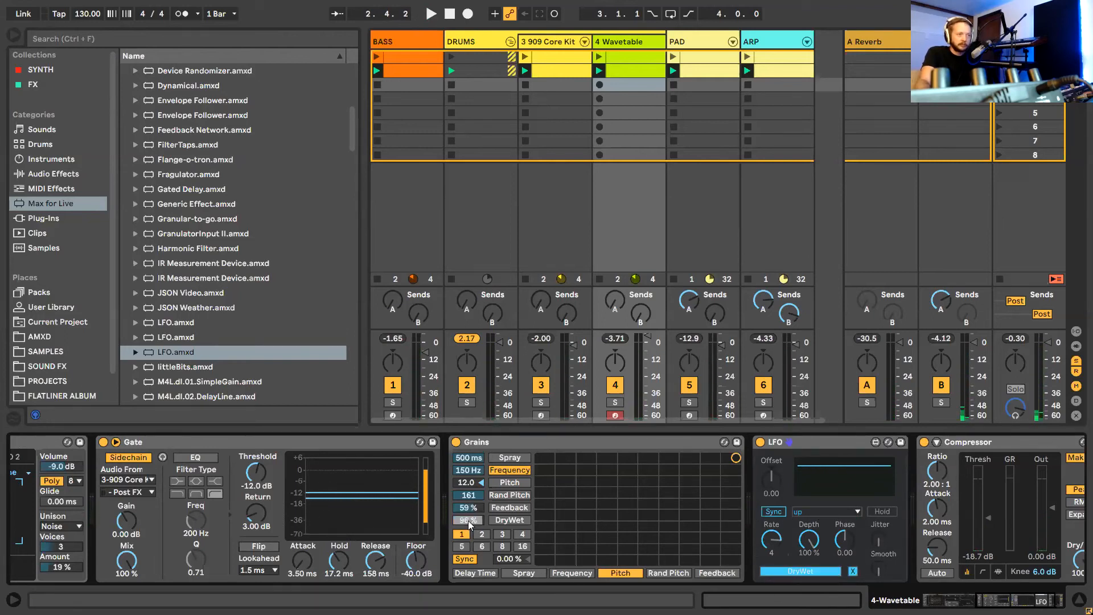
During playback, set the LFO's rate to 8 and phase to -1.00, and reduce its depth to 46.9 %.
key("space")
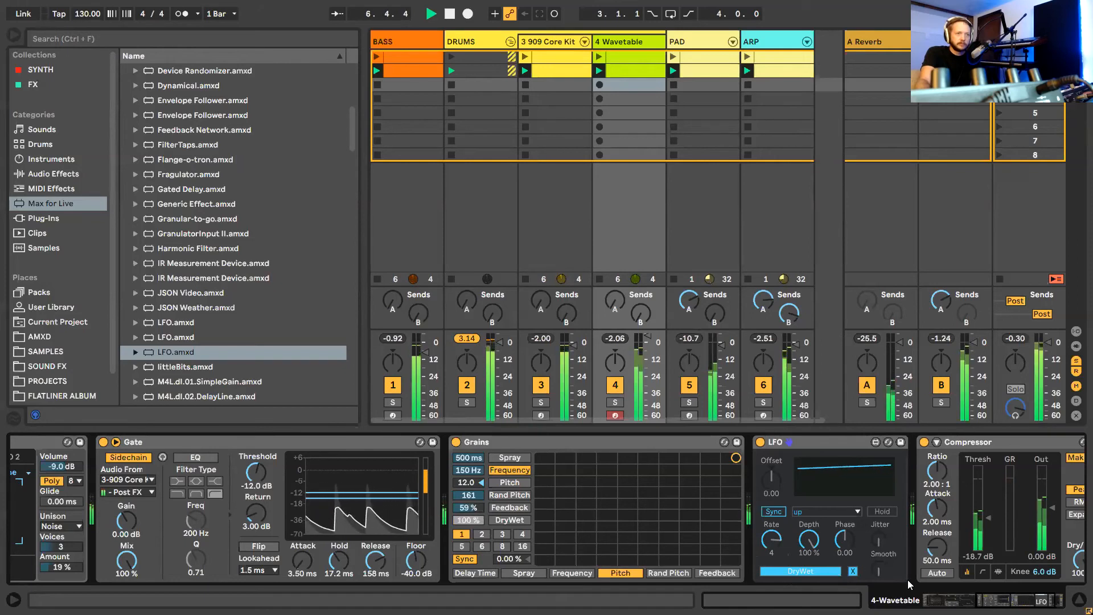
left_click_drag(771, 540, 772, 528)
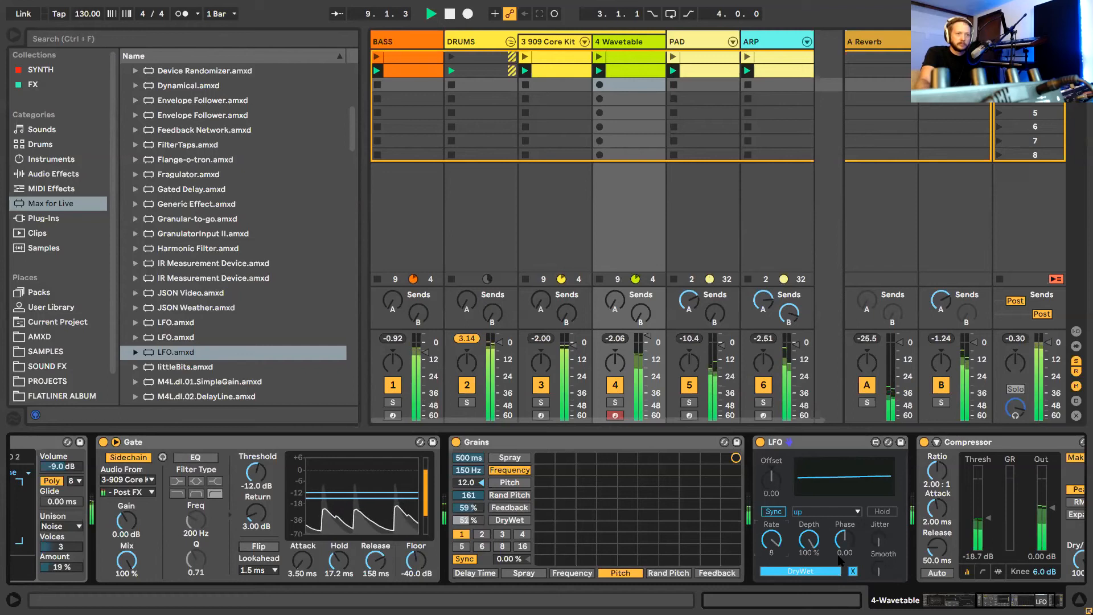
left_click_drag(851, 550, 851, 565)
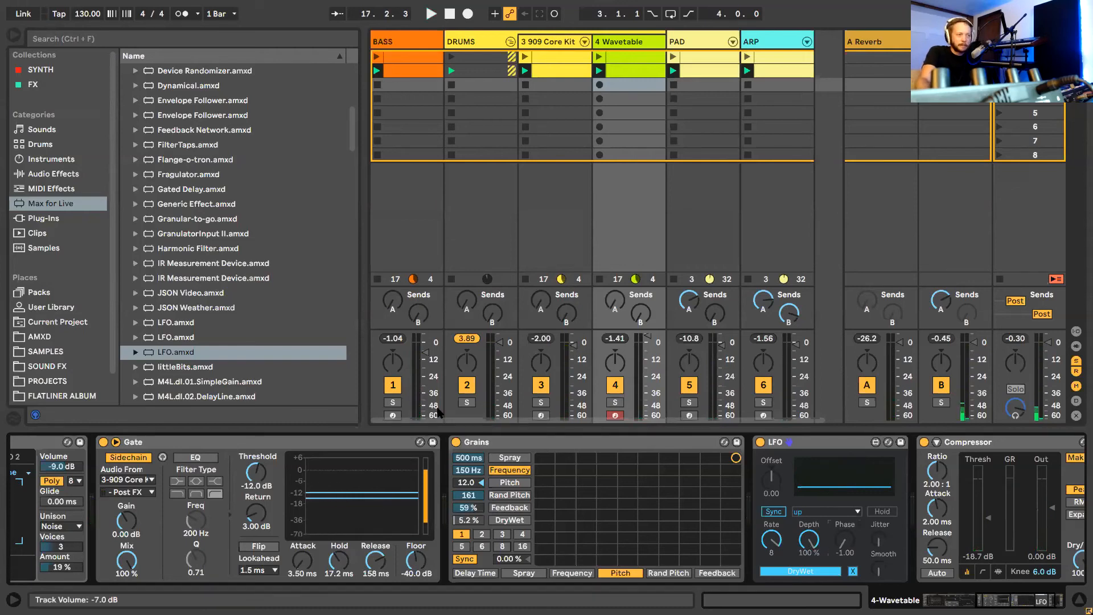
left_click_drag(809, 538, 809, 555)
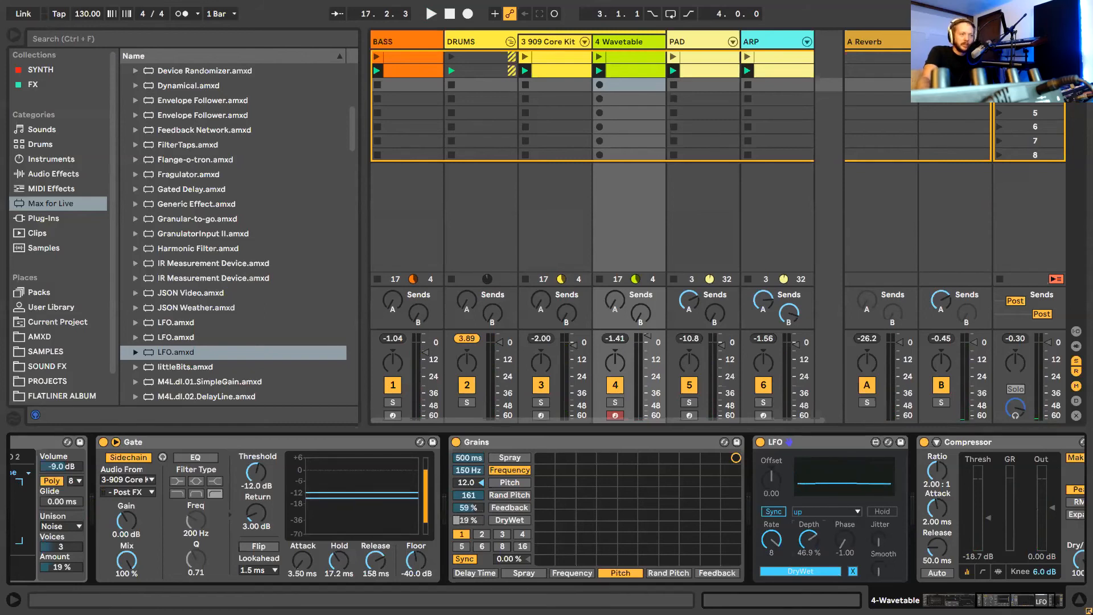
left_click(463, 519)
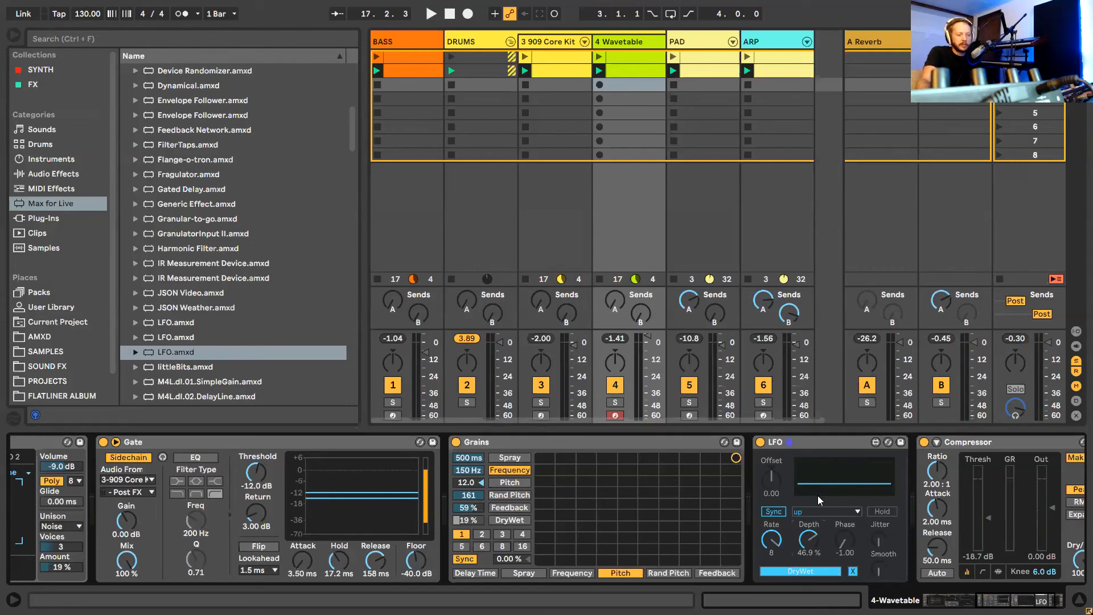
key("space")
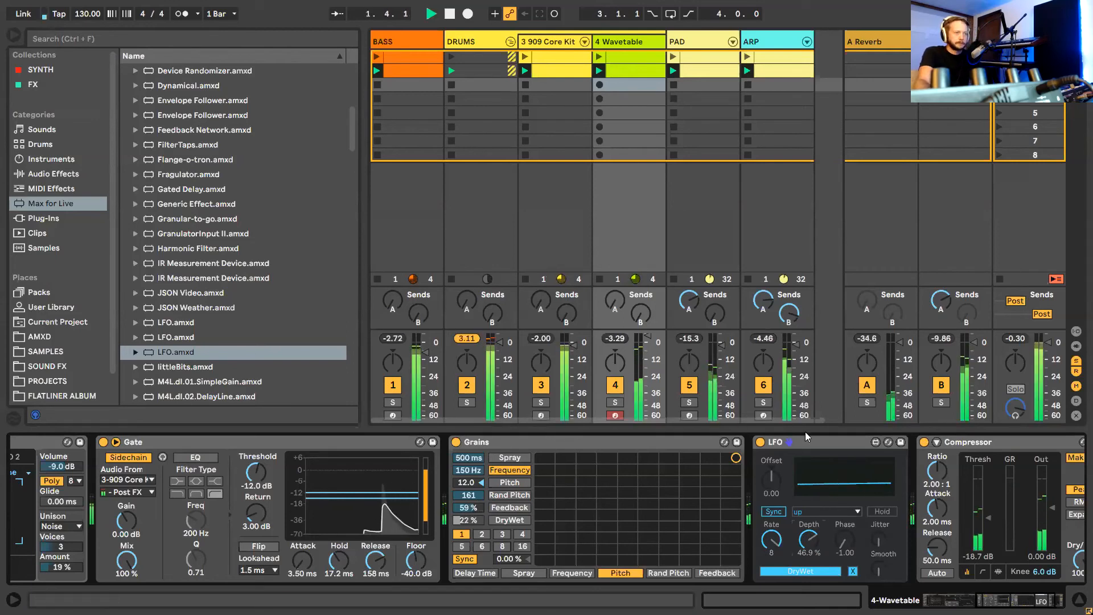
scroll(805, 450, "right", 2)
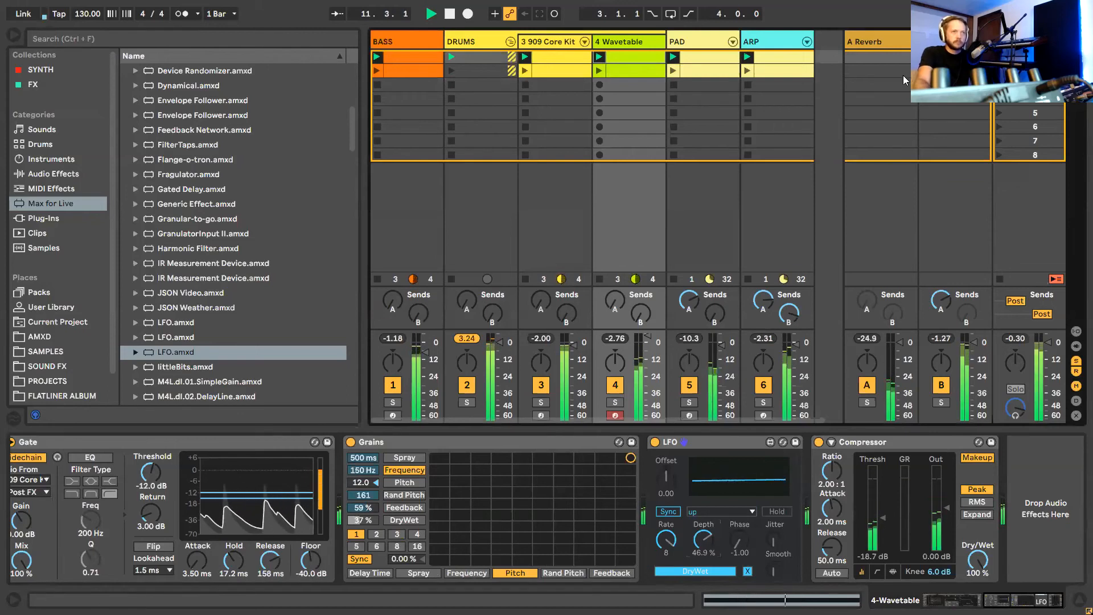
Shorten the Reverb's decay time on the A return track to 1.60 s.
left_click(873, 41)
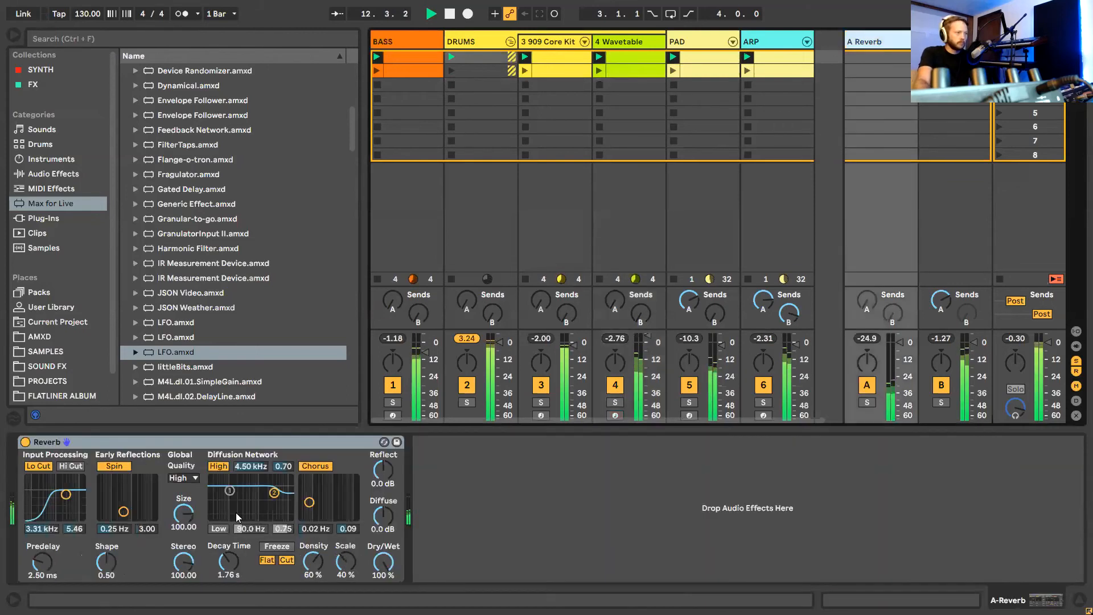
left_click_drag(231, 564, 234, 576)
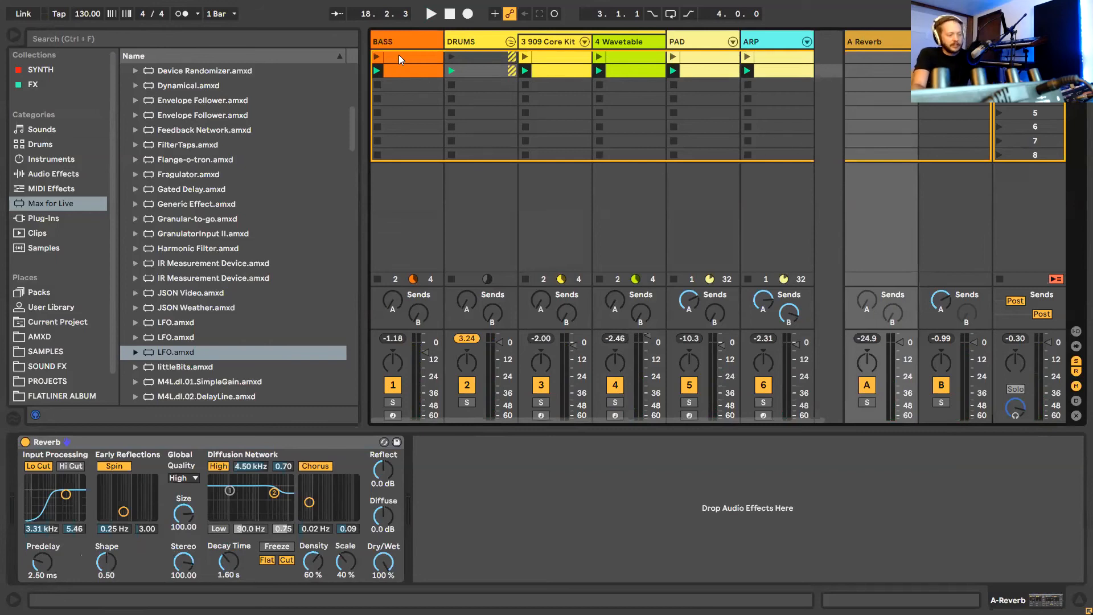
Check the Arrangement View and play the Session clips while watching the Master track's Limiter.
key("Tab")
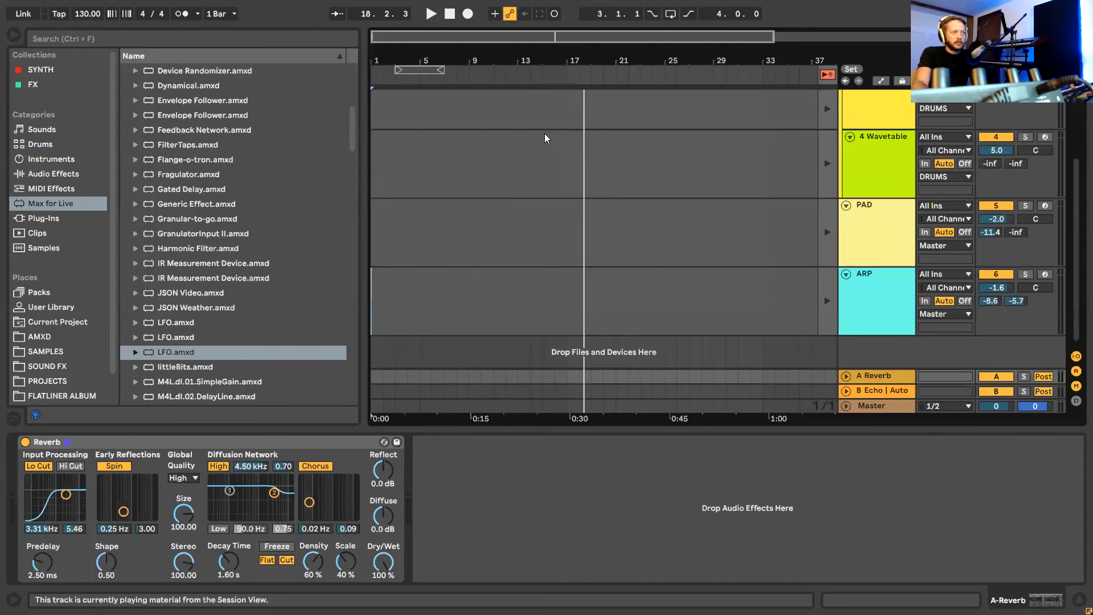
key("Tab")
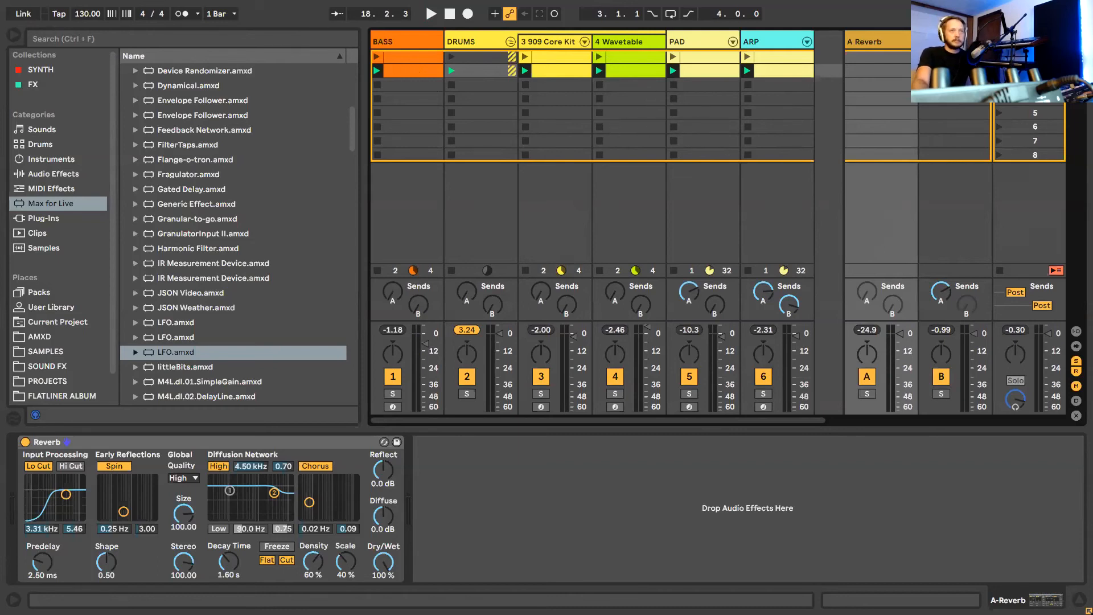
left_click(1022, 42)
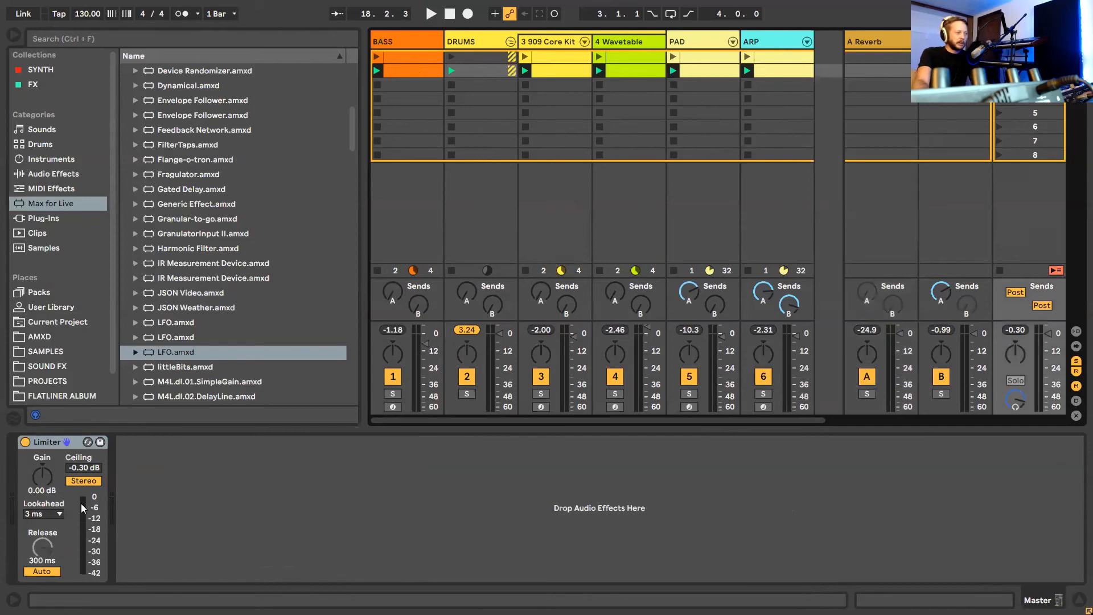
key("space")
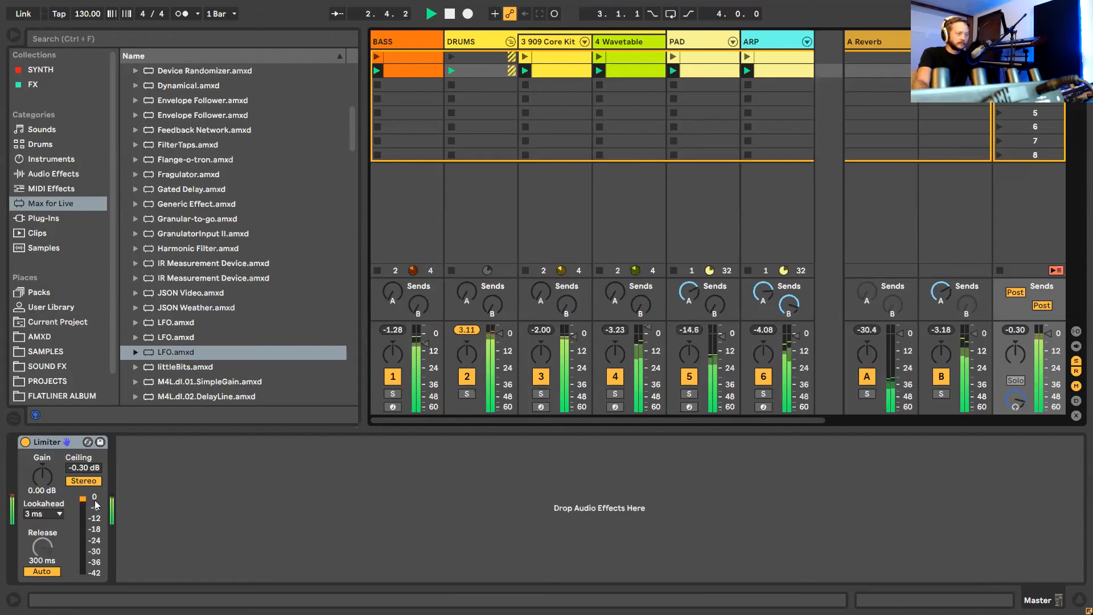
key("space")
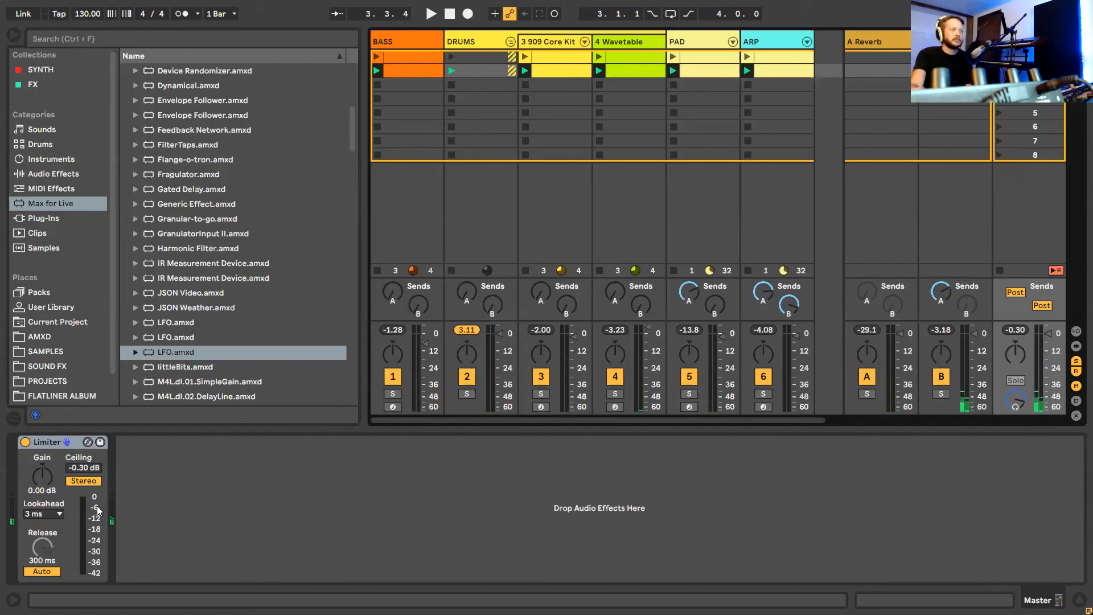
Fold the DRUMS group and lower the BASS, DRUMS, PAD and ARP volumes together.
left_click(402, 40)
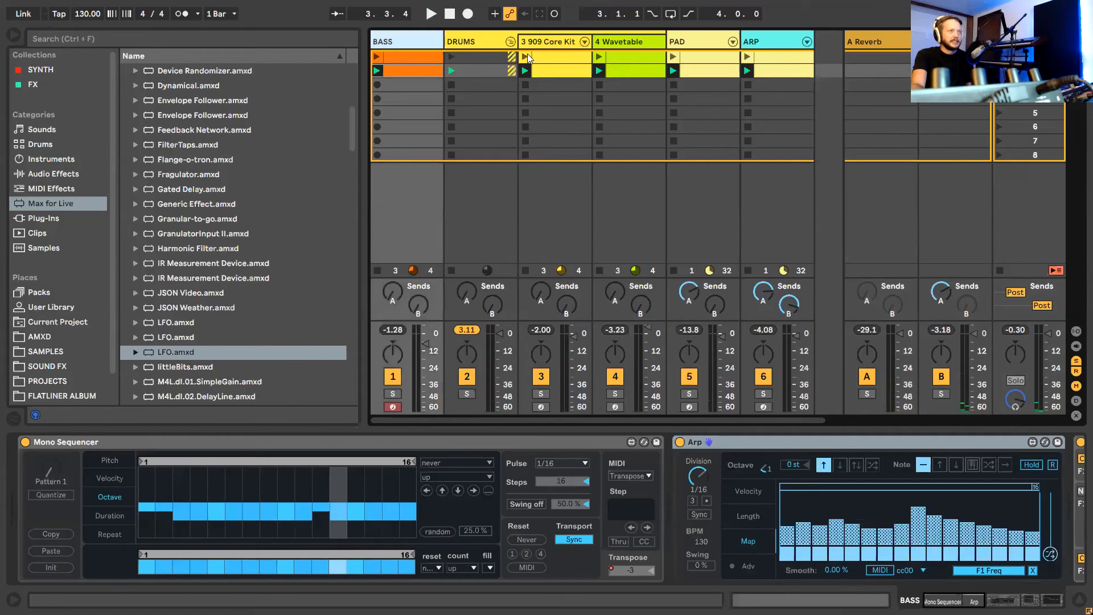
left_click(510, 42)
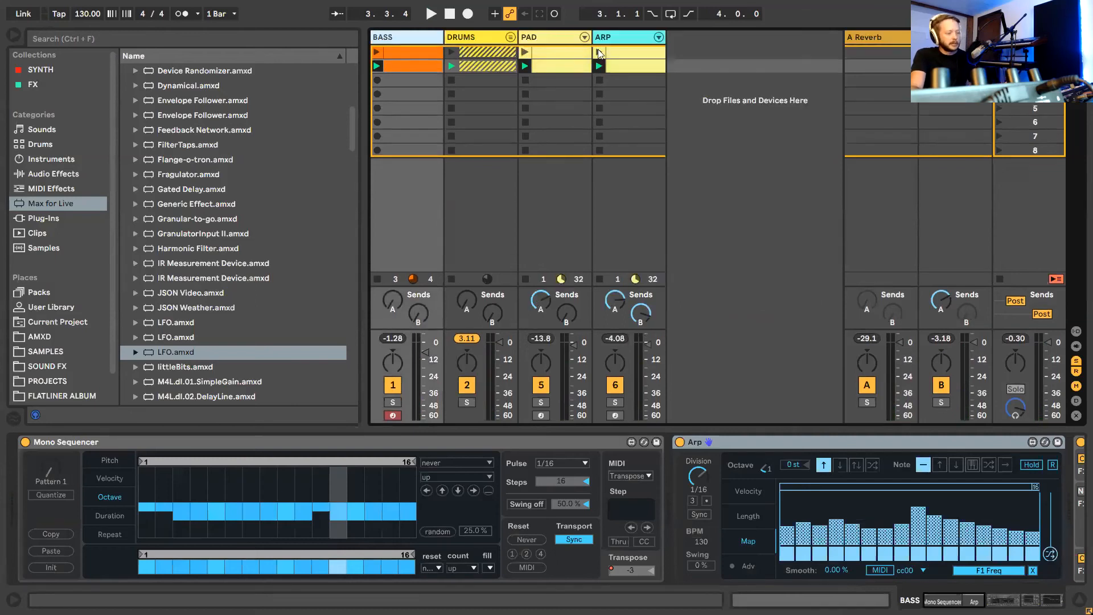
left_click(616, 40)
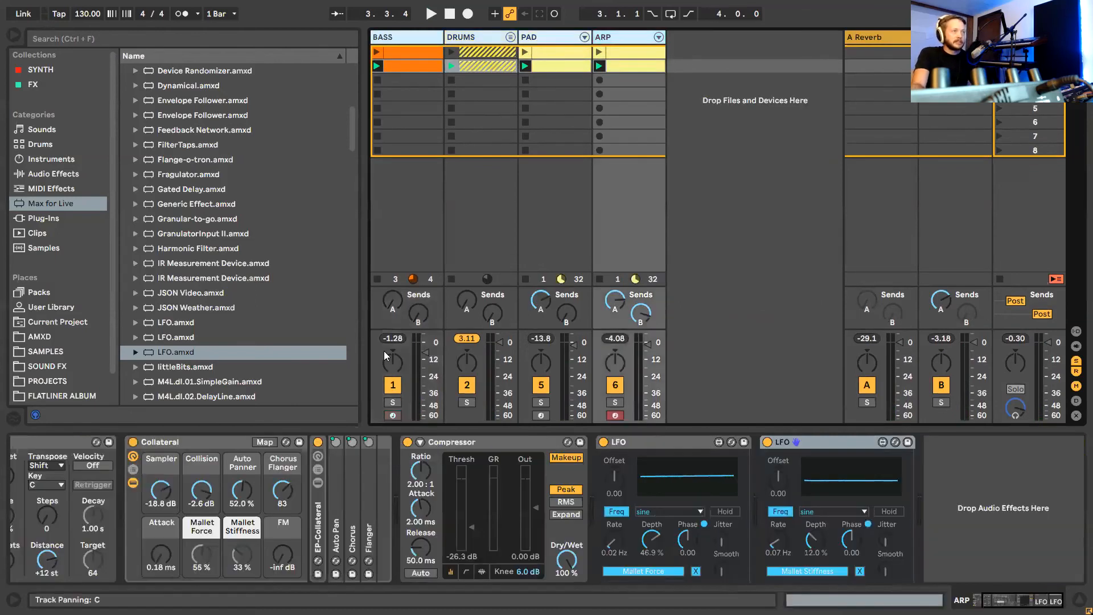
left_click_drag(426, 354, 426, 364)
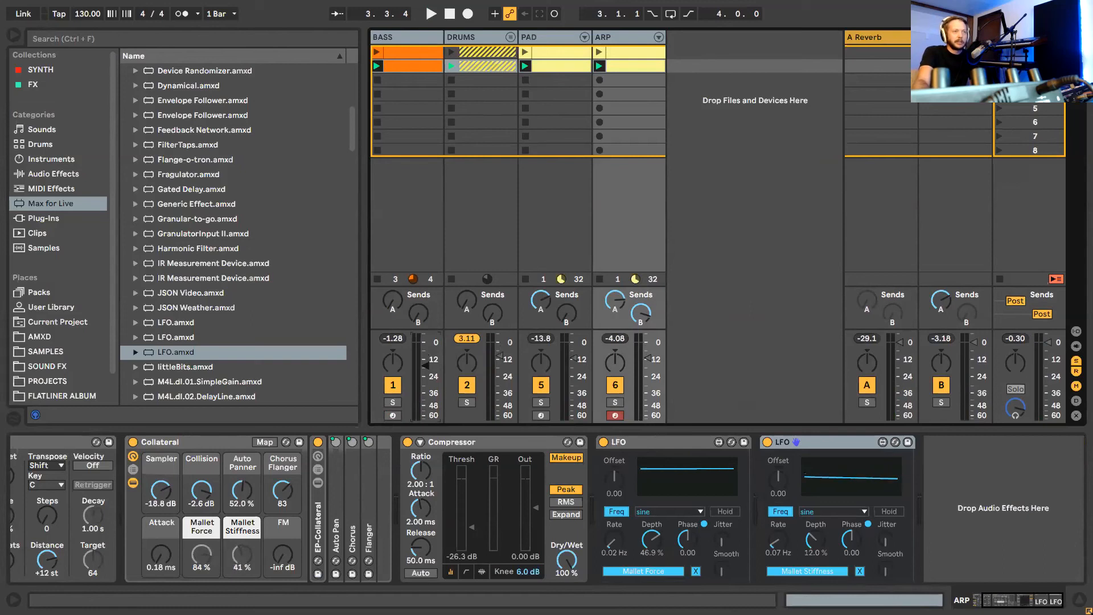
Play the set again and check the gain reduction on the Master track's Limiter.
left_click(1028, 37)
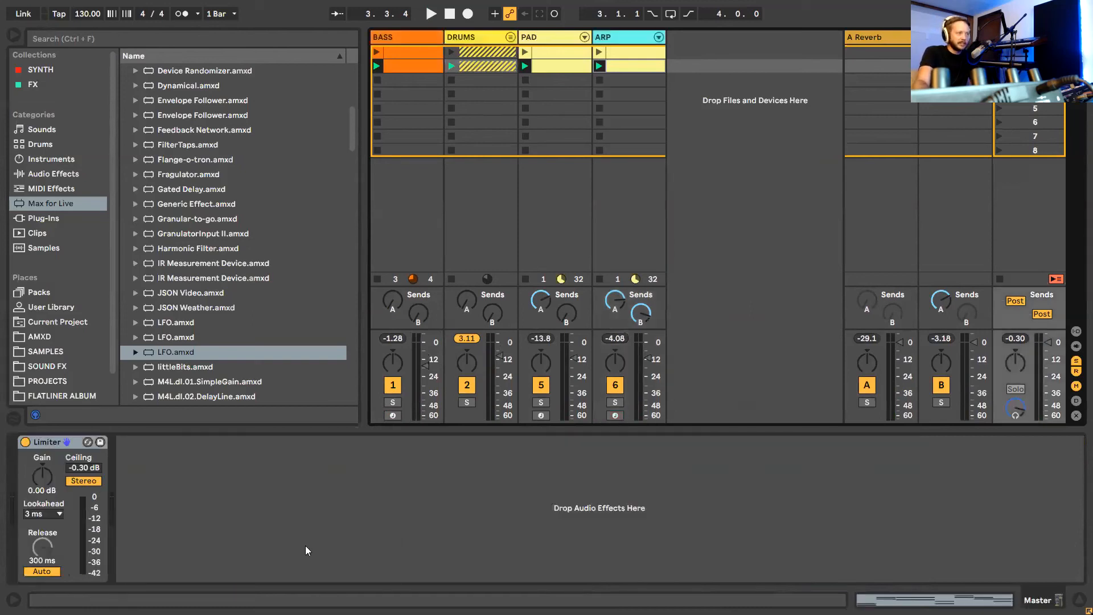
key("space")
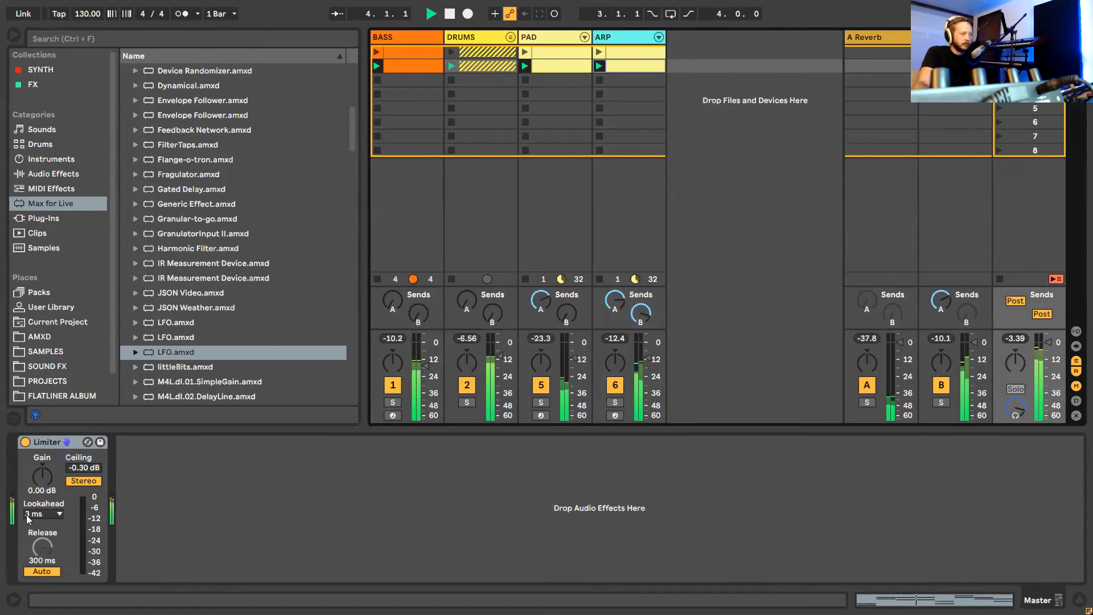
key("space")
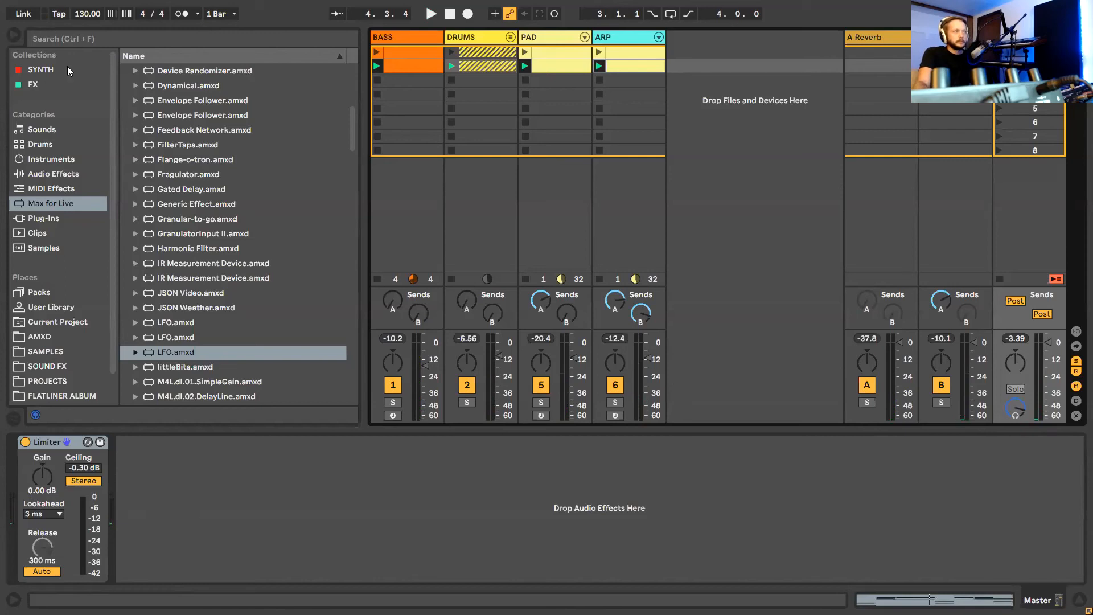
Select the BASS through ARP tracks together and raise their volumes slightly.
left_click(414, 40)
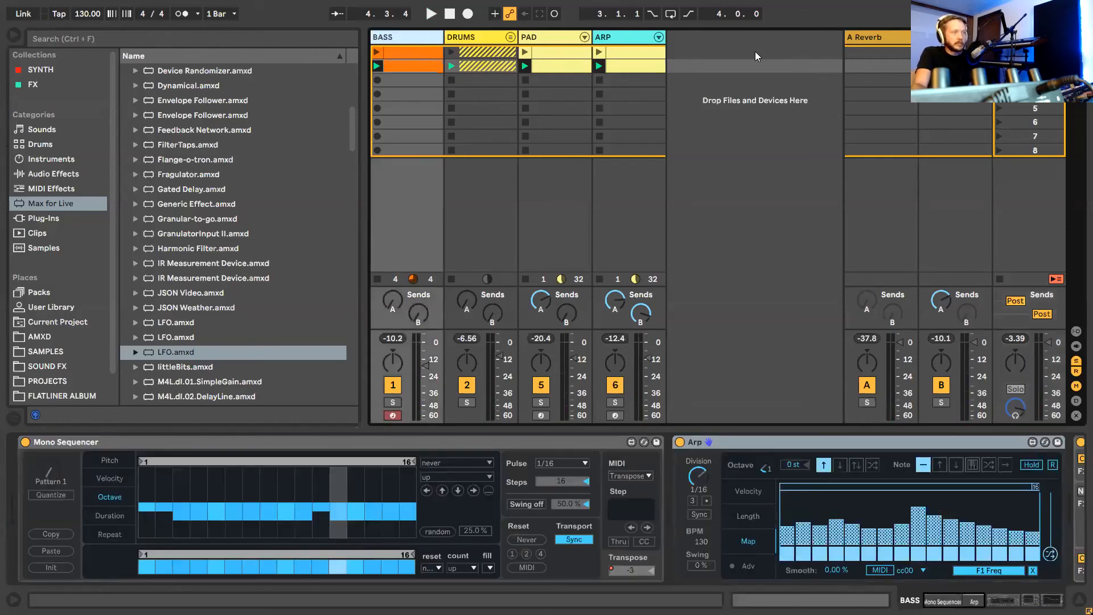
left_click(612, 39)
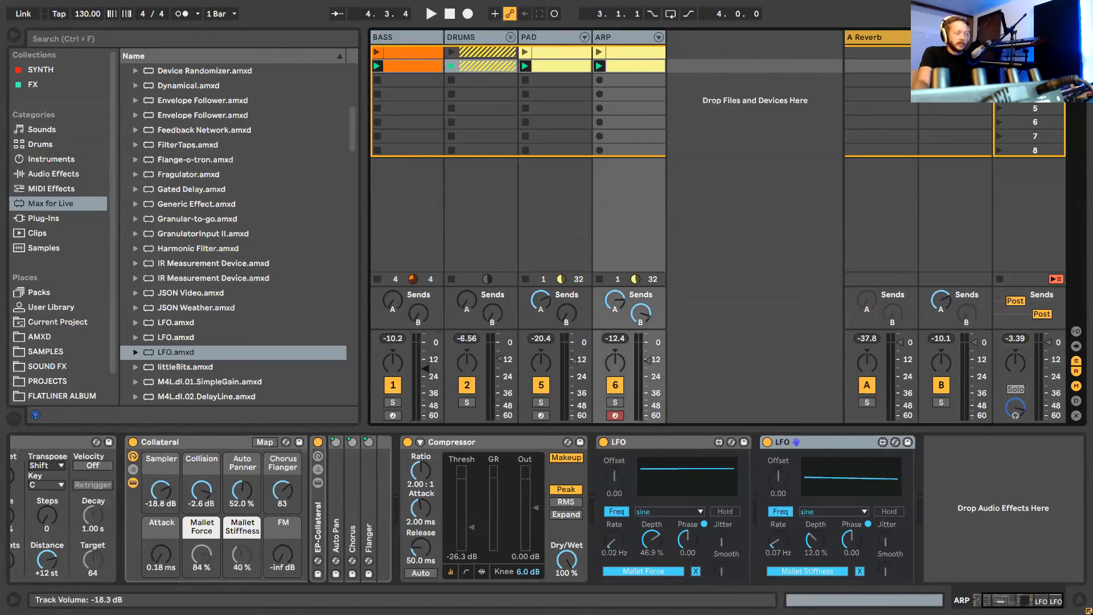
mouse_move(425, 368)
left_mouse_down()
mouse_move(426, 411)
mouse_move(425, 367)
left_mouse_up()
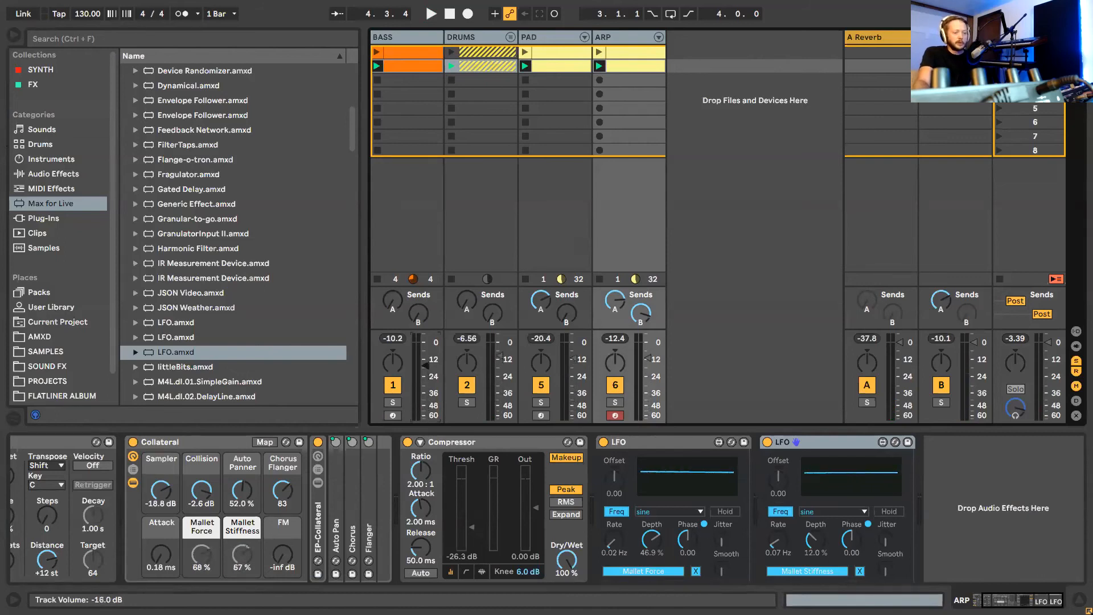
left_click_drag(425, 366, 426, 363)
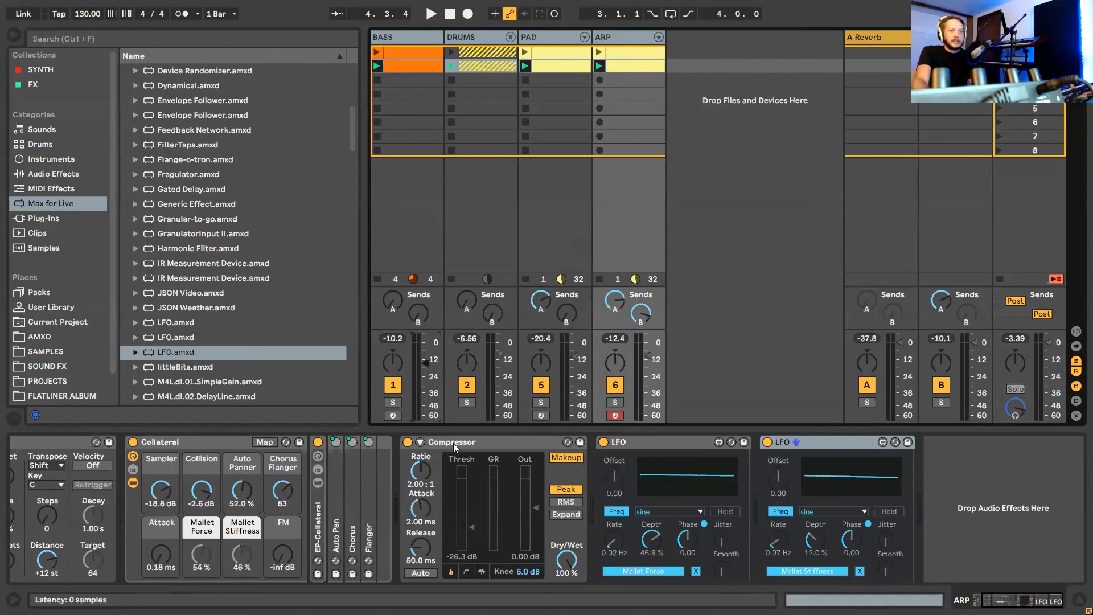
Insert an EQ Eight before the Limiter on the Master track and set its mode to M/S.
left_click(672, 223)
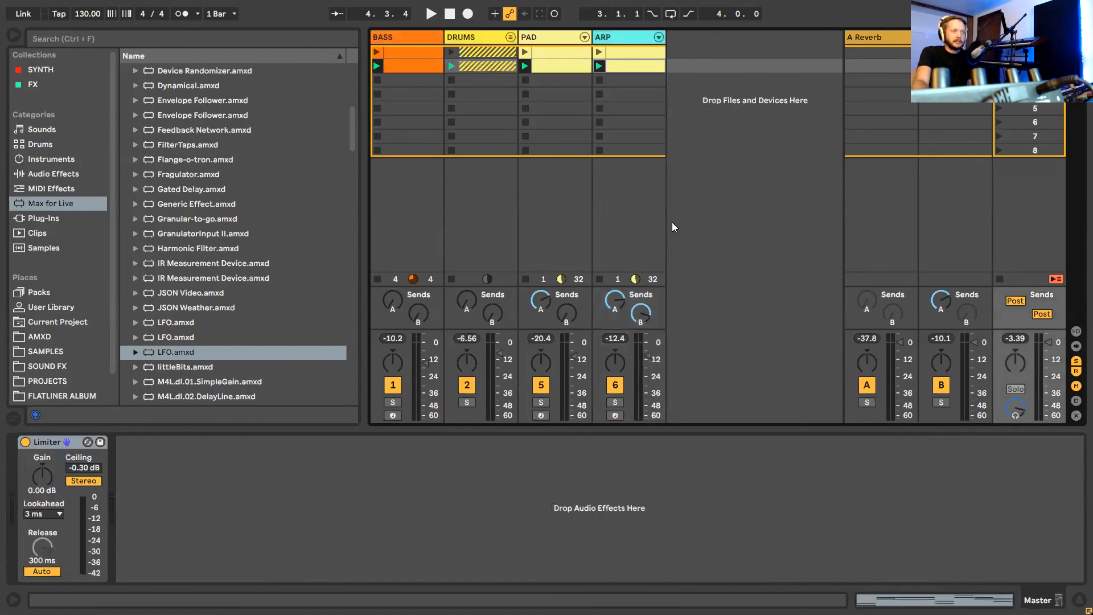
left_click(60, 174)
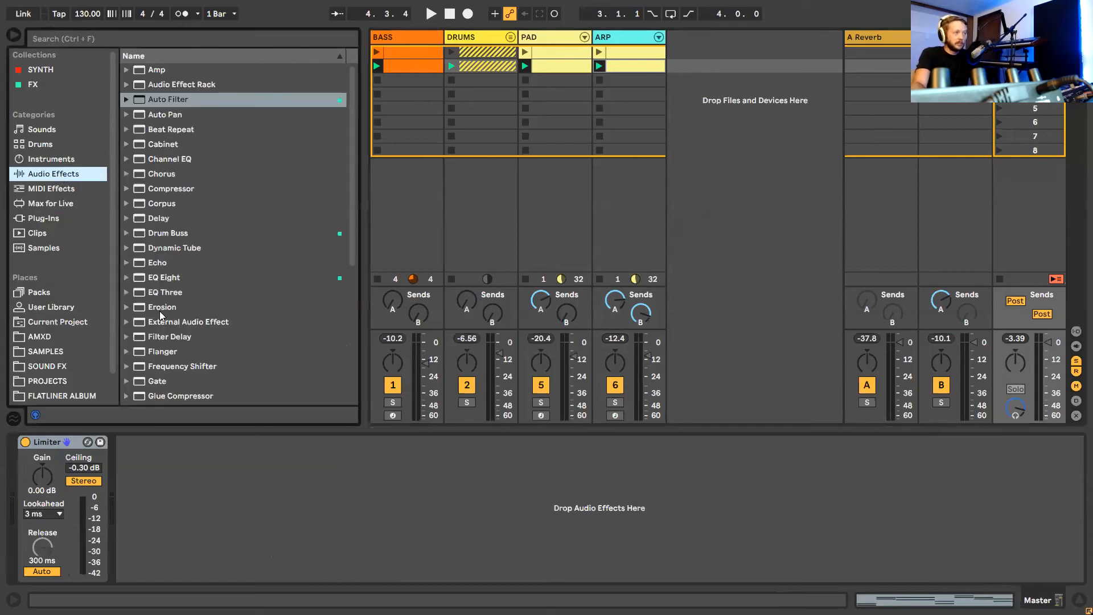
left_click_drag(139, 283, 292, 577)
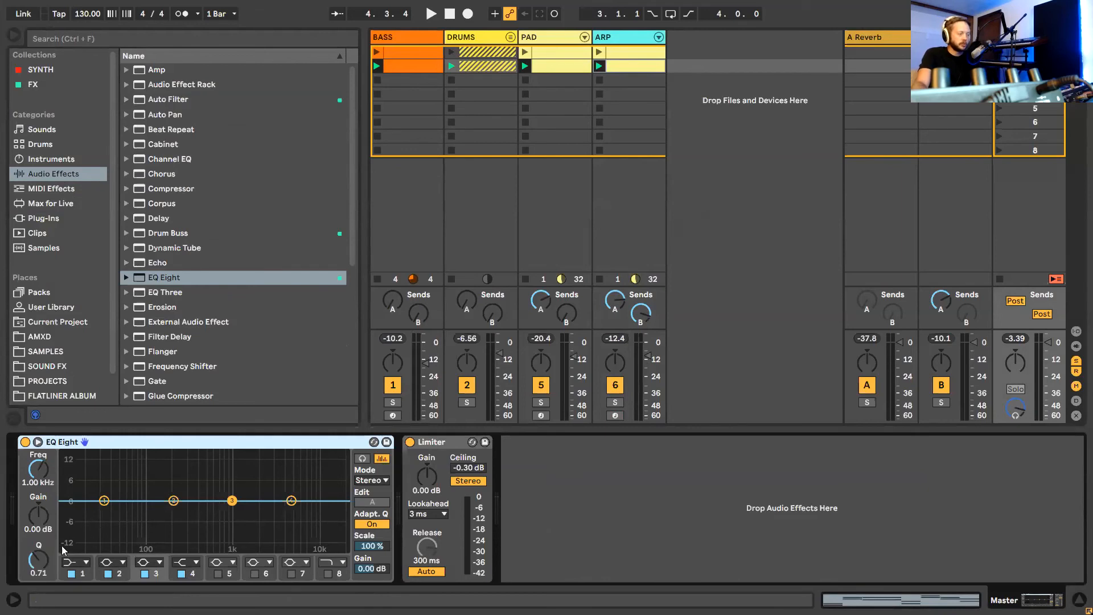
left_click(358, 484)
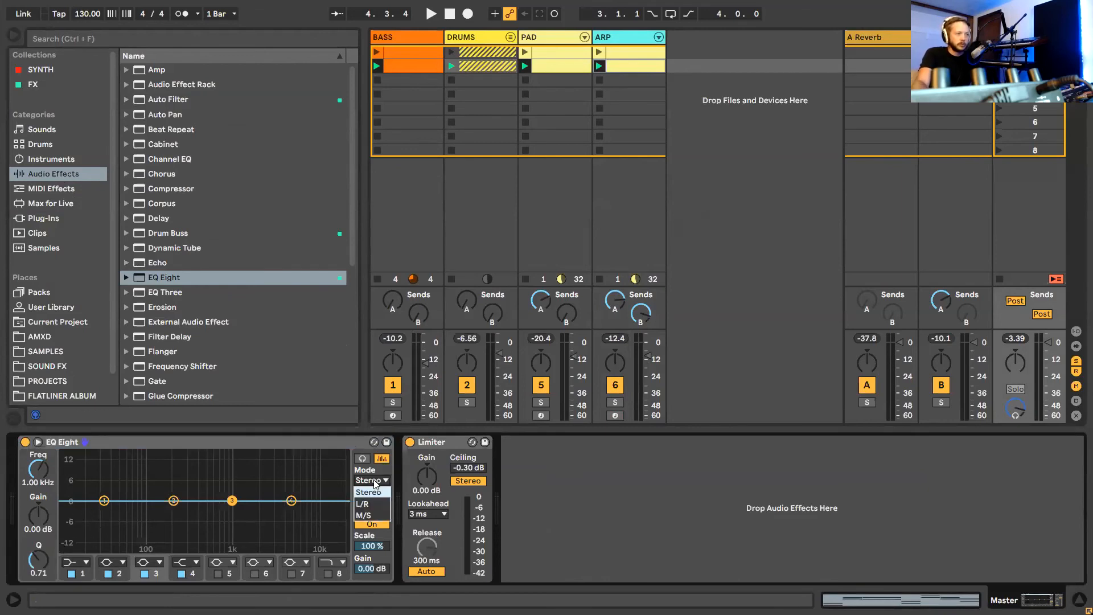
left_click(365, 521)
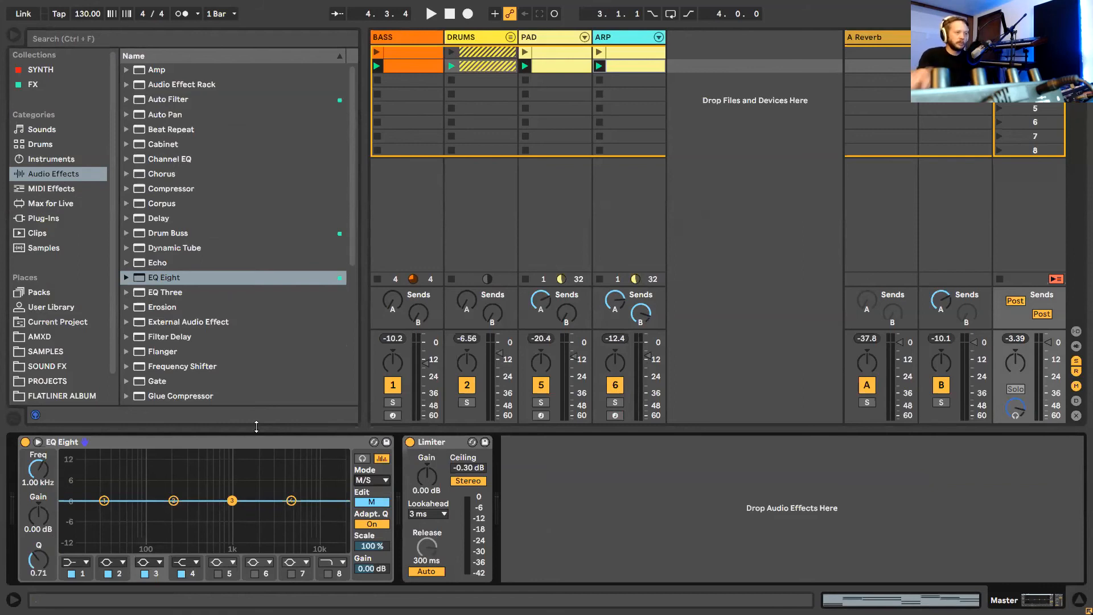
Switch the Master EQ Eight's edit target back and forth between mid and side.
left_click(372, 501)
left_click(373, 501)
left_click(373, 502)
left_click(372, 501)
left_click(372, 504)
left_click(373, 503)
left_click(372, 504)
left_click(372, 503)
left_click(372, 504)
left_click(373, 503)
left_click(372, 503)
left_click(372, 504)
left_click(372, 503)
left_click(372, 503)
left_click(373, 504)
left_click(373, 504)
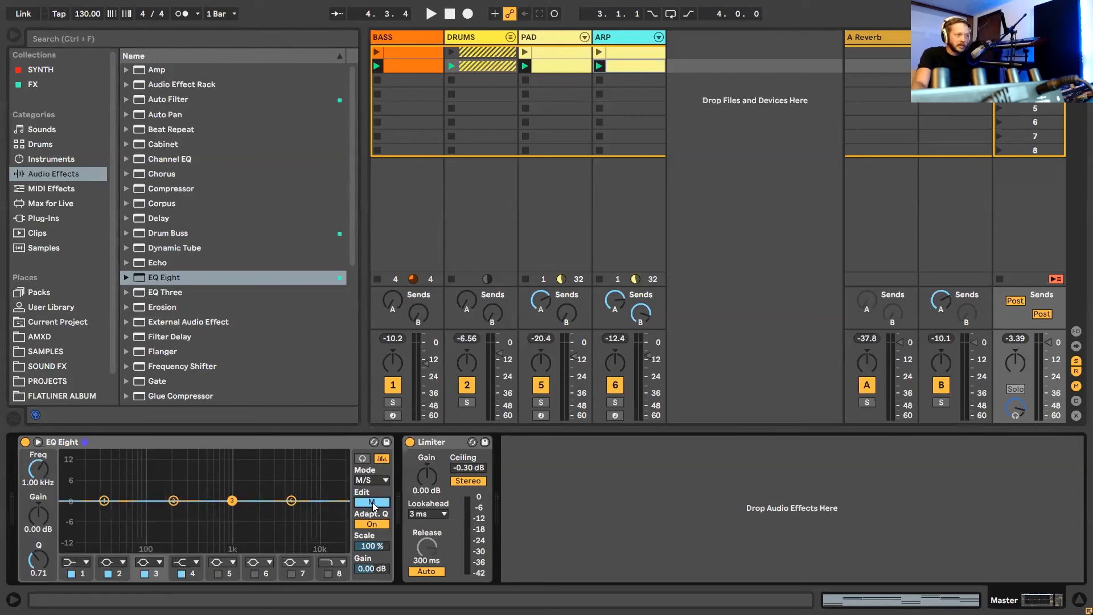
Turn on the EQ Eight's audition mode and sweep mid band 4 to about 6.25 kHz with a 0.37 dB boost during playback.
left_click(361, 460)
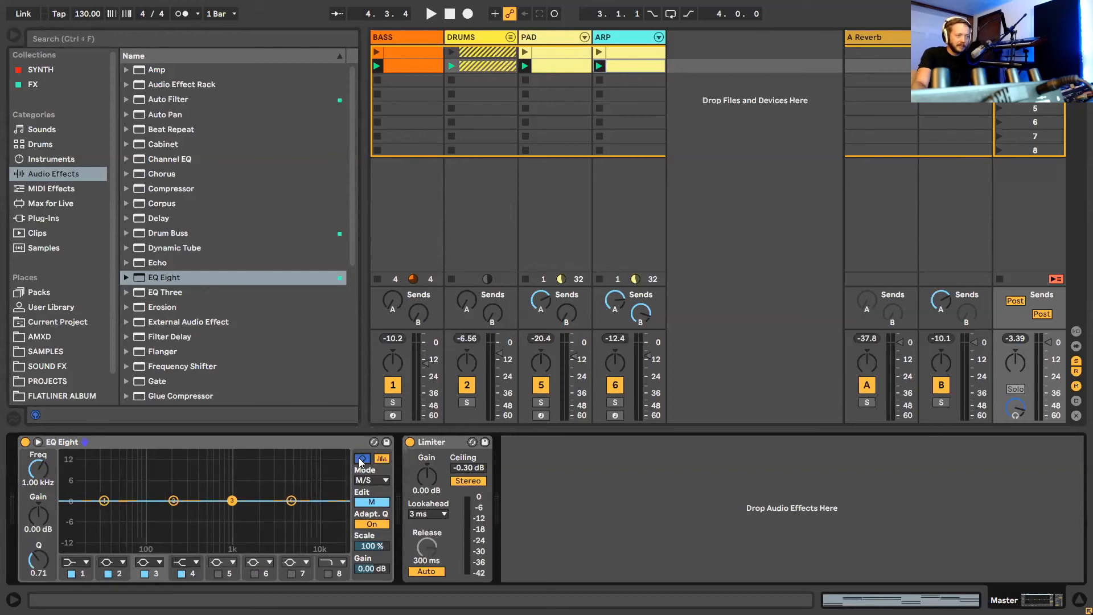
left_click(291, 501)
mouse_move(291, 501)
left_mouse_down()
mouse_move(324, 501)
mouse_move(289, 501)
left_mouse_up()
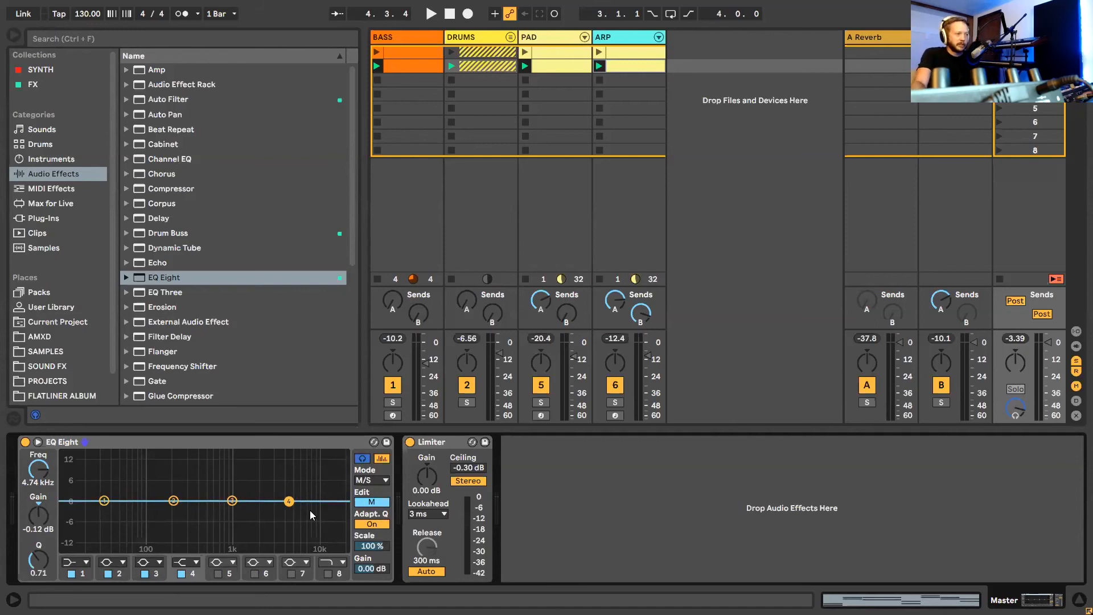
left_click_drag(289, 501, 267, 500)
left_click_drag(193, 485, 265, 489)
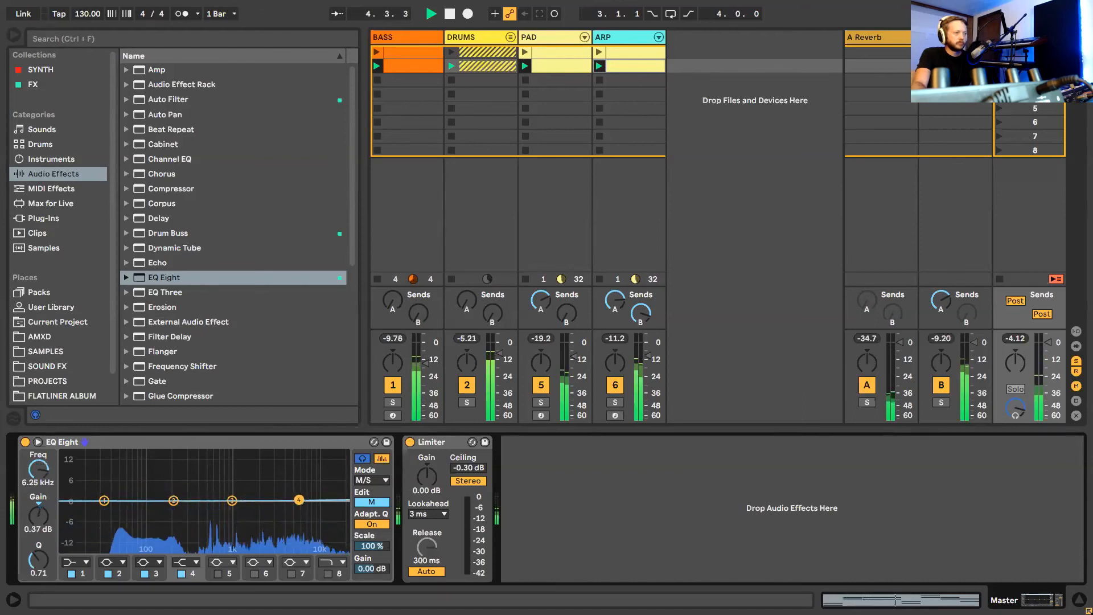
Switch the EQ Eight to side editing and sweep band 5, leaving it at about 2.25 kHz with a 0.62 dB boost.
left_click(386, 503)
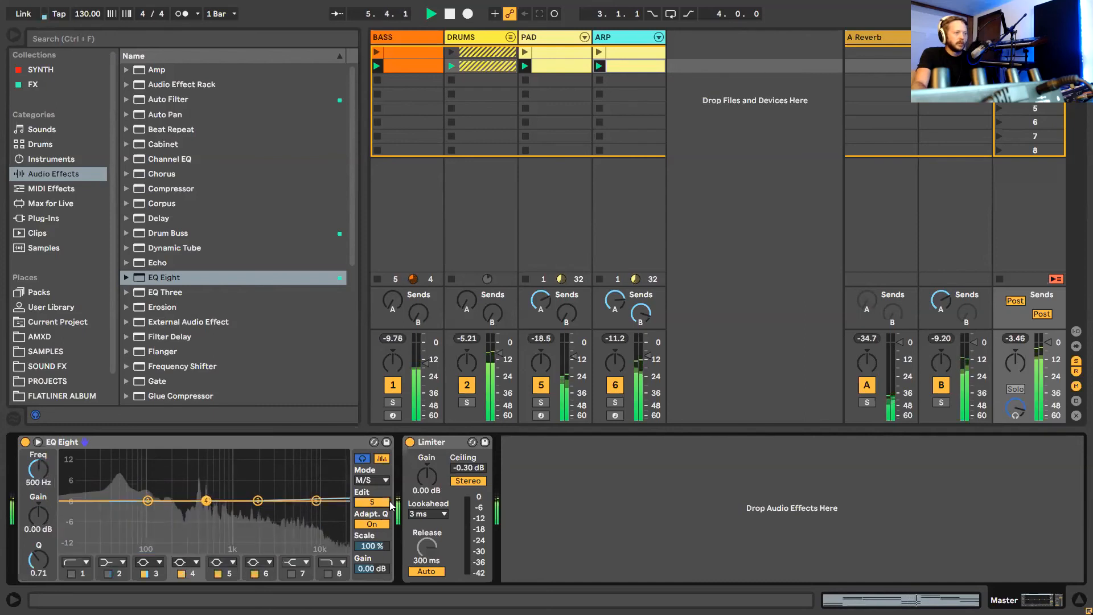
left_click_drag(257, 500, 286, 501)
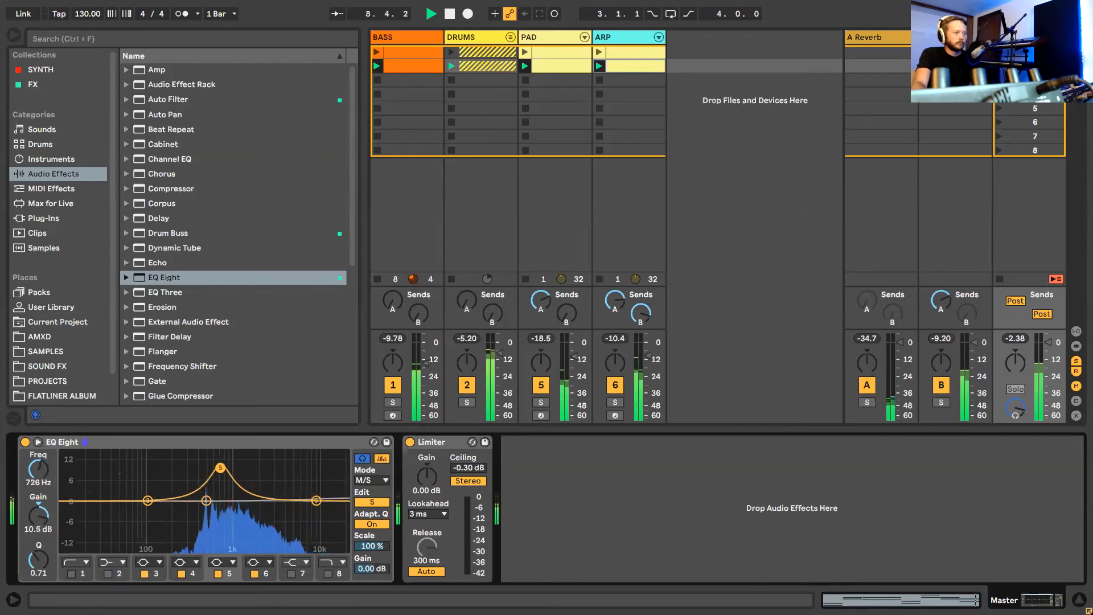
mouse_move(220, 468)
left_mouse_down()
mouse_move(176, 470)
mouse_move(206, 471)
left_mouse_up()
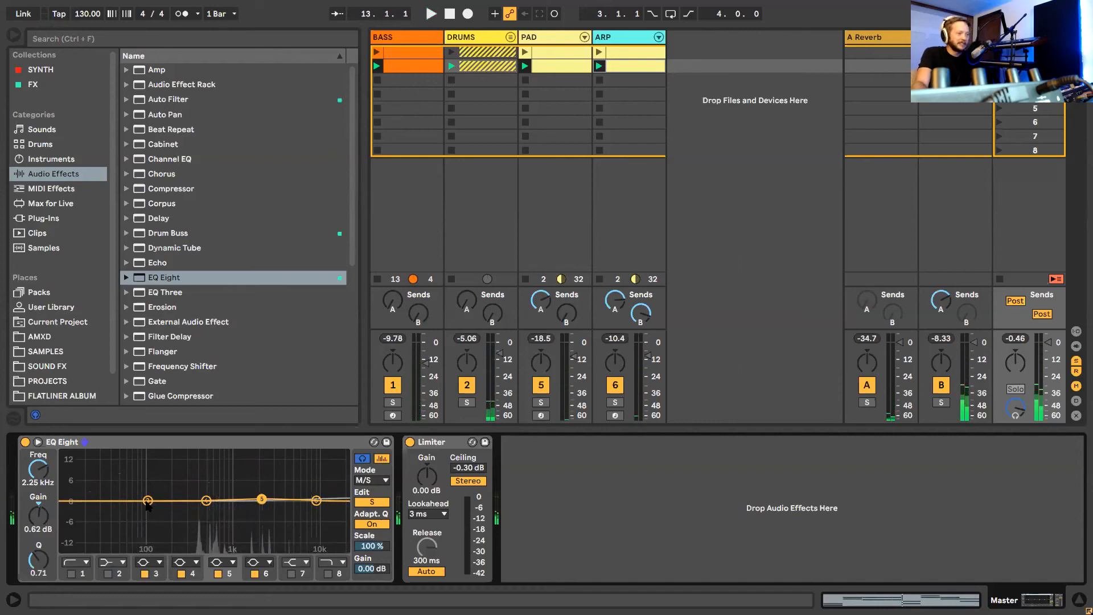
Make side band 3 a low cut filter and move side band 6 to about 3.23 kHz at -1.36 dB.
left_click(159, 563)
left_click(140, 484)
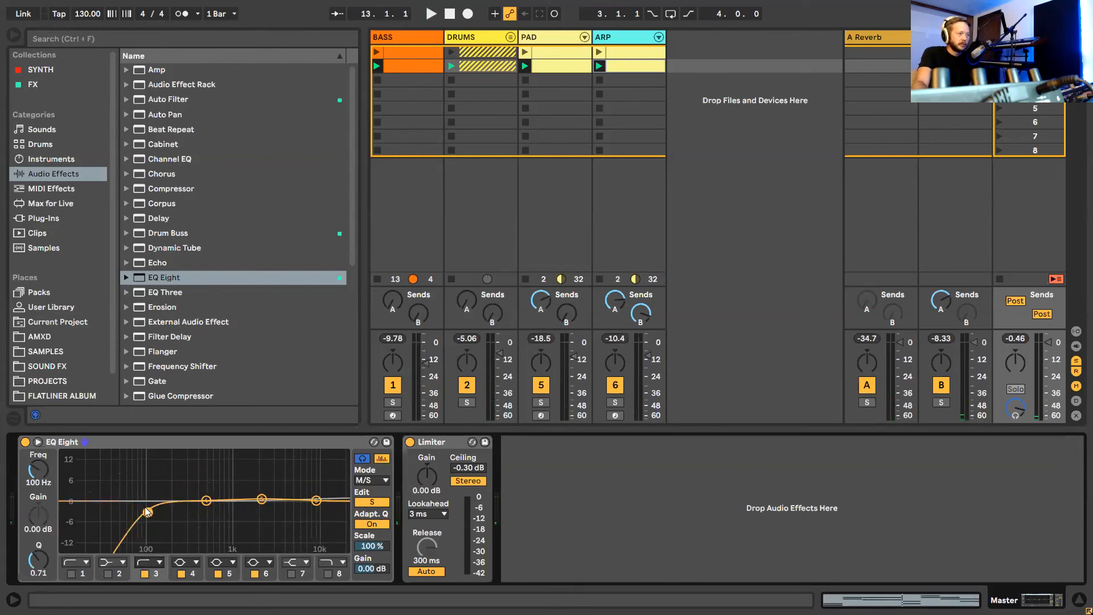
left_click_drag(317, 504, 275, 505)
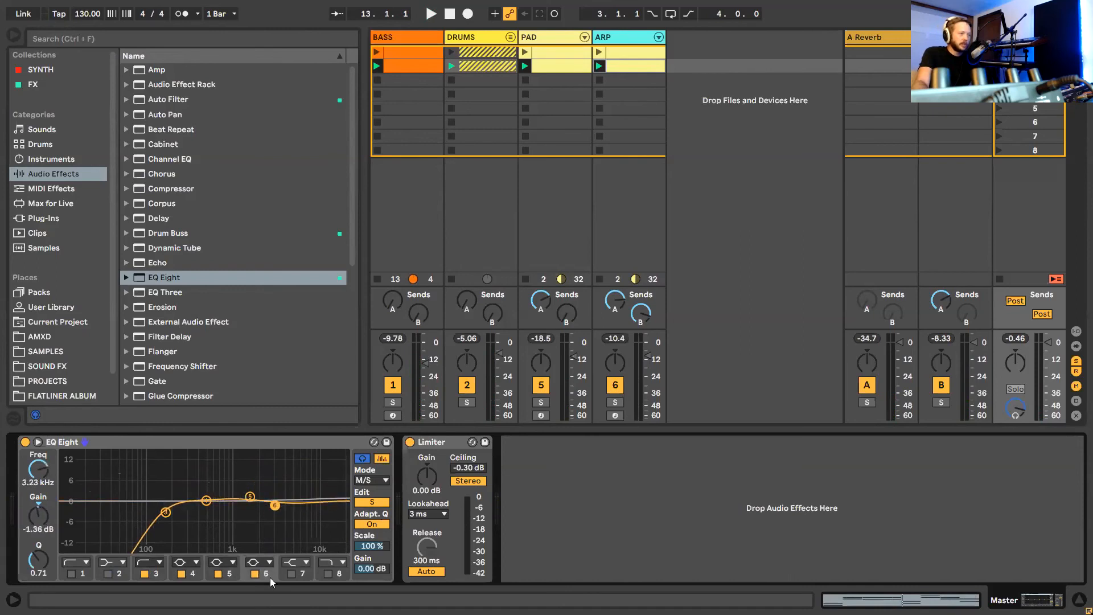
Change side band 6 to a high shelf with a boost of about 9.05 dB at 1.44 kHz.
left_click(270, 562)
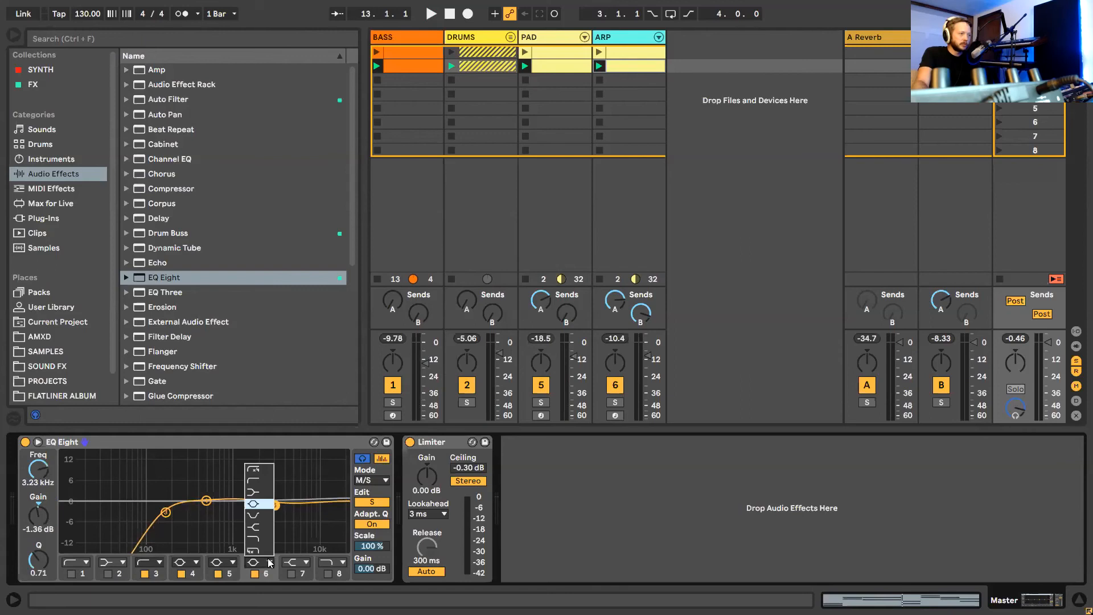
left_click(249, 527)
left_click_drag(275, 505, 245, 472)
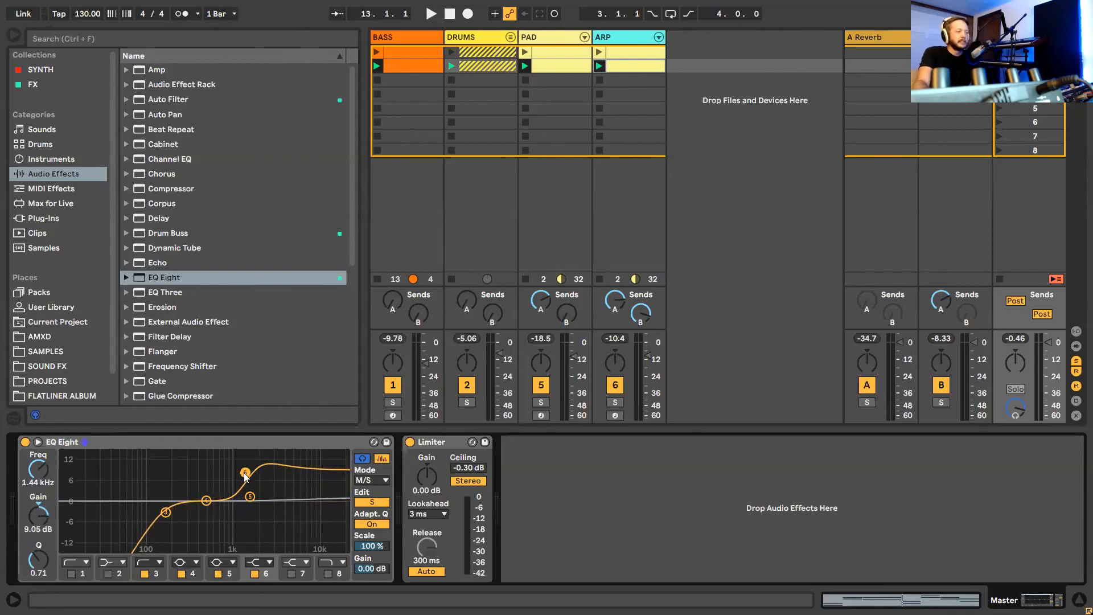
Play the set, adjust the side high shelf to about 12.5 dB at 899 Hz, and compare with the EQ Eight bypassed.
key("space")
mouse_move(245, 472)
left_mouse_down()
mouse_move(220, 464)
mouse_move(230, 457)
left_mouse_up()
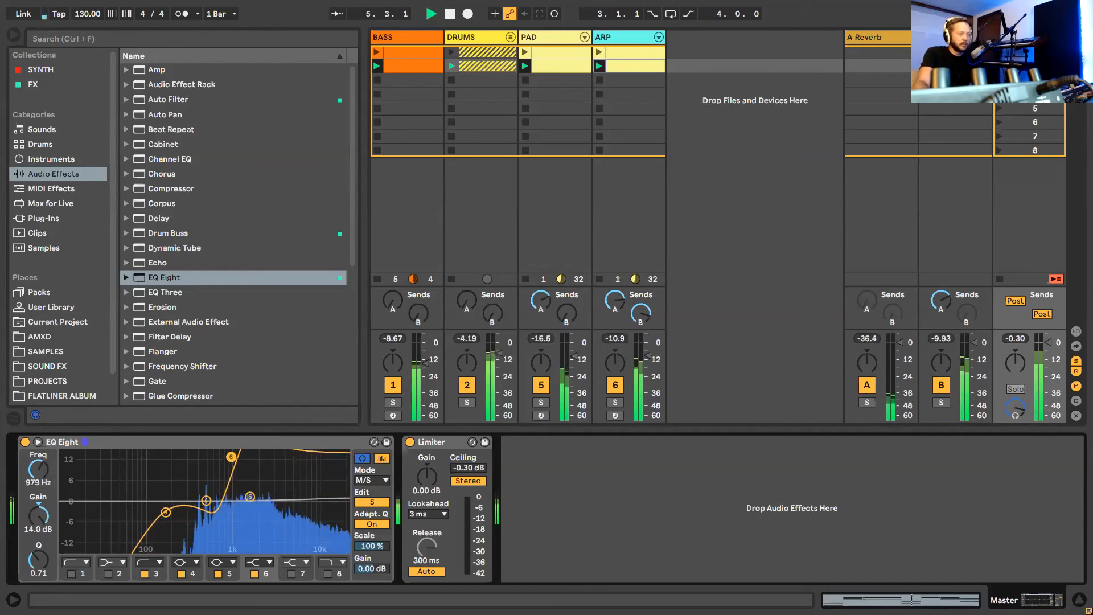
left_click_drag(231, 456, 229, 453)
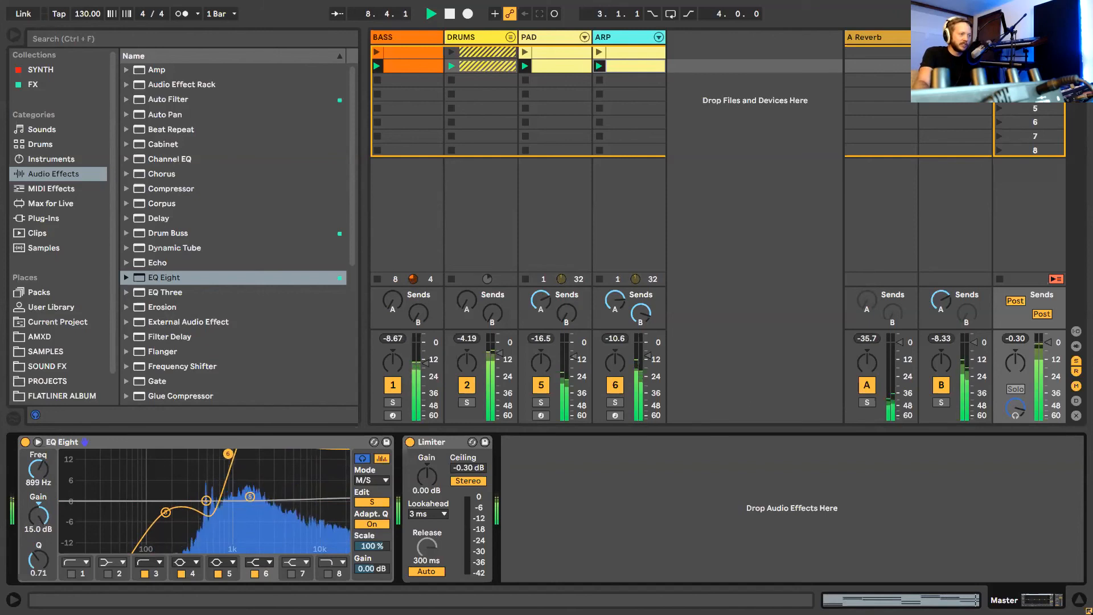
left_click_drag(230, 454, 227, 461)
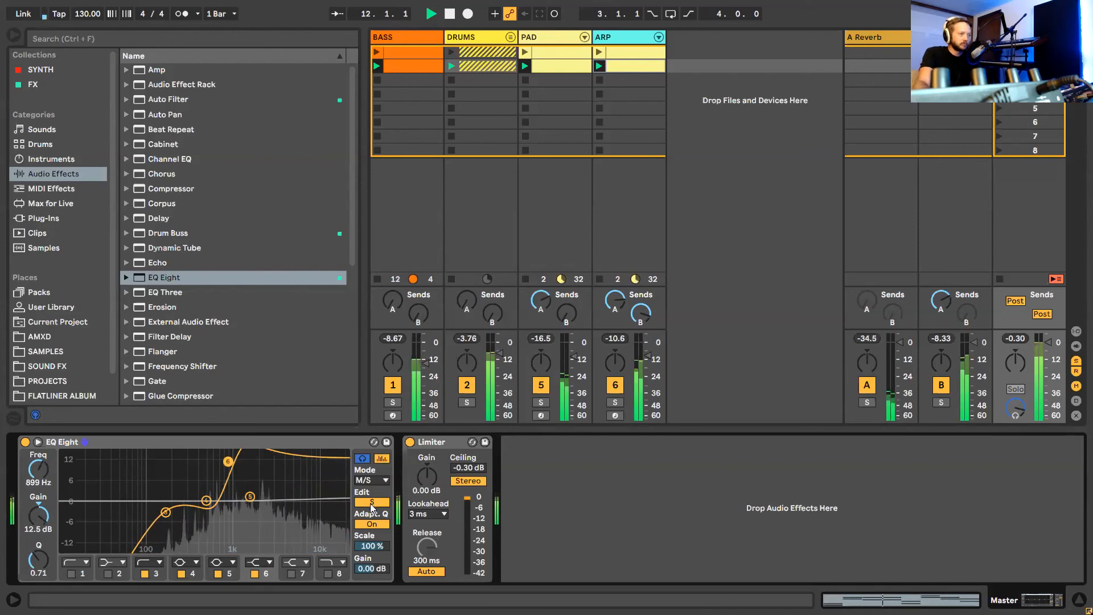
left_click(24, 442)
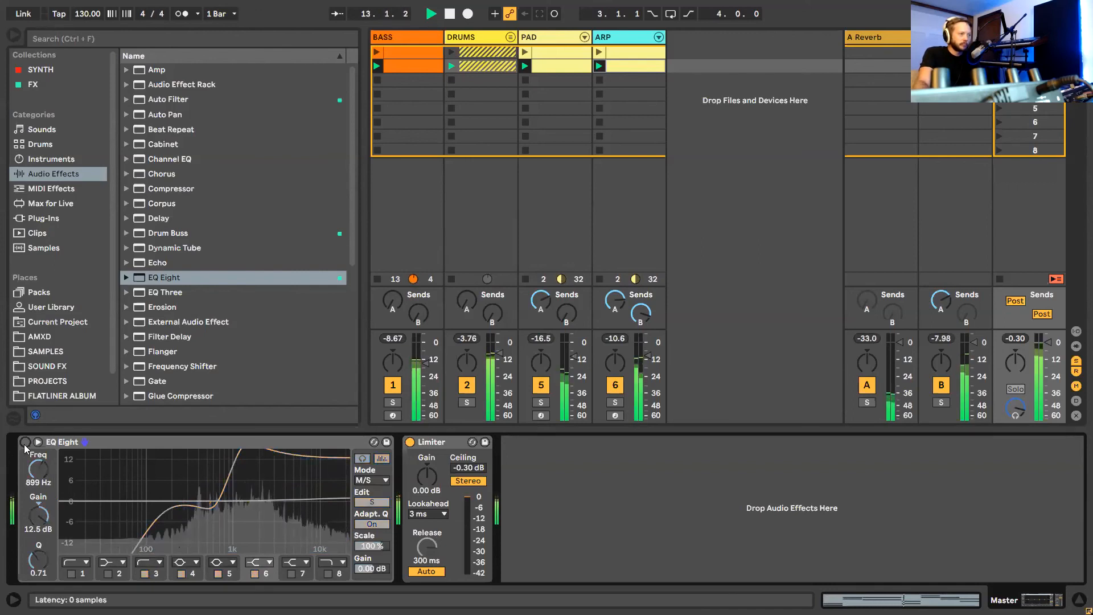
left_click(26, 442)
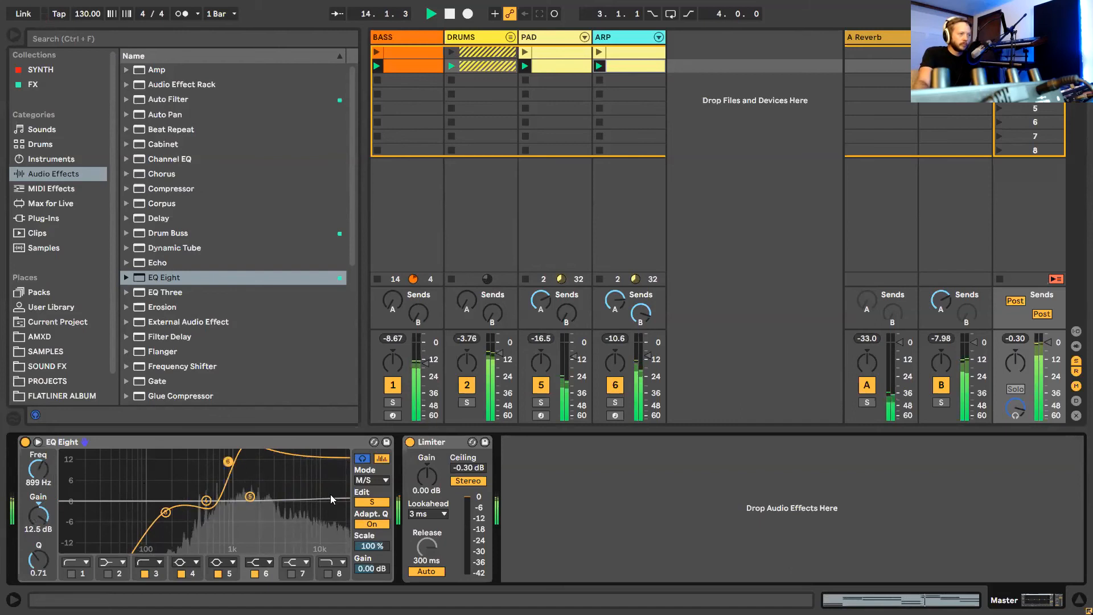
In mid editing, boost band 3 about 2.85 dB at 4.35 kHz and cut band 2 about 1.36 dB at 190 Hz.
left_click_drag(233, 501, 286, 492)
key("space")
key("space")
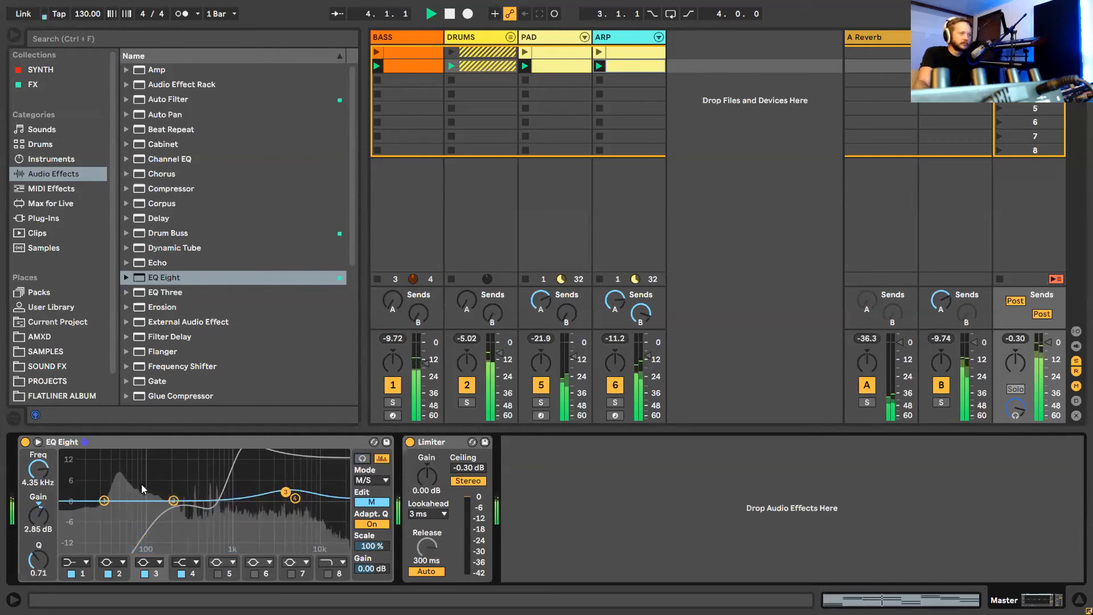
mouse_move(174, 500)
left_mouse_down()
mouse_move(132, 479)
mouse_move(128, 488)
mouse_move(171, 505)
left_mouse_up()
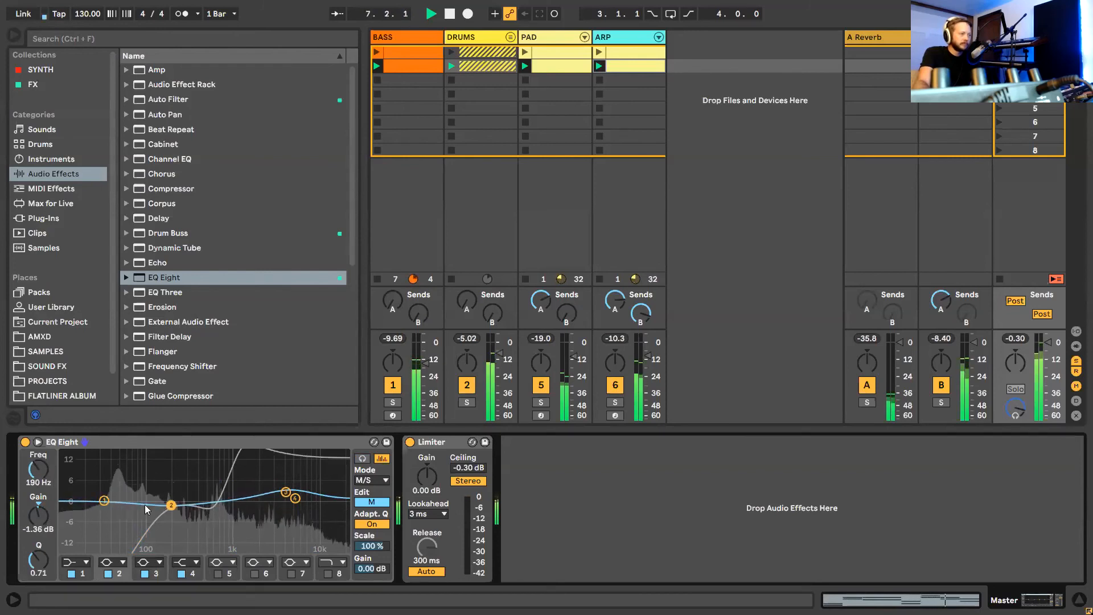
Raise mid band 1 about 2.6 dB at 82.5 Hz and mid band 4 about 5.08 dB at 9.58 kHz.
left_click_drag(104, 500, 140, 493)
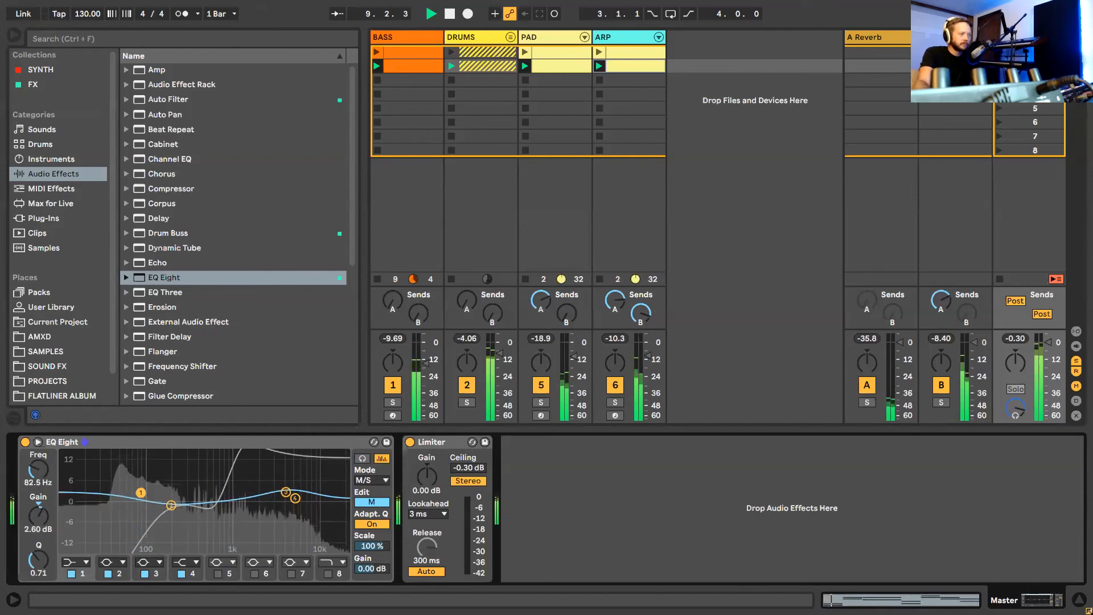
left_click_drag(286, 492, 315, 484)
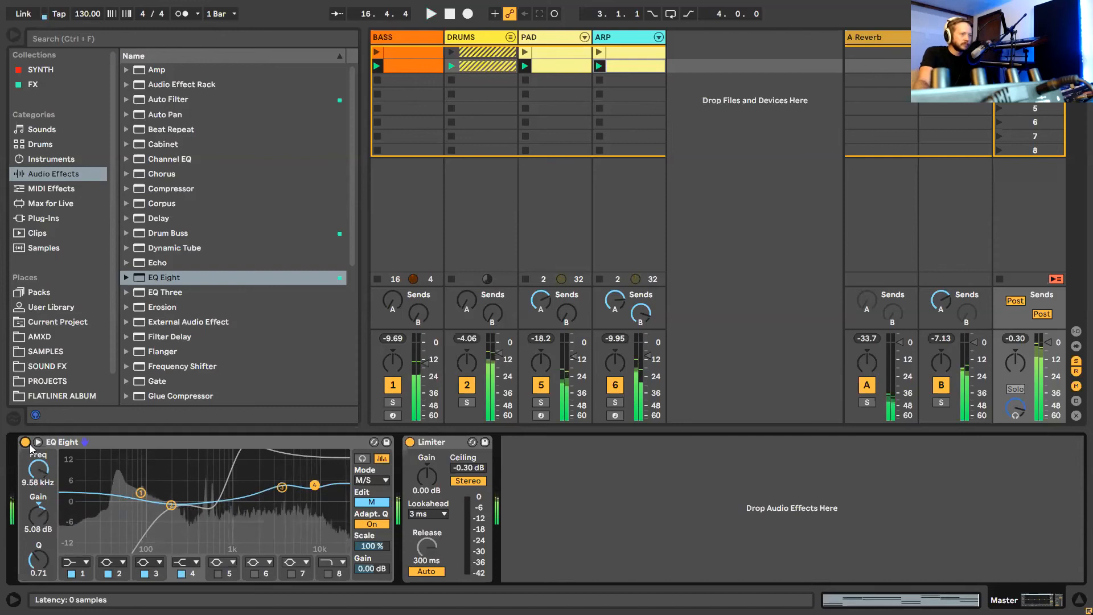
key("space")
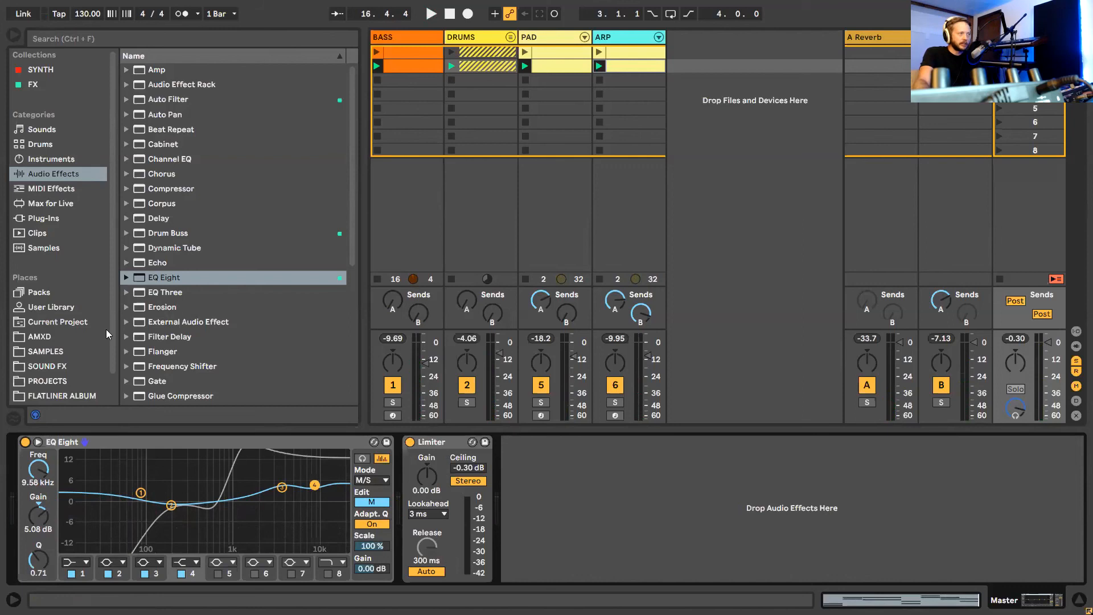
Insert a Glue Compressor between the EQ Eight and the Limiter on the Master track and briefly play the set.
scroll(167, 233, "down", 6)
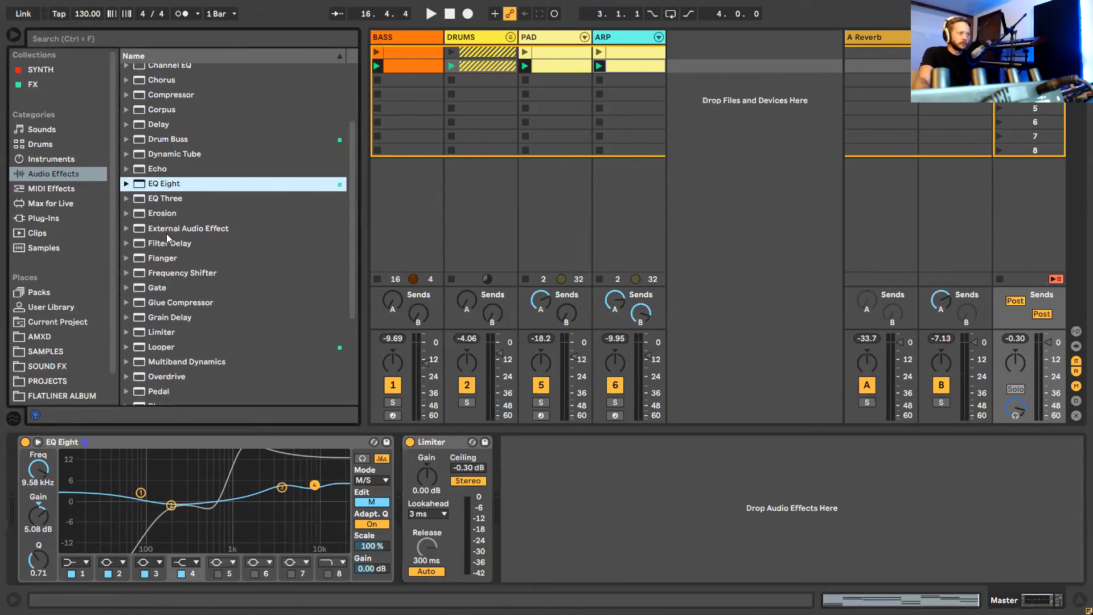
scroll(180, 277, "up", 4)
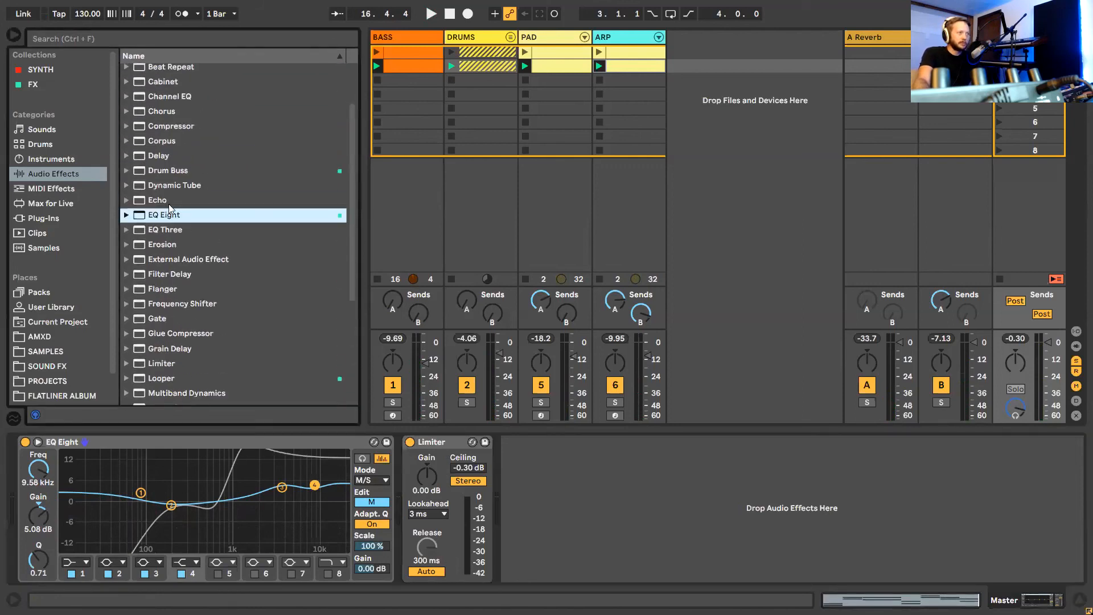
mouse_move(179, 336)
left_mouse_down()
mouse_move(162, 329)
mouse_move(427, 561)
left_mouse_up()
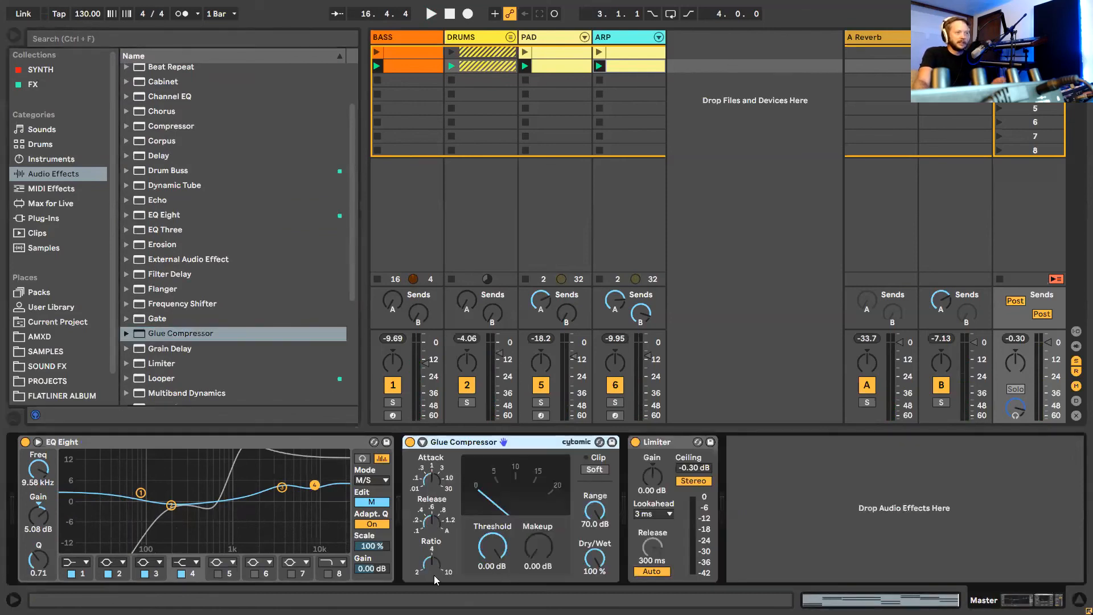
key("space")
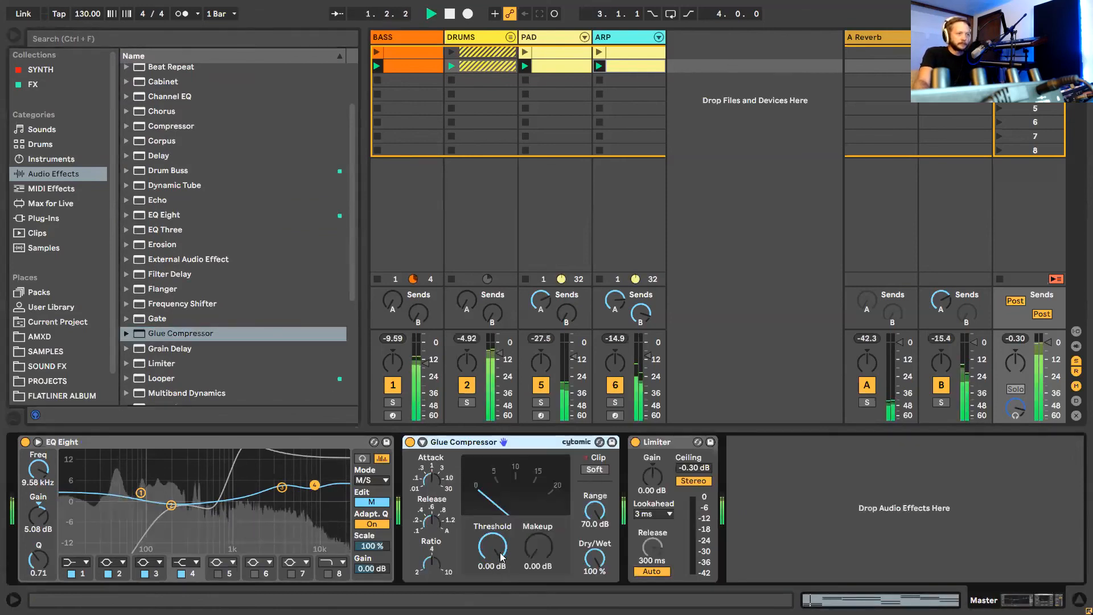
key("space")
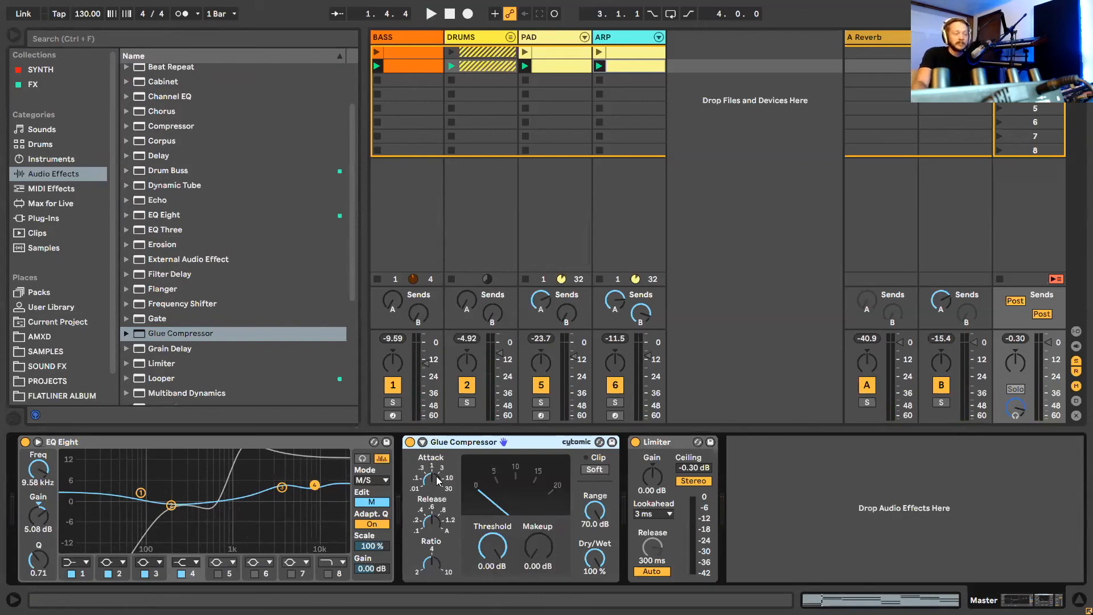
Set the Glue Compressor's ratio to 2 and lower its threshold to about -1.90 dB during playback.
left_click_drag(436, 476, 436, 487)
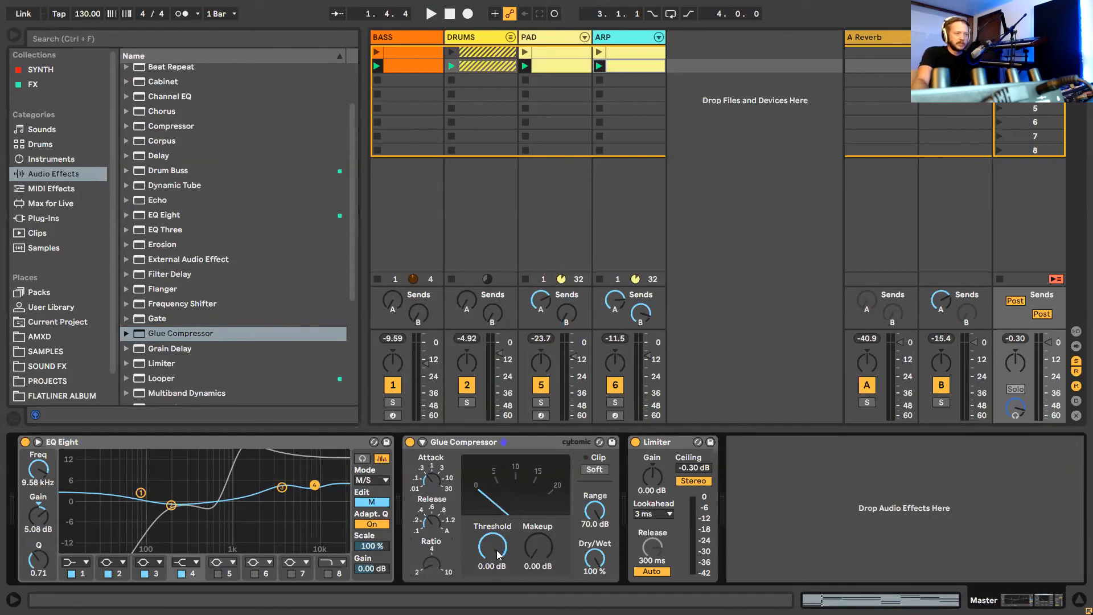
key("space")
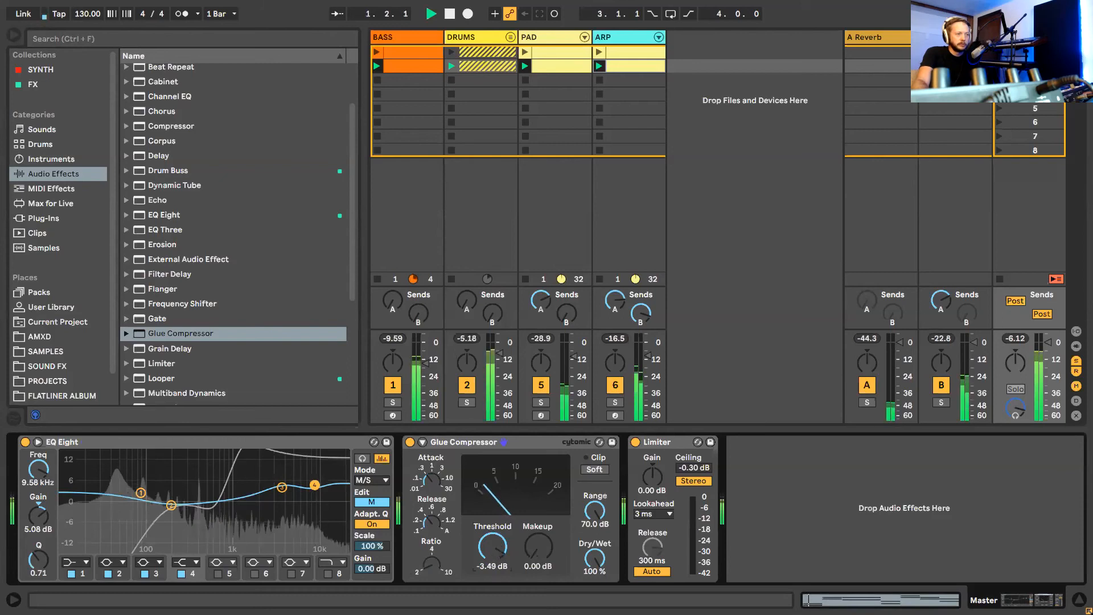
left_click_drag(493, 547, 492, 553)
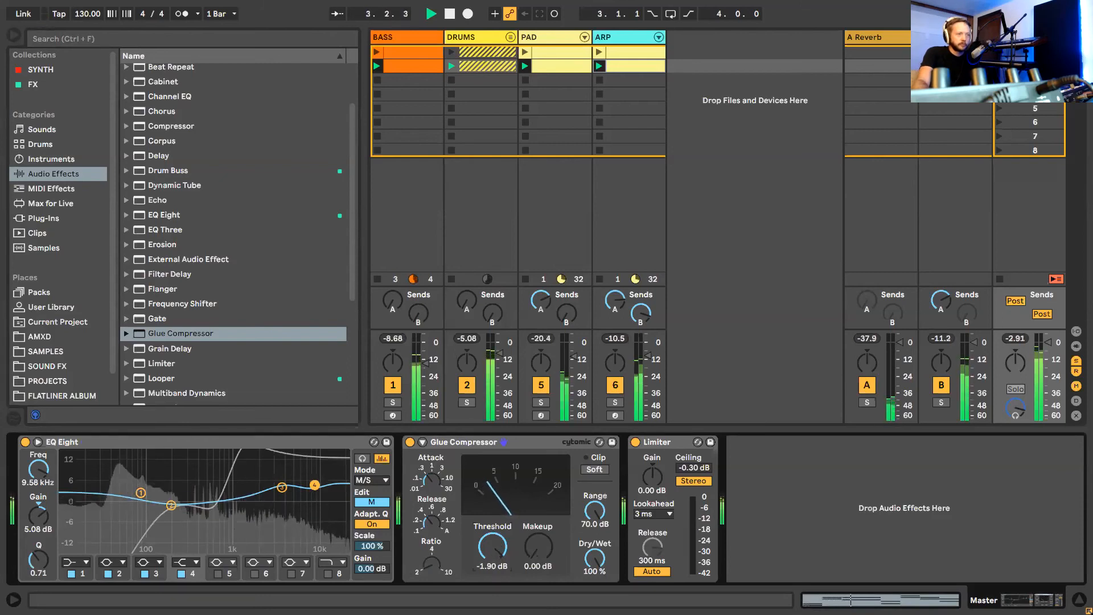
Enable the Glue Compressor's sidechain EQ with a high-pass filter at about 305 Hz, and lower the threshold to about -4.13 dB.
left_click(423, 442)
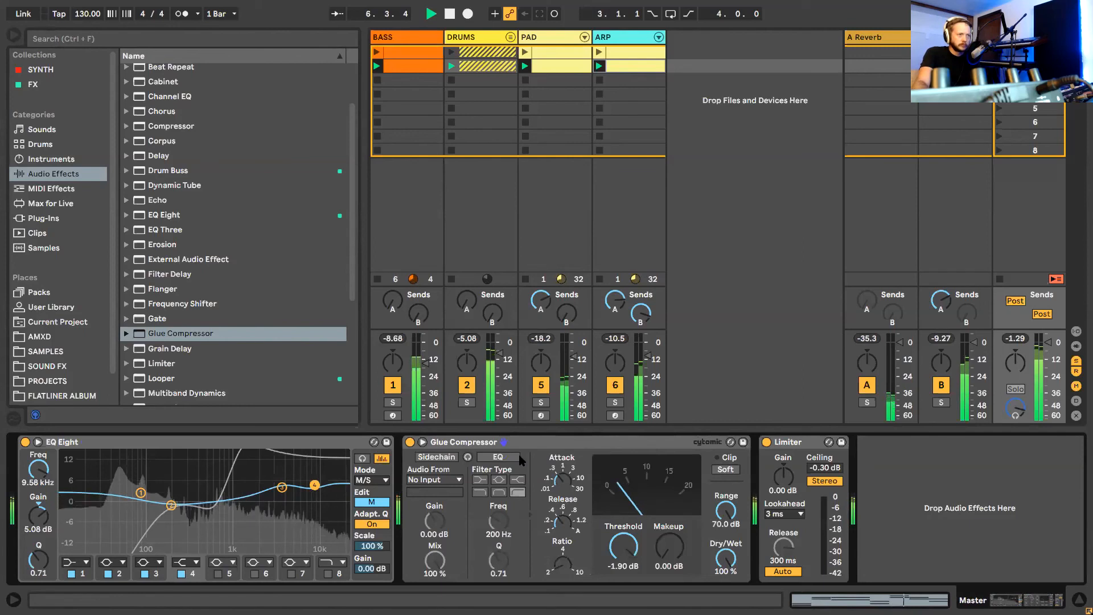
left_click(500, 457)
left_click(521, 493)
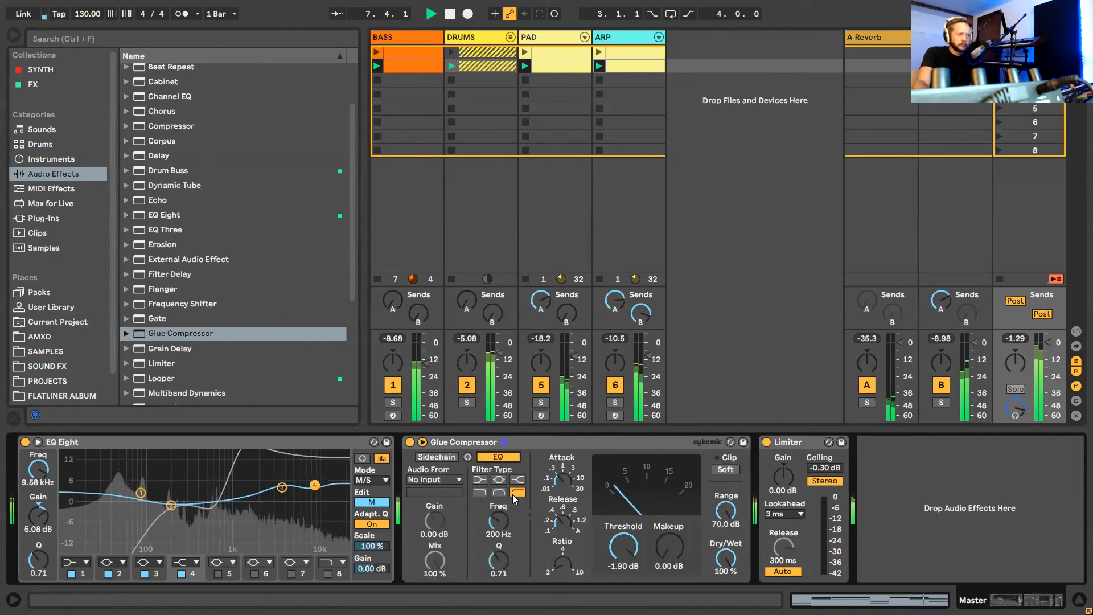
left_click_drag(497, 520, 498, 511)
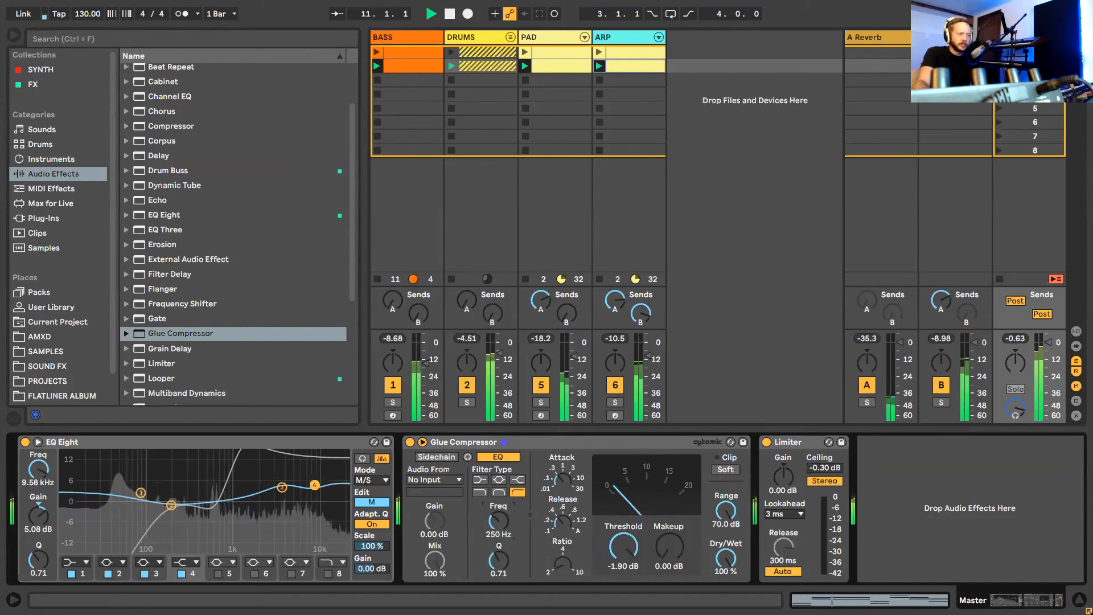
left_click(423, 442)
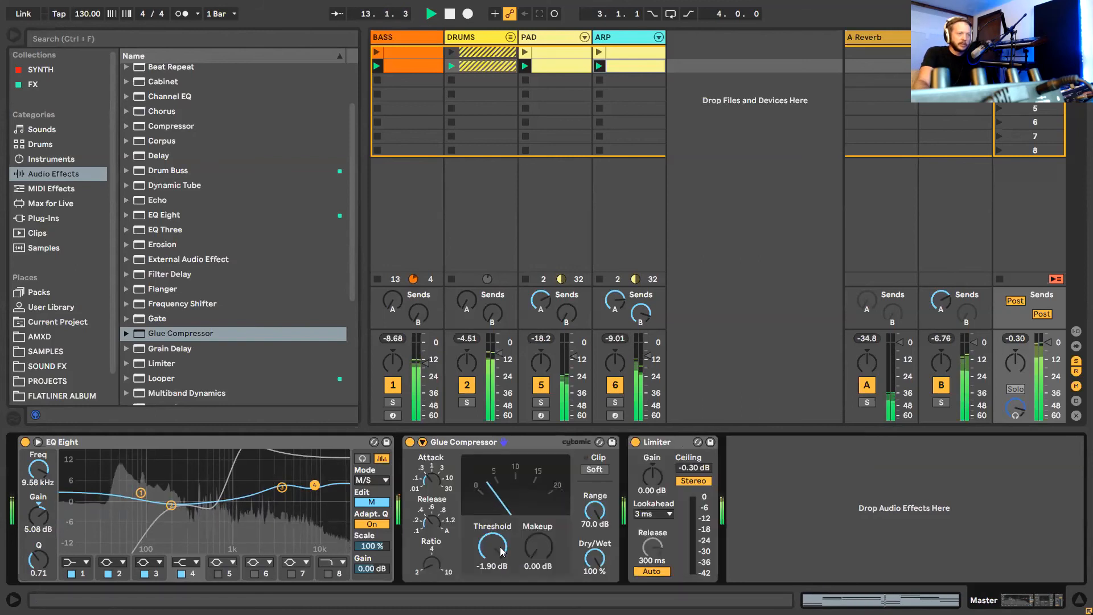
left_click(423, 441)
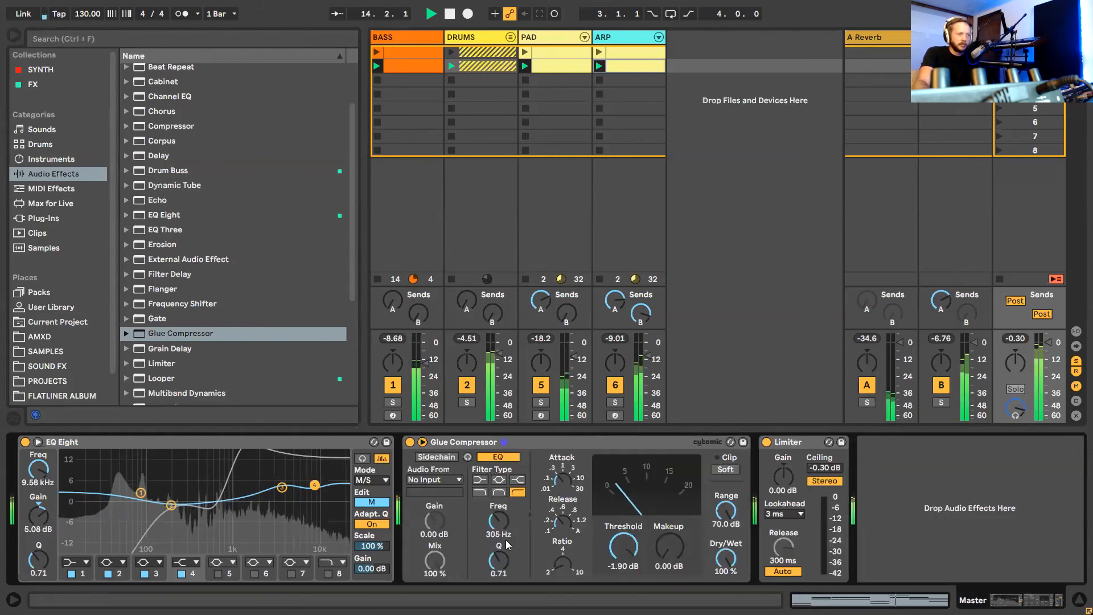
left_click(422, 442)
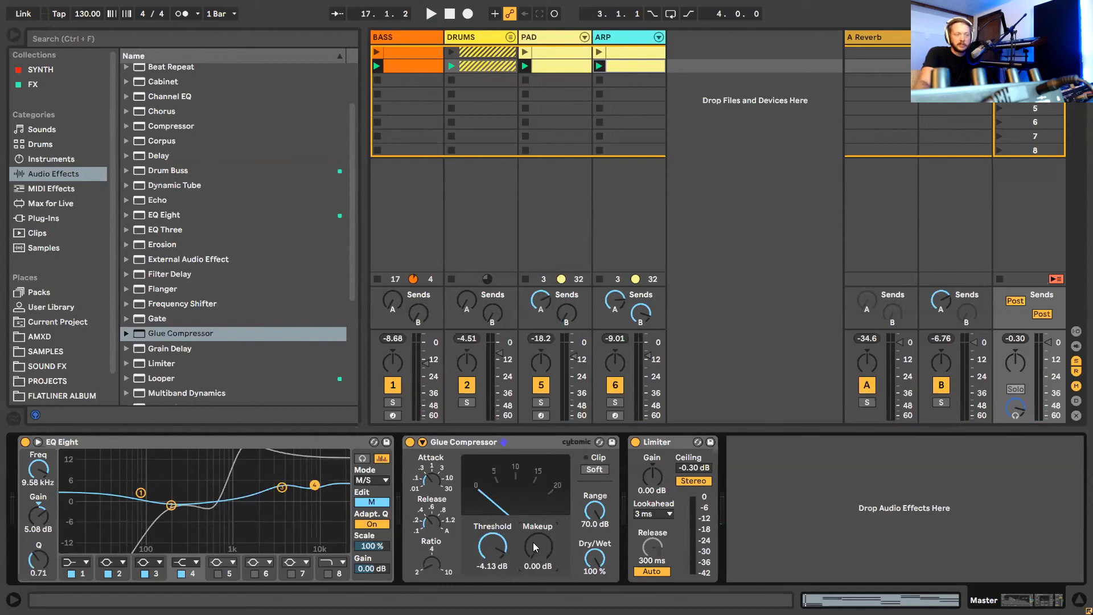
Play the set, raise the Glue Compressor's makeup gain to about 5.87 dB, and stop playback.
key("space")
left_click_drag(543, 558, 543, 514)
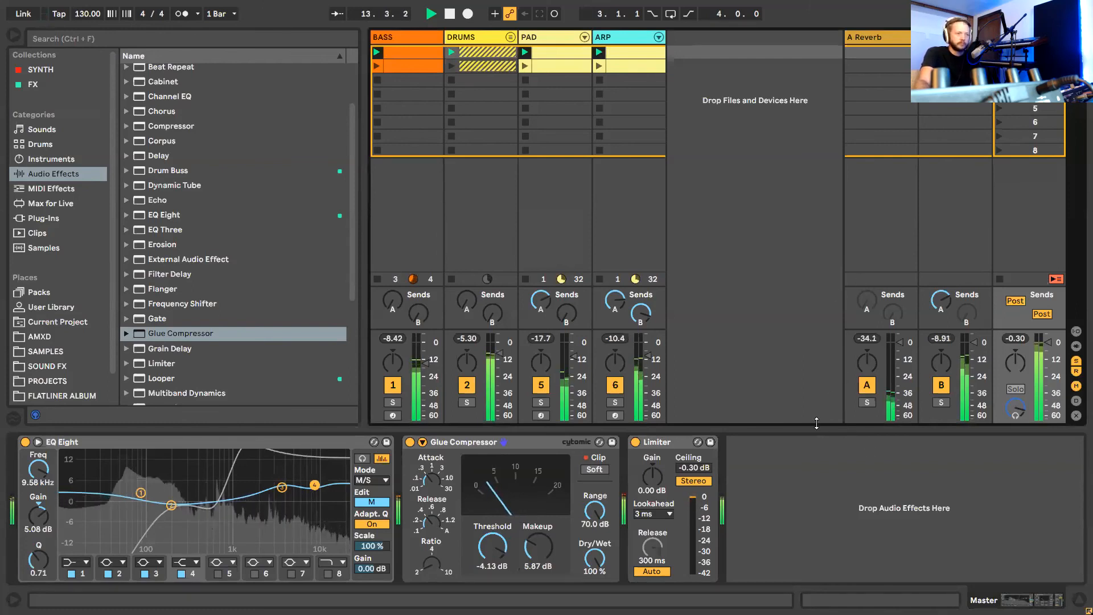
key("space")
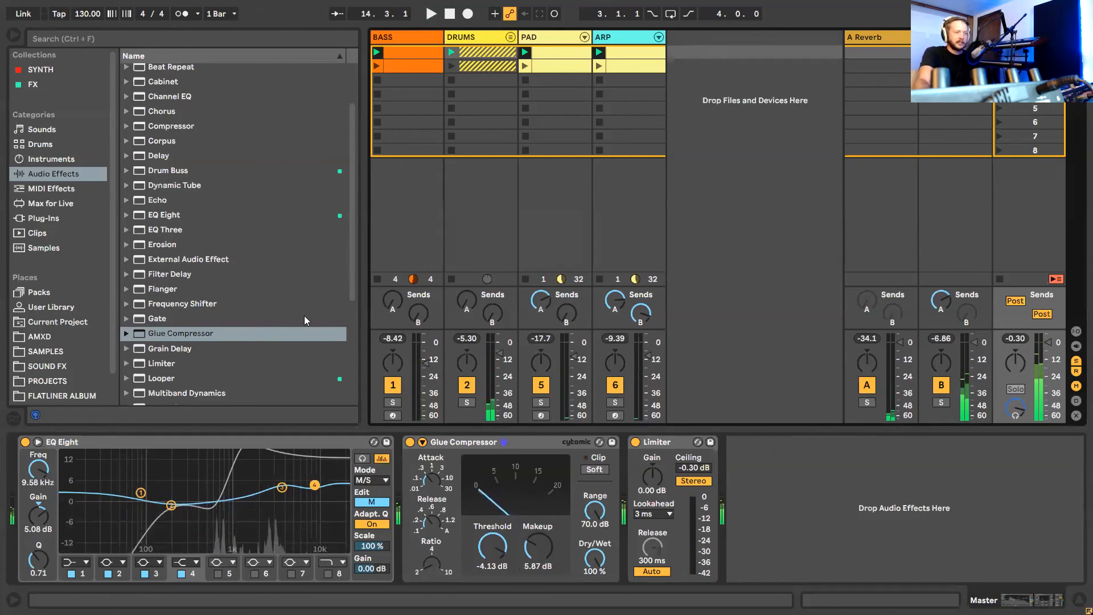
Add the Youlean Loudness Meter 2 plug-in after the Limiter on the Master and move its window clear of the device chain.
scroll(274, 261, "down", 4)
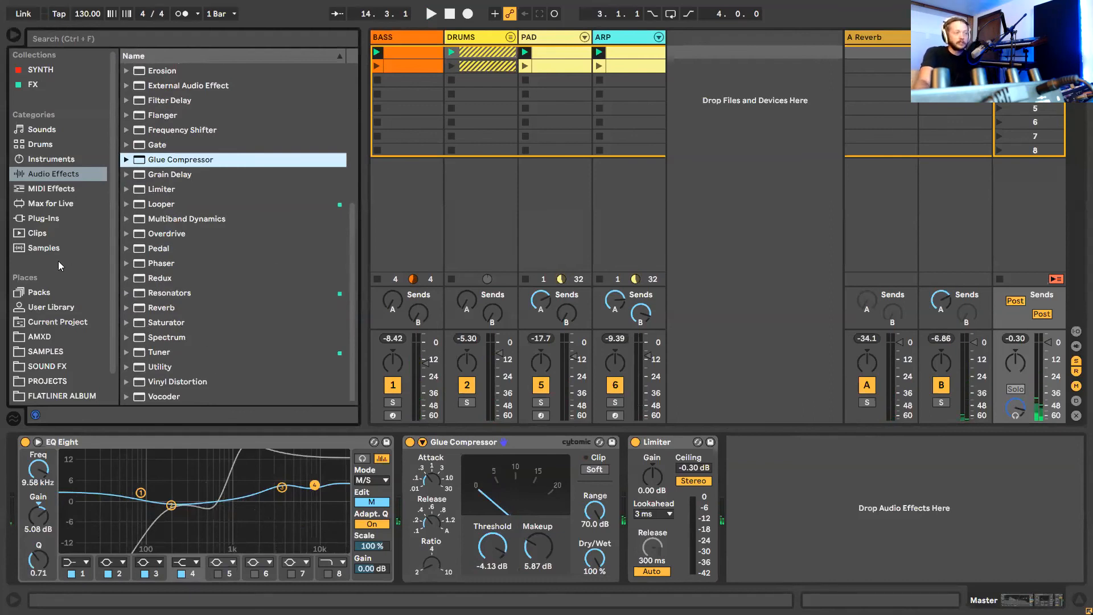
left_click(46, 219)
scroll(223, 270, "down", 10)
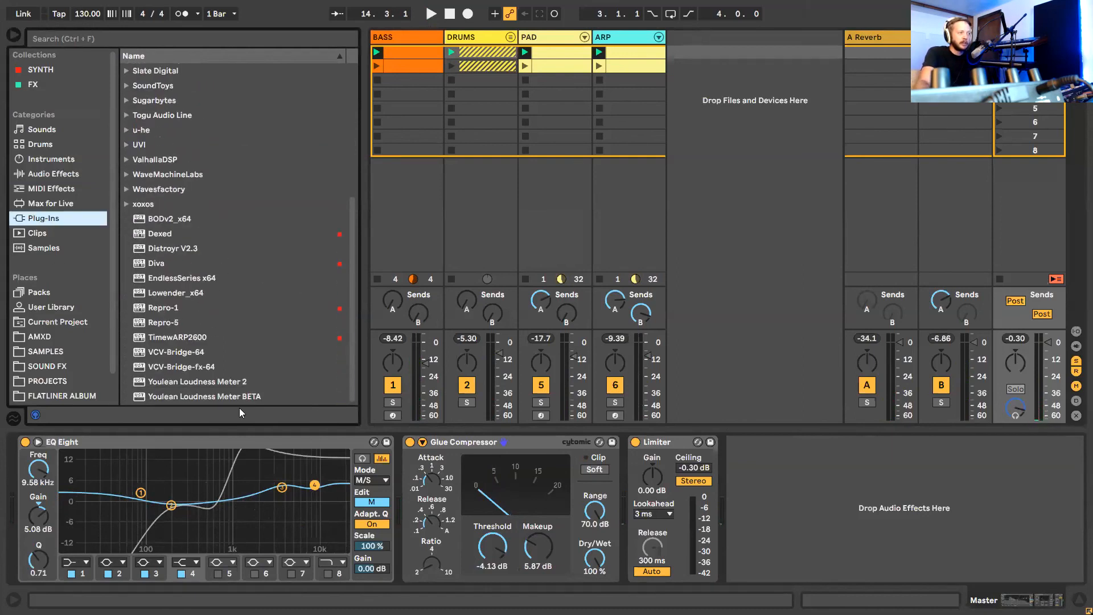
left_click_drag(205, 381, 832, 511)
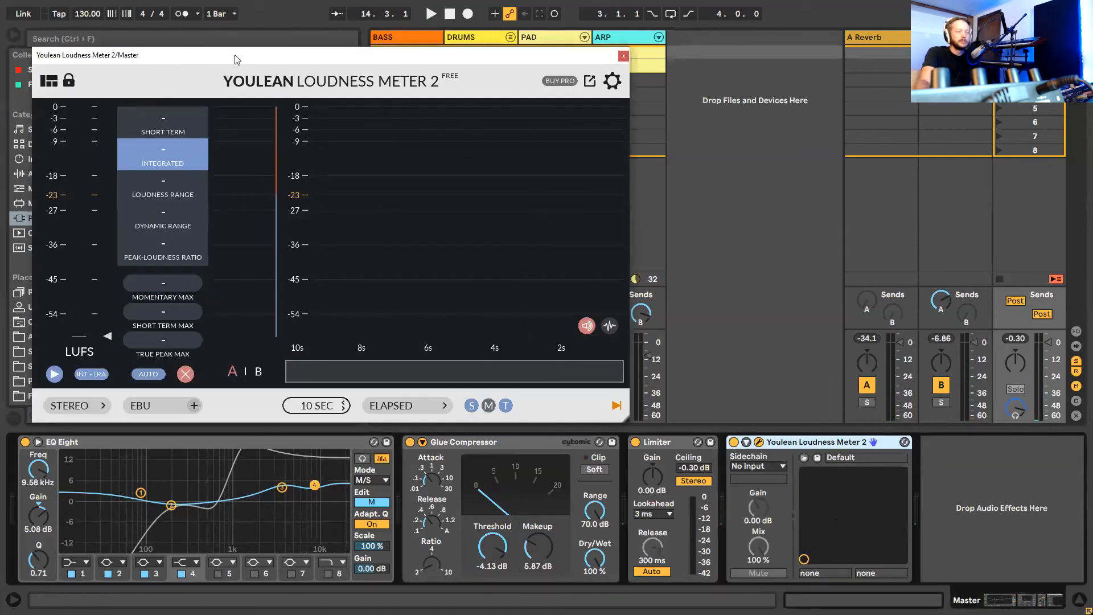
left_click_drag(236, 59, 430, 58)
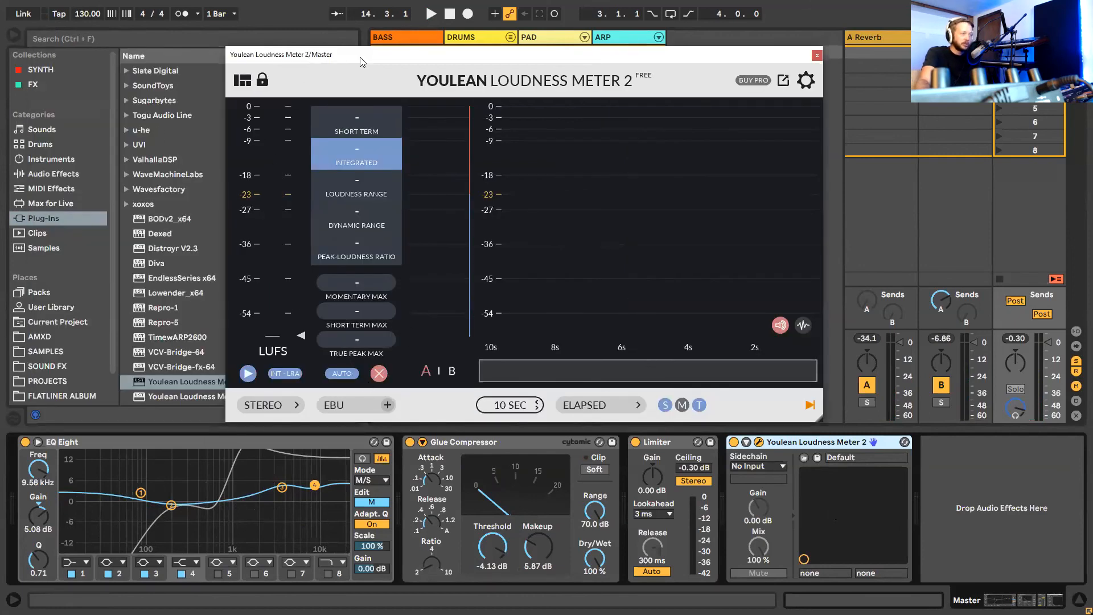
left_click_drag(360, 61, 285, 37)
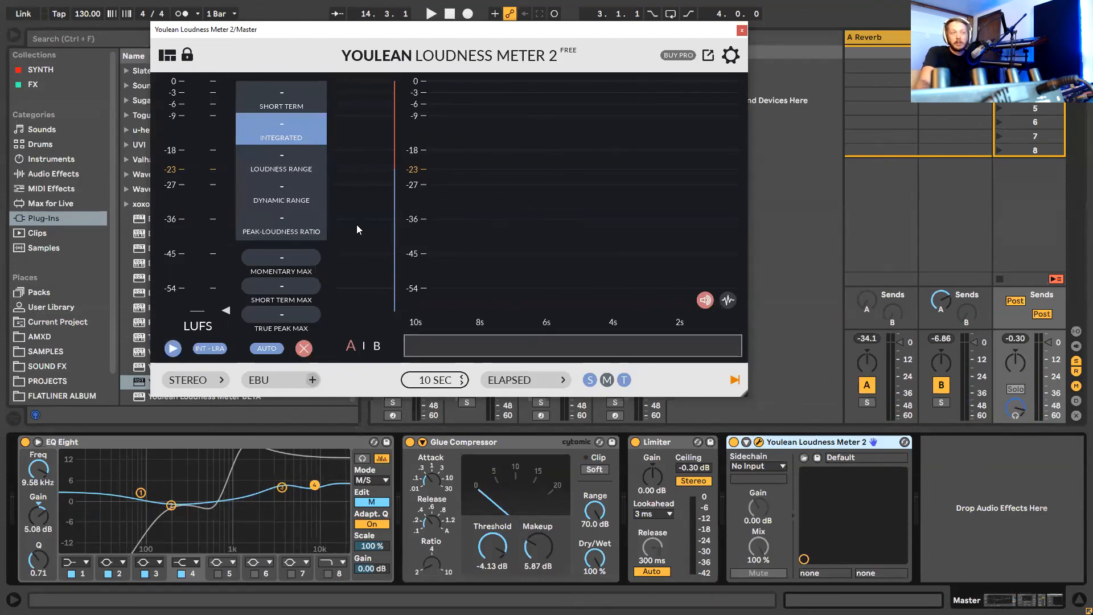
Play the set, restart the loudness measurement between adjustments, and trim the Glue Compressor's makeup gain to about 5.24 dB.
key("space")
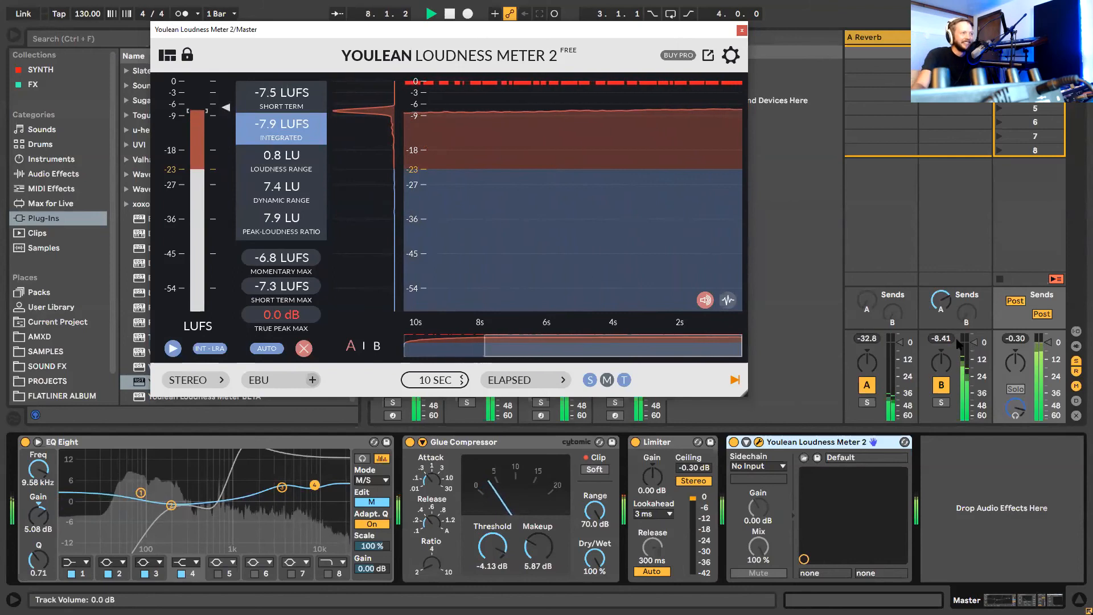
left_click(303, 348)
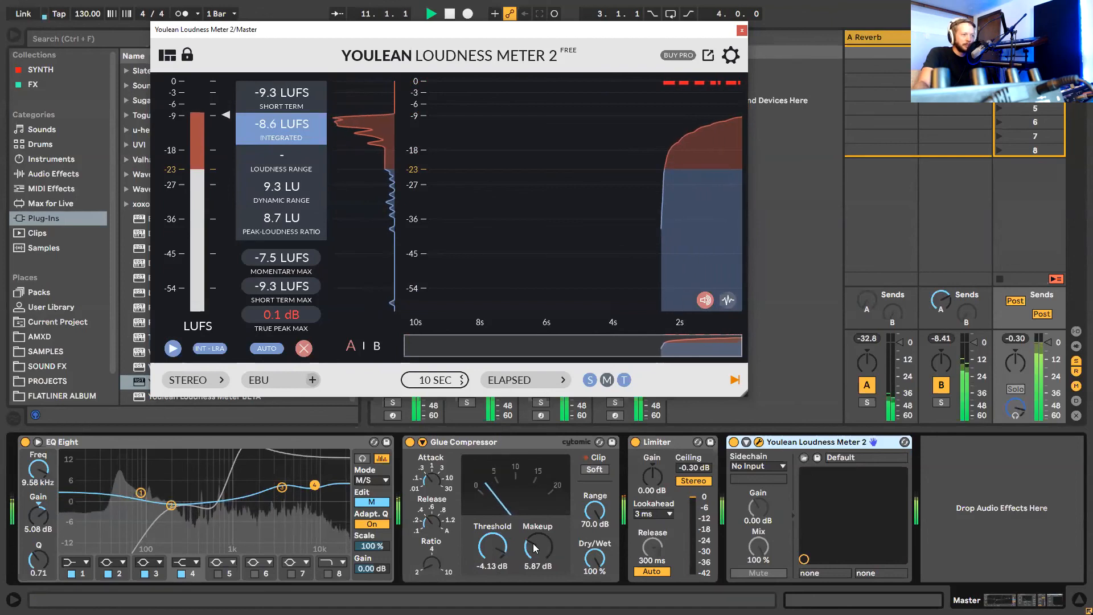
left_click_drag(535, 547, 535, 555)
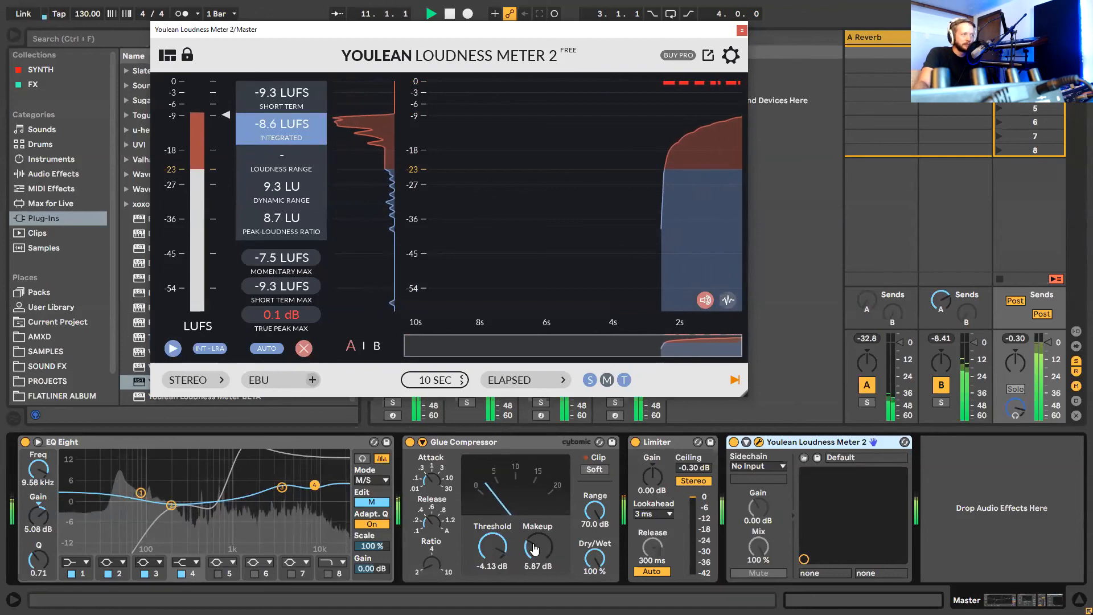
left_click(304, 349)
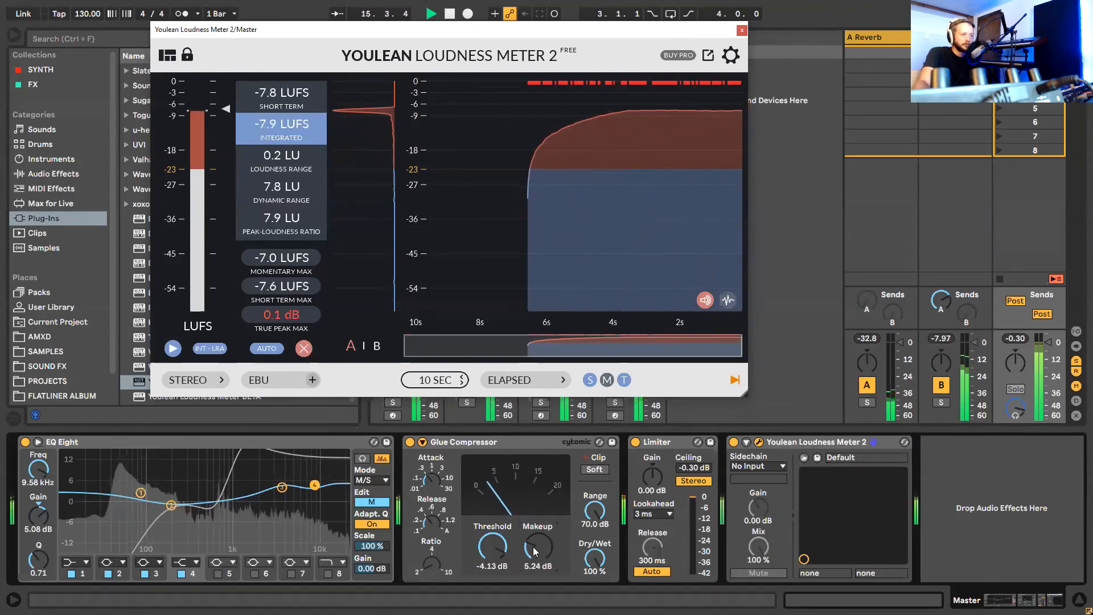
left_click_drag(534, 551, 534, 556)
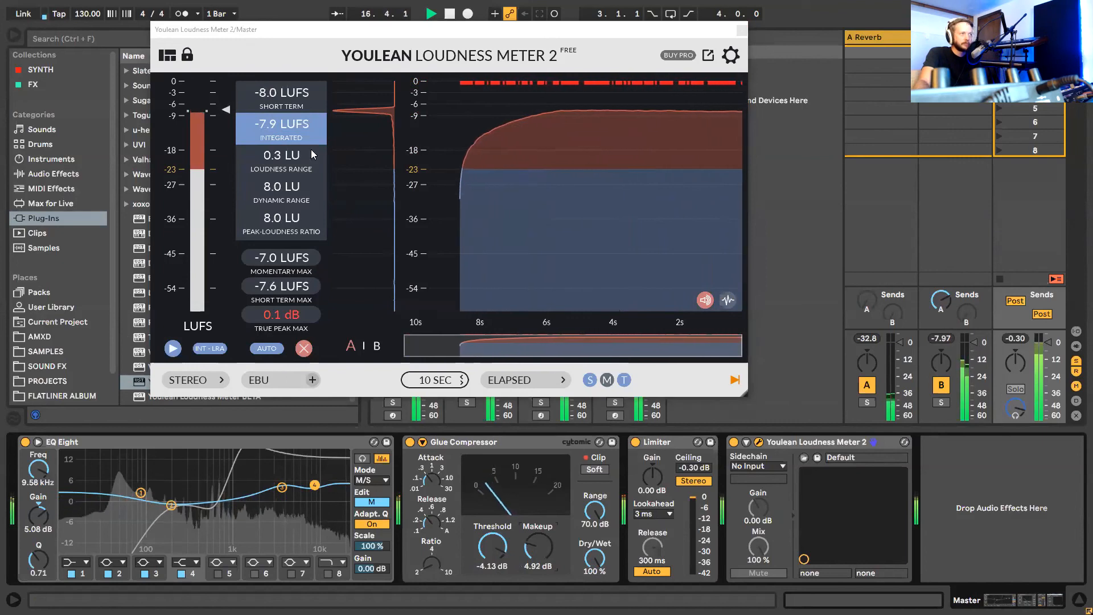
left_click(303, 348)
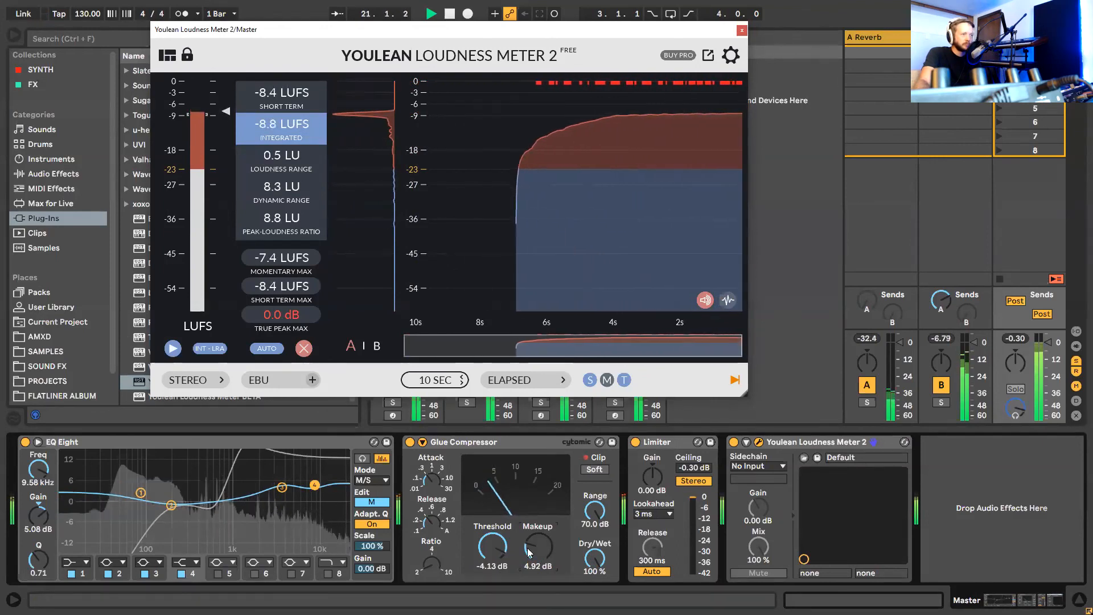
left_click_drag(528, 546, 528, 544)
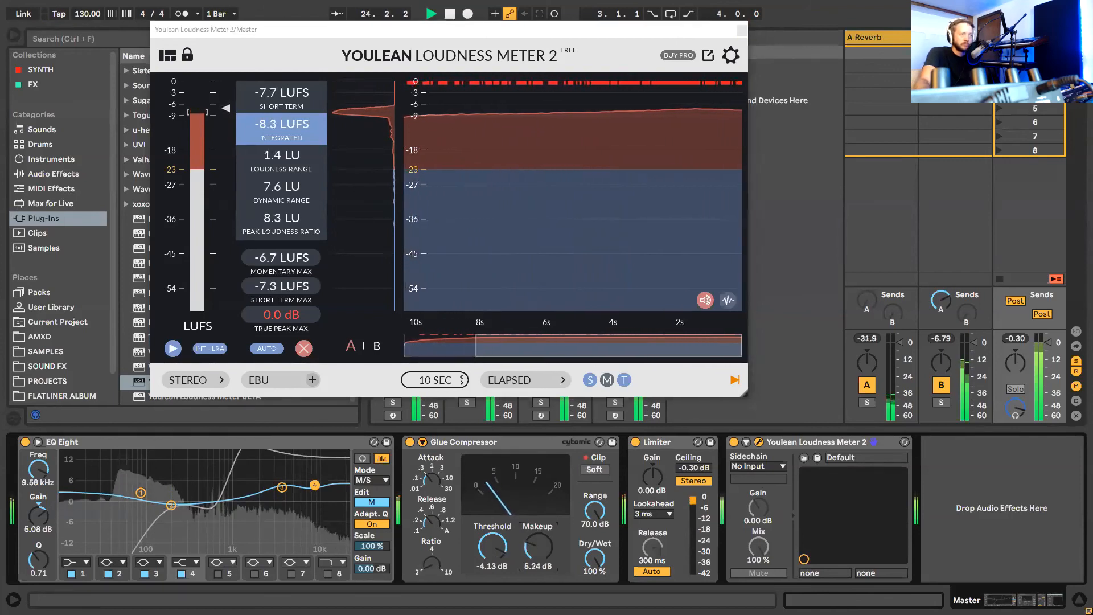
mouse_move(714, 96)
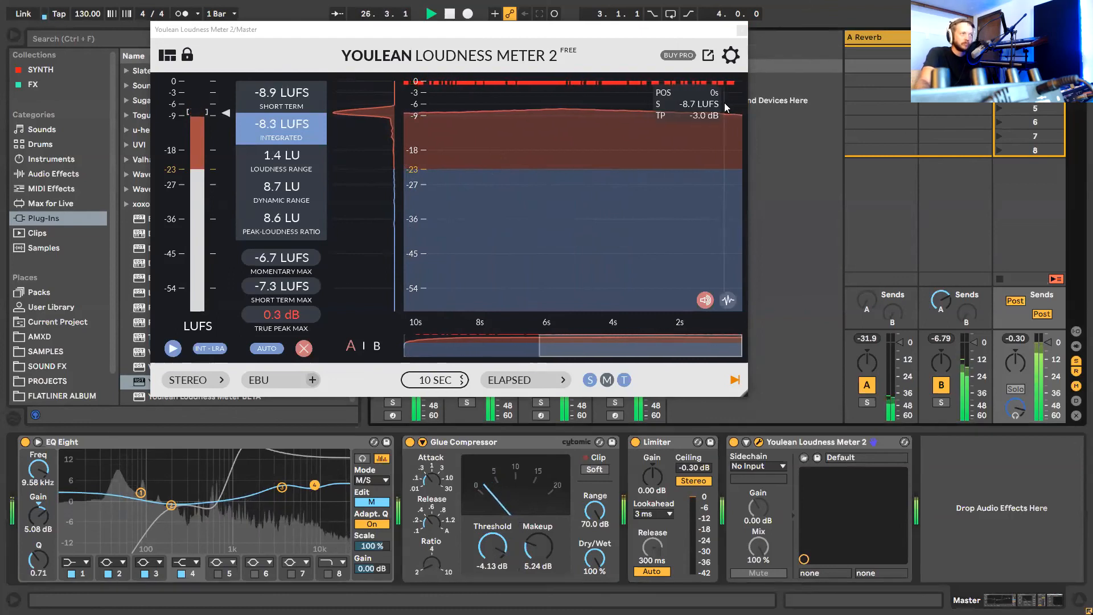
left_click(741, 31)
key("space")
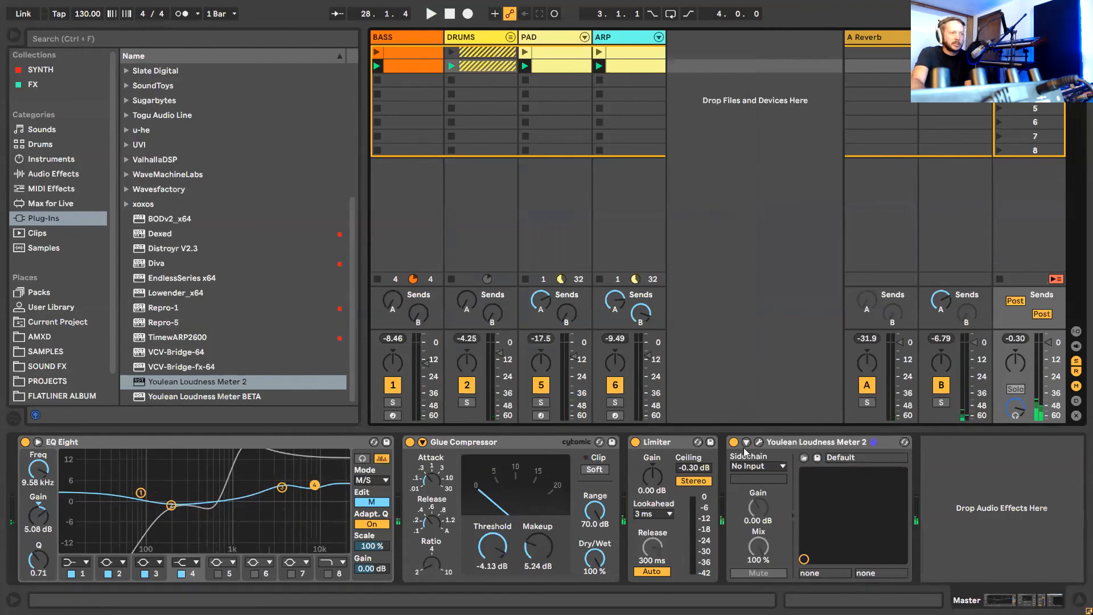
Examine the Master's integrated loudness and true peak in the loudness meter, and view the BASS track's devices in between.
left_click(759, 442)
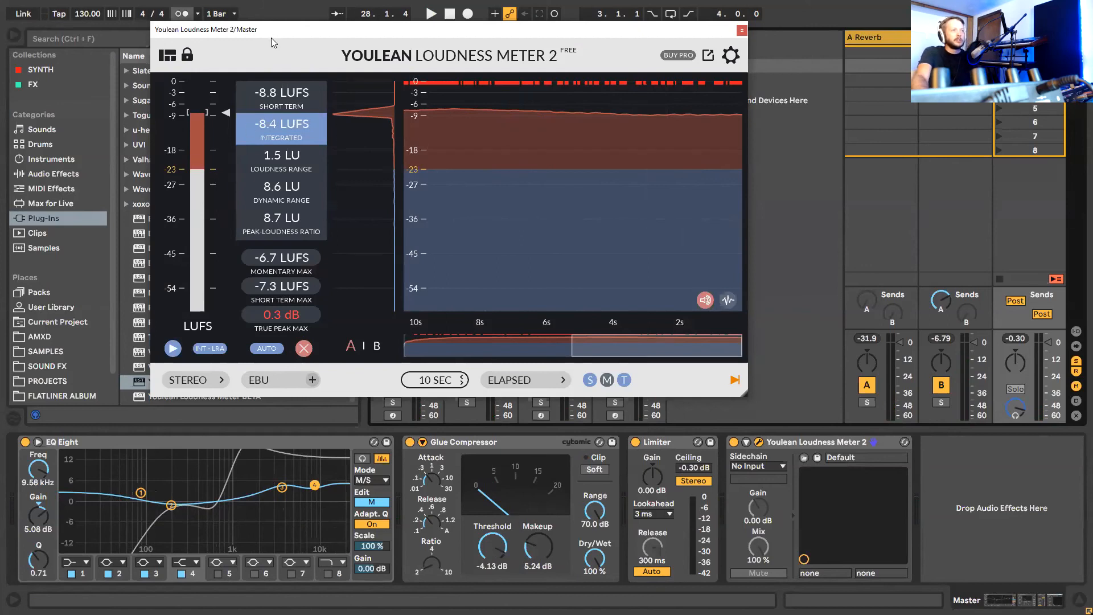
left_click_drag(271, 35, 301, 112)
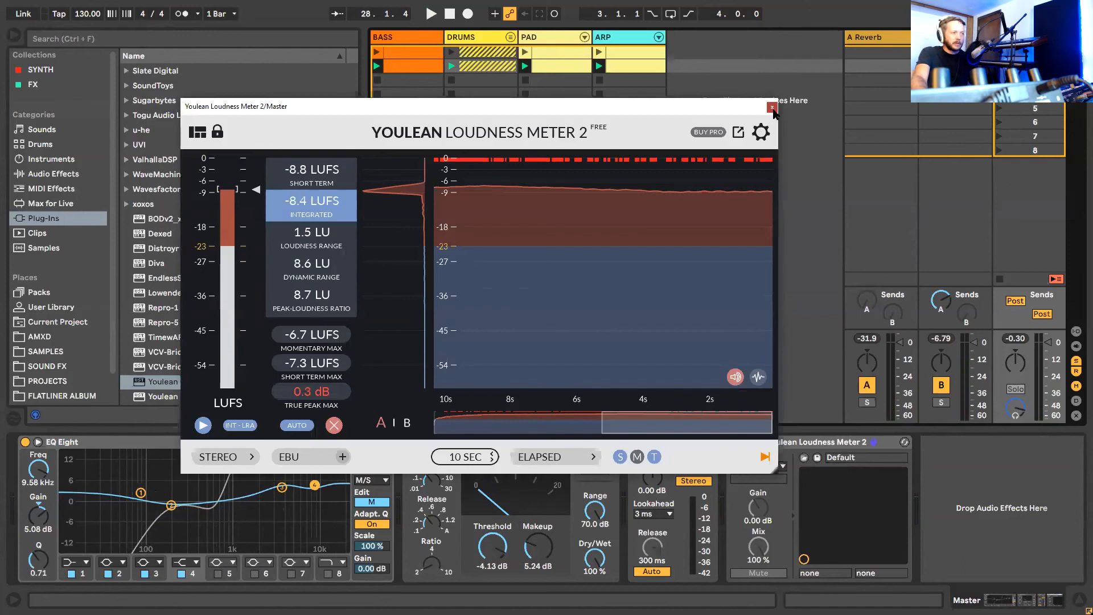
left_click(772, 108)
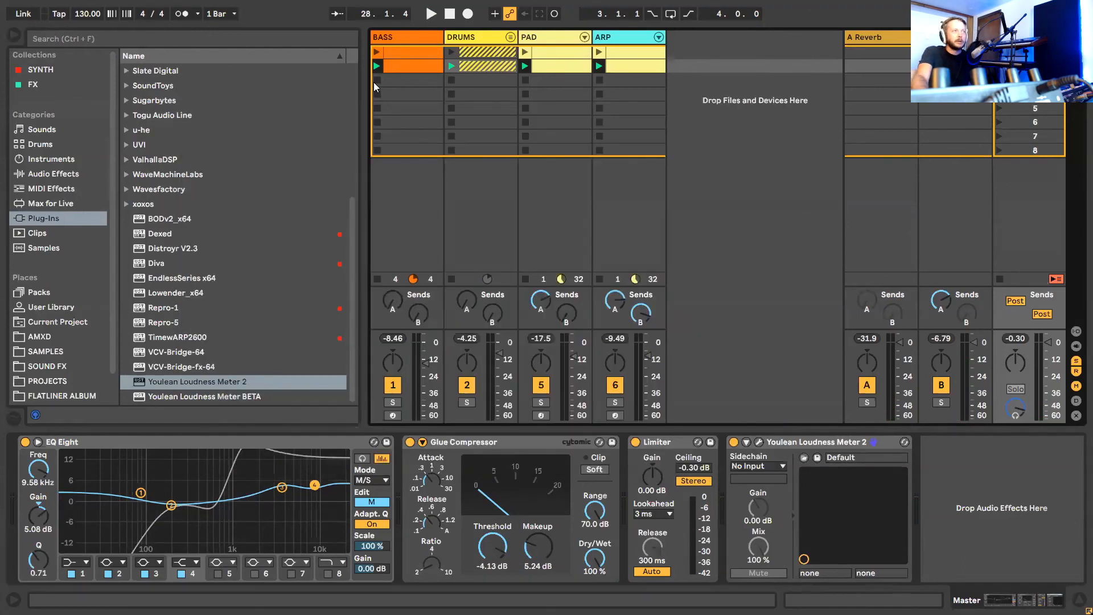
left_click(412, 41)
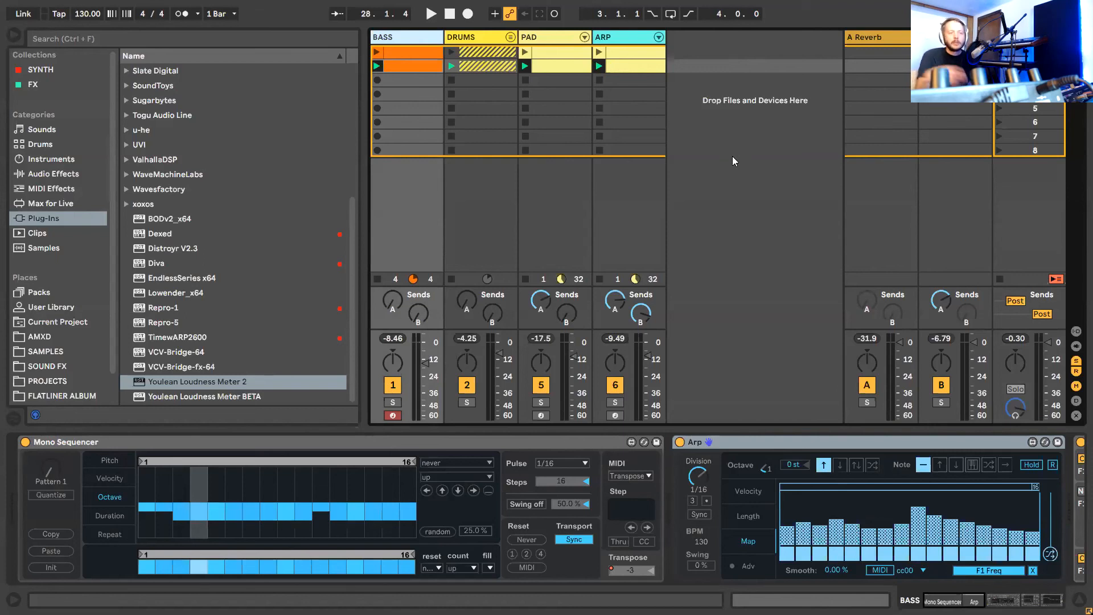
left_click(1025, 37)
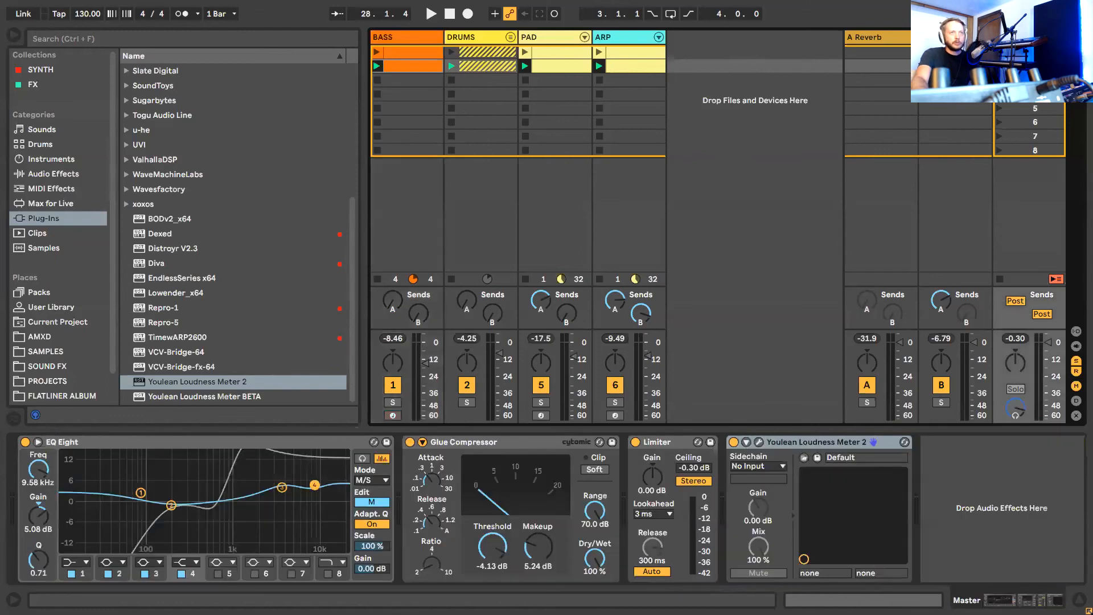
left_click(759, 445)
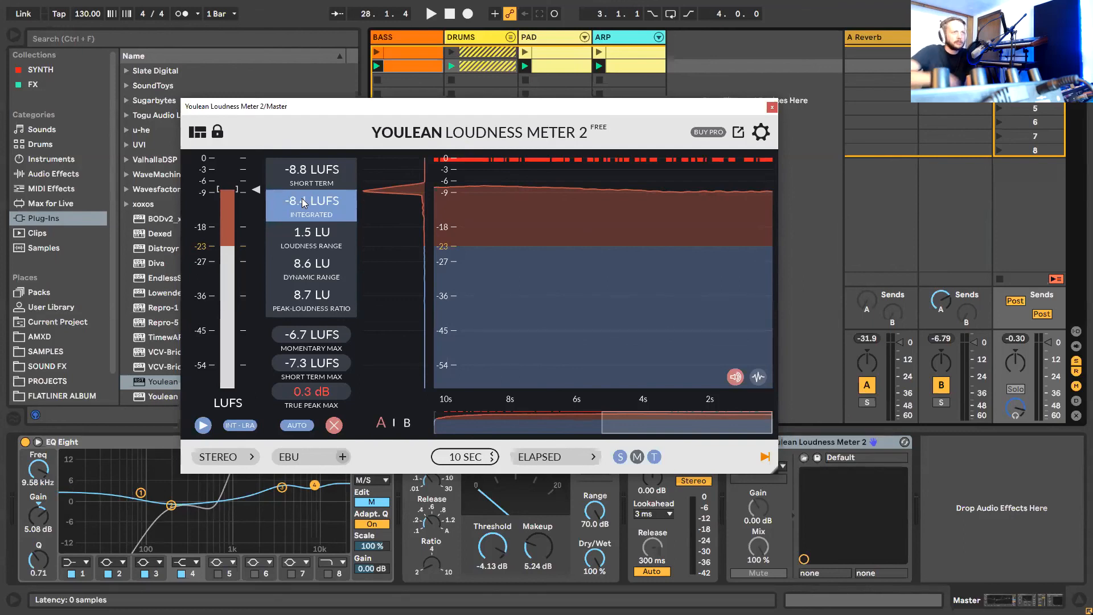
left_click(772, 109)
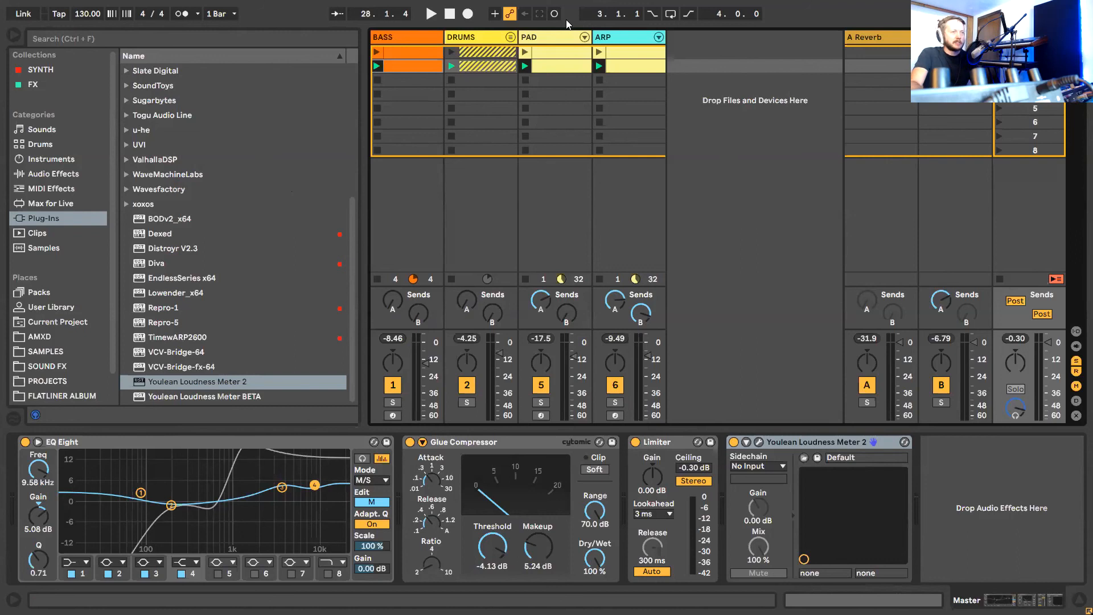
Leave full-screen mode, then collect all files and save the TECHNO DEMO set.
key("F11")
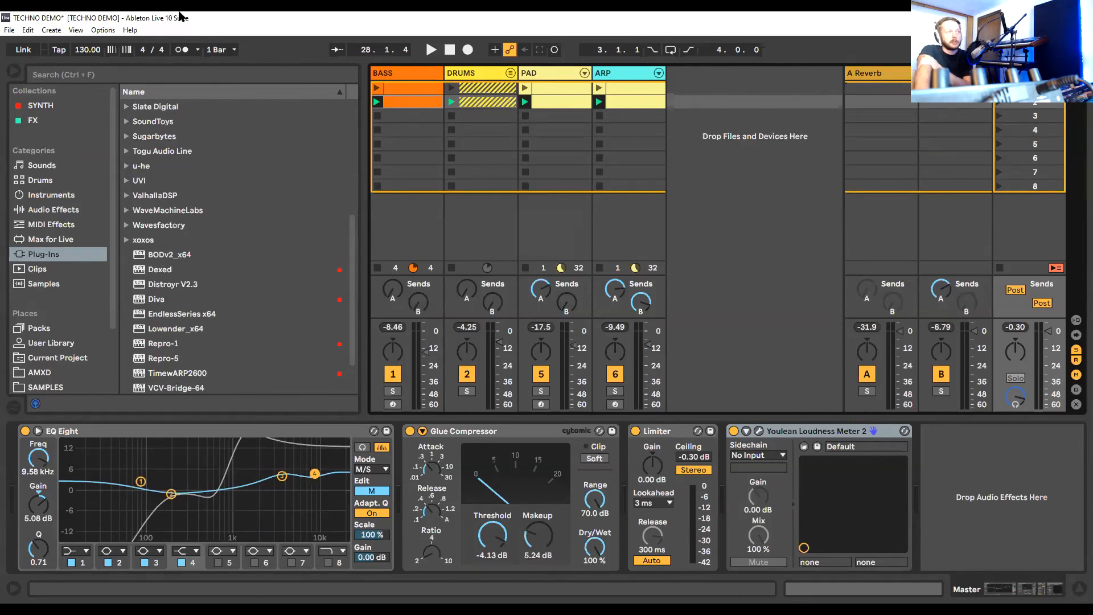
left_click(10, 32)
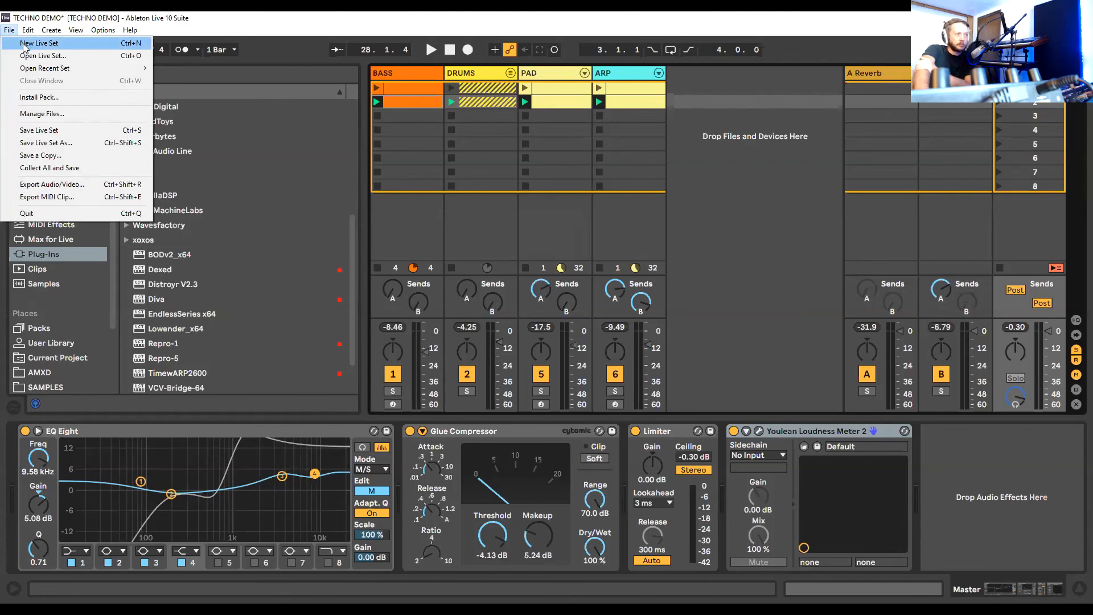
key("b")
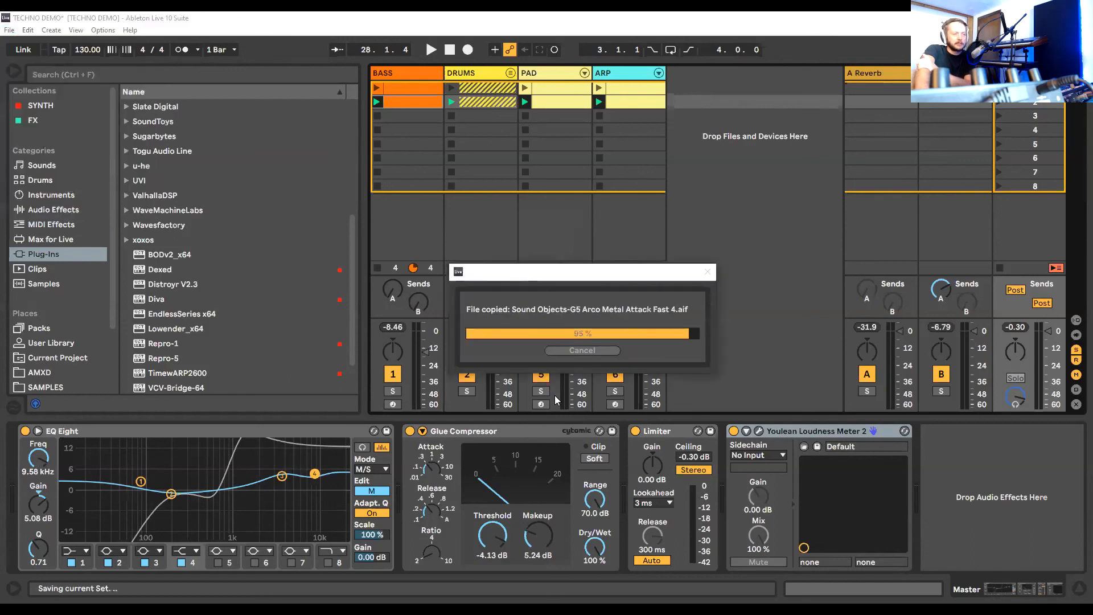